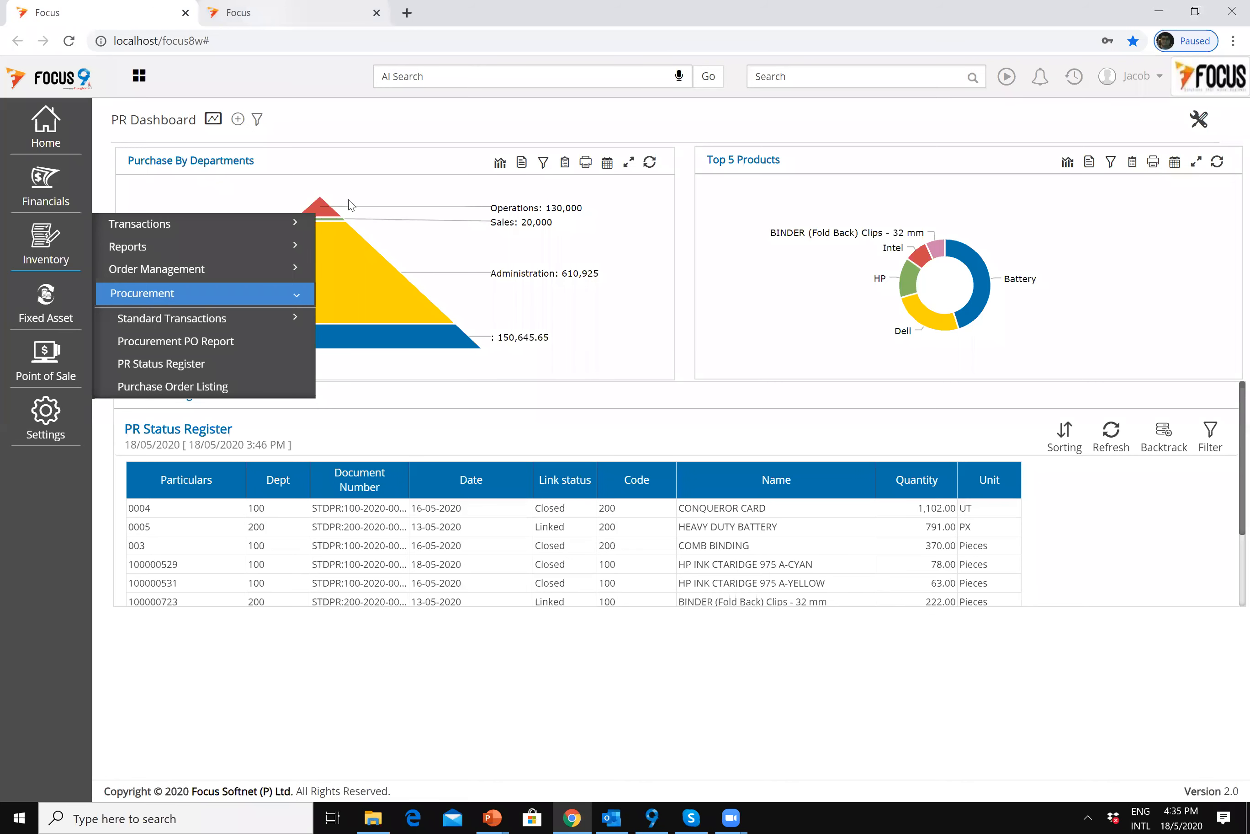
Step: Close the procurement flyout to see the full PR Dashboard chart, then focus the top Search box
click(329, 121)
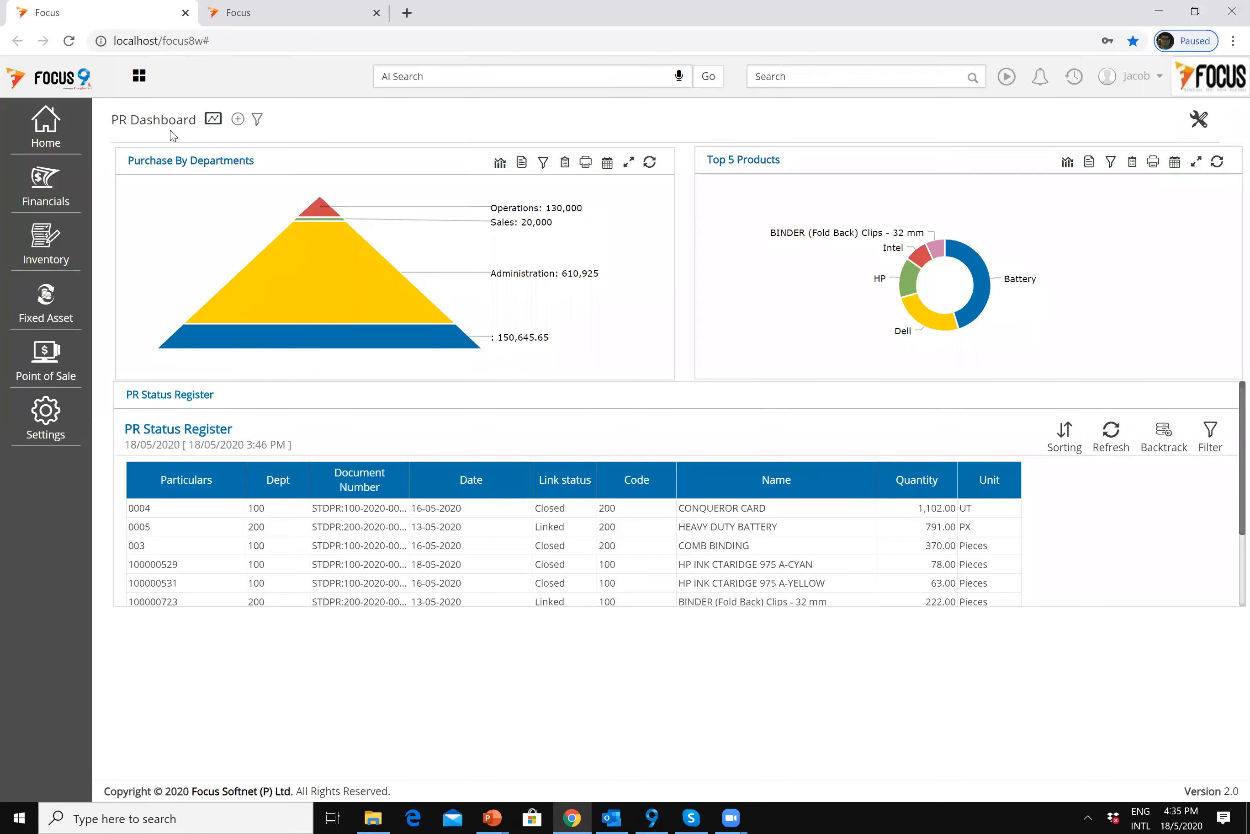
mouse_move(284, 277)
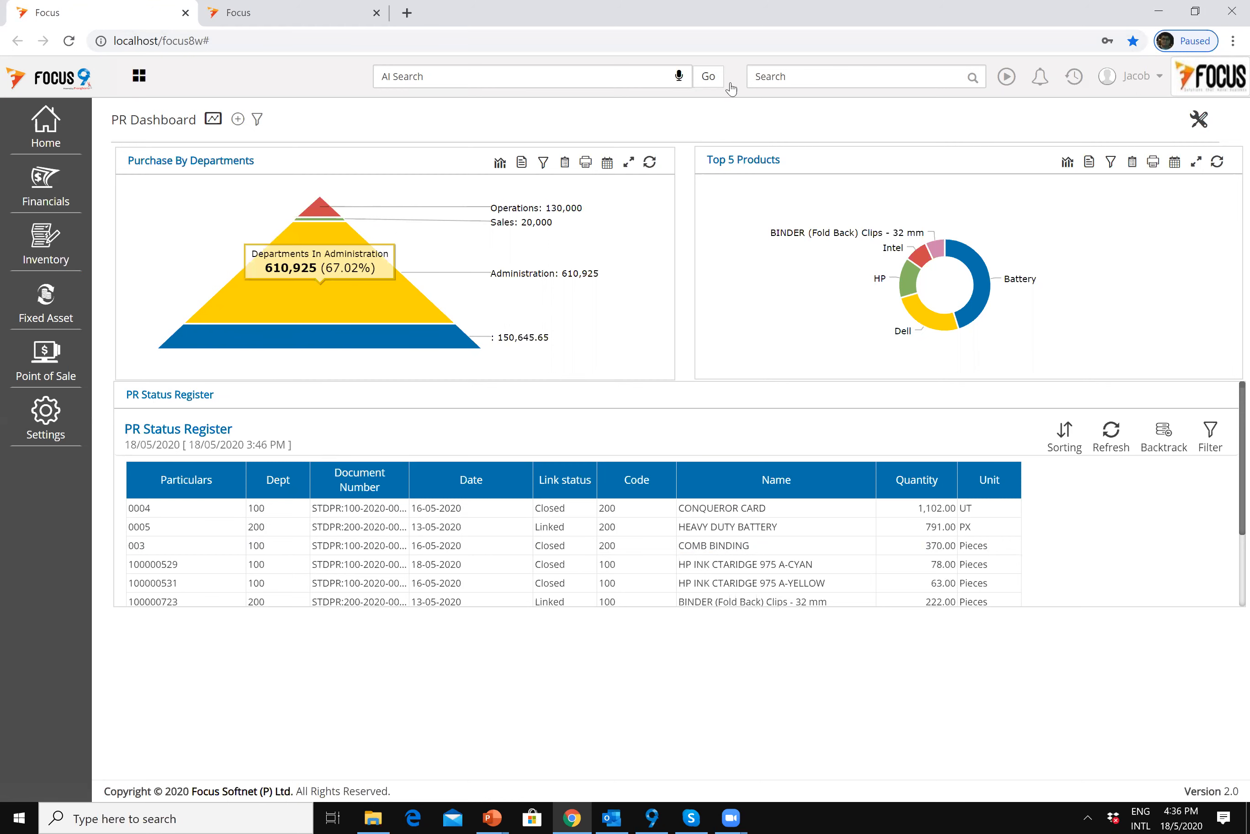
click(795, 75)
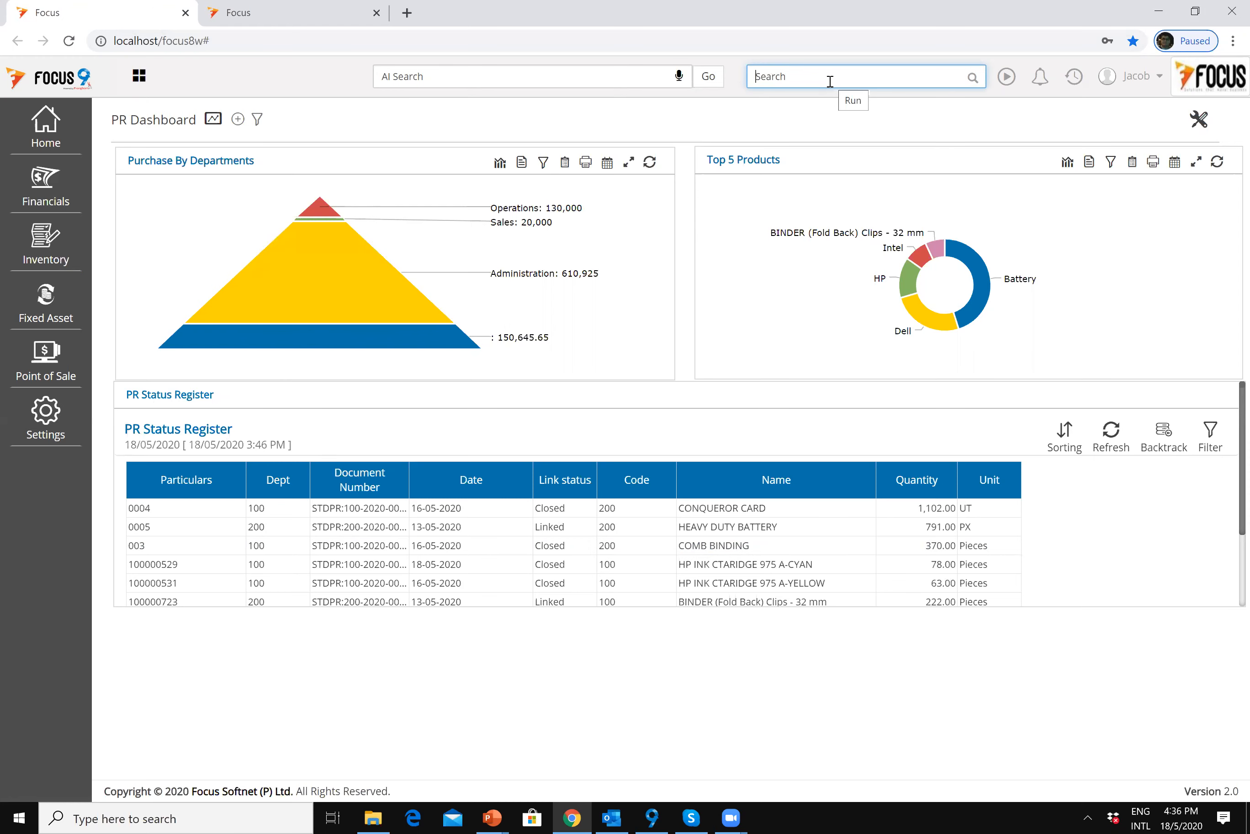
Step: Search 'centra' to open Centralized Purchase Request and start a new request
text(centr)
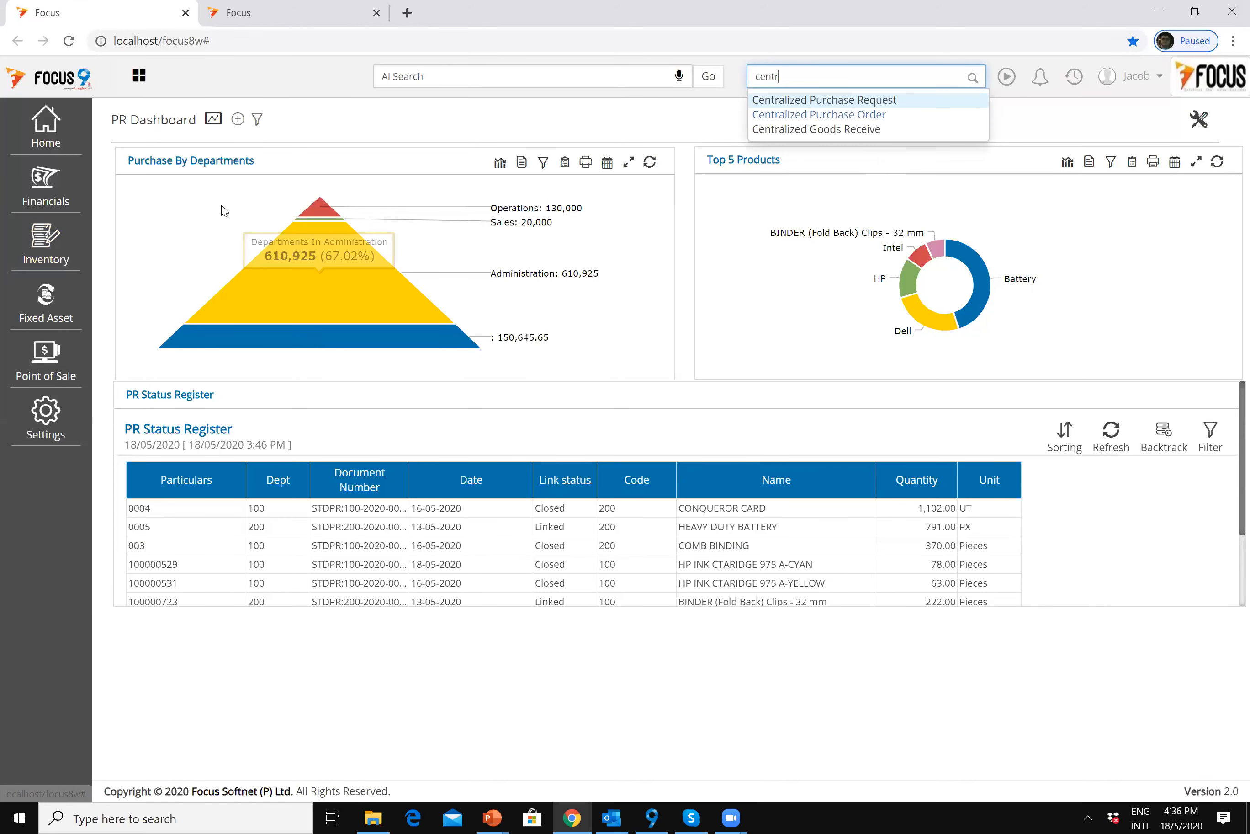
click(63, 261)
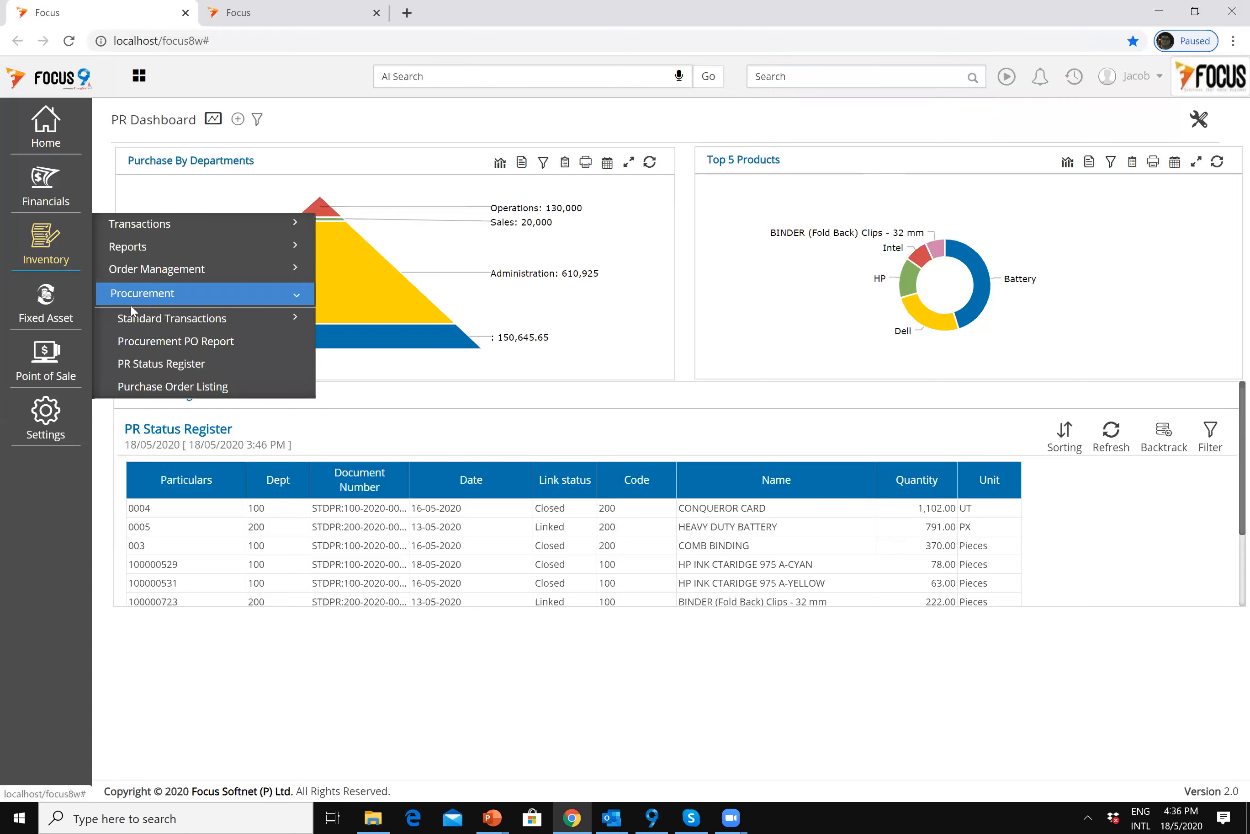
click(182, 324)
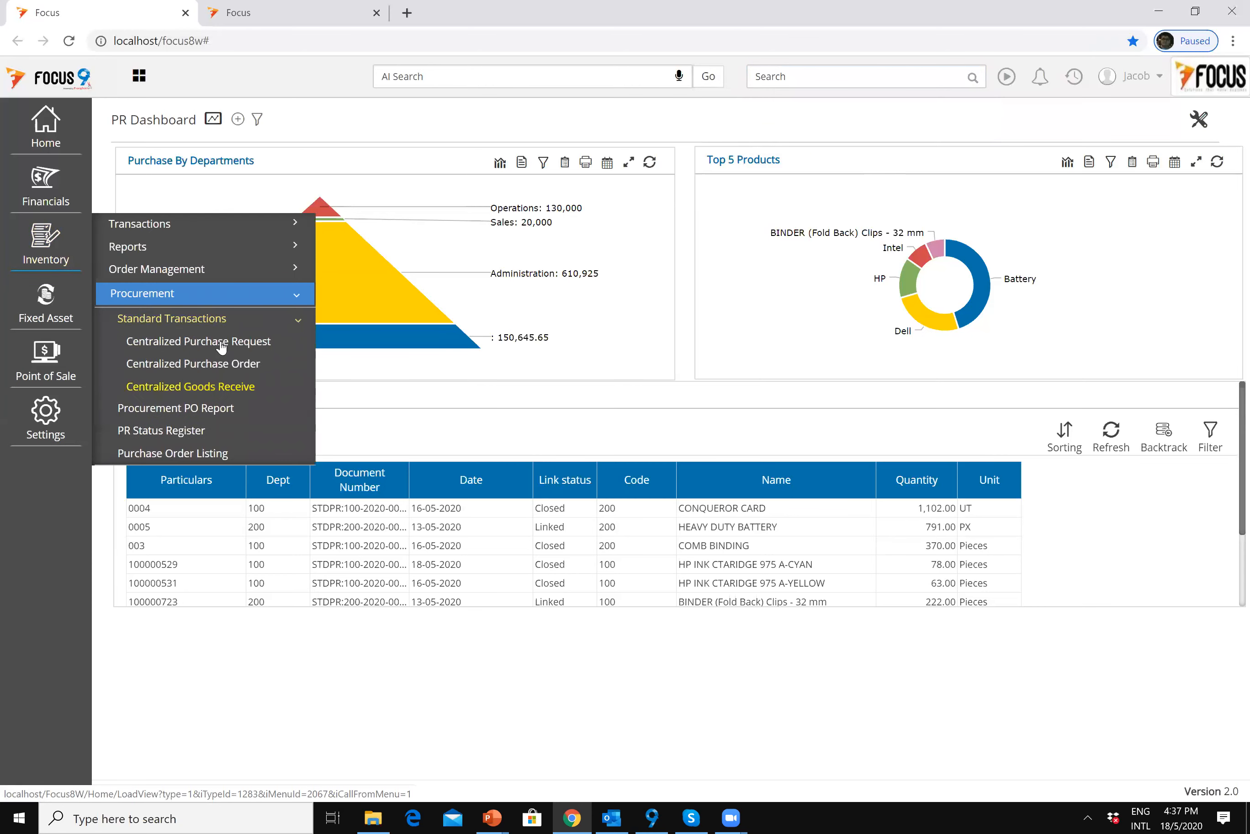
click(860, 80)
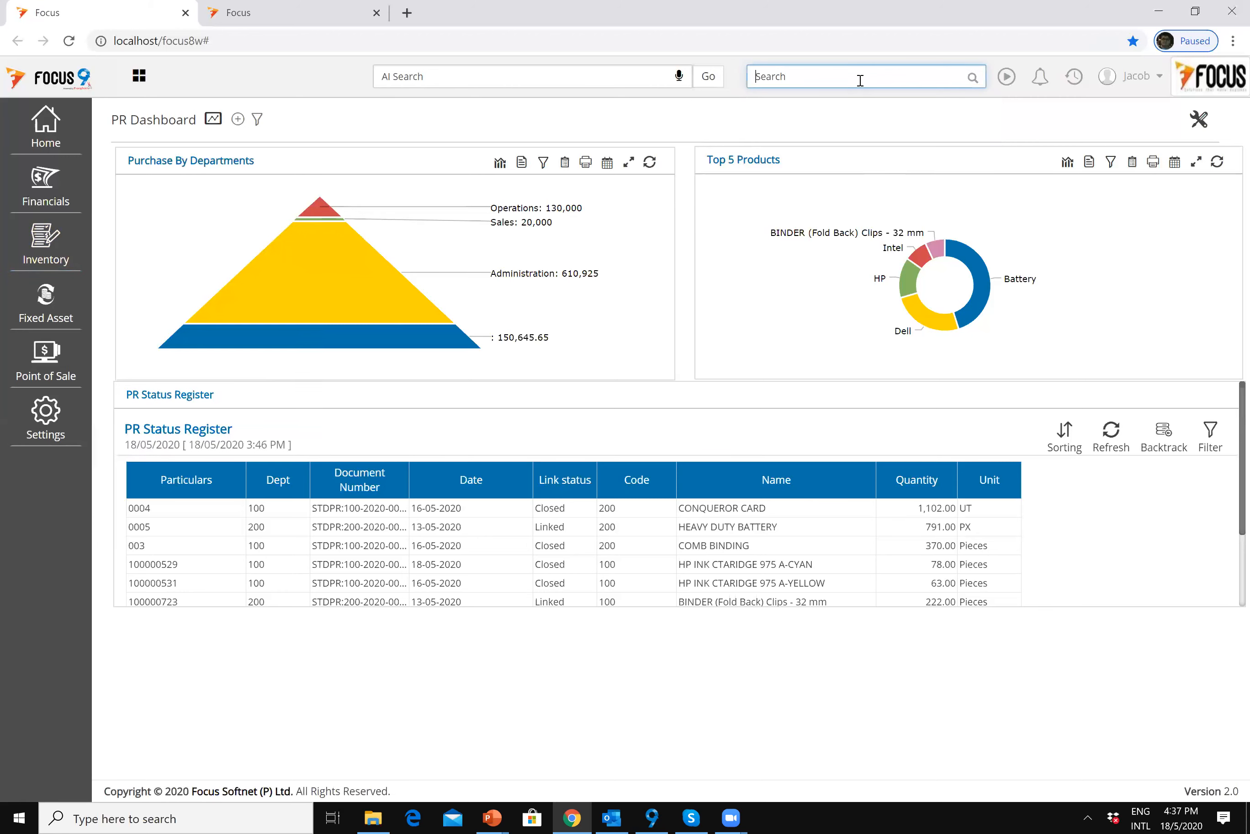
text(centra)
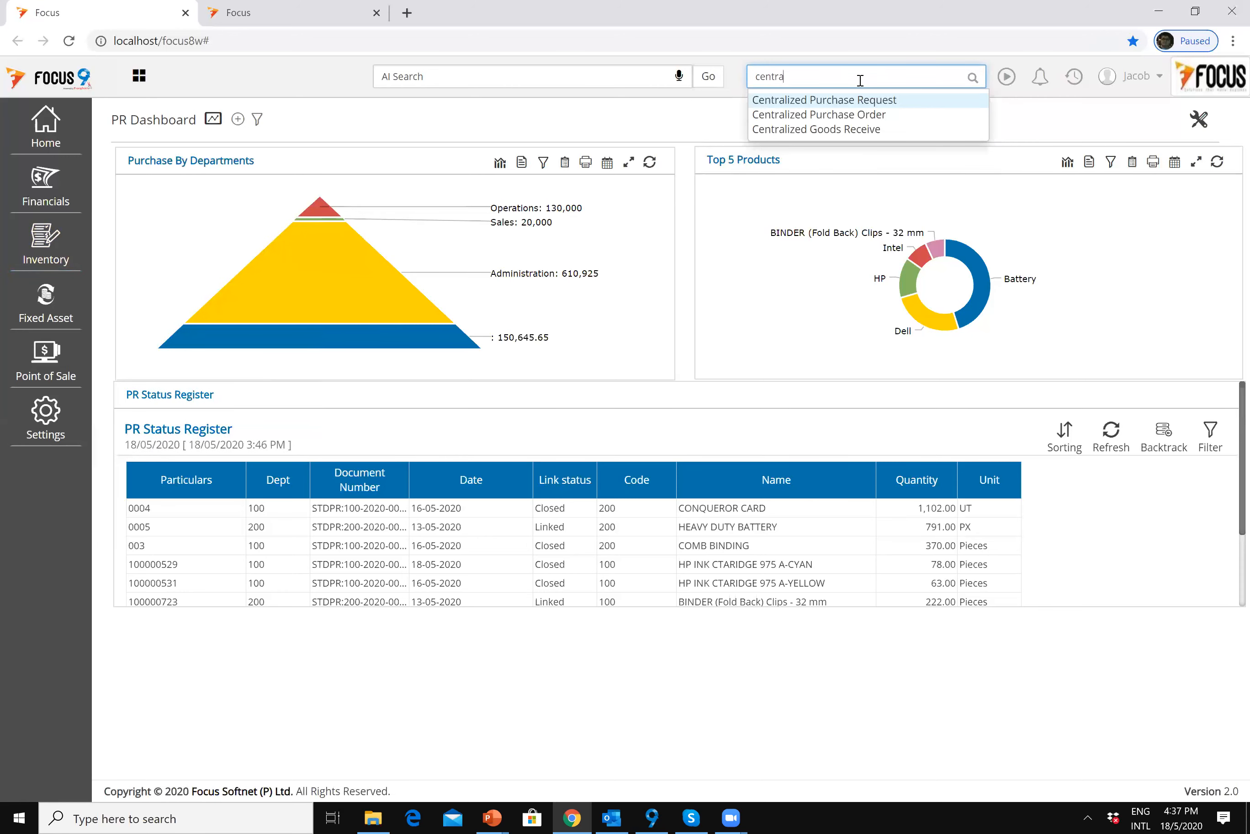
click(869, 101)
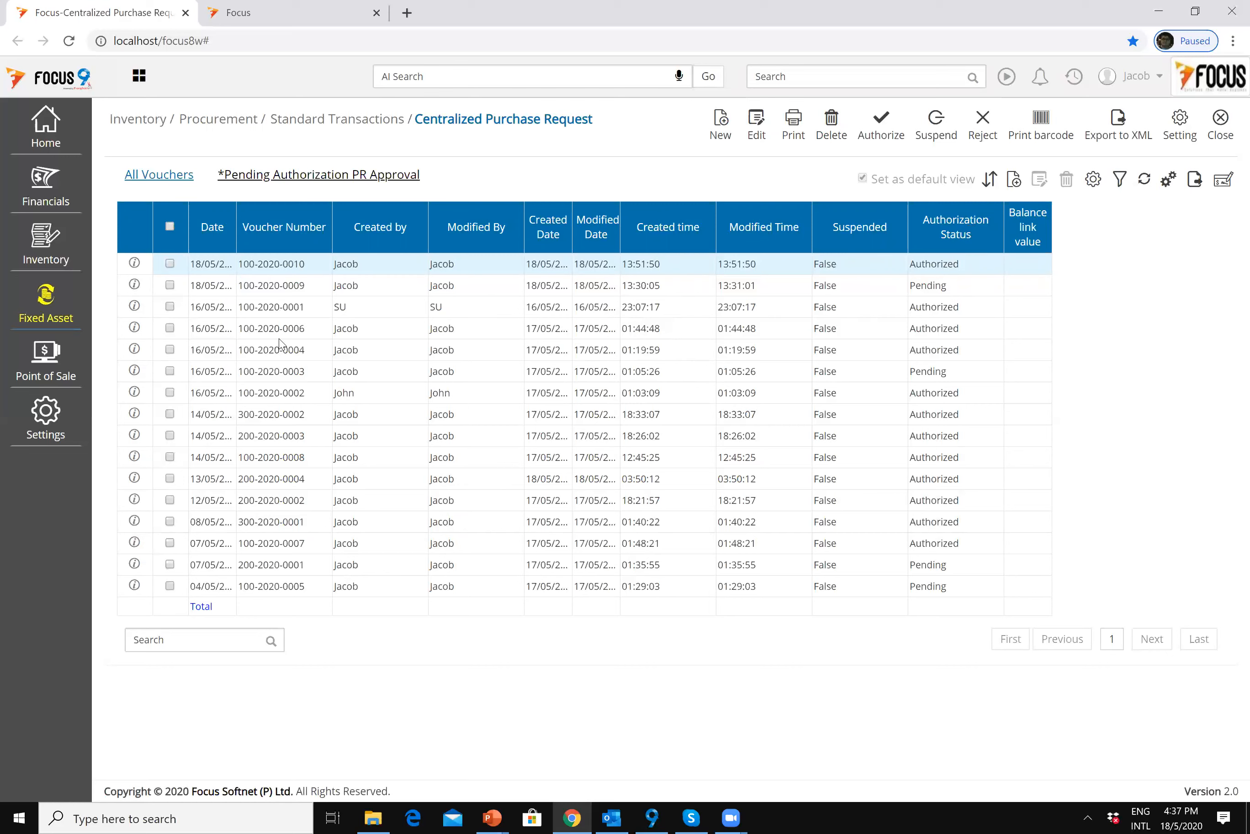
click(721, 127)
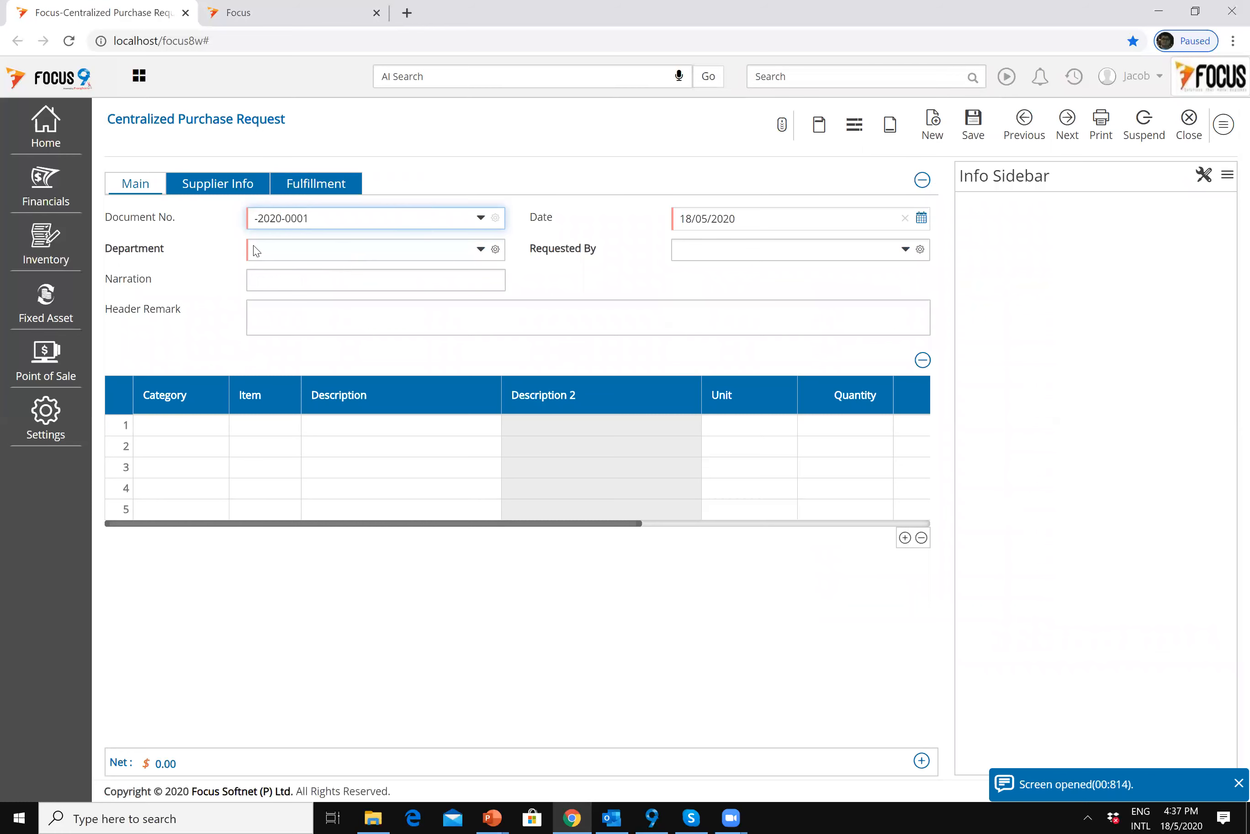
Step: Set Department 100 (Procurement & Inventory Management) and fill in the suggested requester
click(311, 252)
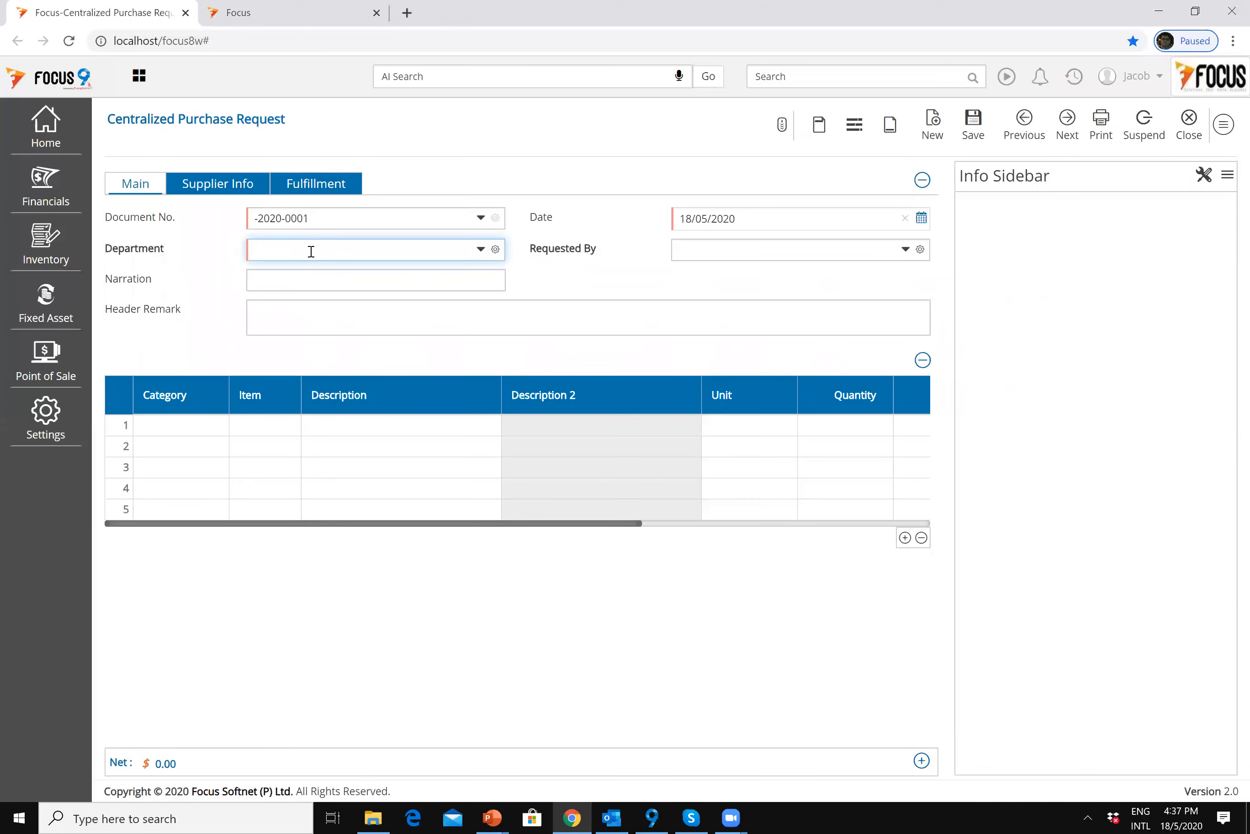
text(10)
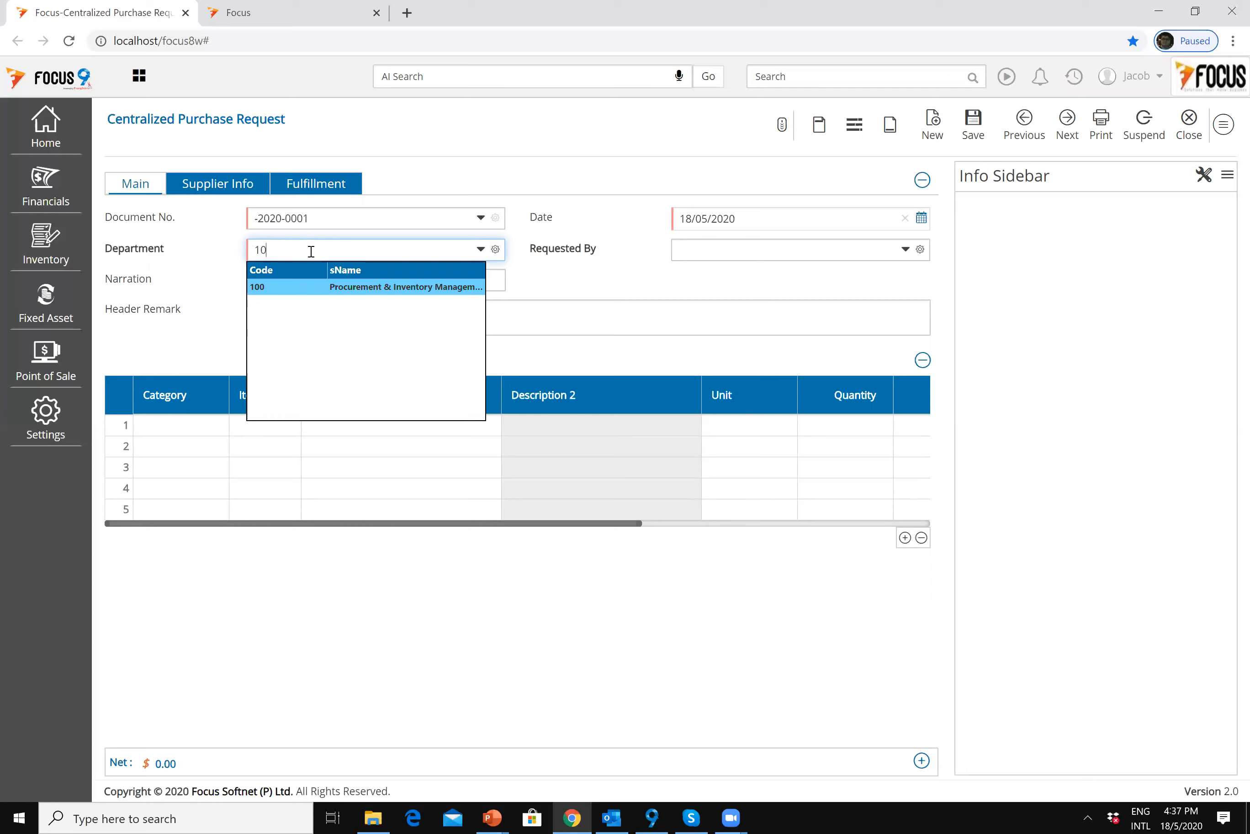
click(320, 289)
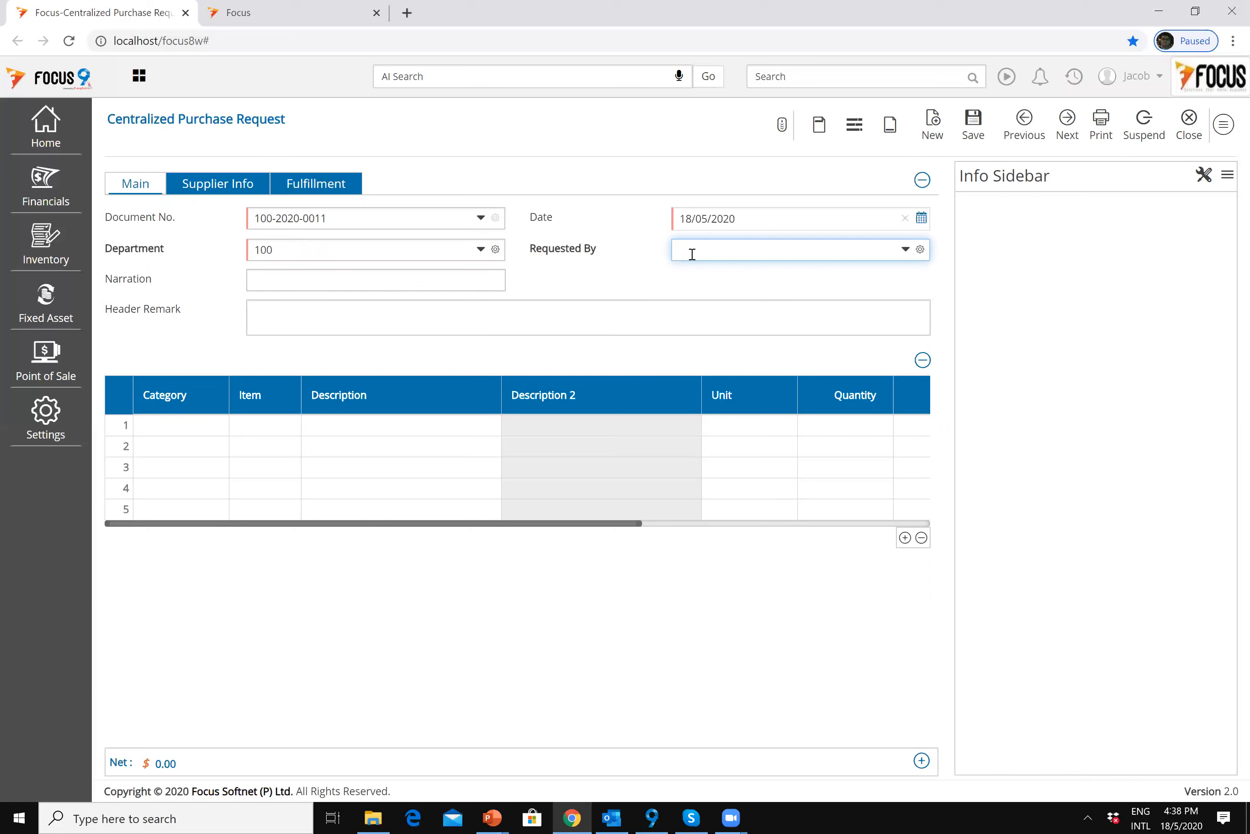
text(nor)
key(Return)
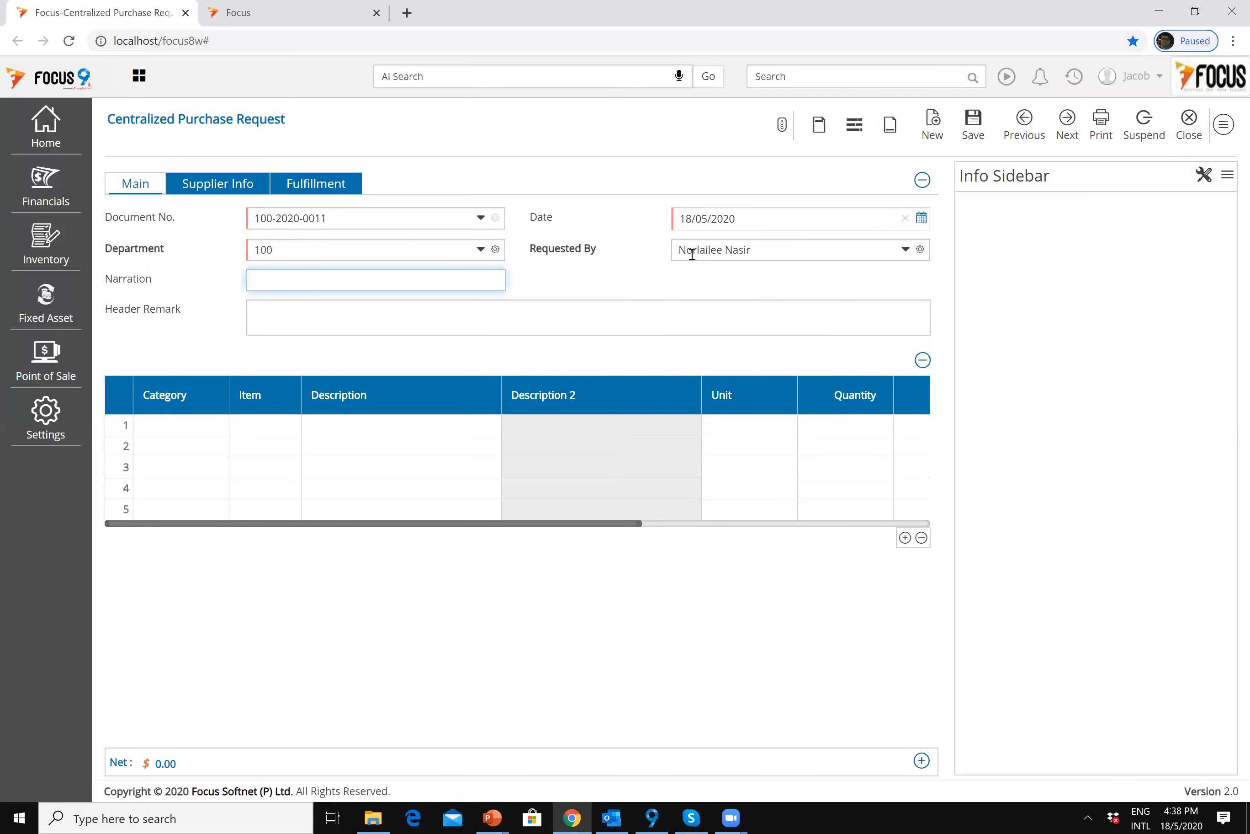
click(350, 317)
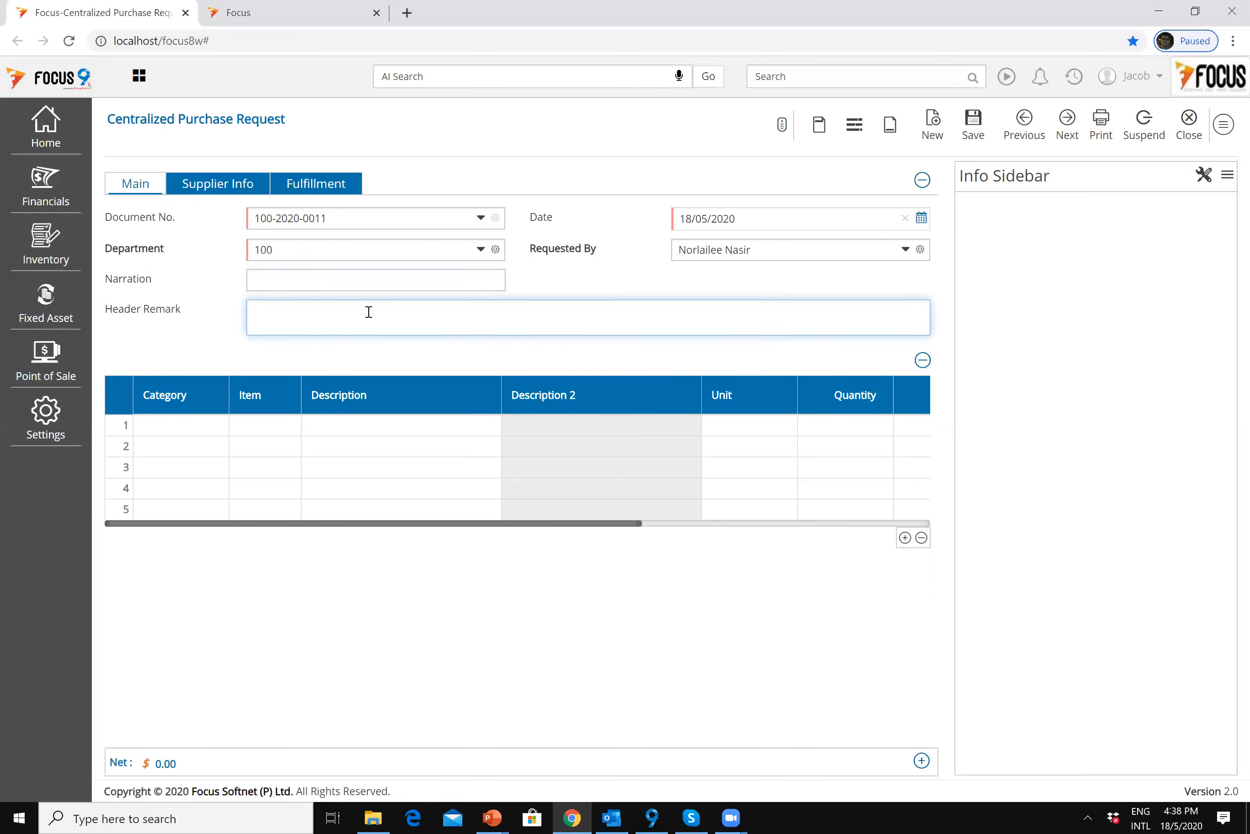
click(199, 428)
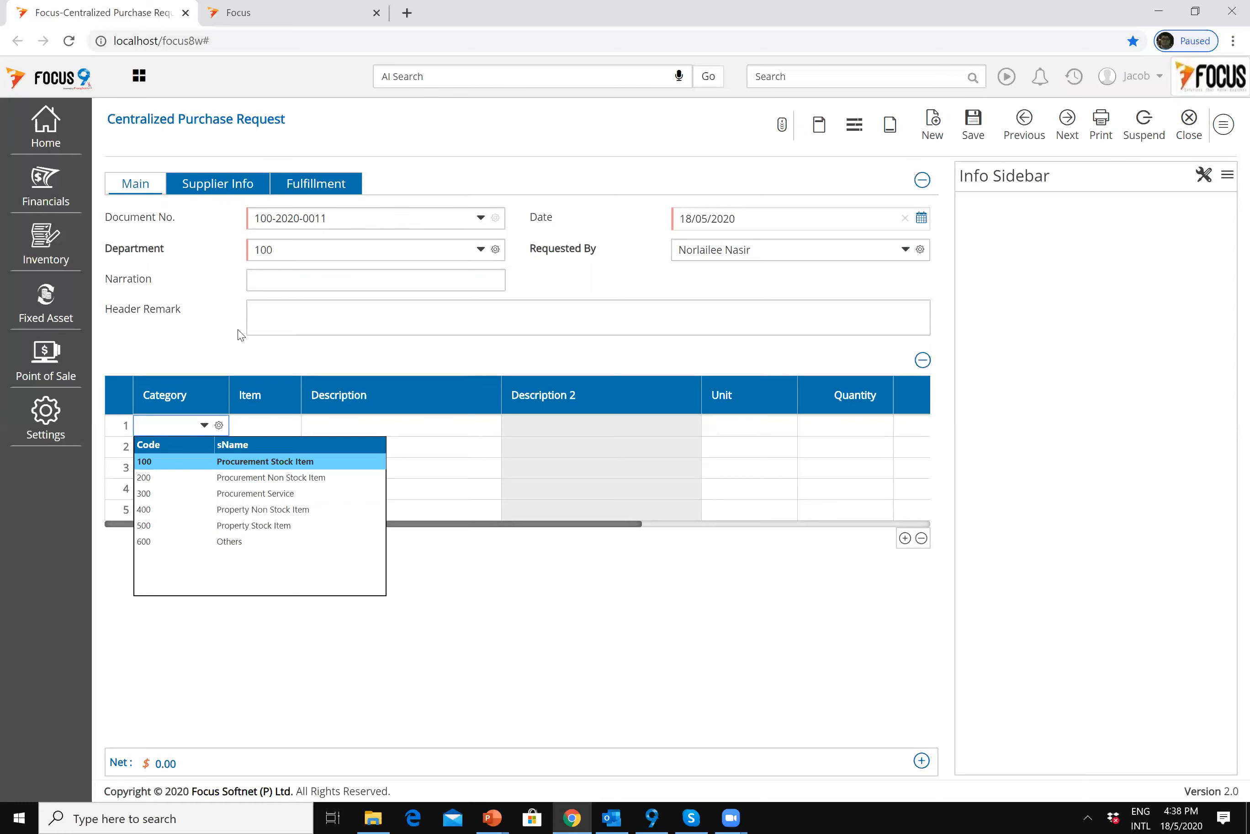
Step: Add line 1: category 100, the cyan ink cartridge, quantity 50
key(Down)
key(Up)
key(Return)
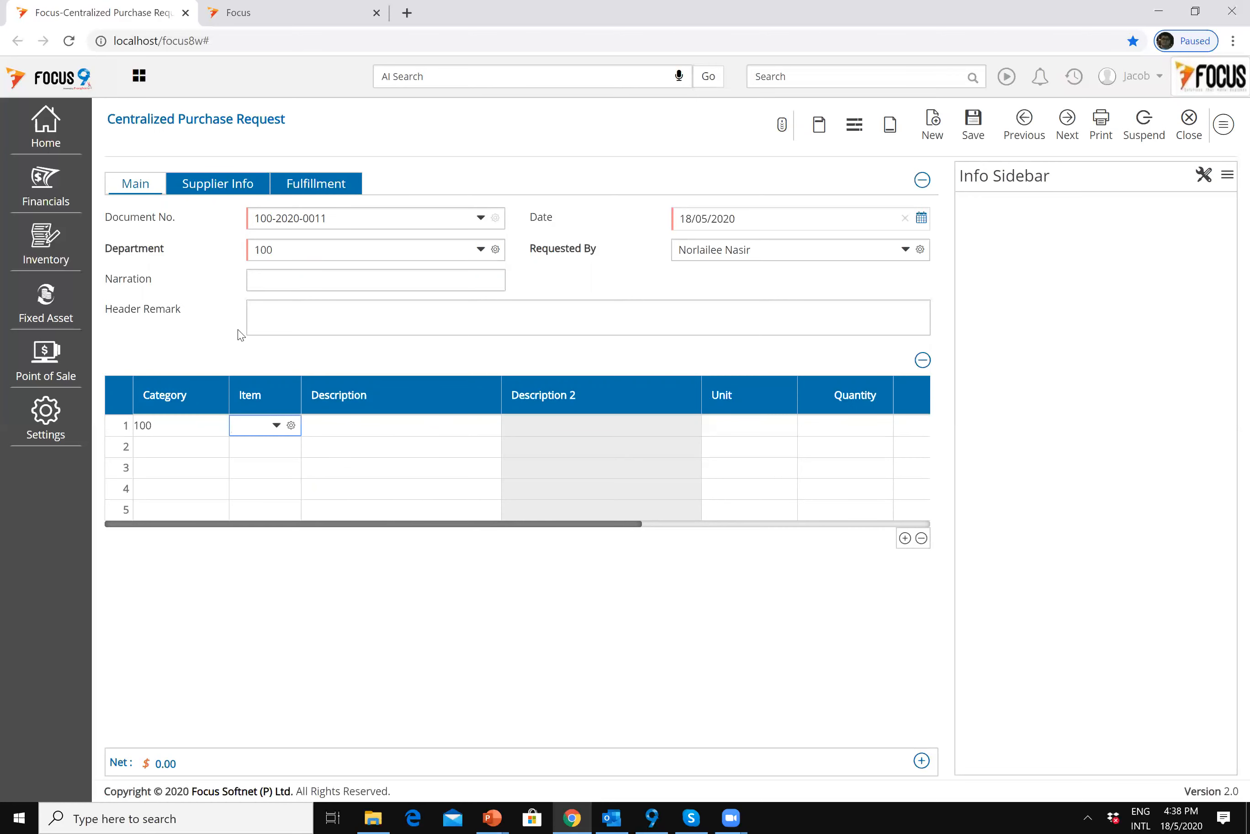
key(Down)
key(Down)
key(Down)
key(Down)
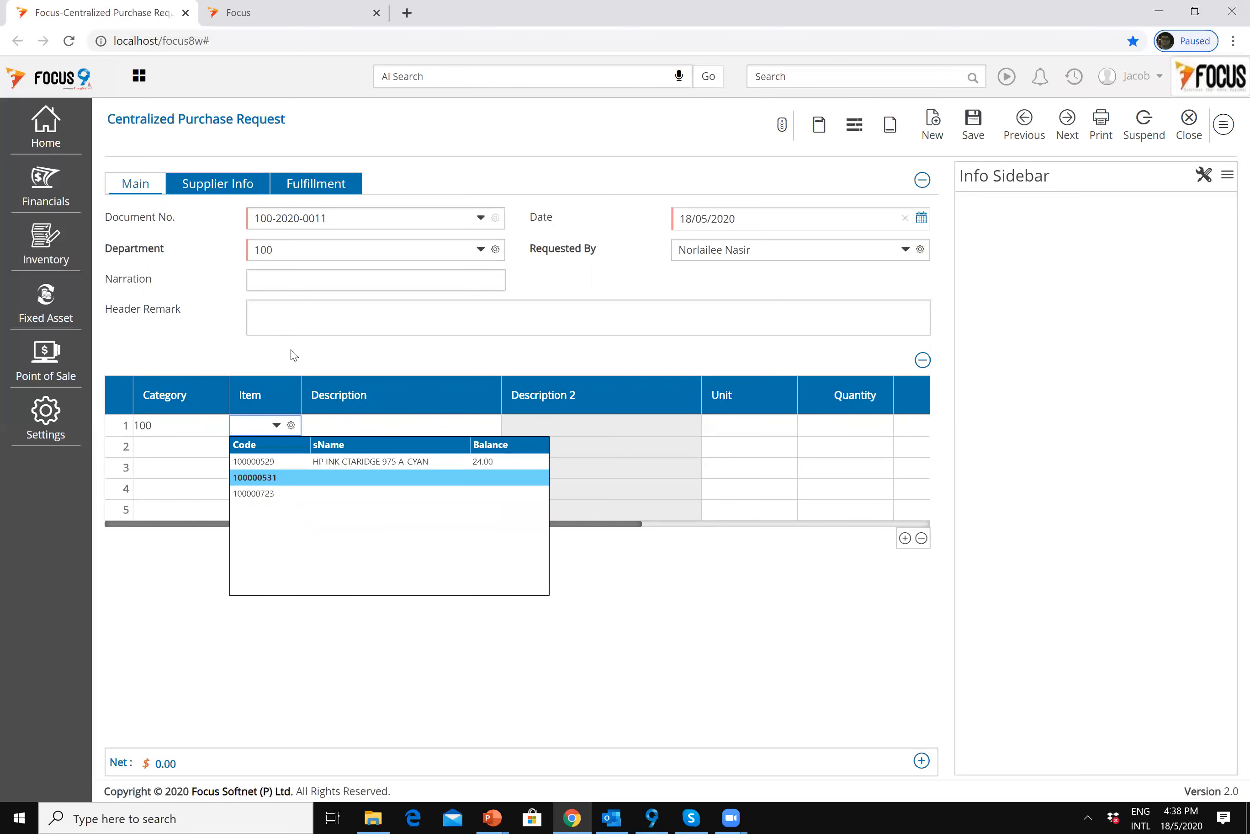
key(Down)
key(Up)
key(Up)
key(Down)
key(Down)
key(Up)
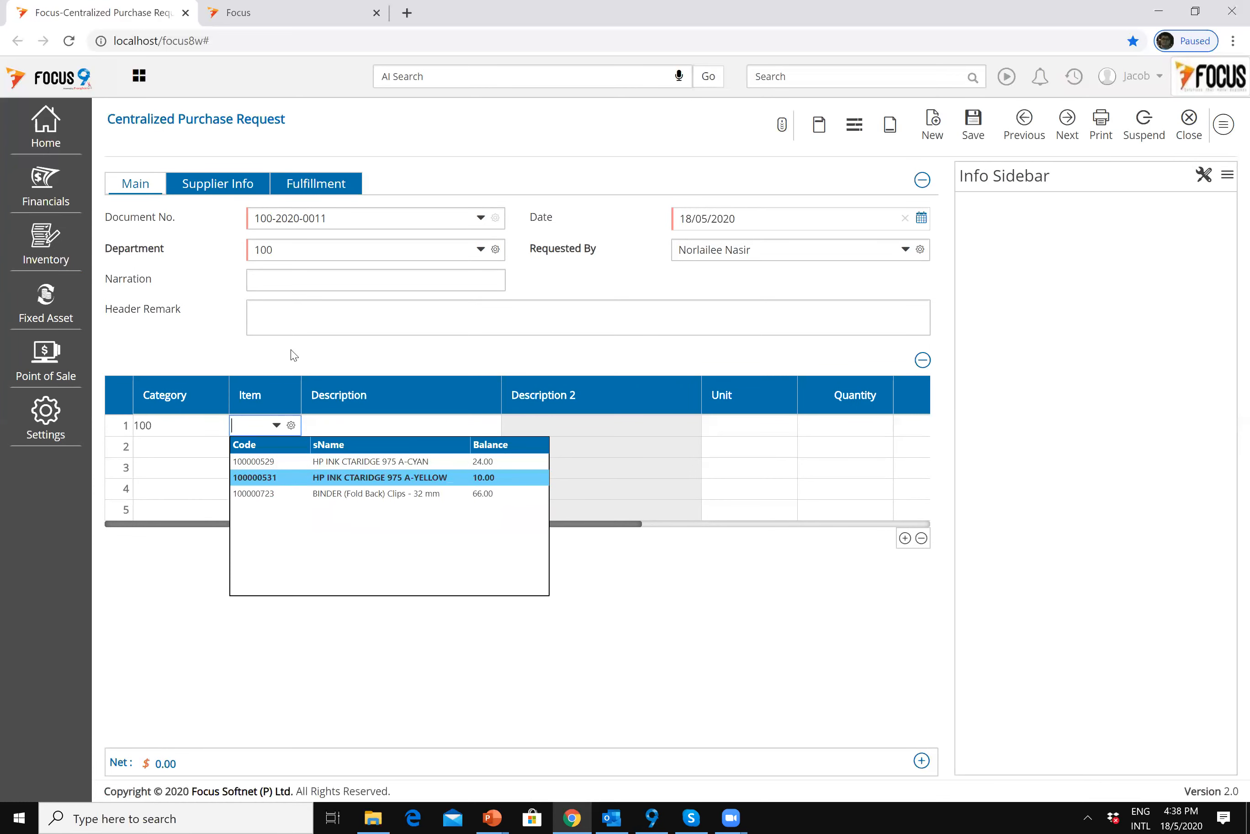
key(Down)
key(Down)
key(Down)
key(Down)
key(Down)
key(Up)
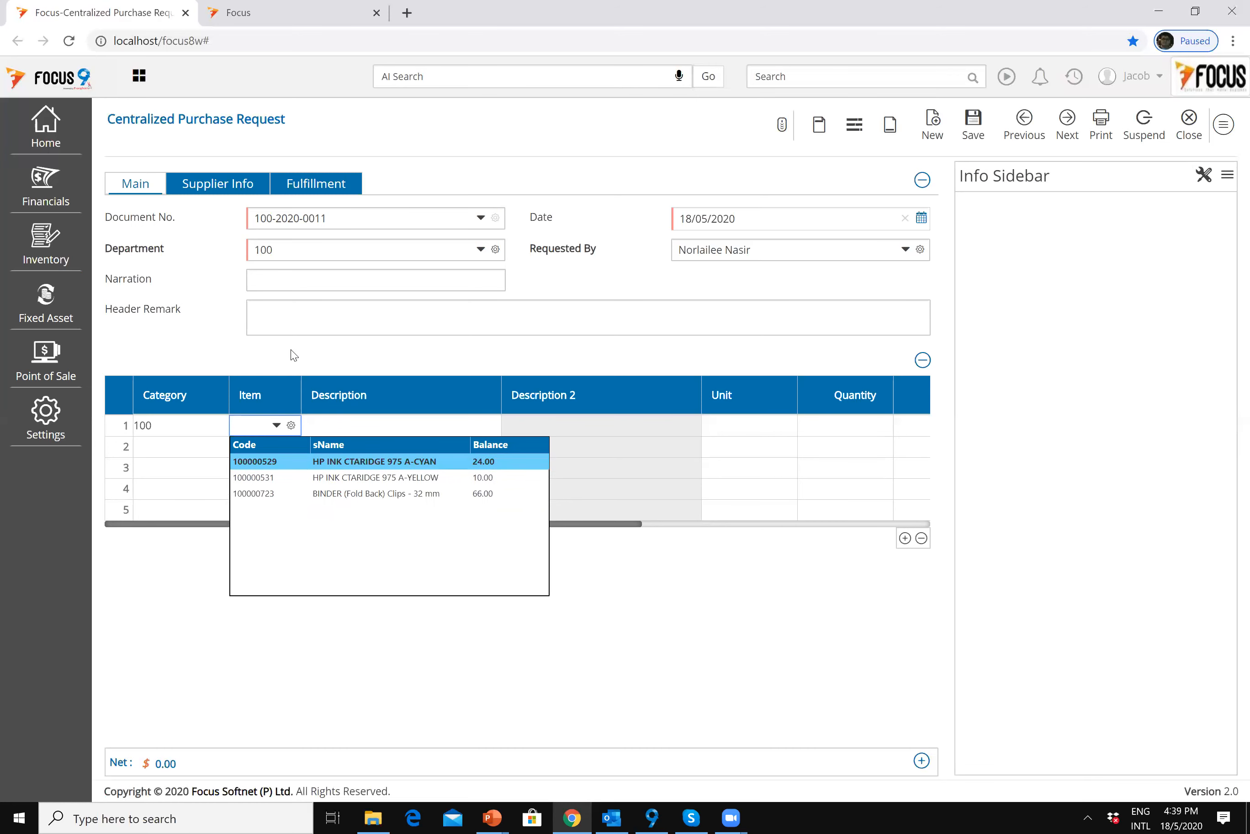
key(Return)
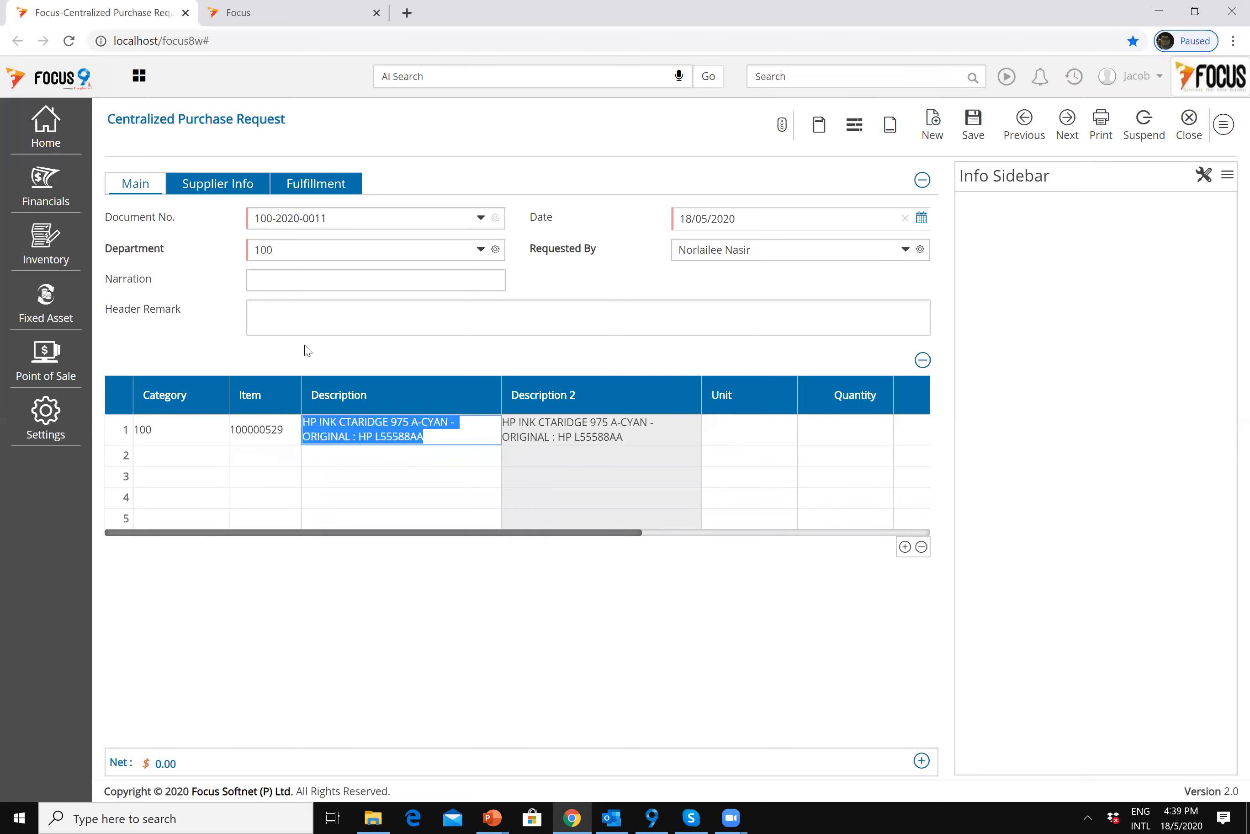
key(Tab)
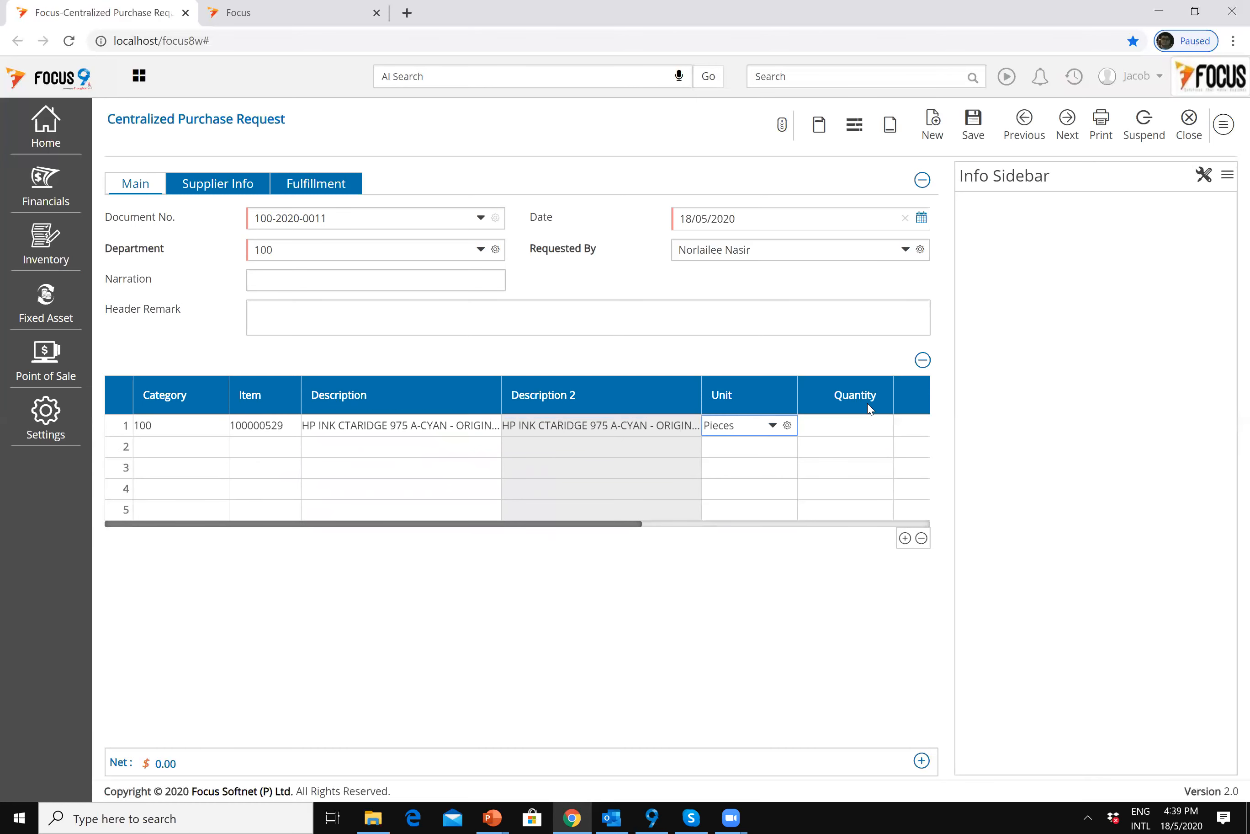
key(Tab)
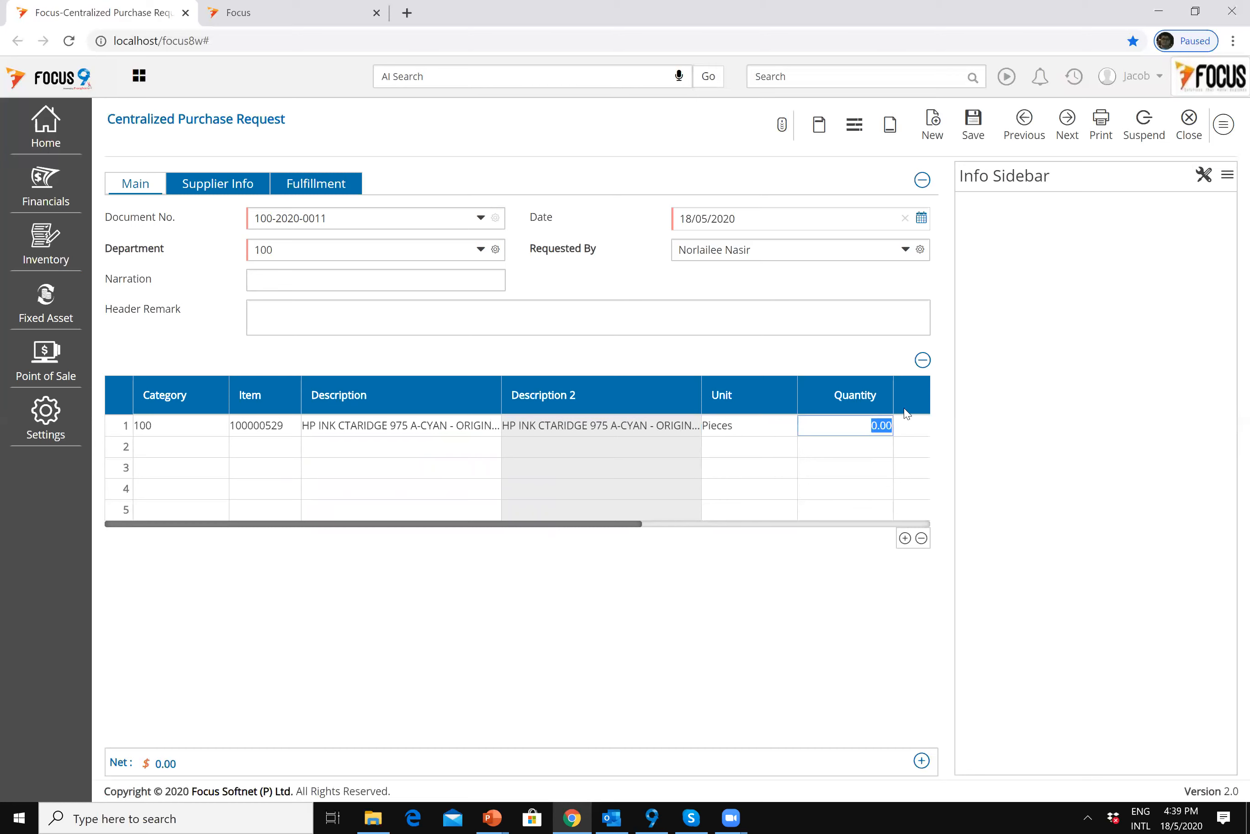
text(50)
click(166, 450)
Step: Add line 2: category 200, battery item 0005, unit PX, quantity 20
click(203, 441)
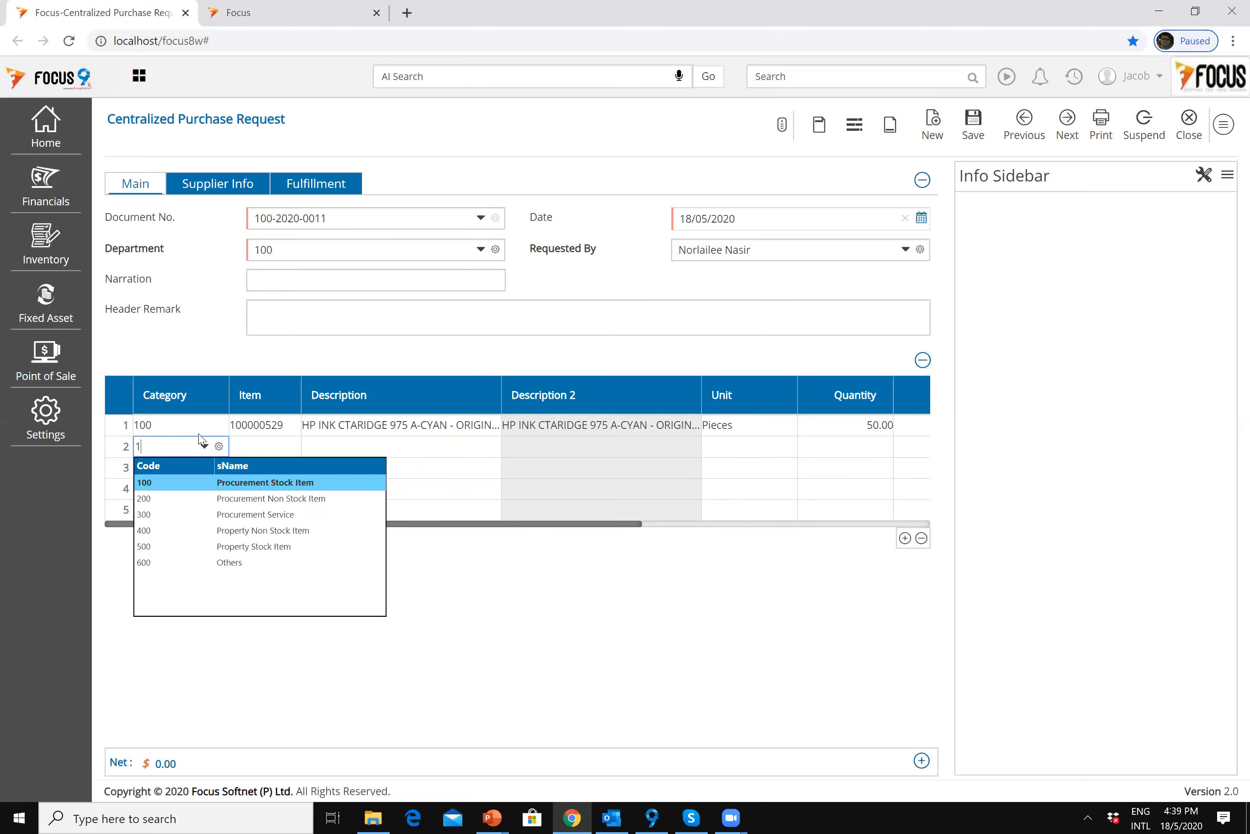
key(Down)
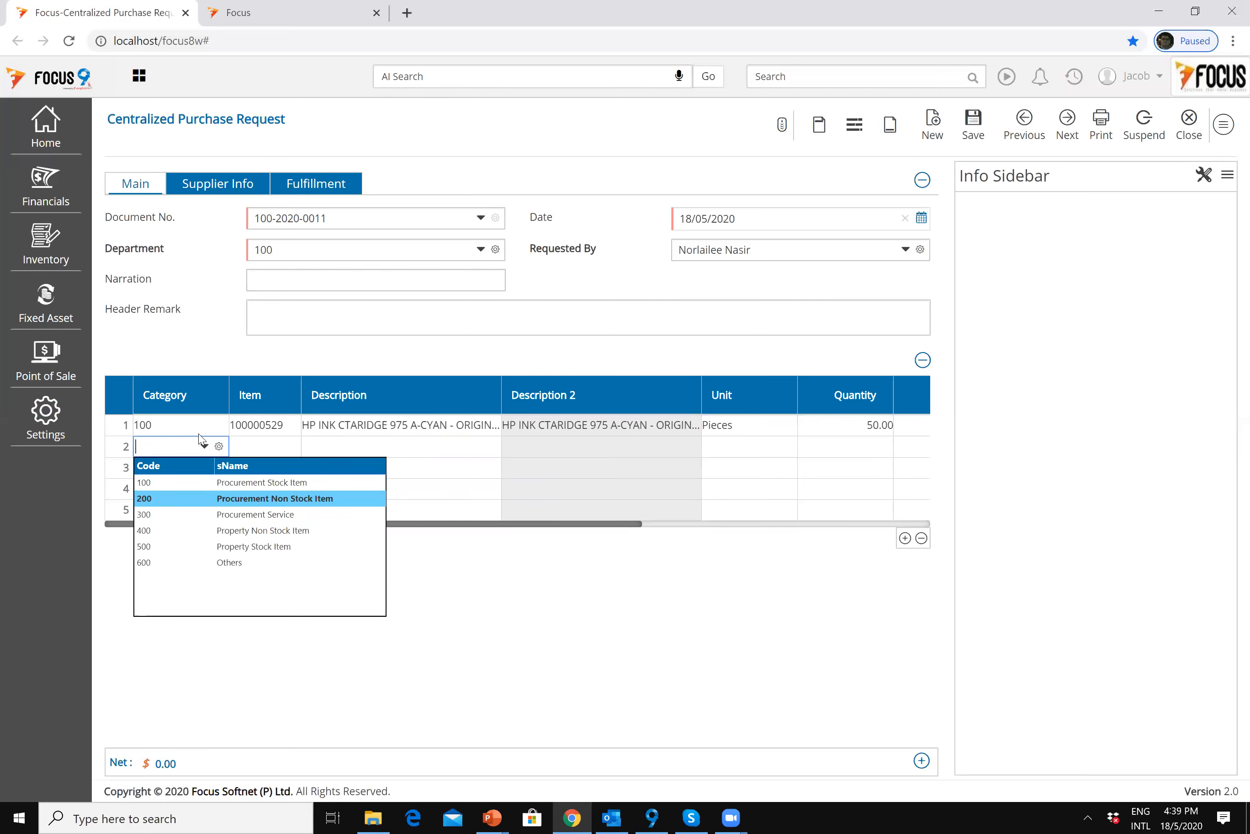
key(Return)
key(Down)
key(Up)
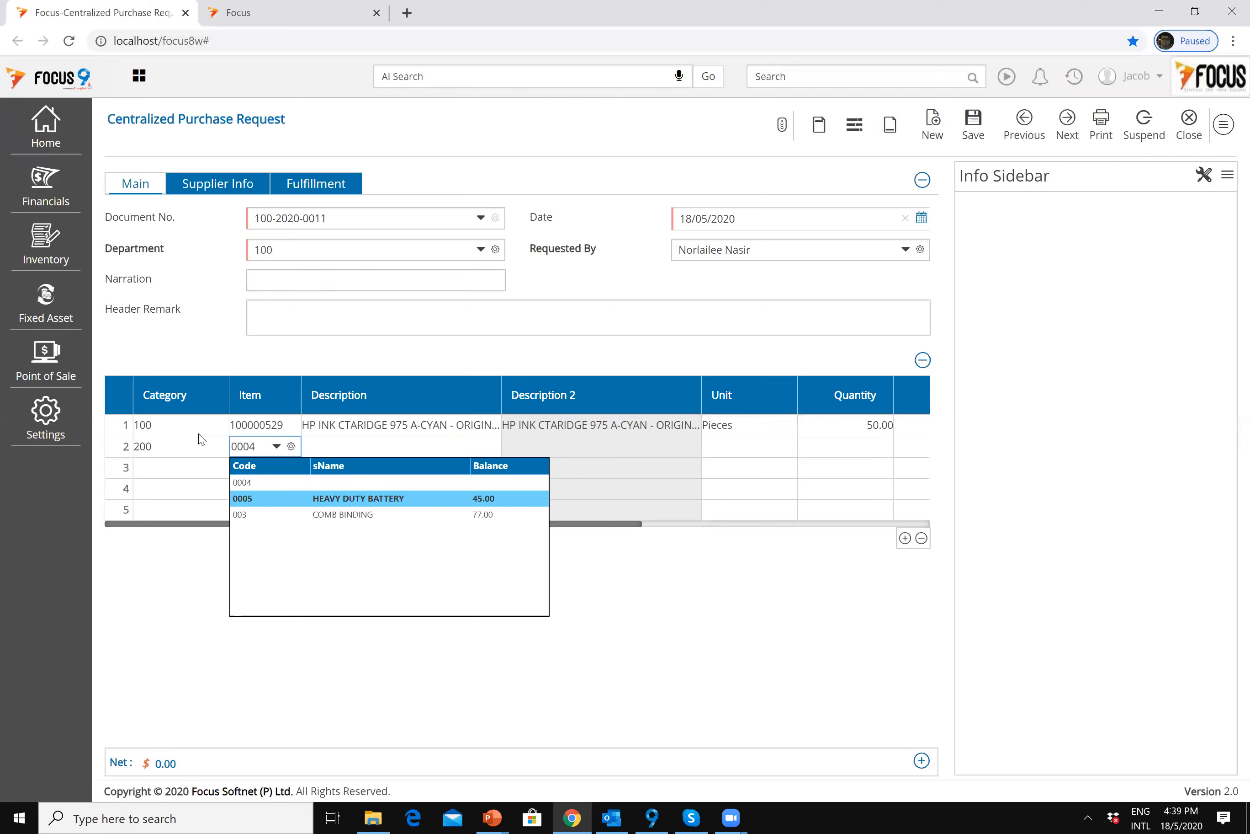
key(Down)
key(Up)
key(Return)
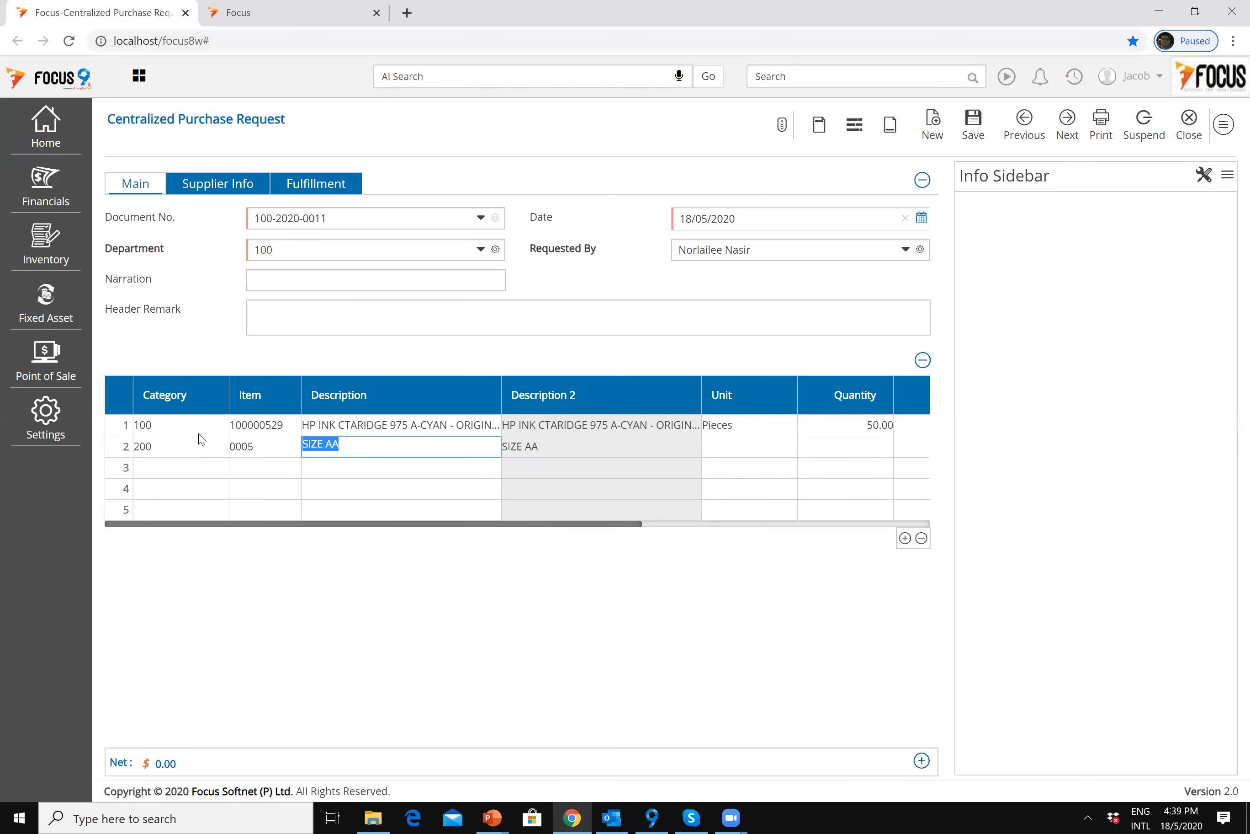
key(Return)
text(PX)
key(Return)
text(20)
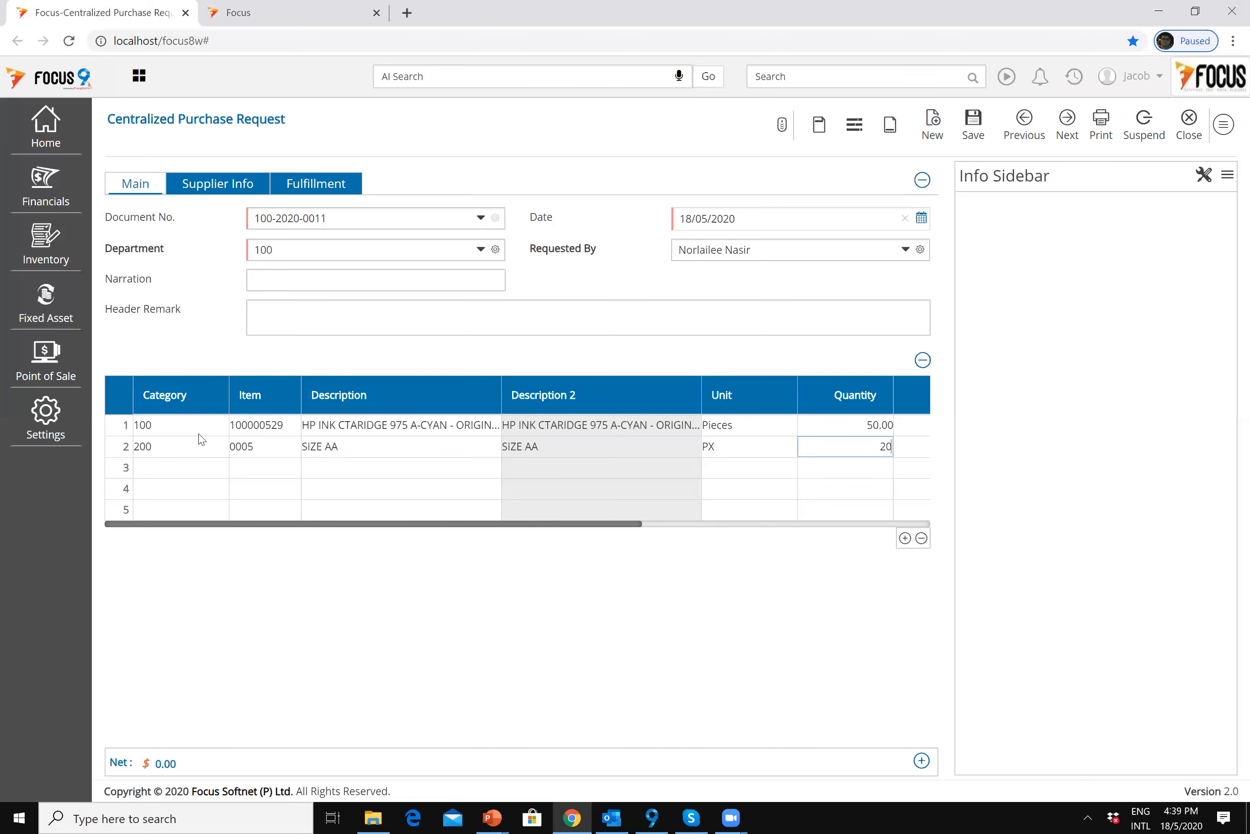
key(Return)
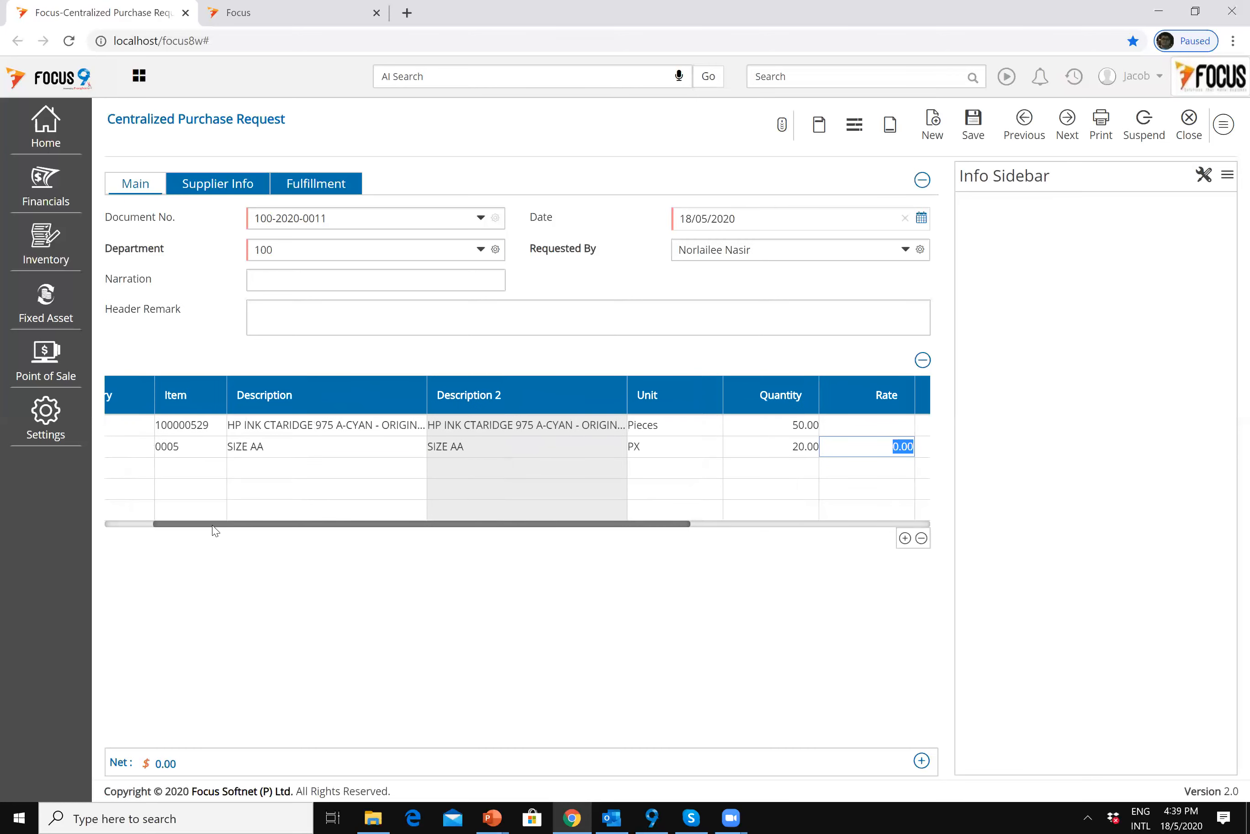
Step: Add line 3: category 100, item 100000723 BINDER (Fold Back) Clips - 32 mm, quantity 10
click(130, 525)
click(152, 466)
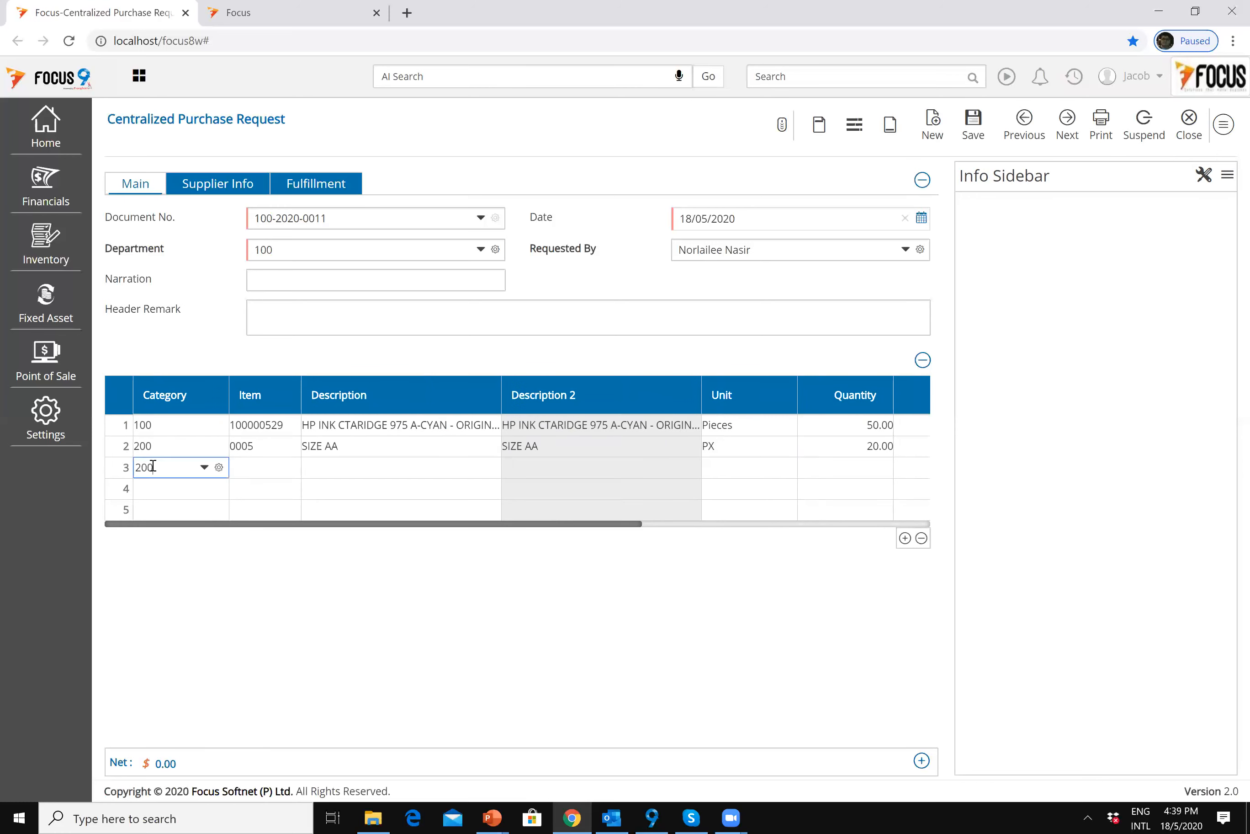
click(220, 468)
key(Down)
key(Down)
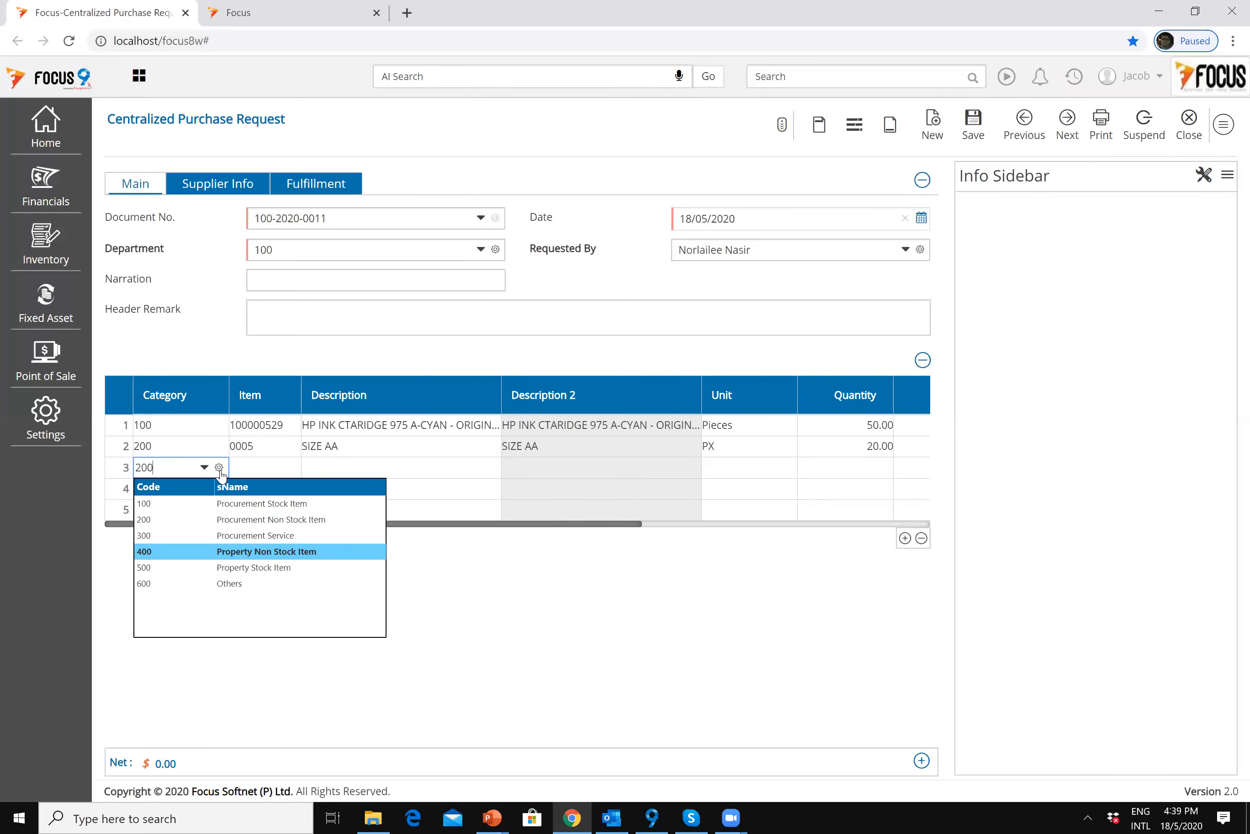
key(Up)
key(Up)
key(Up)
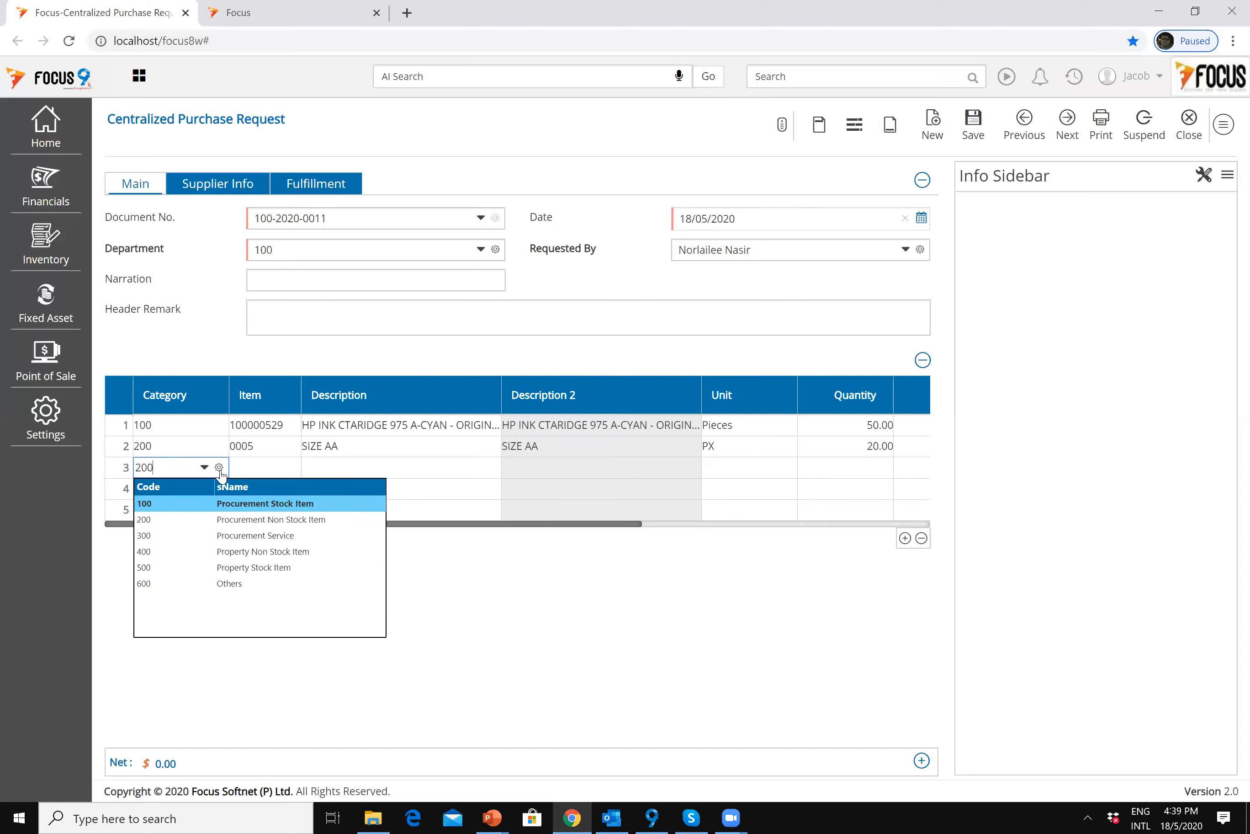
key(Return)
text(100000)
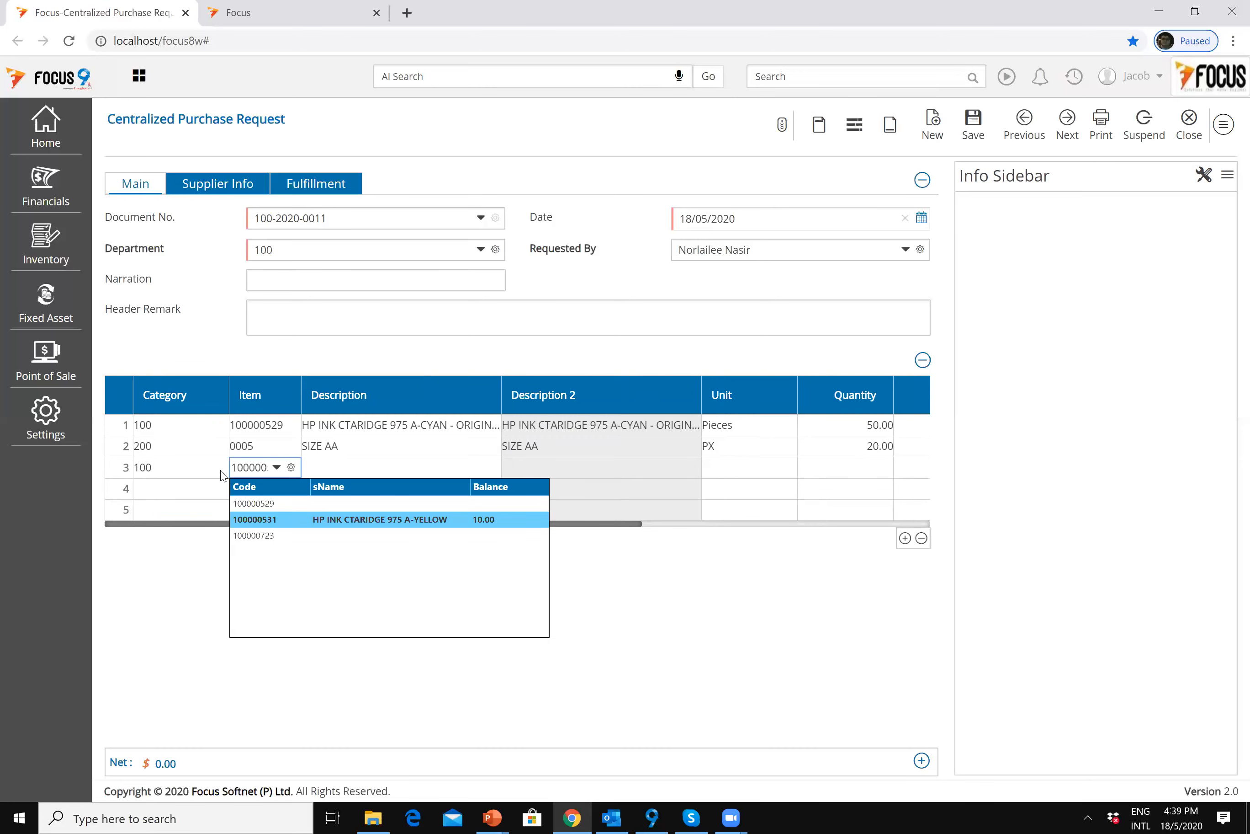
key(Down)
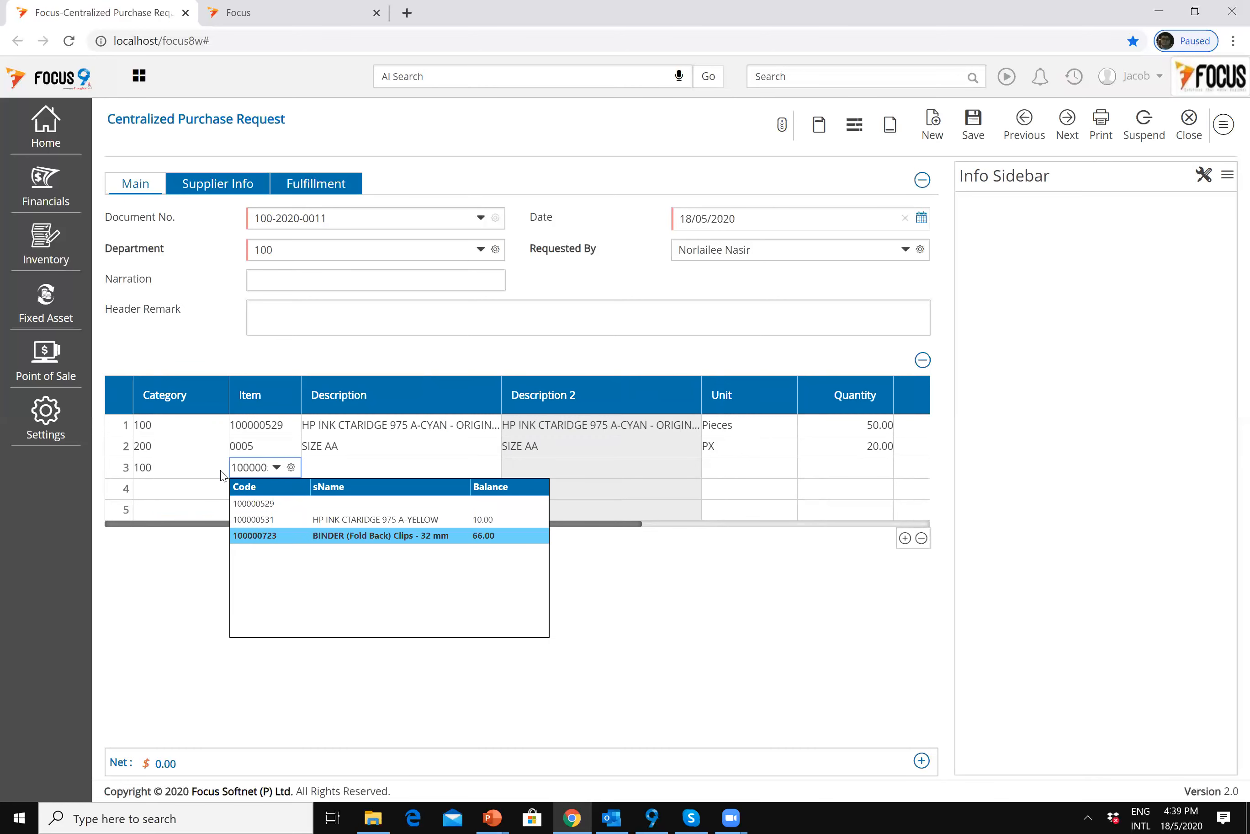
key(Return)
key(Tab)
key(Tab)
text(10)
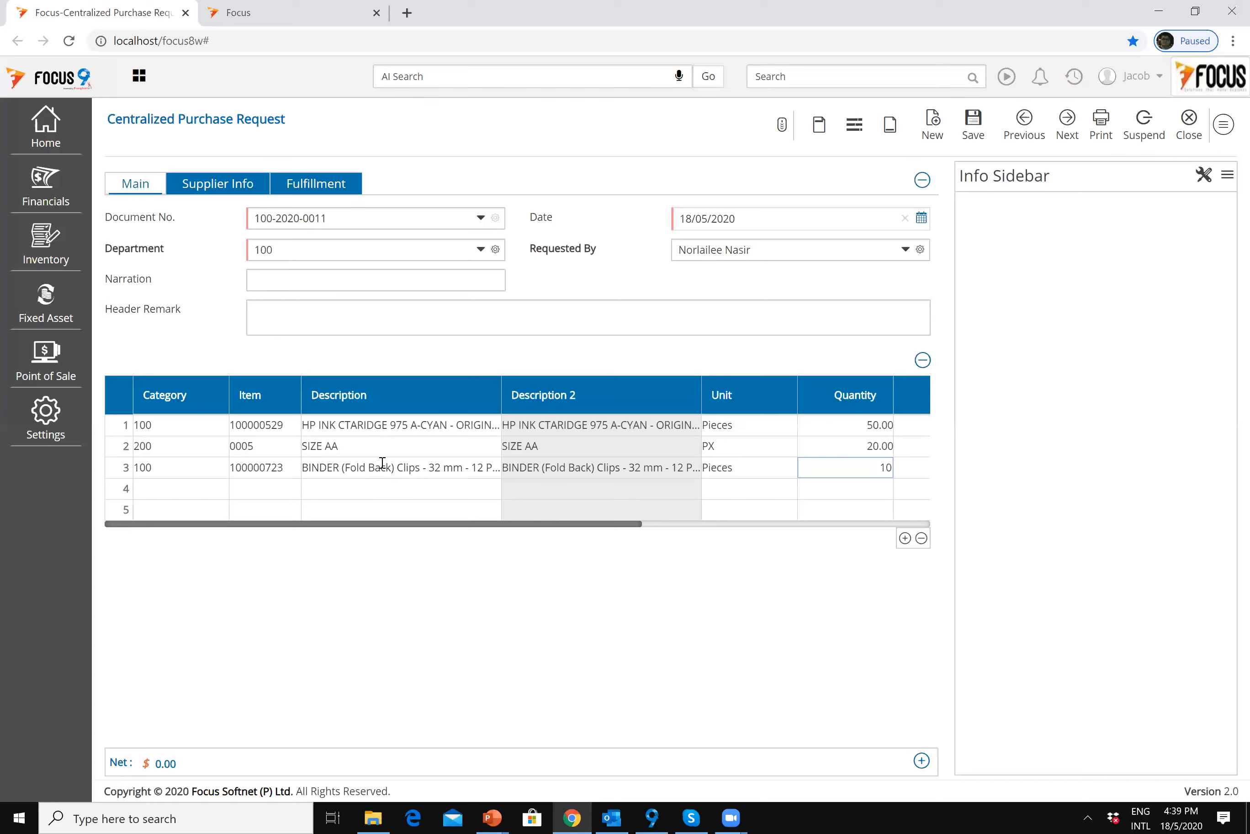
click(289, 472)
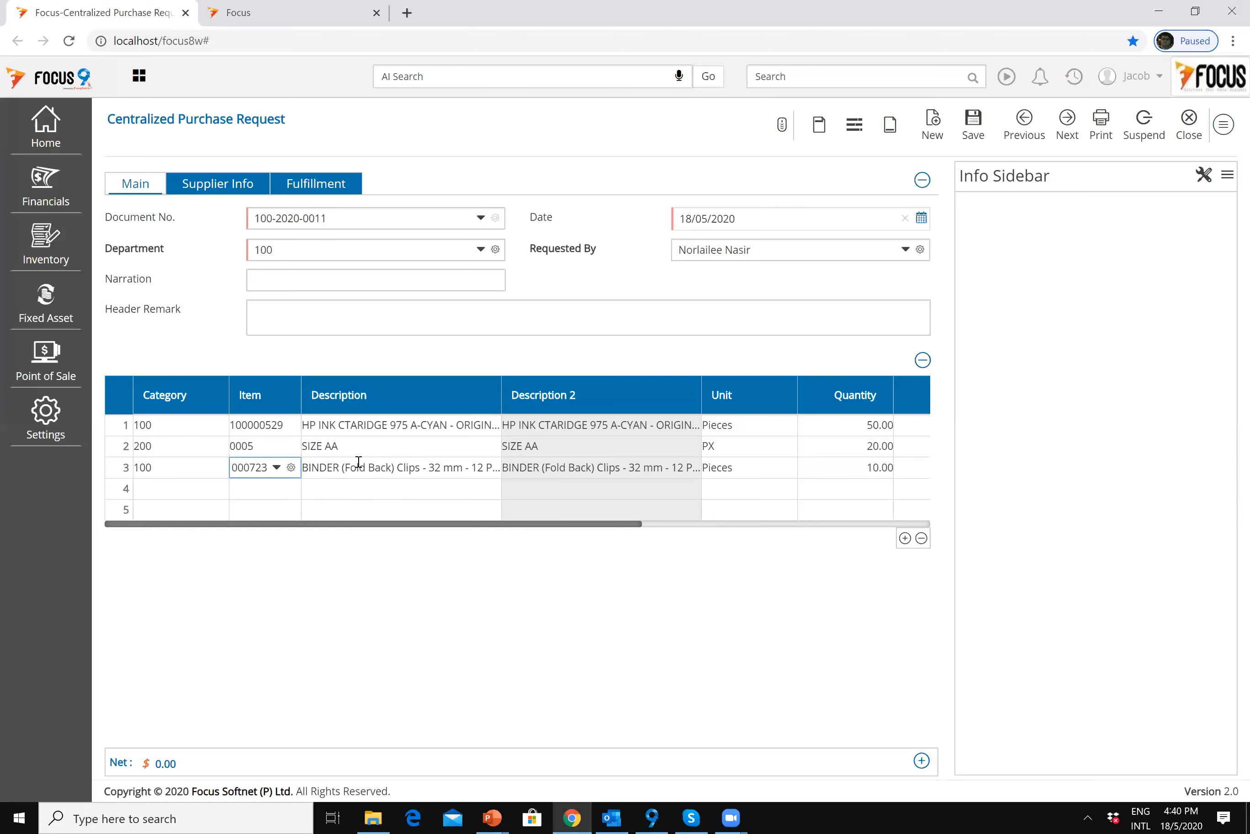
key(ctrl+f)
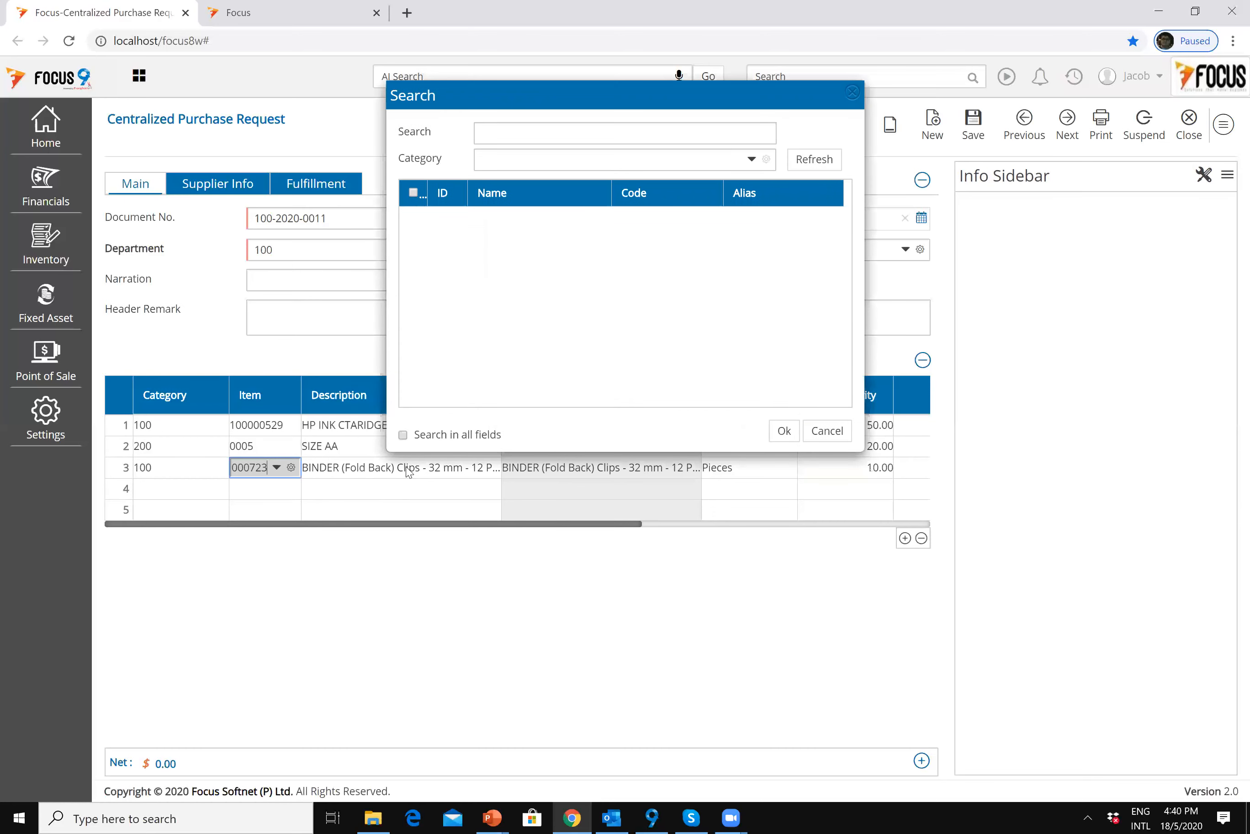
click(559, 144)
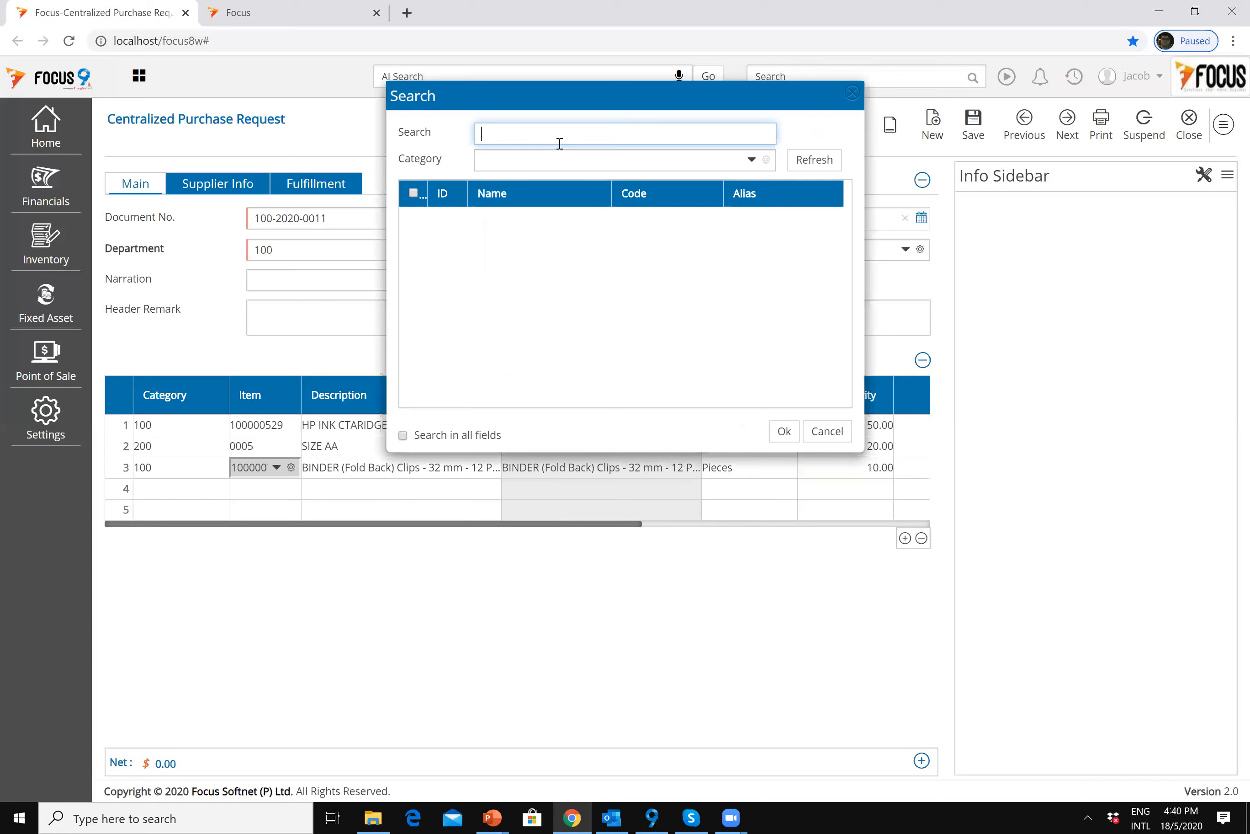
text(binde)
click(818, 168)
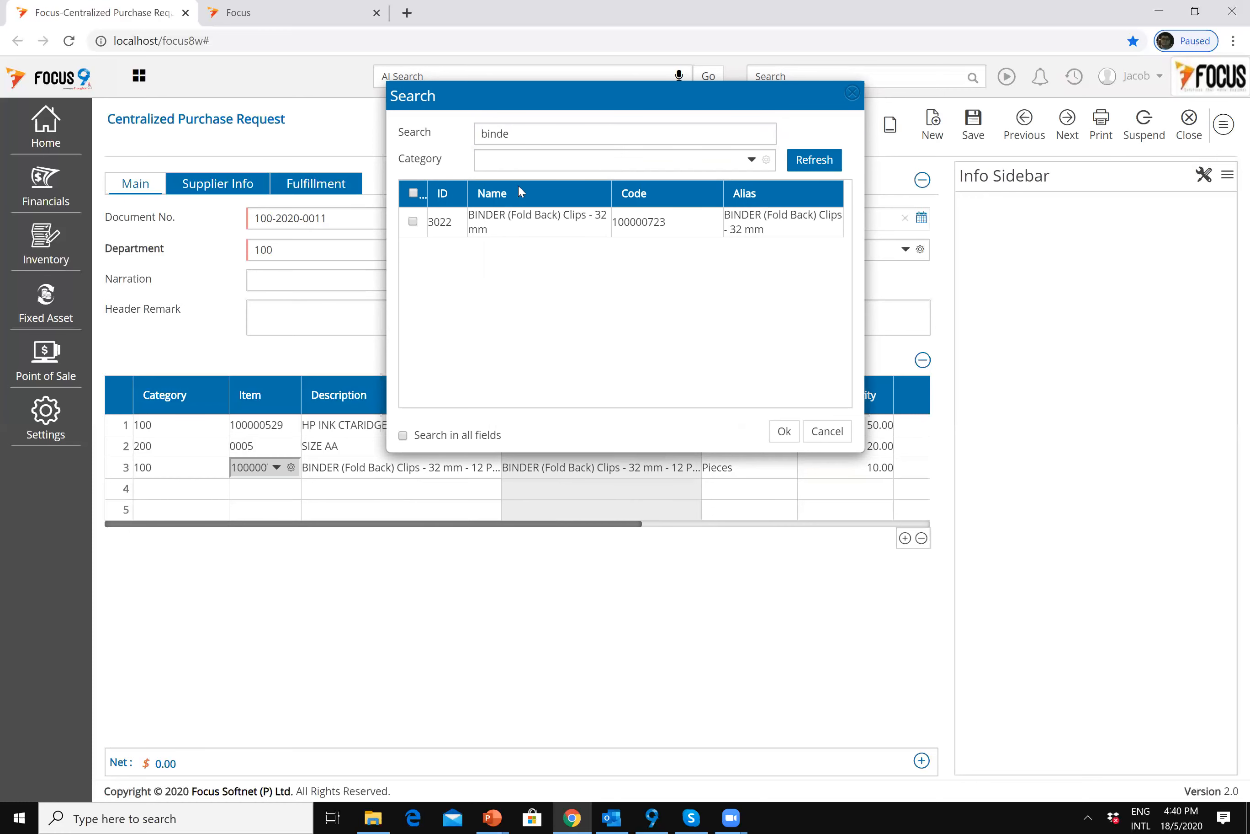
key(BackSpace)
click(507, 161)
text(100)
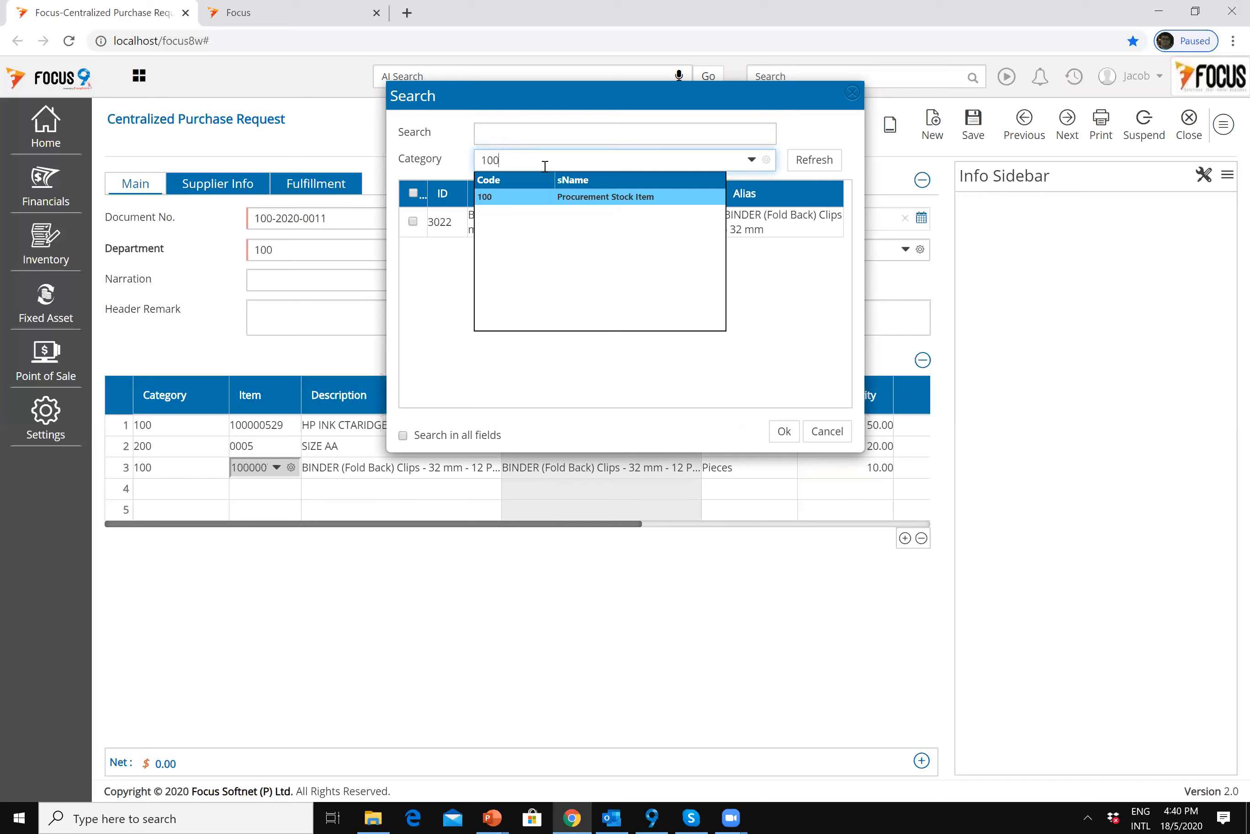
click(804, 164)
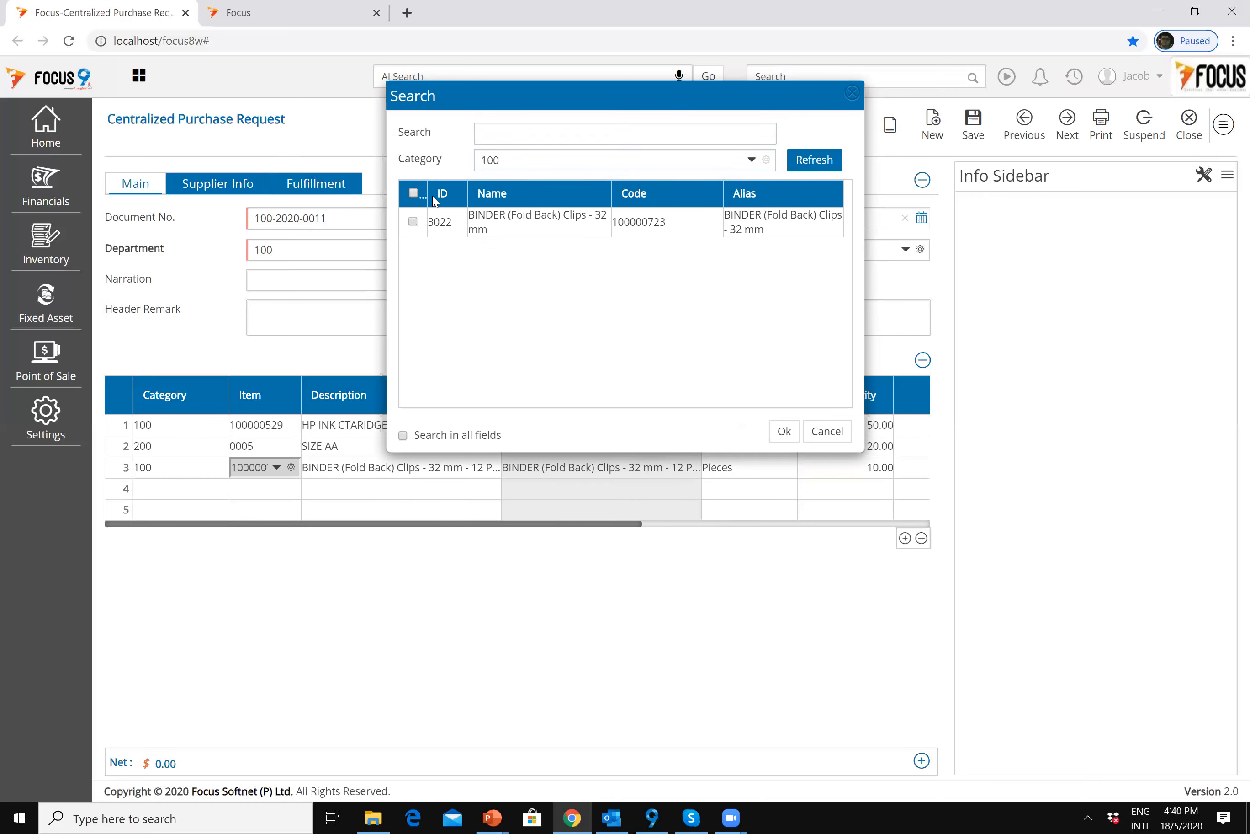
click(515, 133)
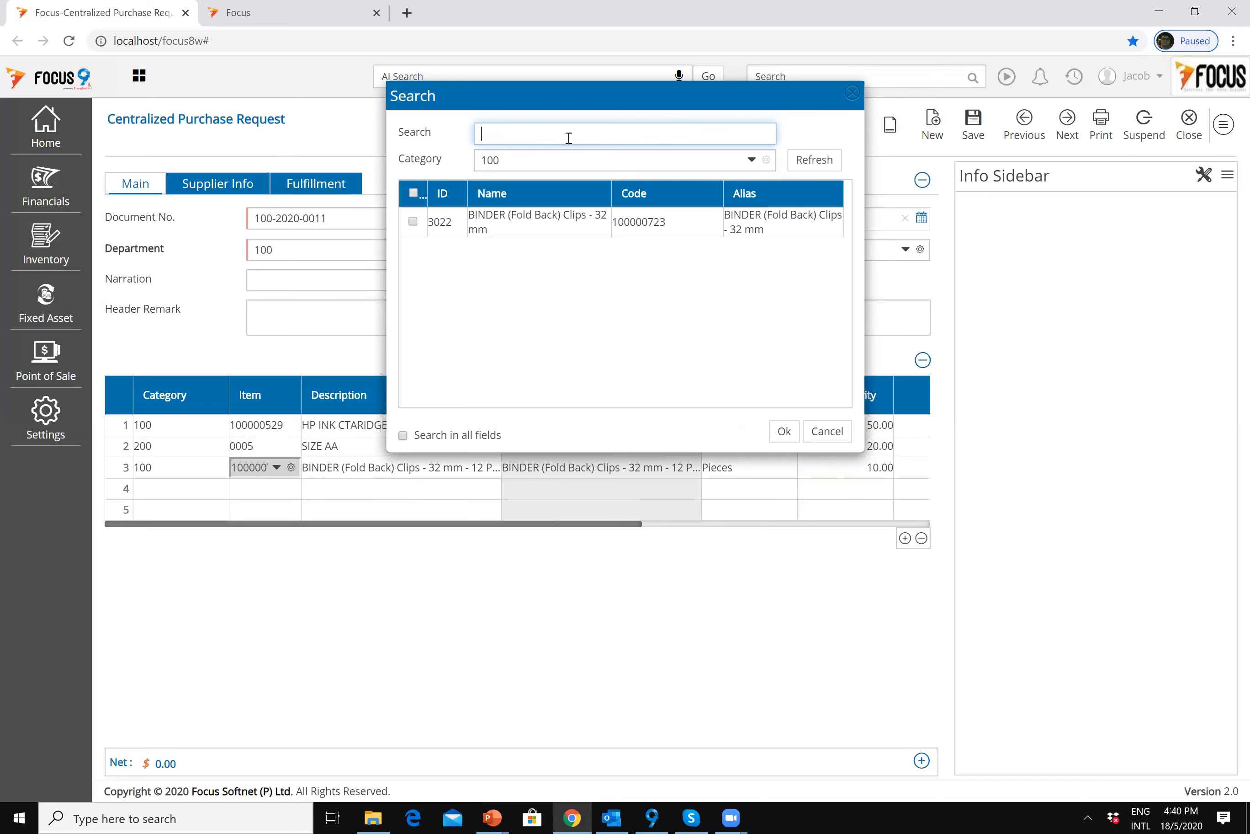
text(bind)
click(826, 432)
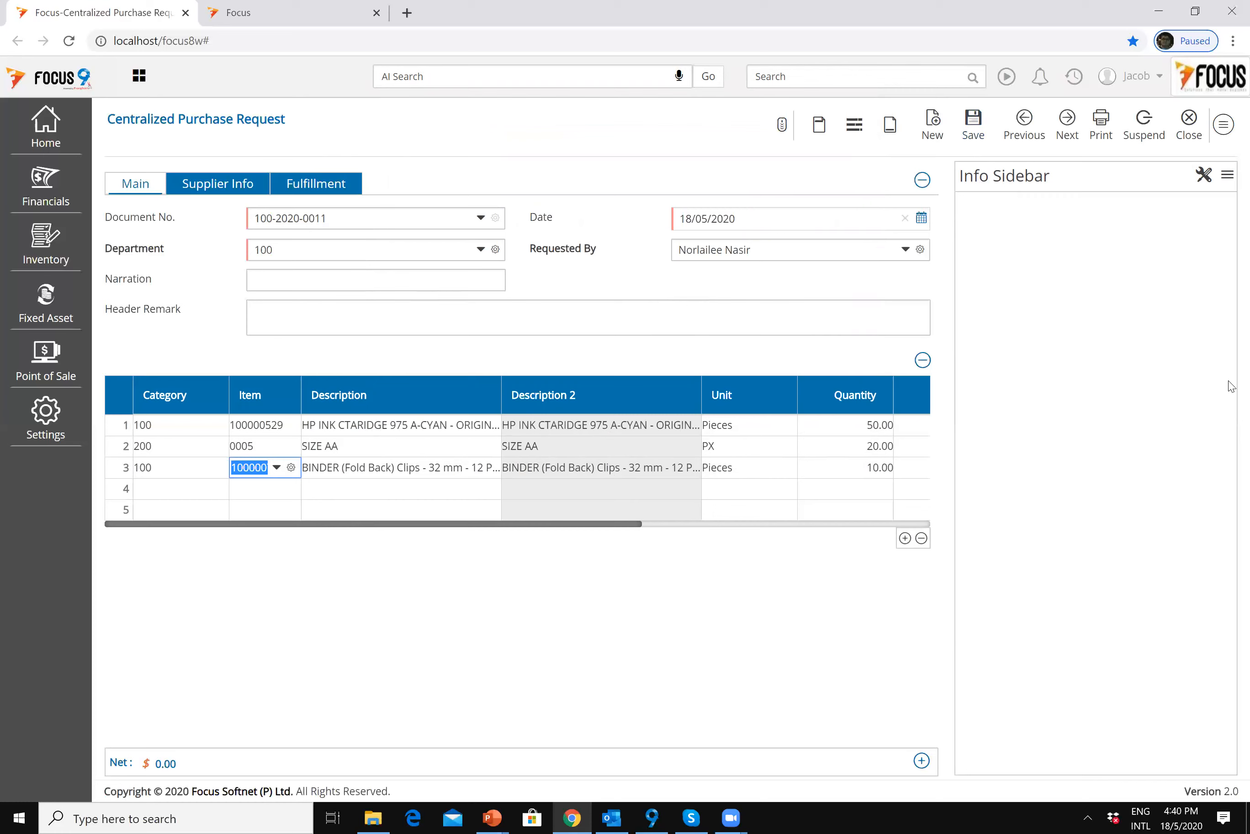
Step: Set Syarikat Takaful Malaysia as shipping name, with its address, post code 50000 and city Kualalumpur
click(331, 186)
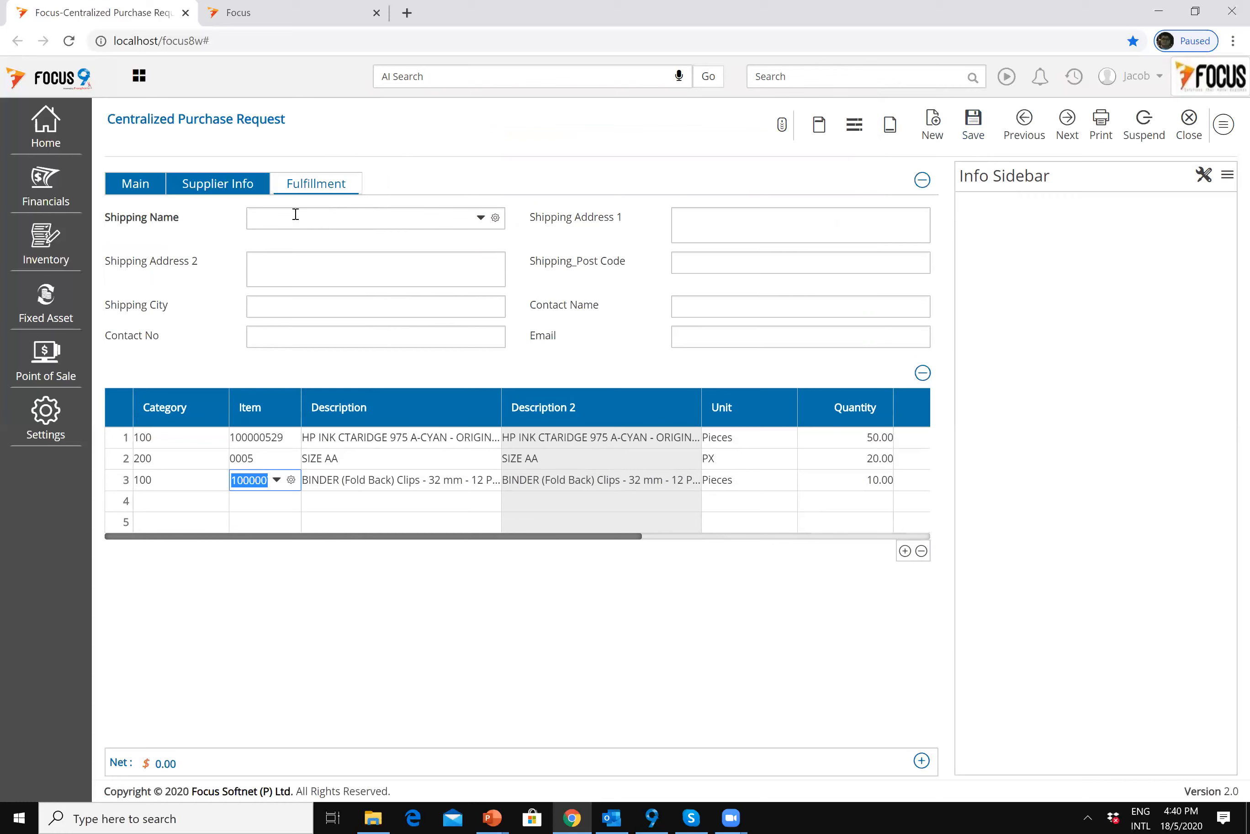
click(296, 214)
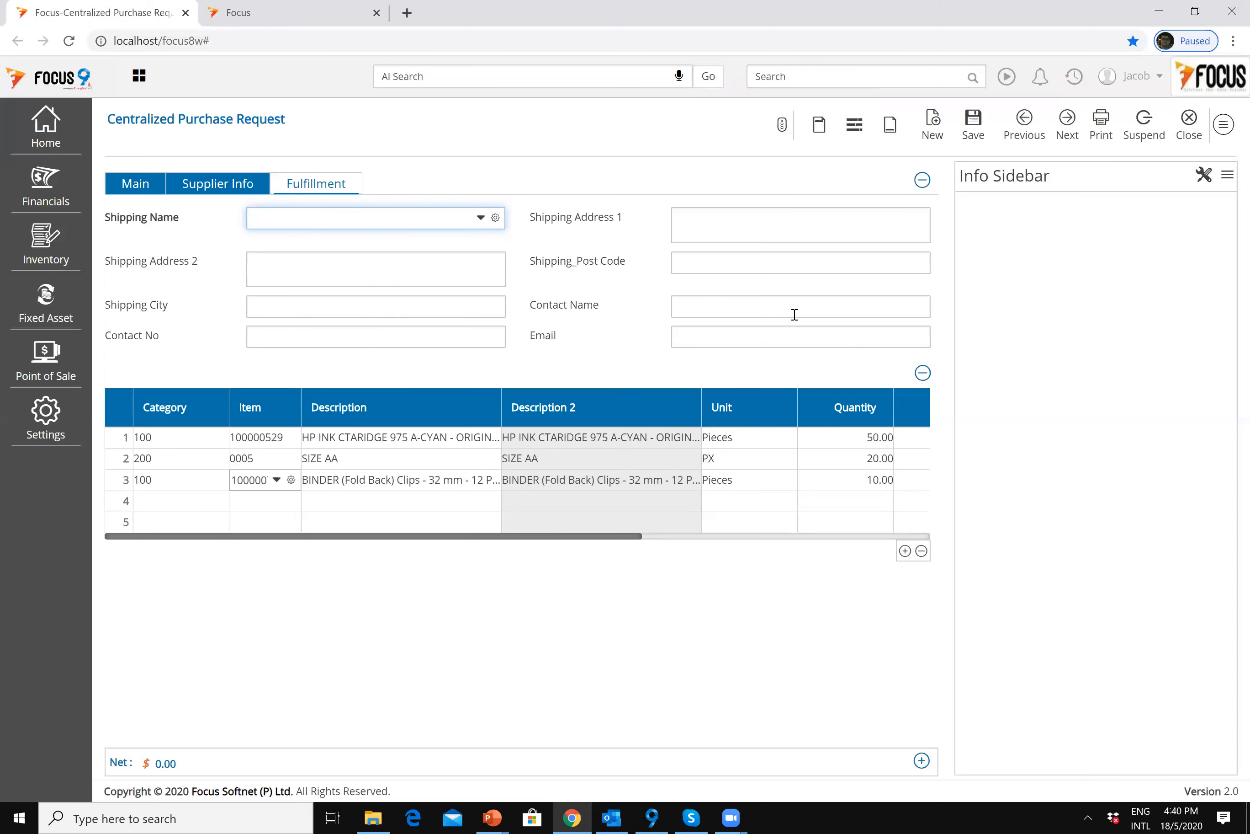
text(sy)
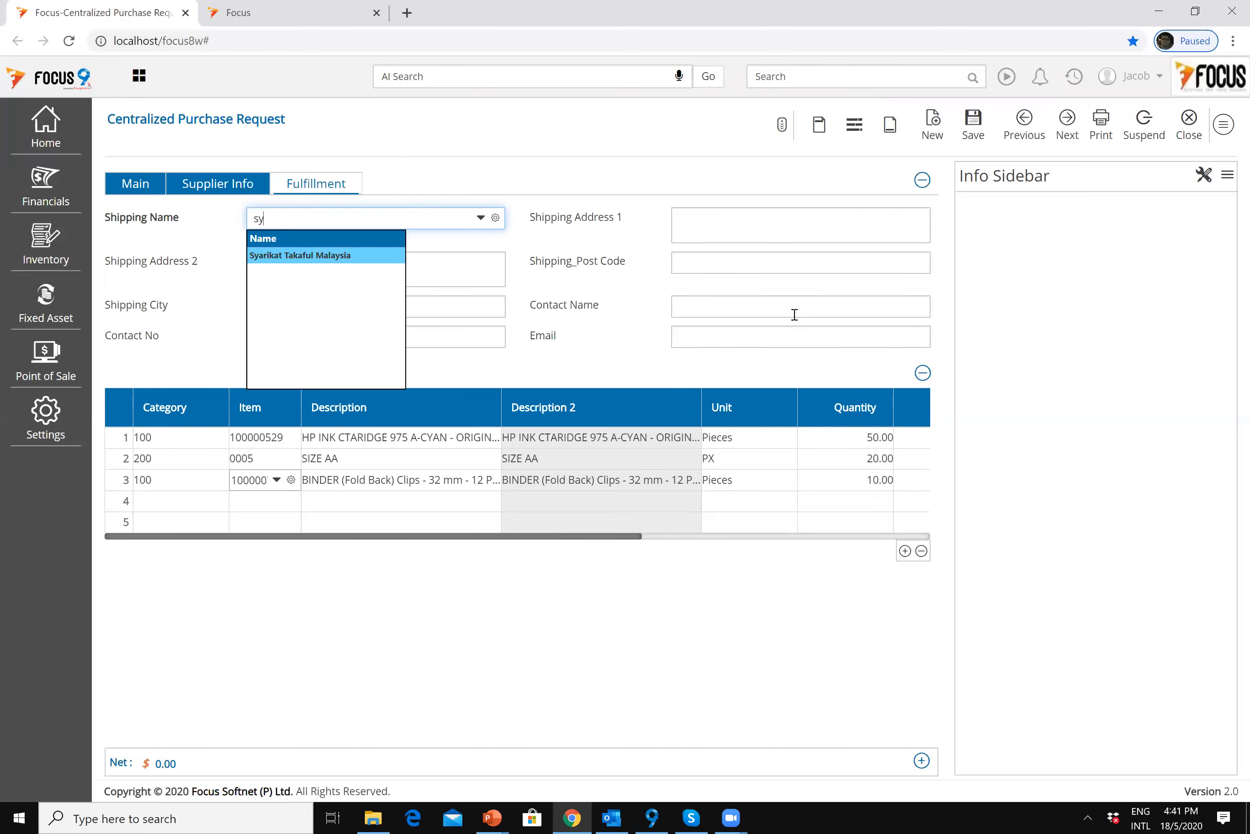
key(Return)
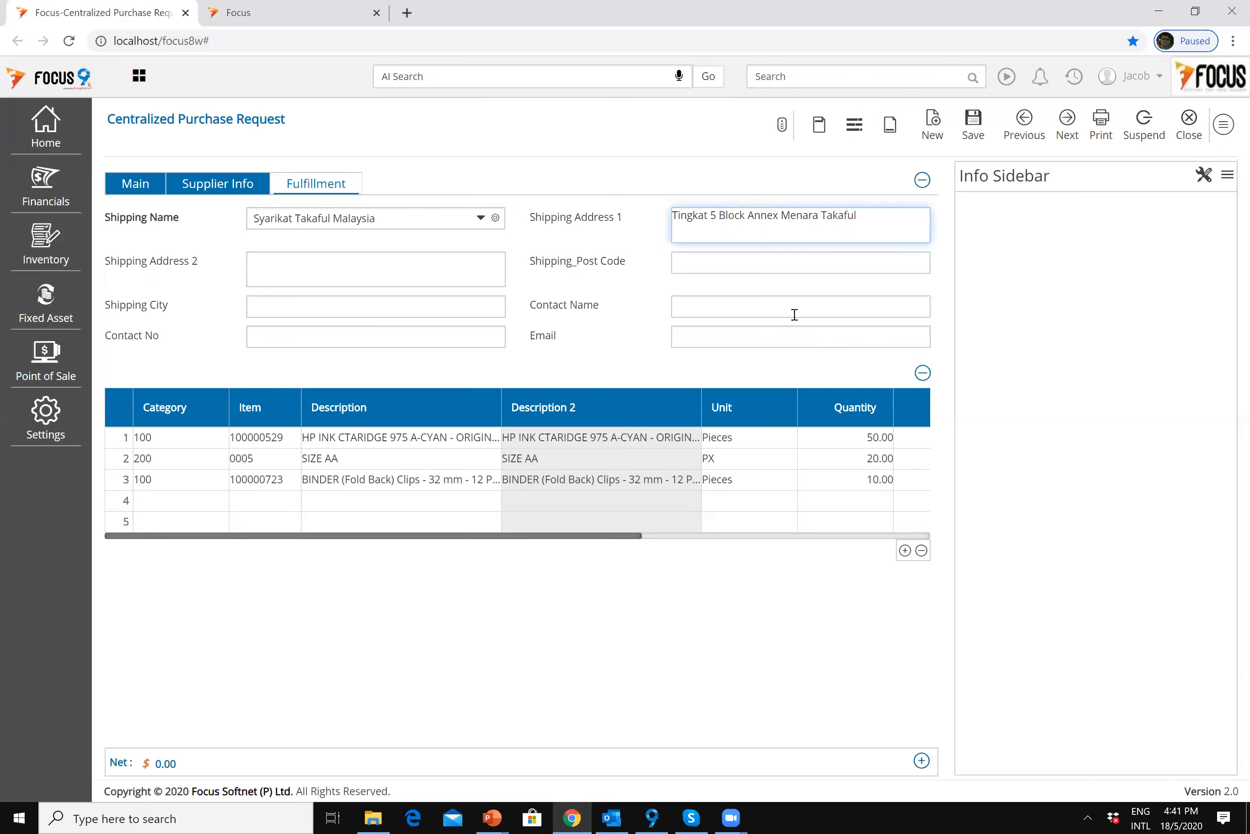
key(Tab)
key(Tab)
key(Tab)
key(Tab)
key(Tab)
key(Tab)
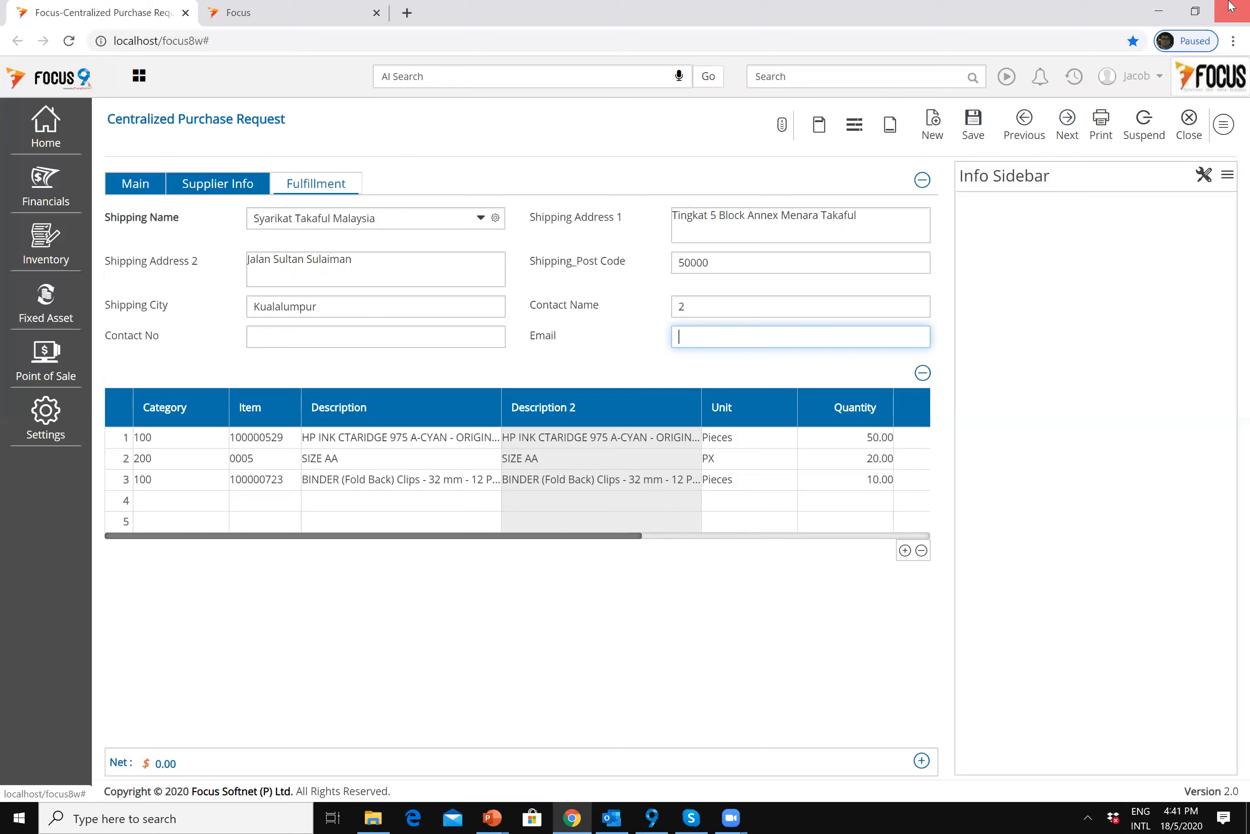
key(Tab)
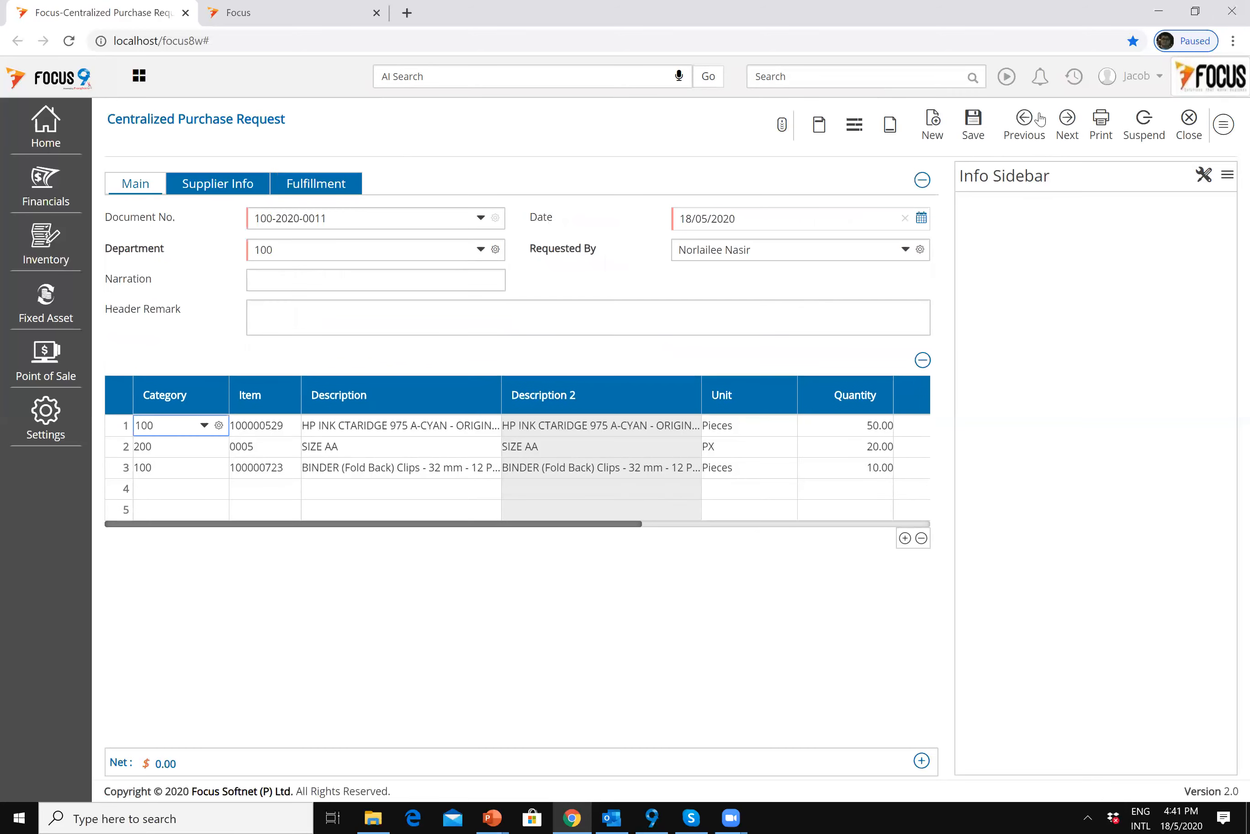
click(974, 123)
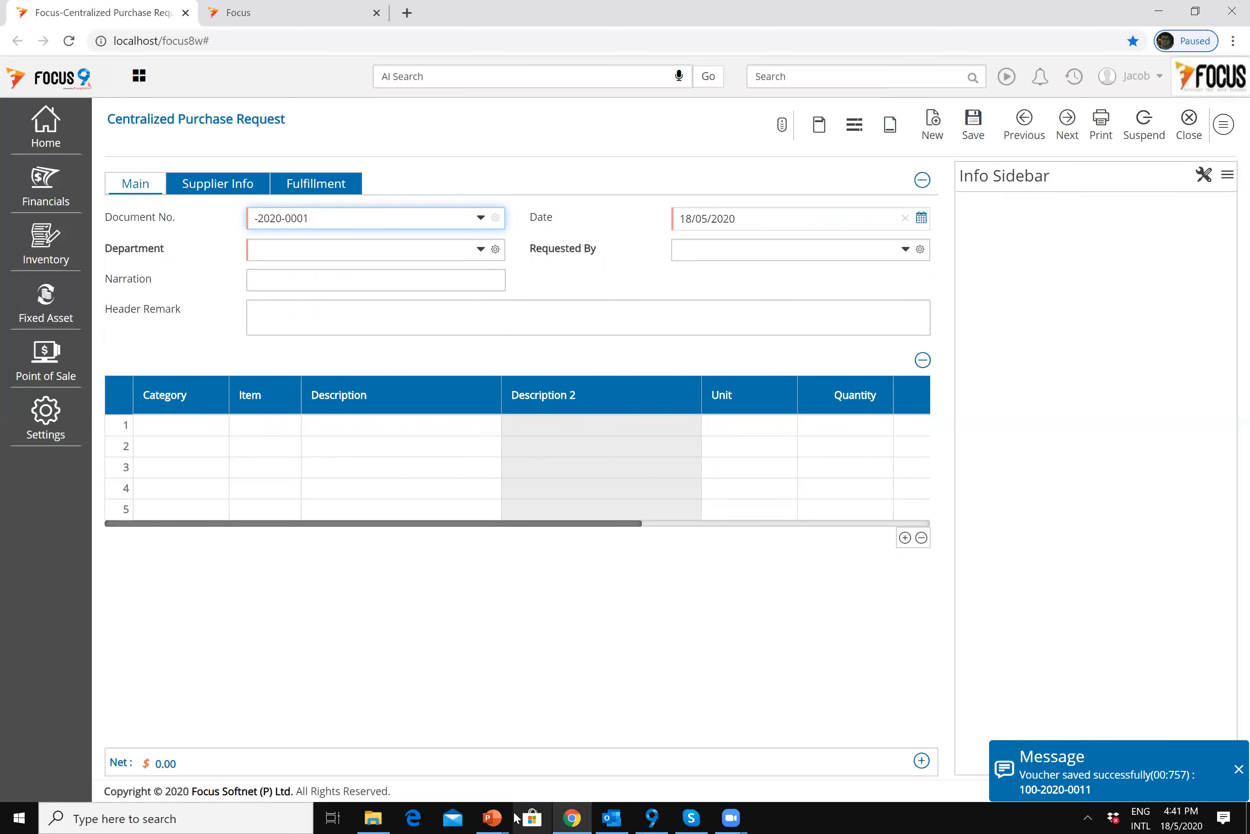
mouse_move(513, 817)
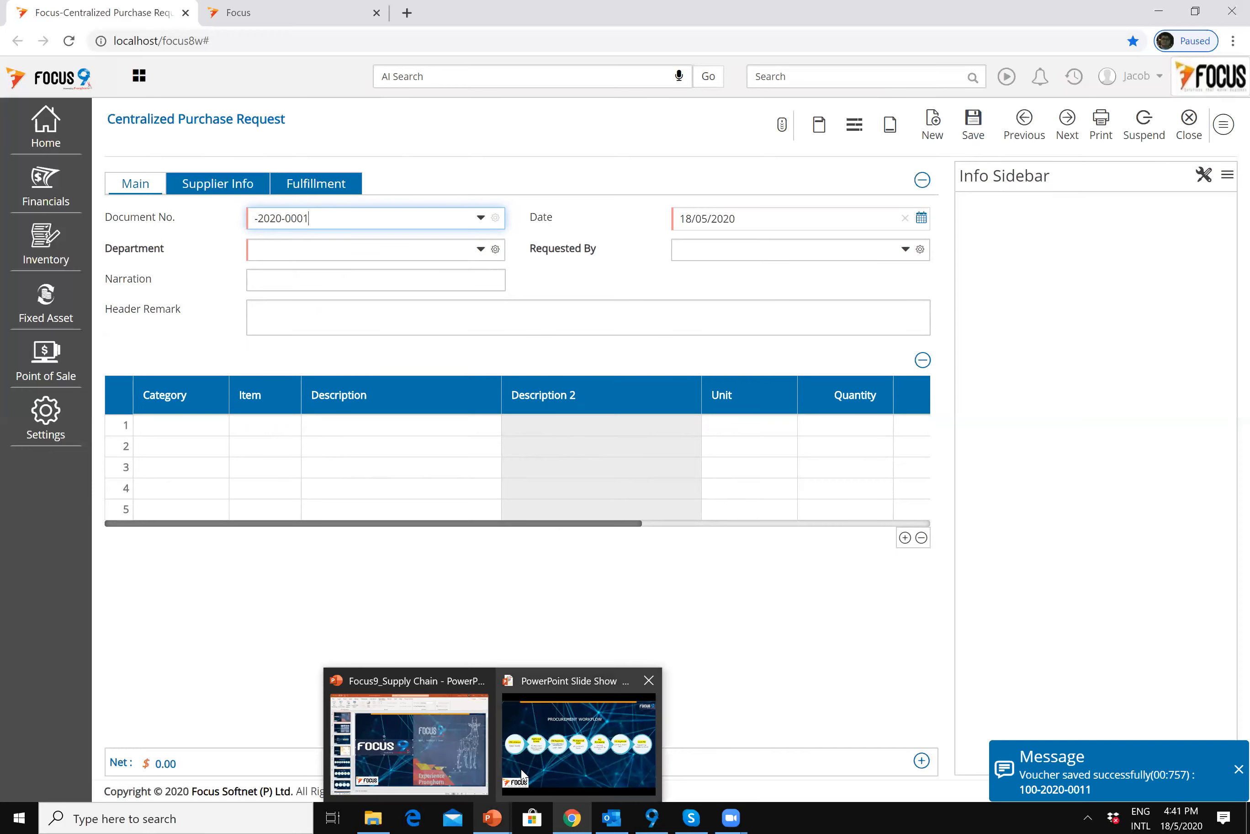
mouse_move(523, 776)
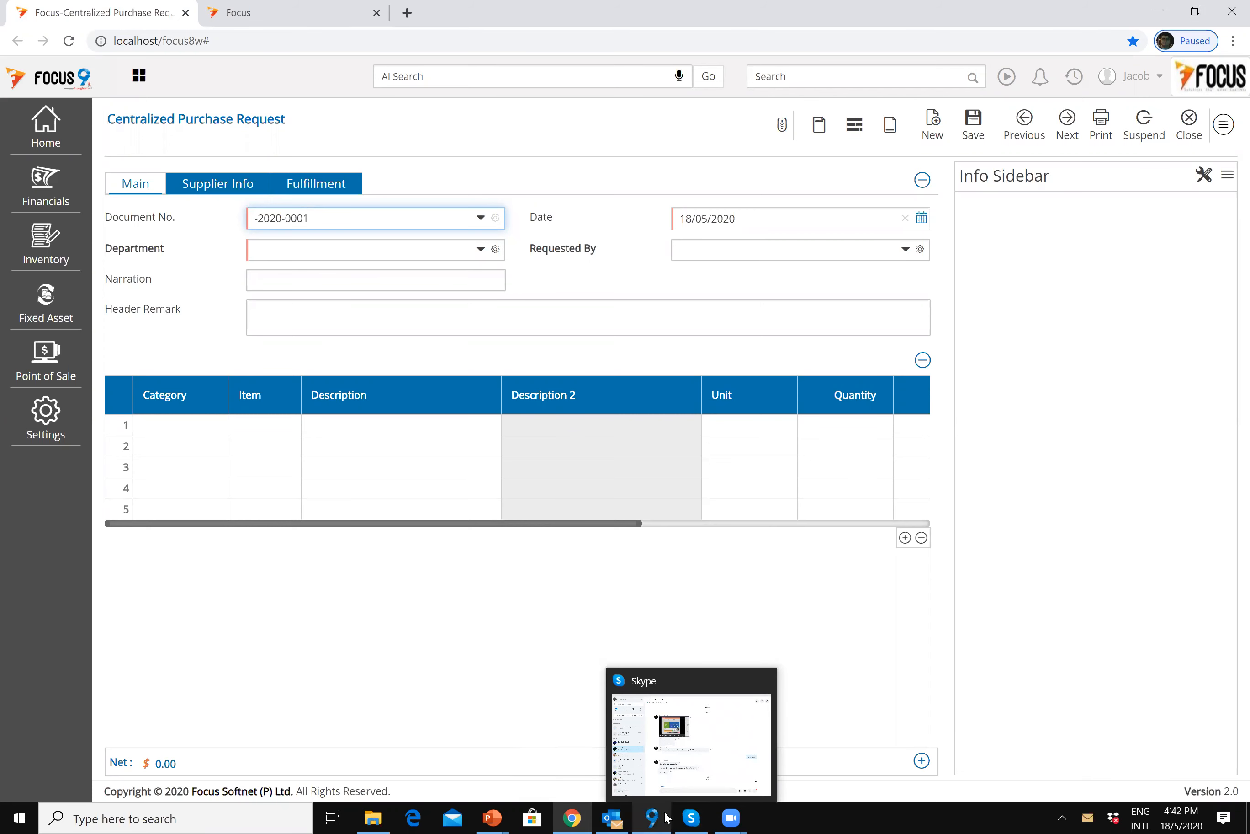
mouse_move(618, 818)
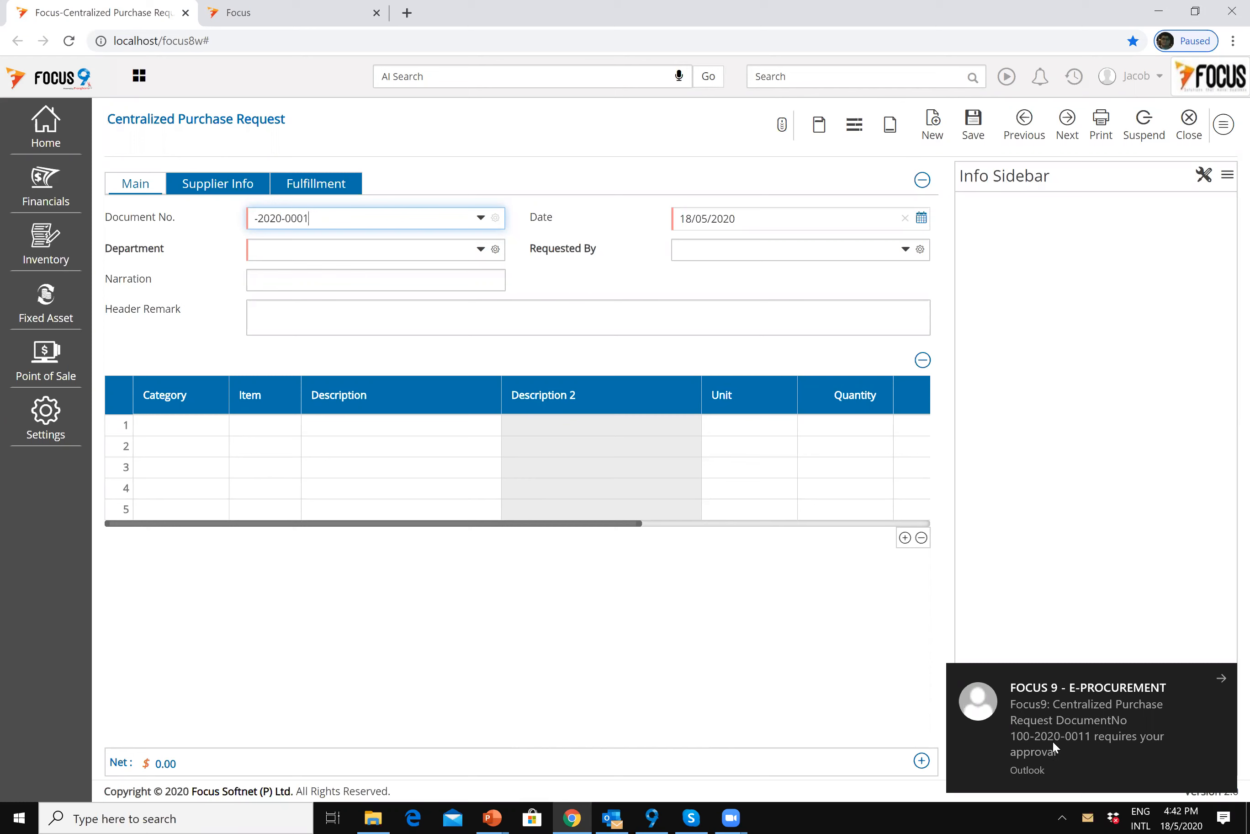
click(1087, 740)
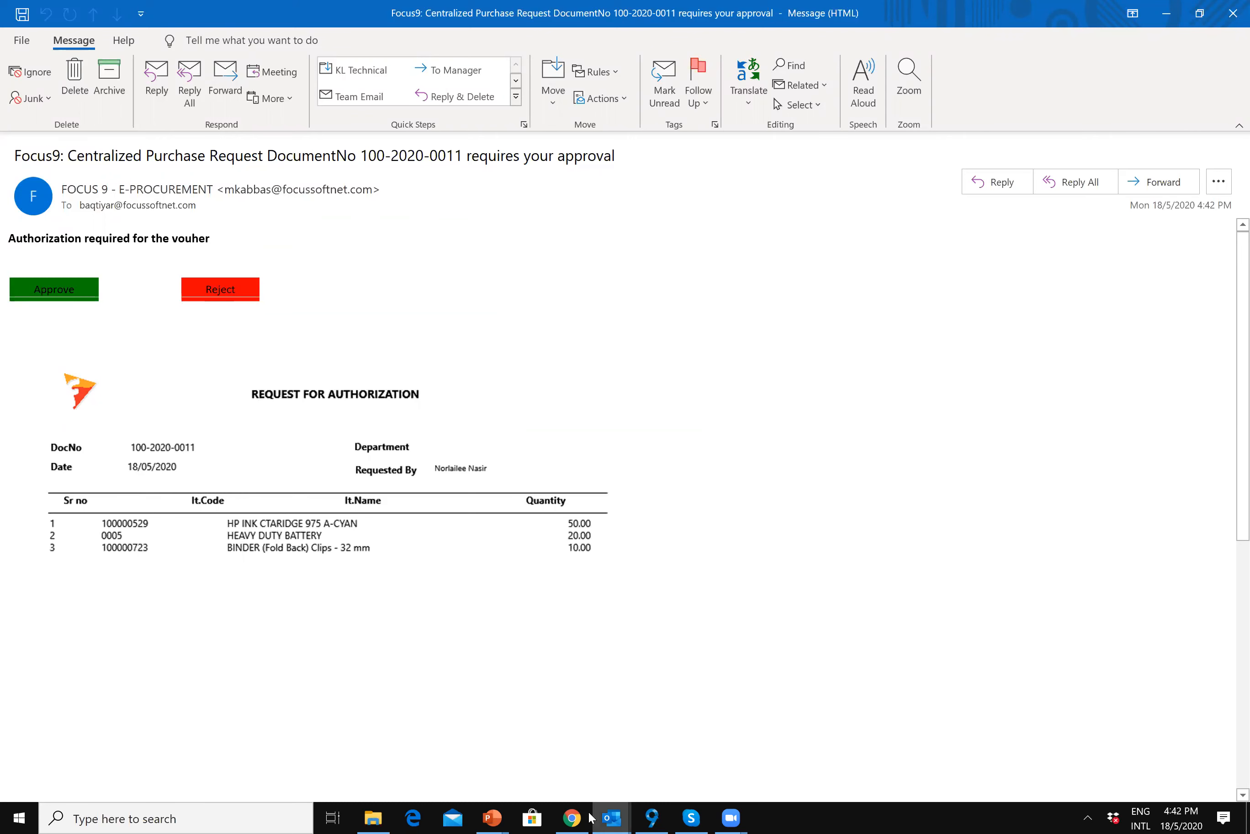
mouse_move(577, 818)
click(573, 817)
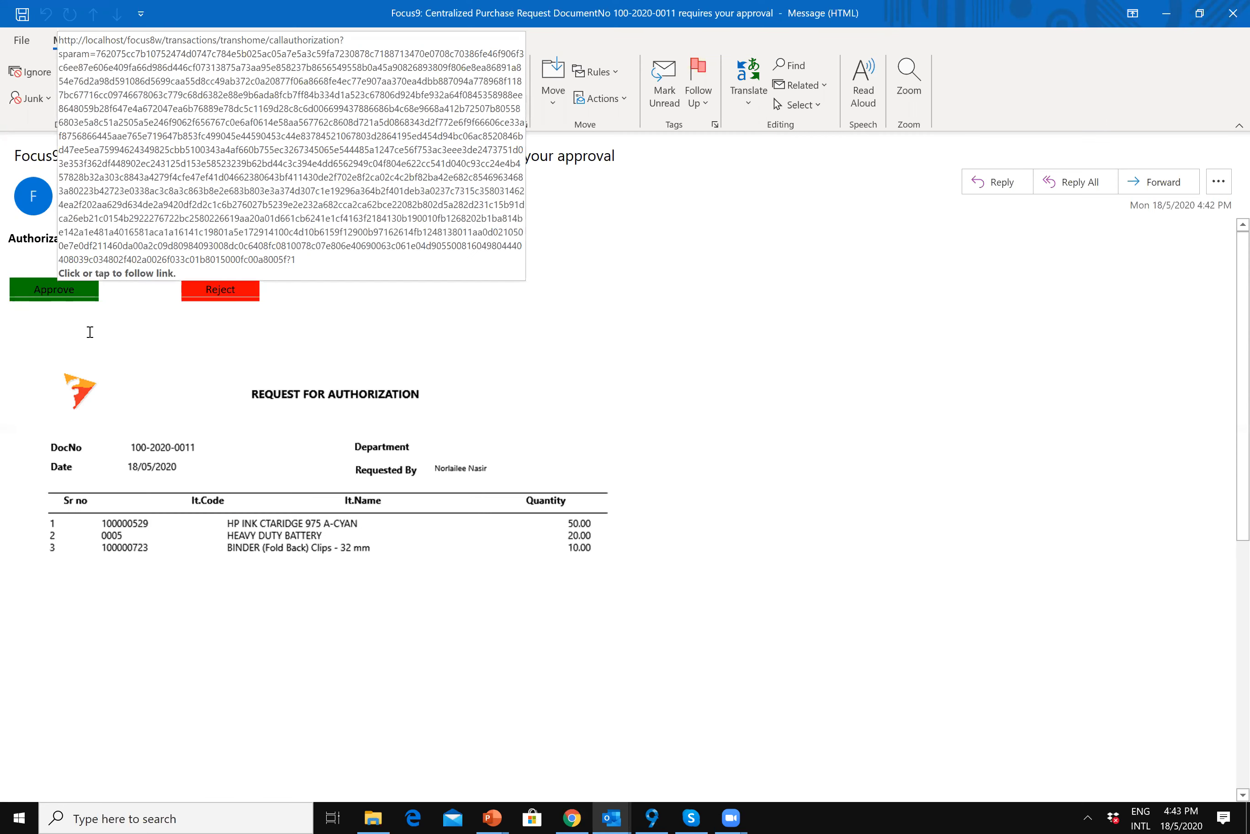
click(54, 293)
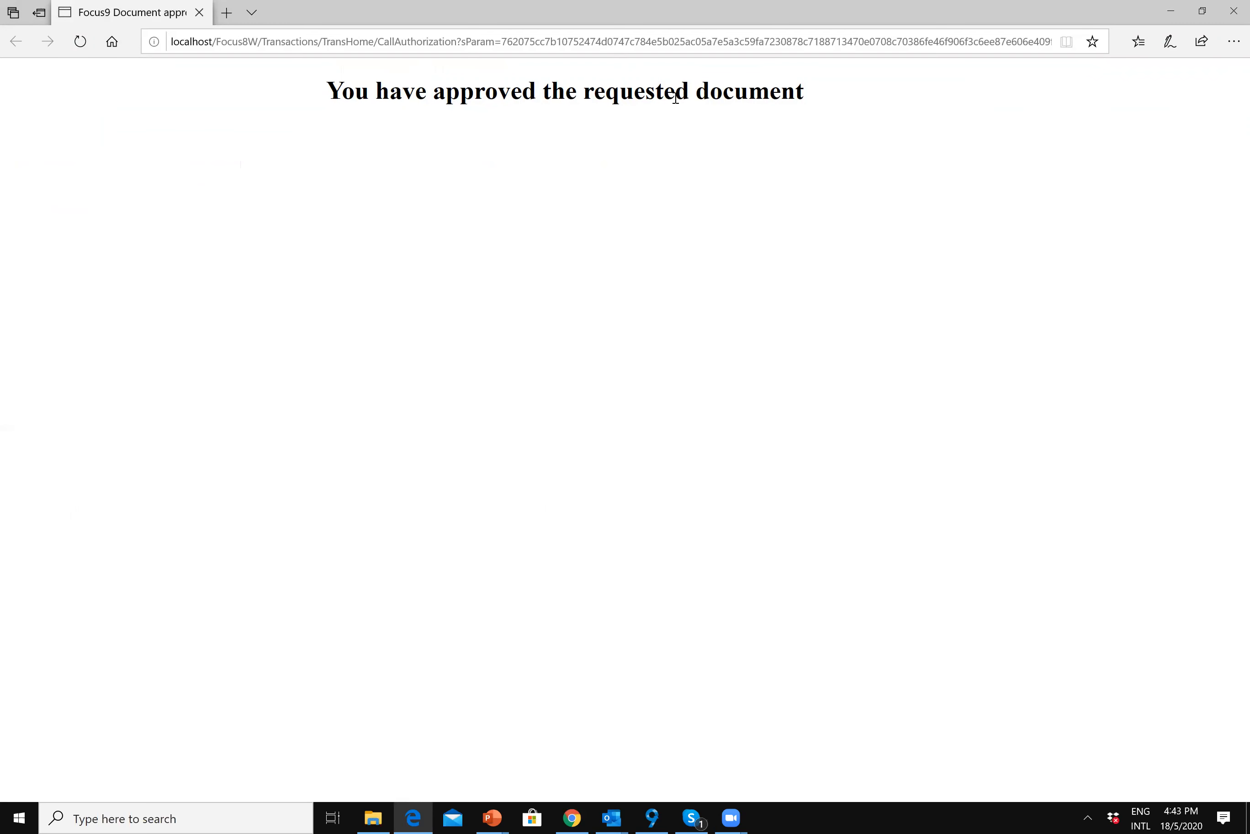
click(582, 818)
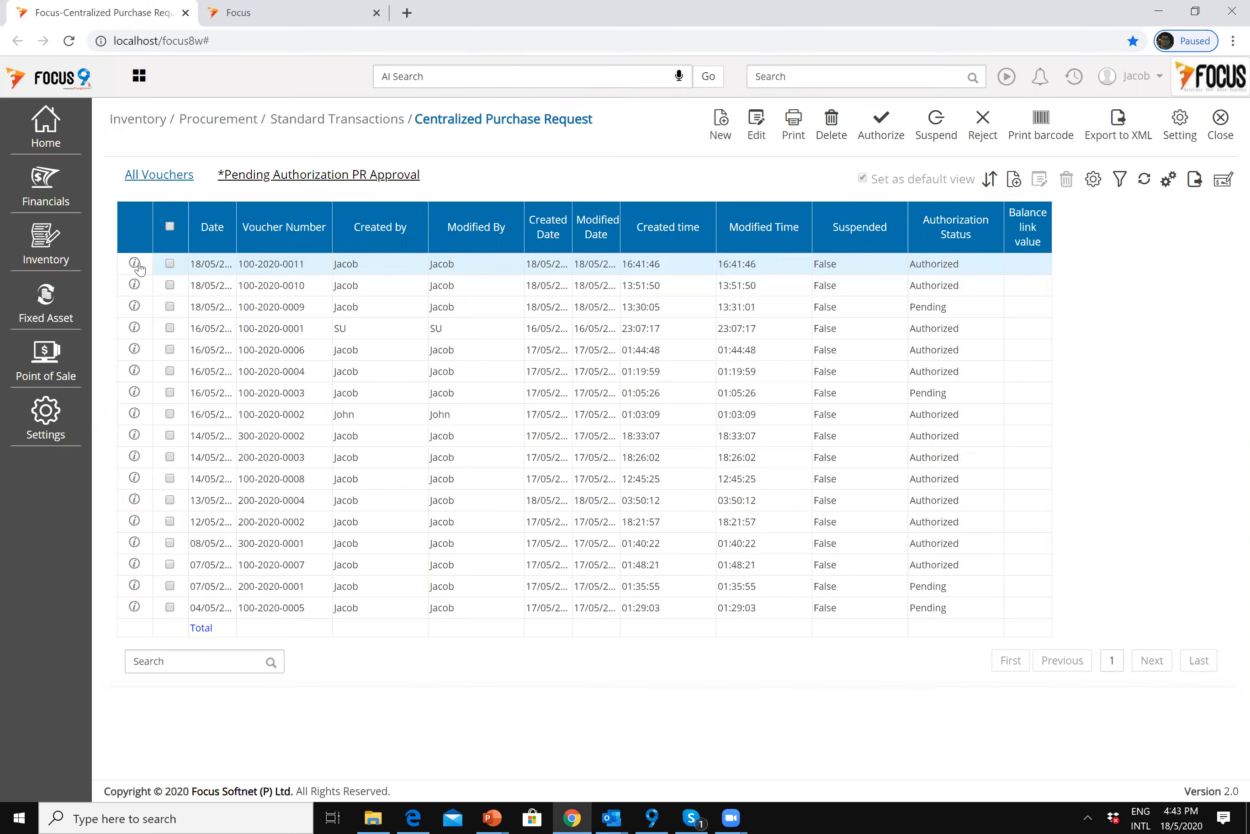
click(135, 264)
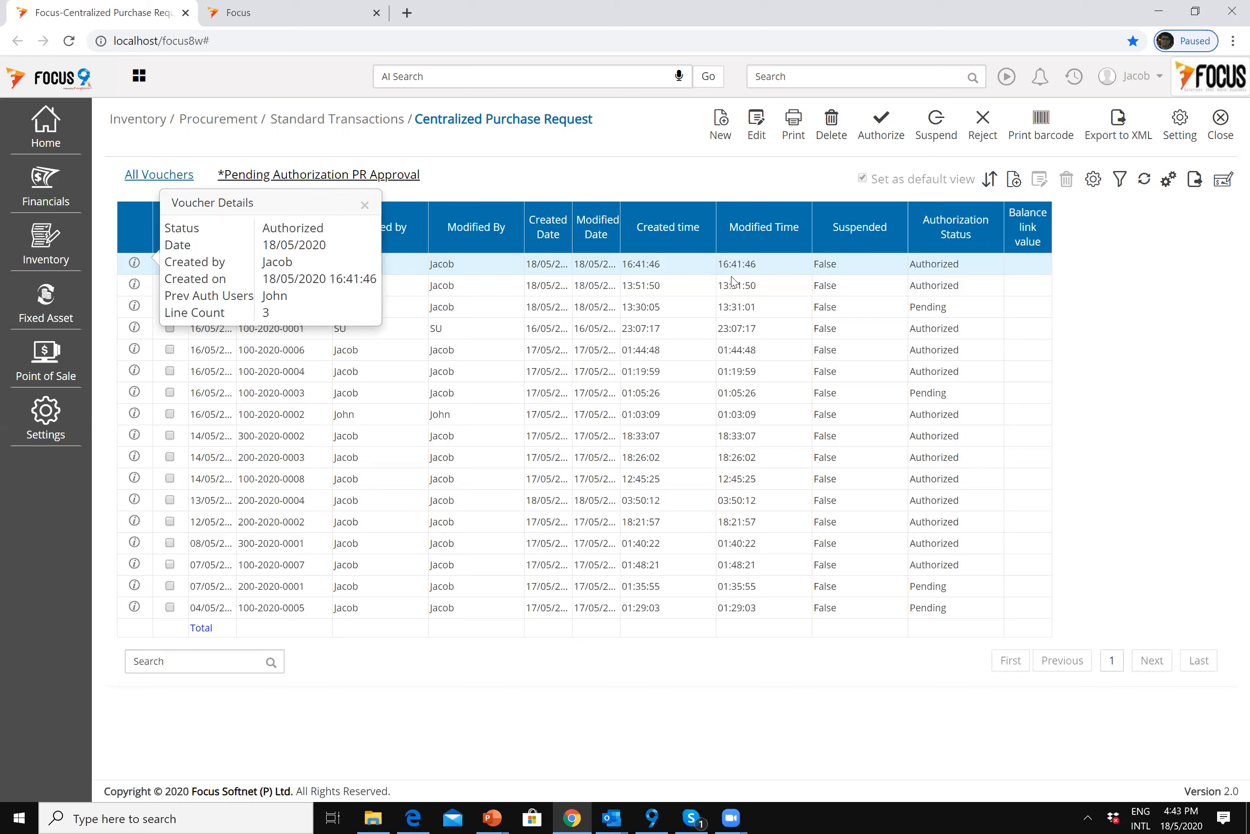
click(729, 292)
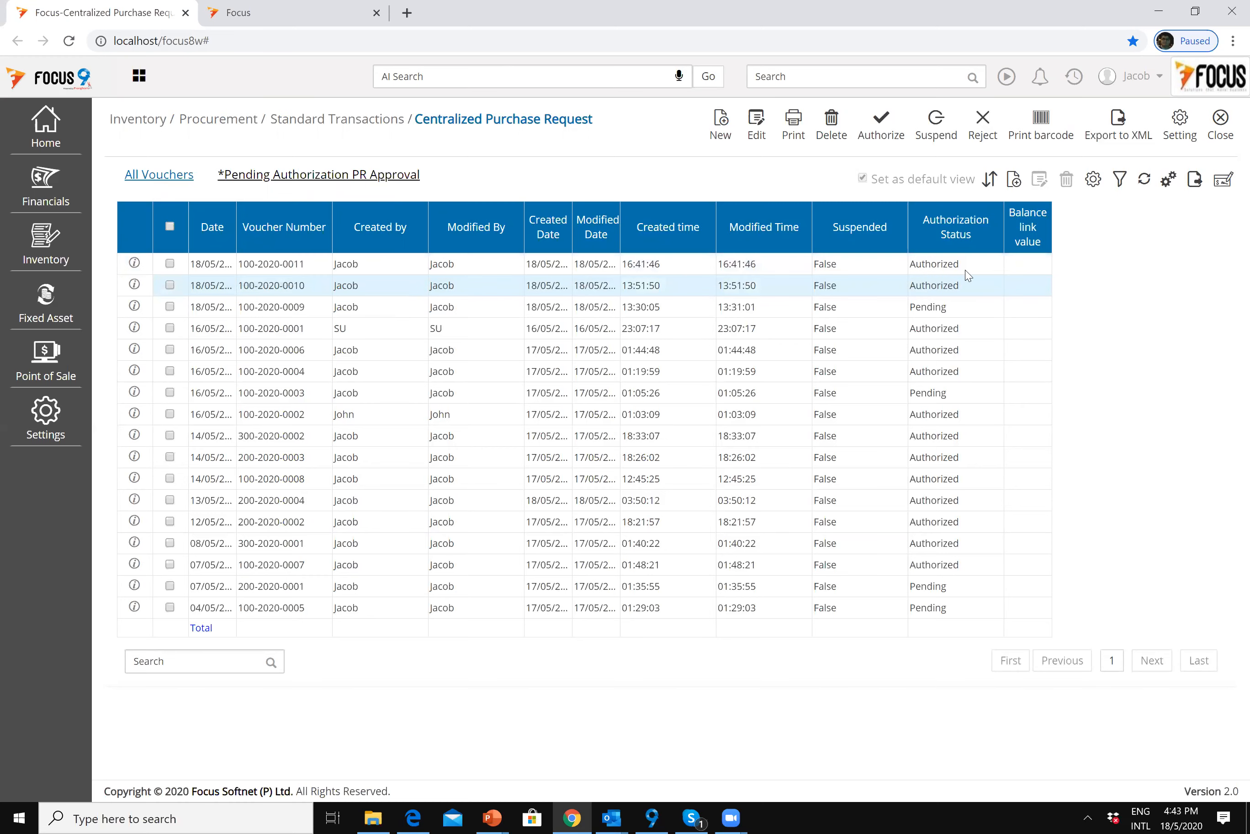
click(1217, 135)
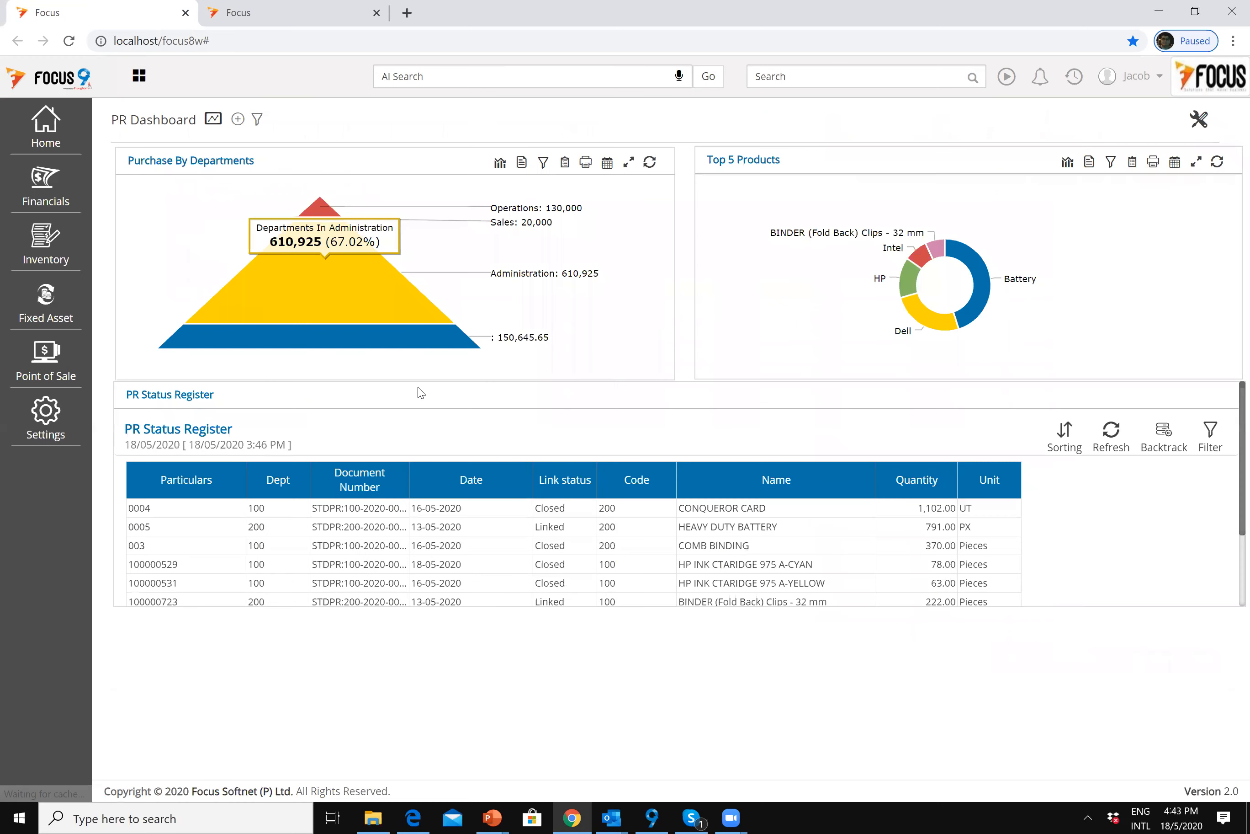
Step: Search 'cent' and choose Centralized Purchase Order to show its voucher list
click(821, 75)
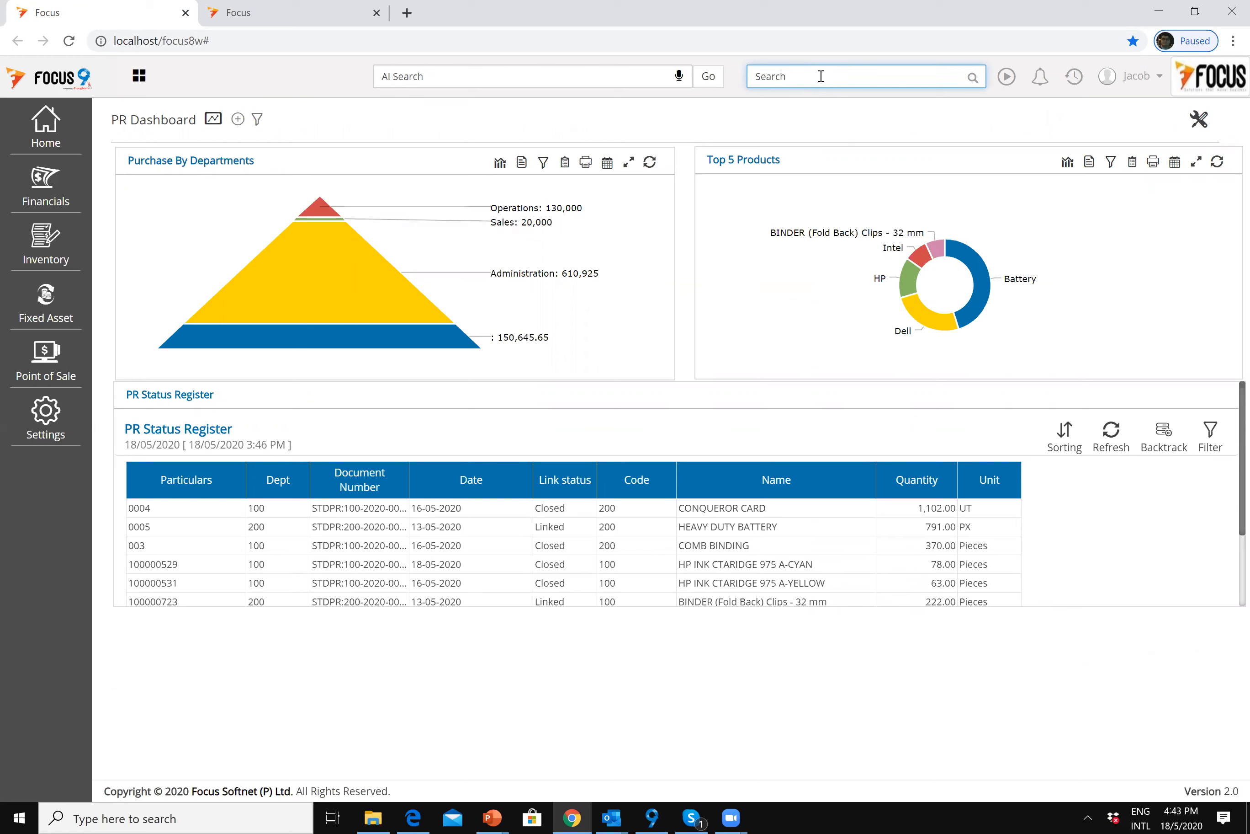
text(cent)
key(Down)
key(Down)
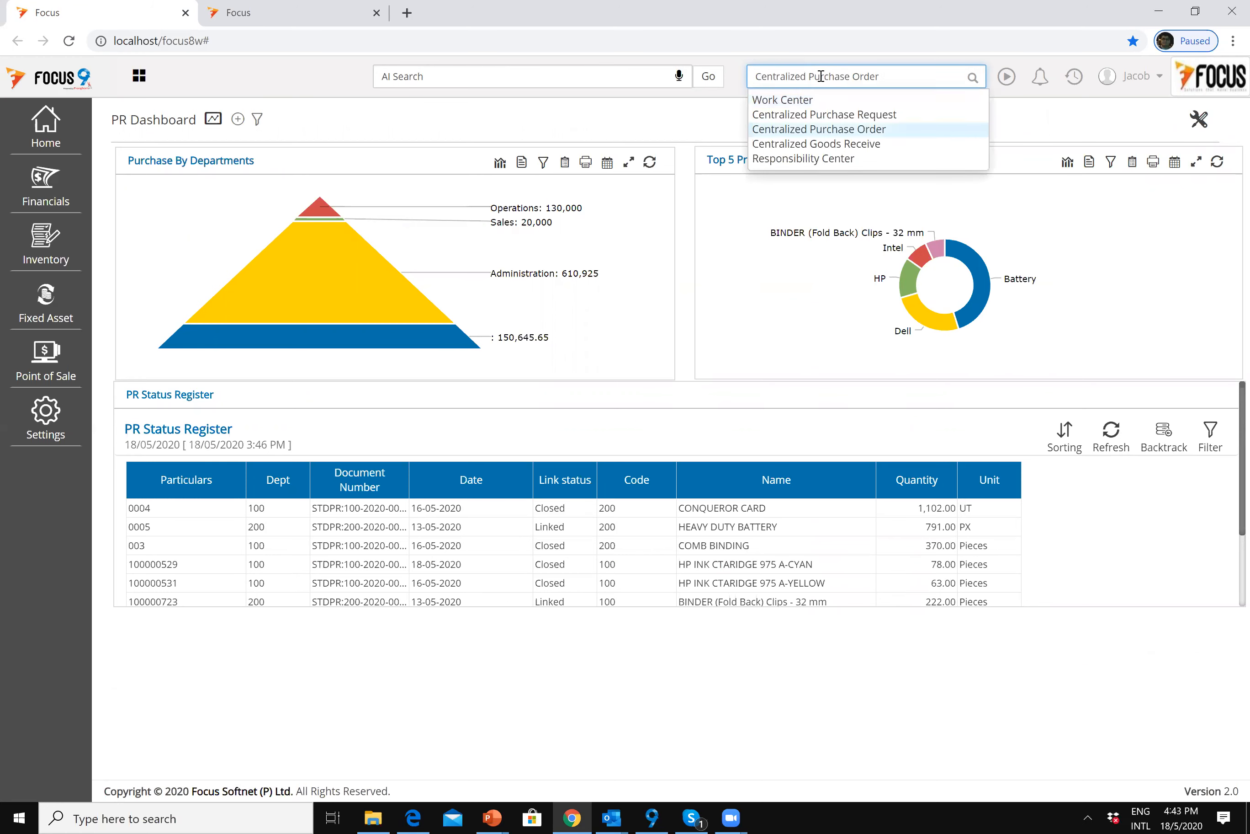
click(818, 134)
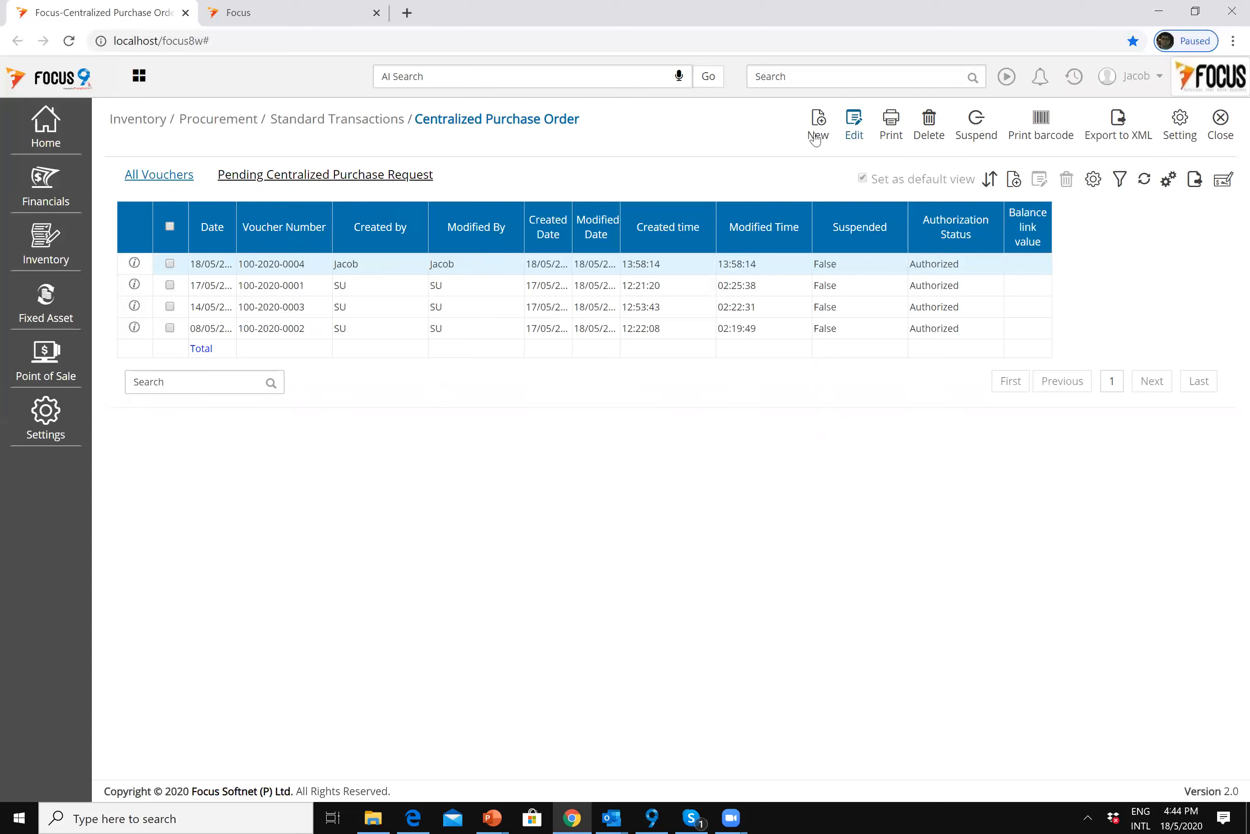
click(298, 185)
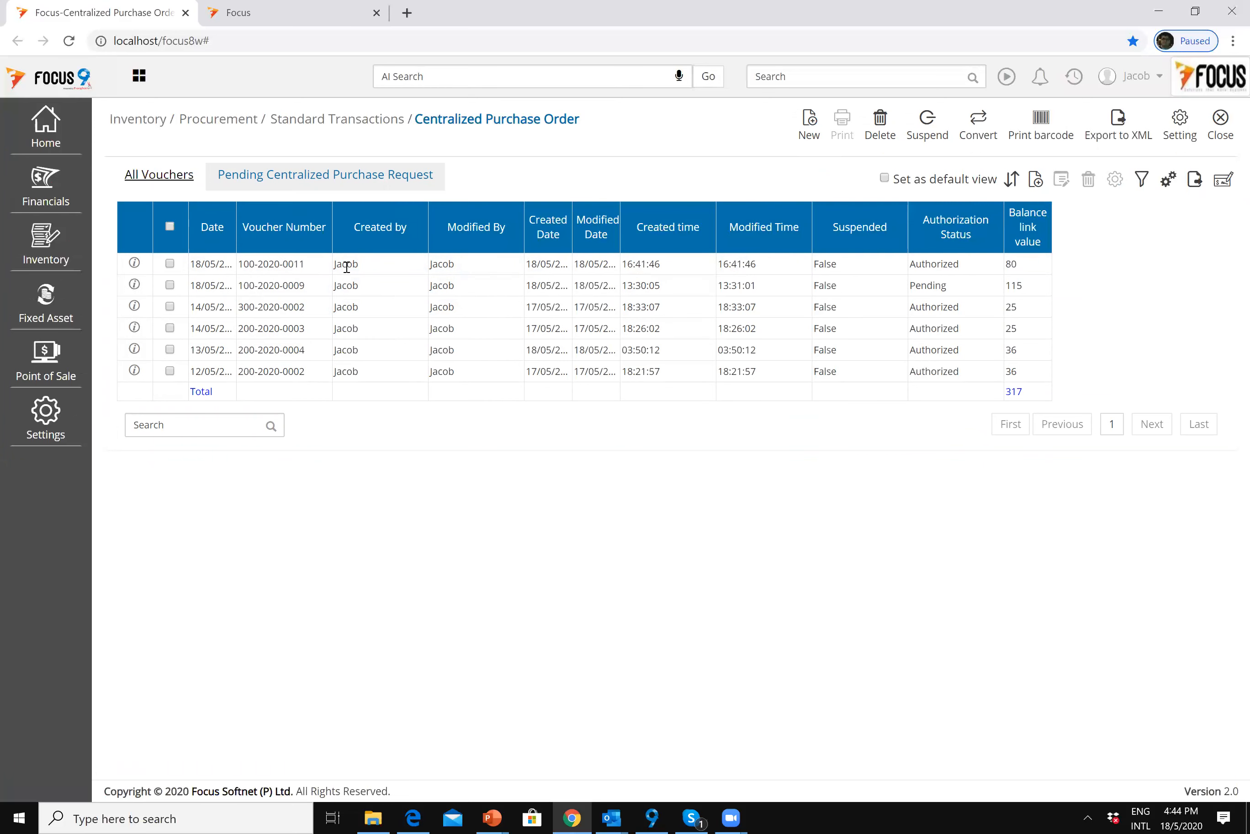
click(329, 271)
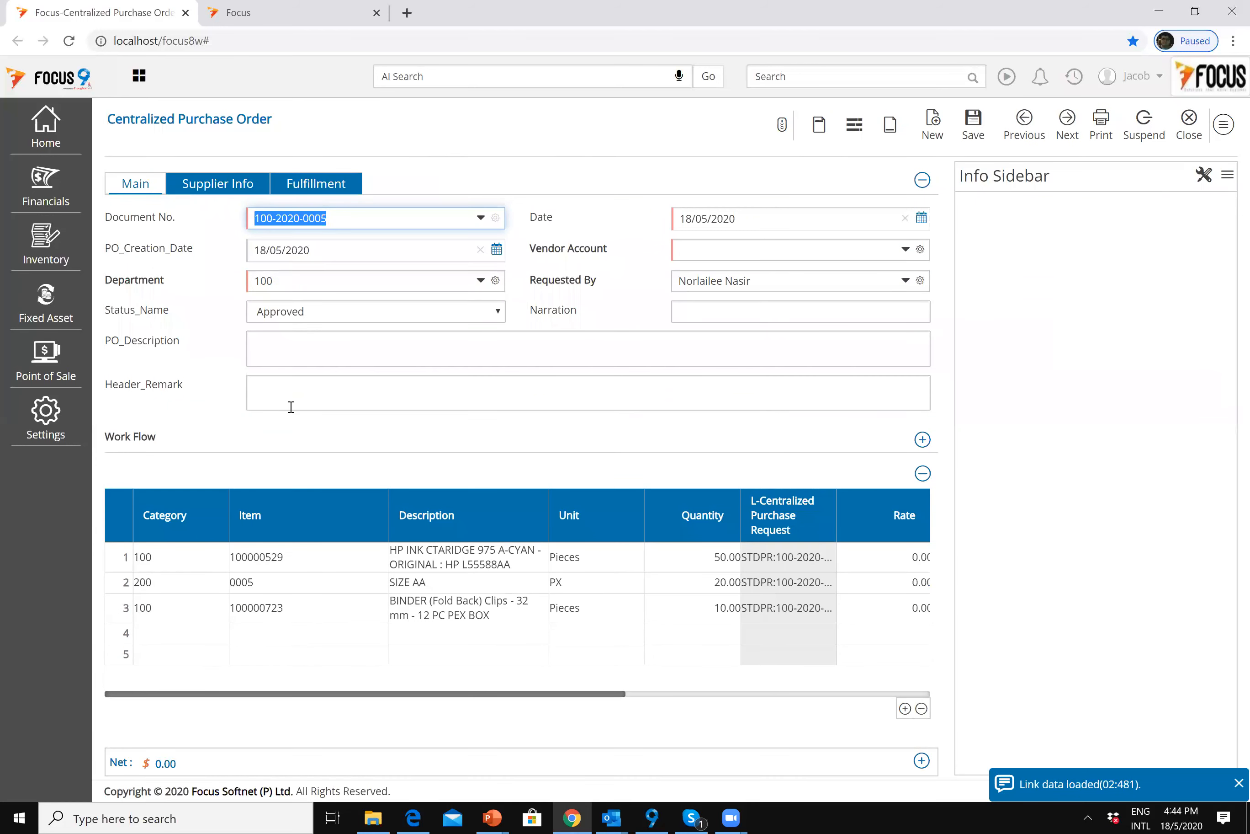
Step: Set the order's vendor account to MAM SDN BHD
click(270, 352)
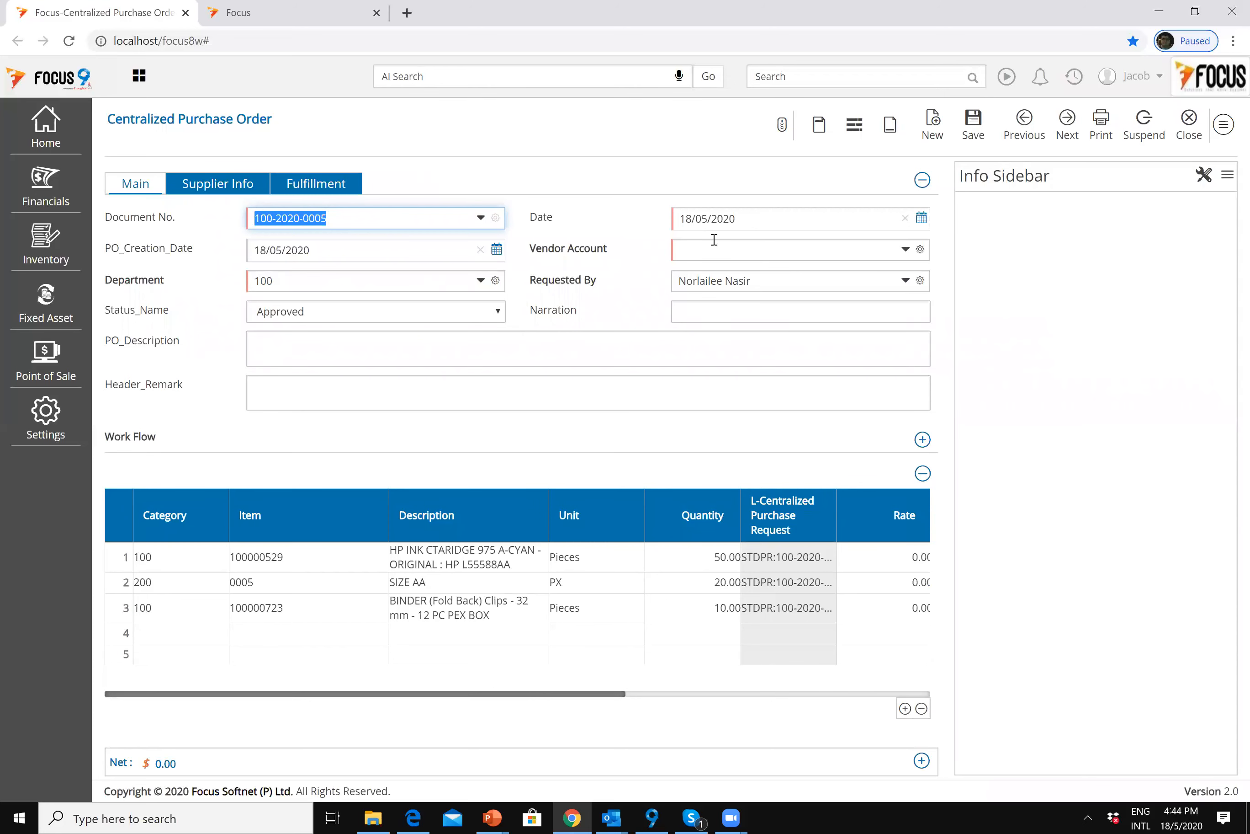
click(713, 244)
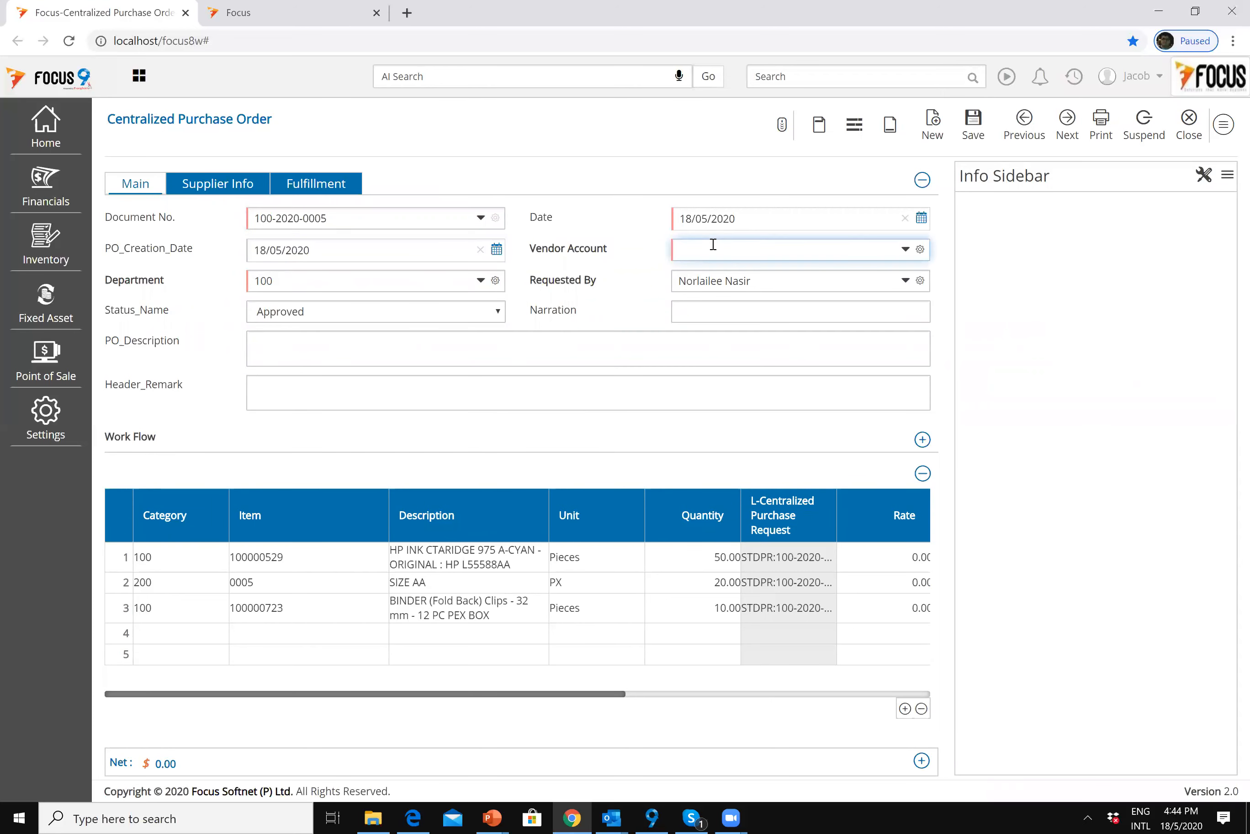
text(m)
key(Tab)
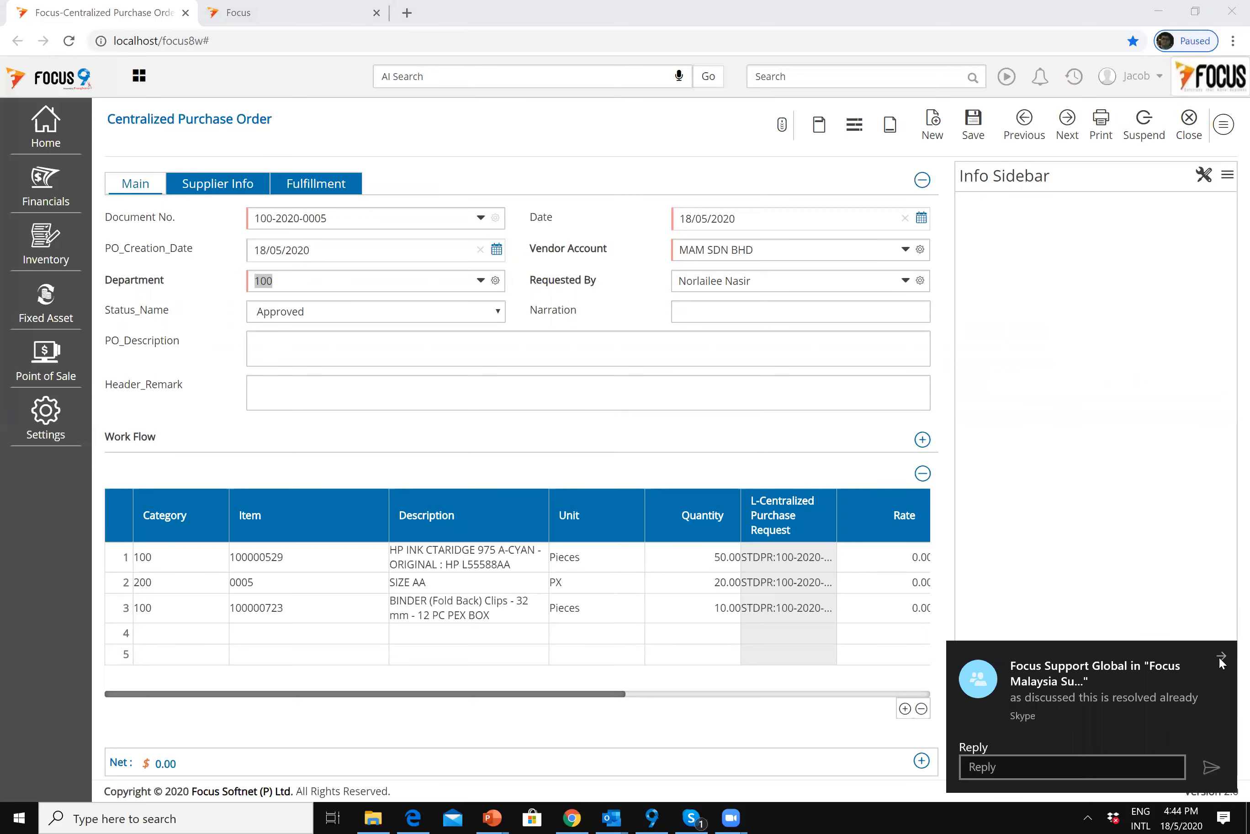
click(1219, 655)
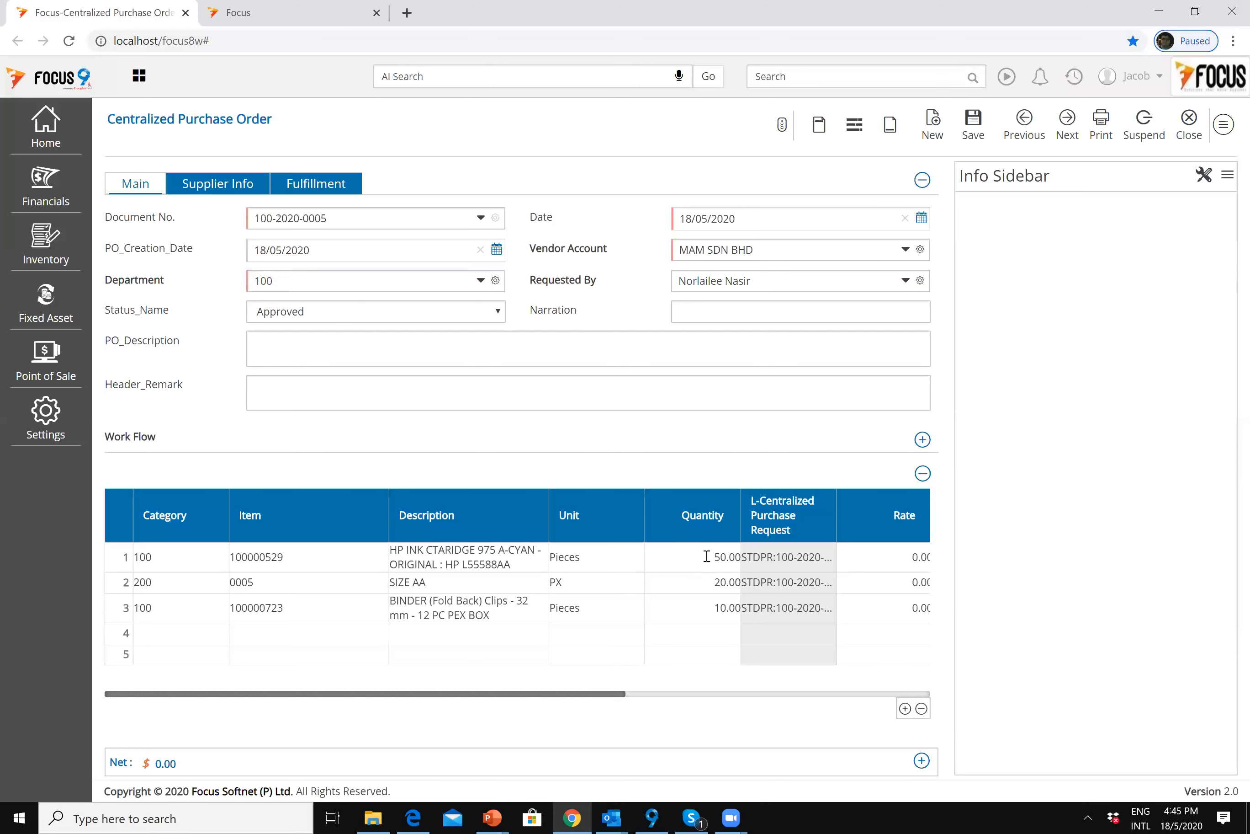
click(679, 550)
Step: Check the vendor's two address lines, postcode and city under Supplier Info
click(215, 188)
click(308, 217)
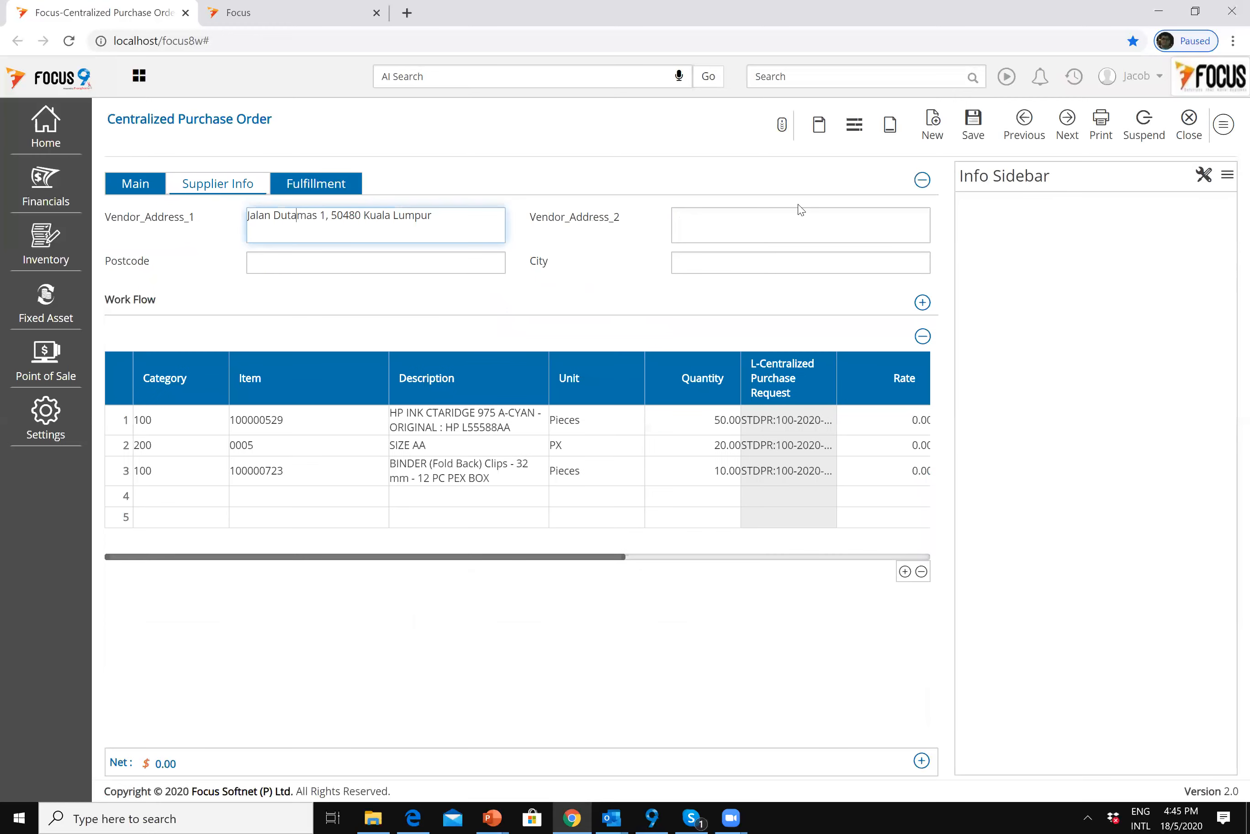
click(777, 222)
click(455, 267)
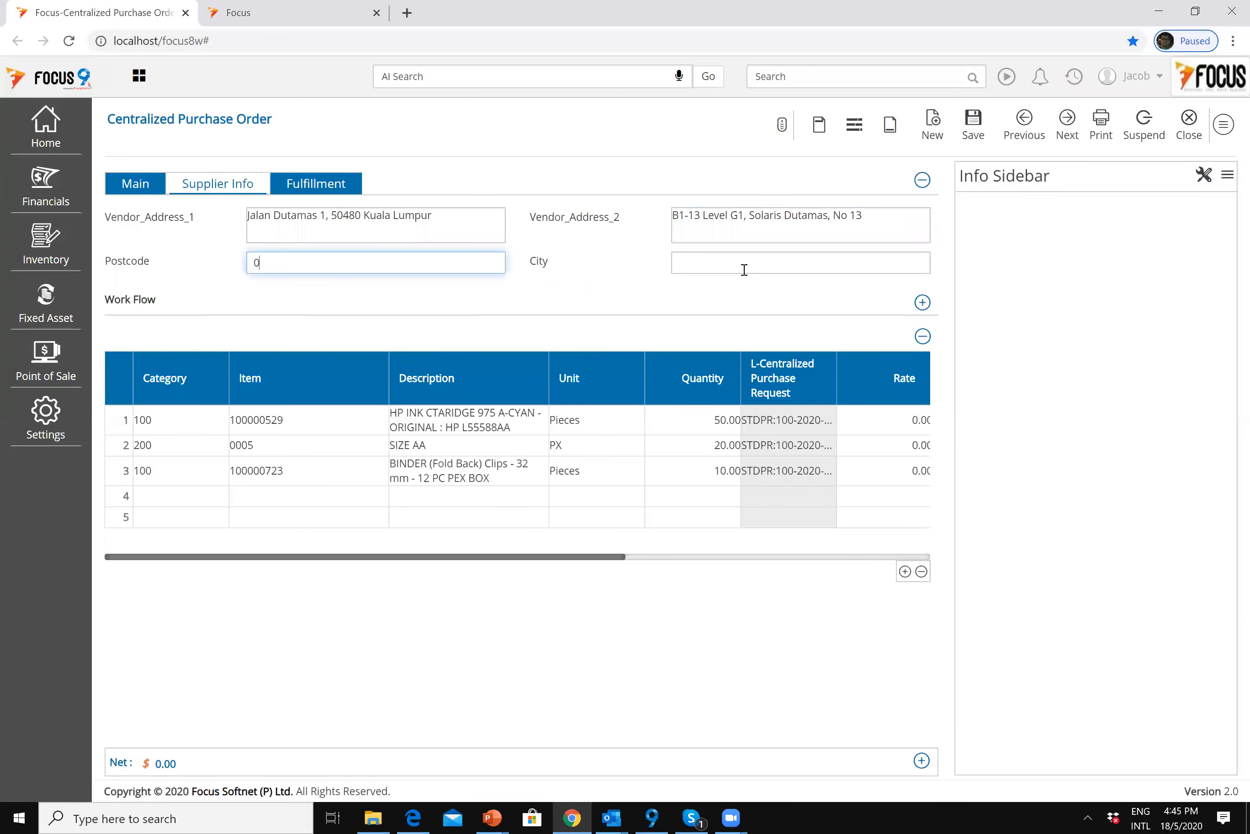
click(748, 265)
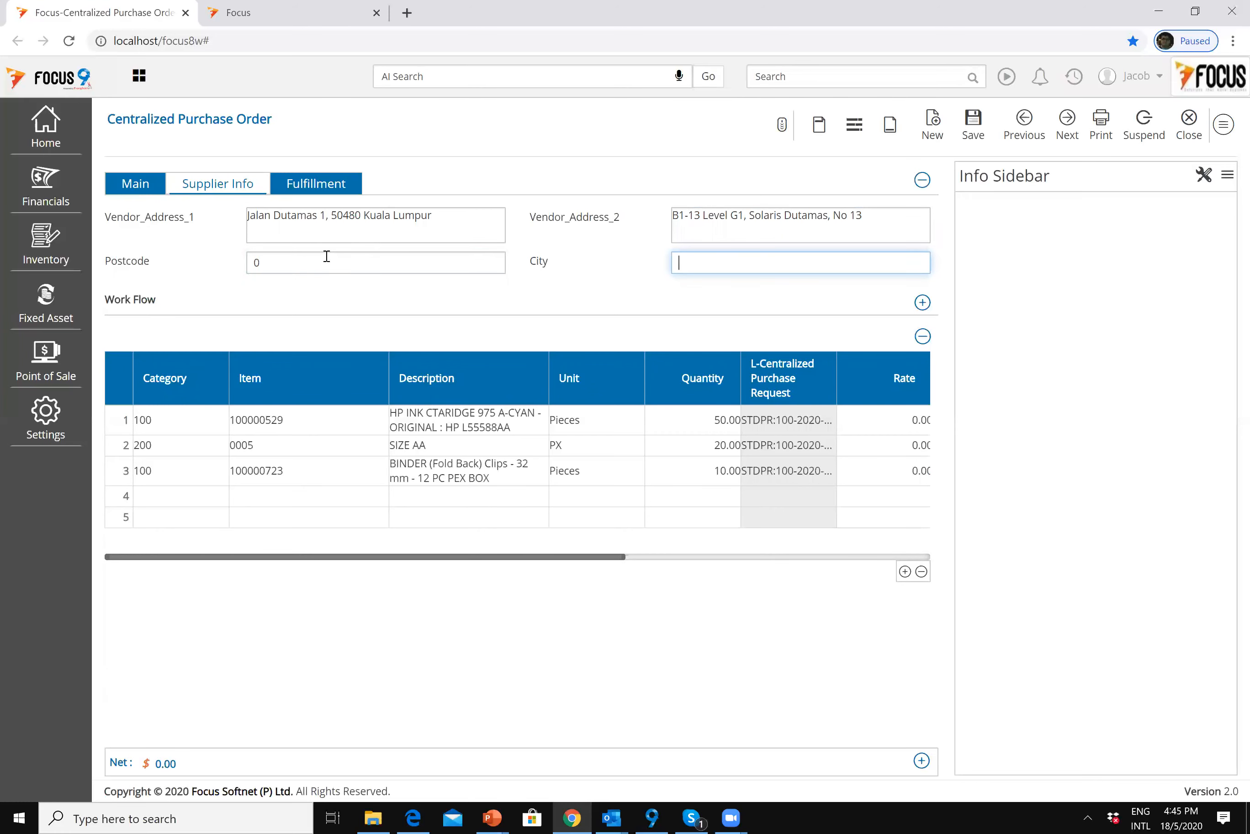
click(130, 185)
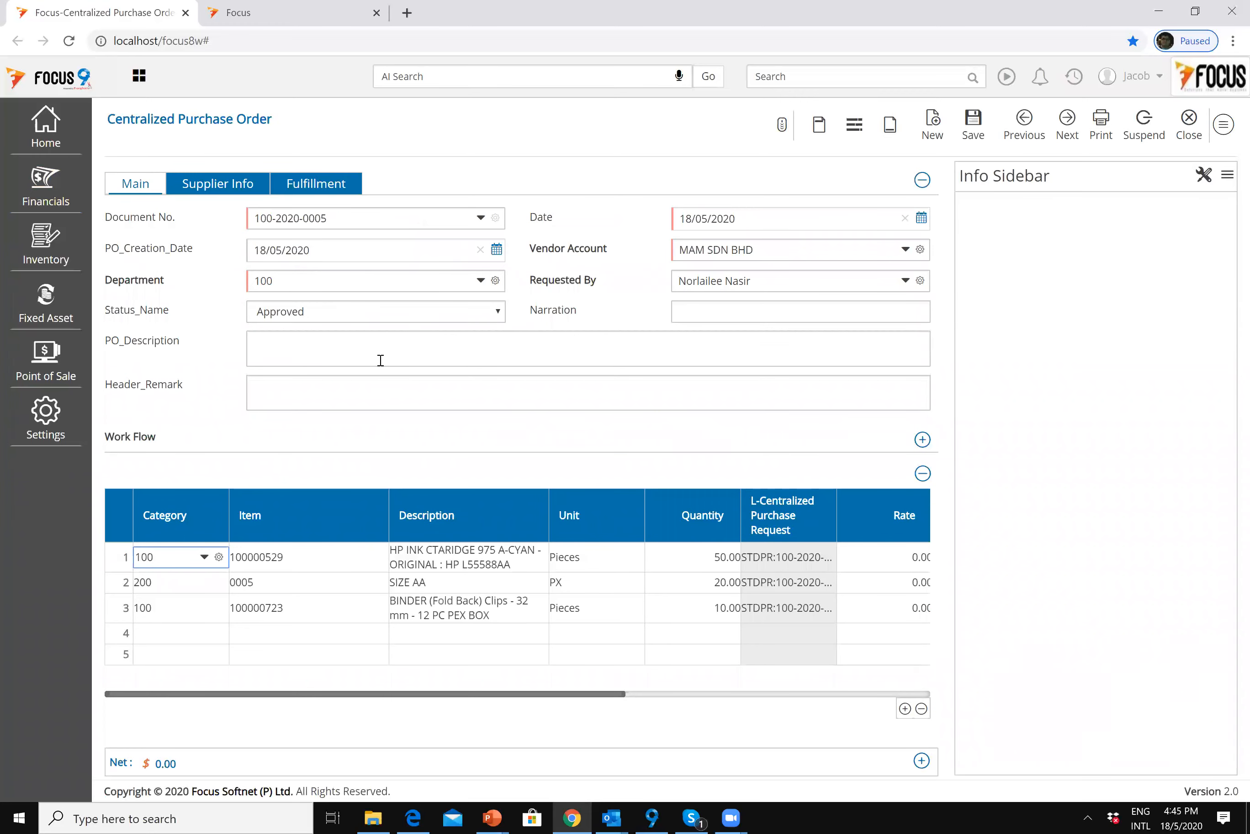
Step: Enter 'Test PO Remarks' as the PO description and 'Header Test Remarks' as the header remark
click(376, 346)
text(Test)
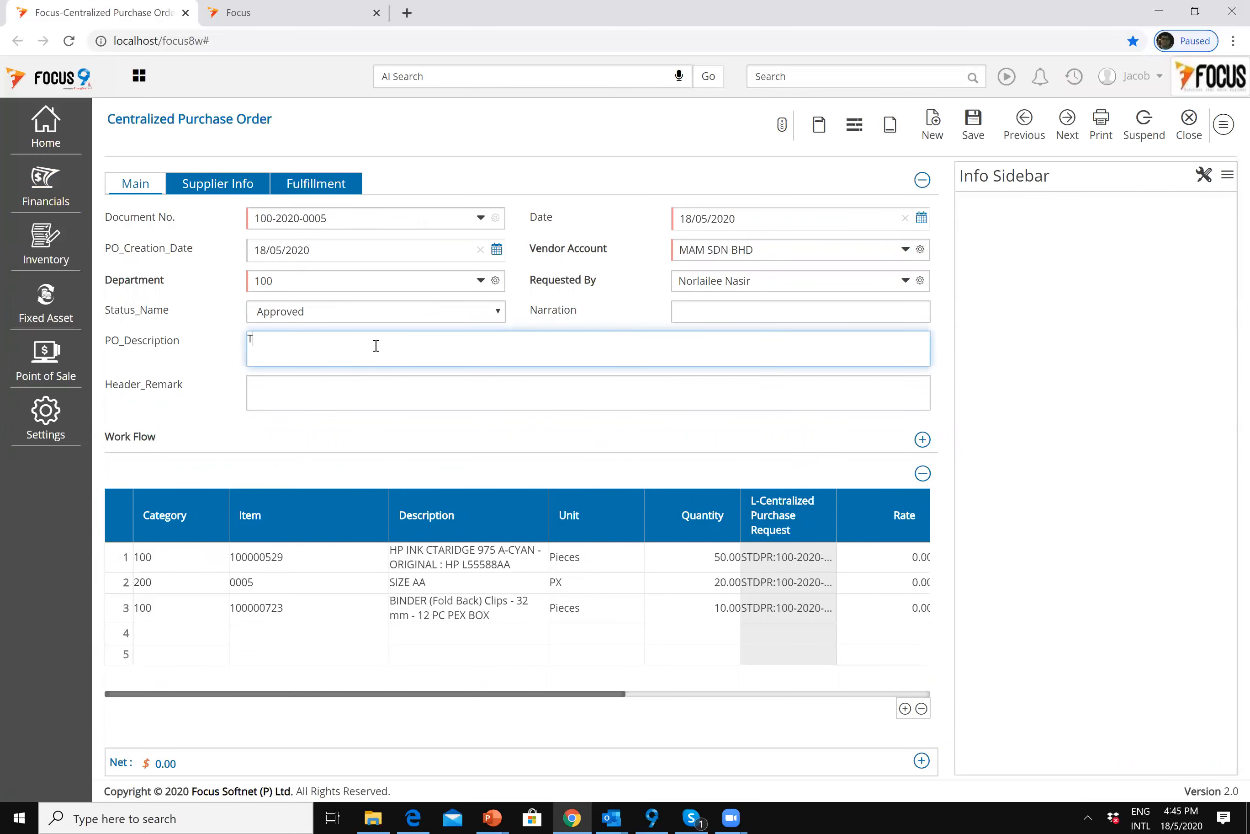
text(PO Remarks)
key(Tab)
text(Hea)
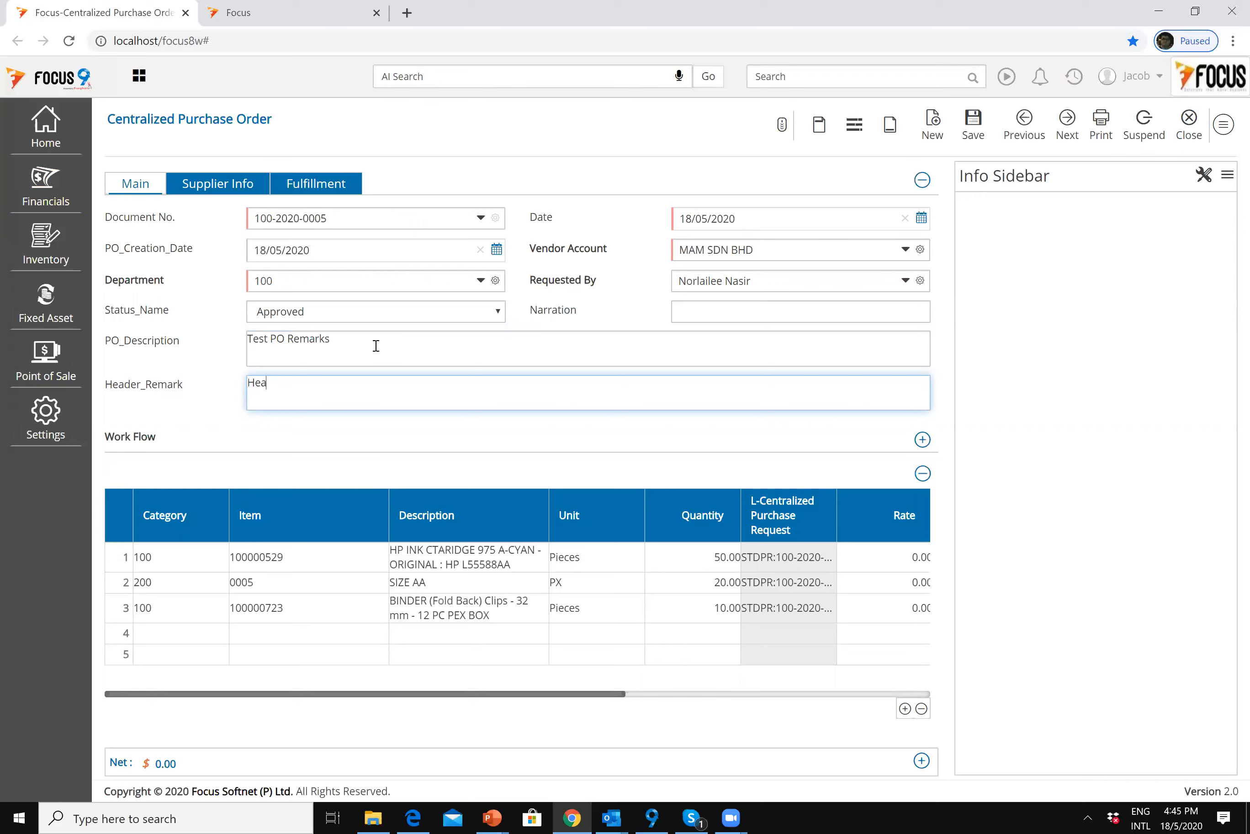
text(der Test Remarks)
drag(603, 692, 658, 697)
Step: Enter rates of 5, 6 and 7 on item lines 1, 2 and 3
click(789, 559)
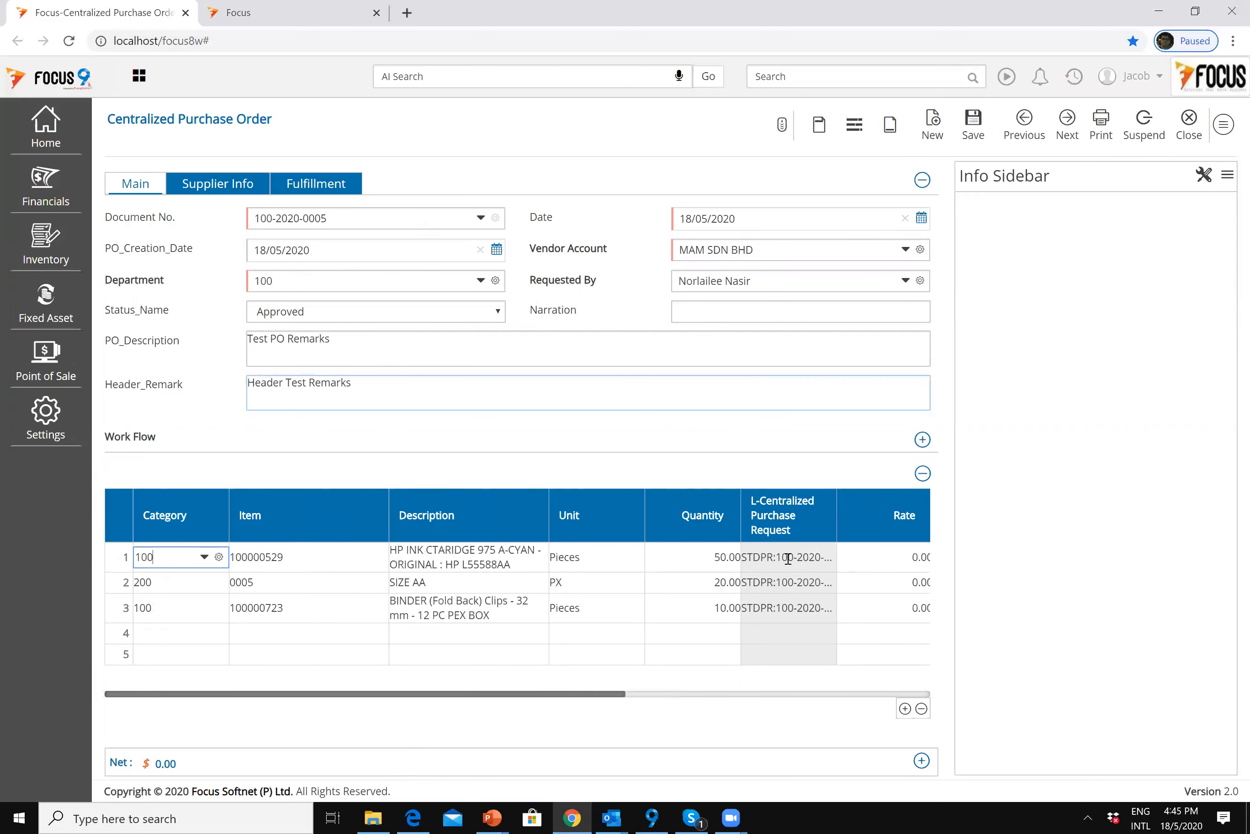
click(889, 558)
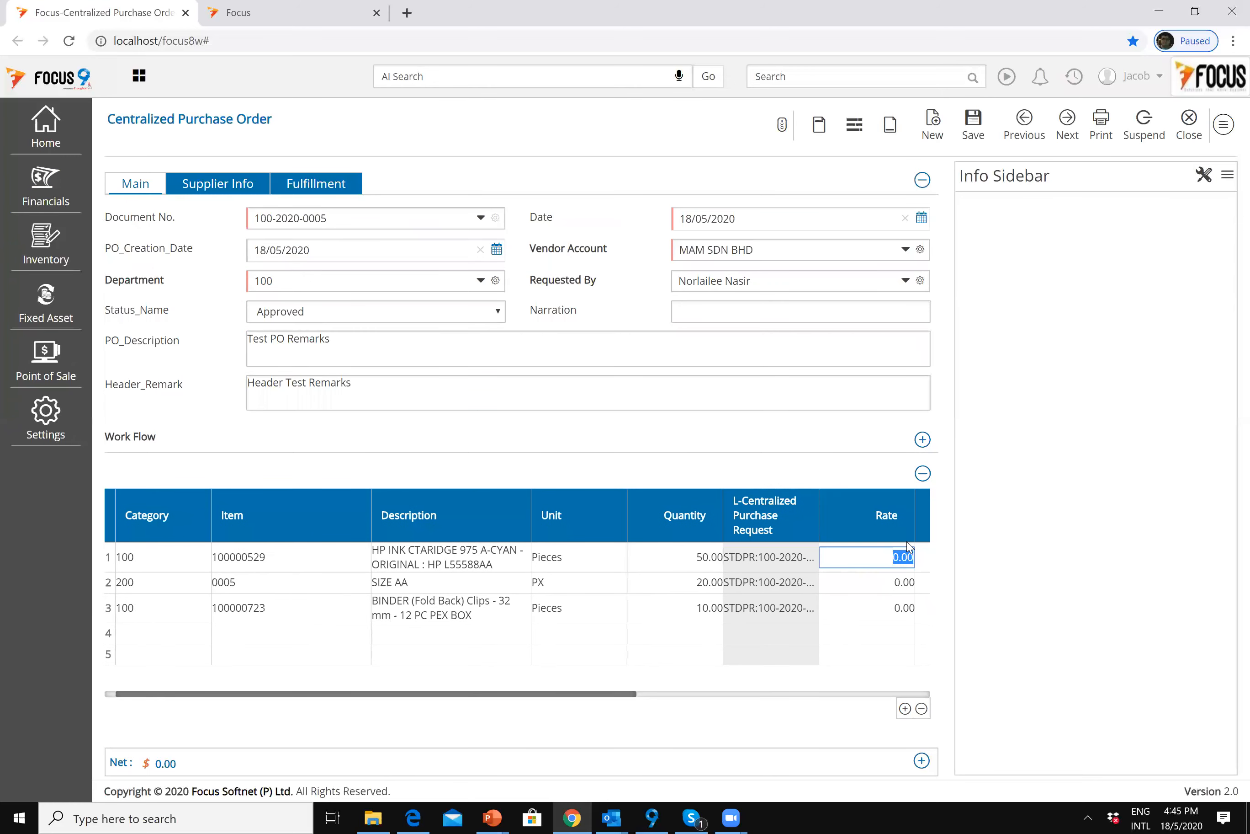
text(5)
click(903, 584)
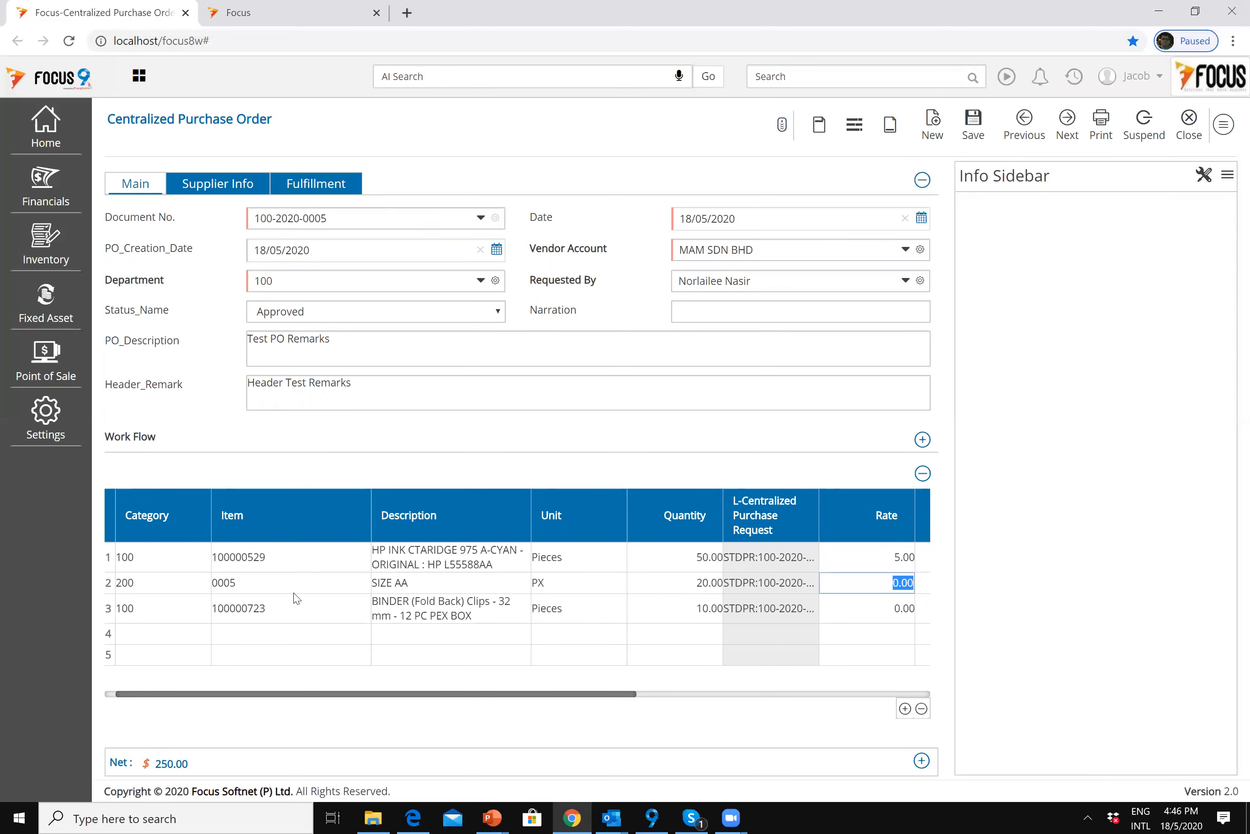
text(6)
click(892, 614)
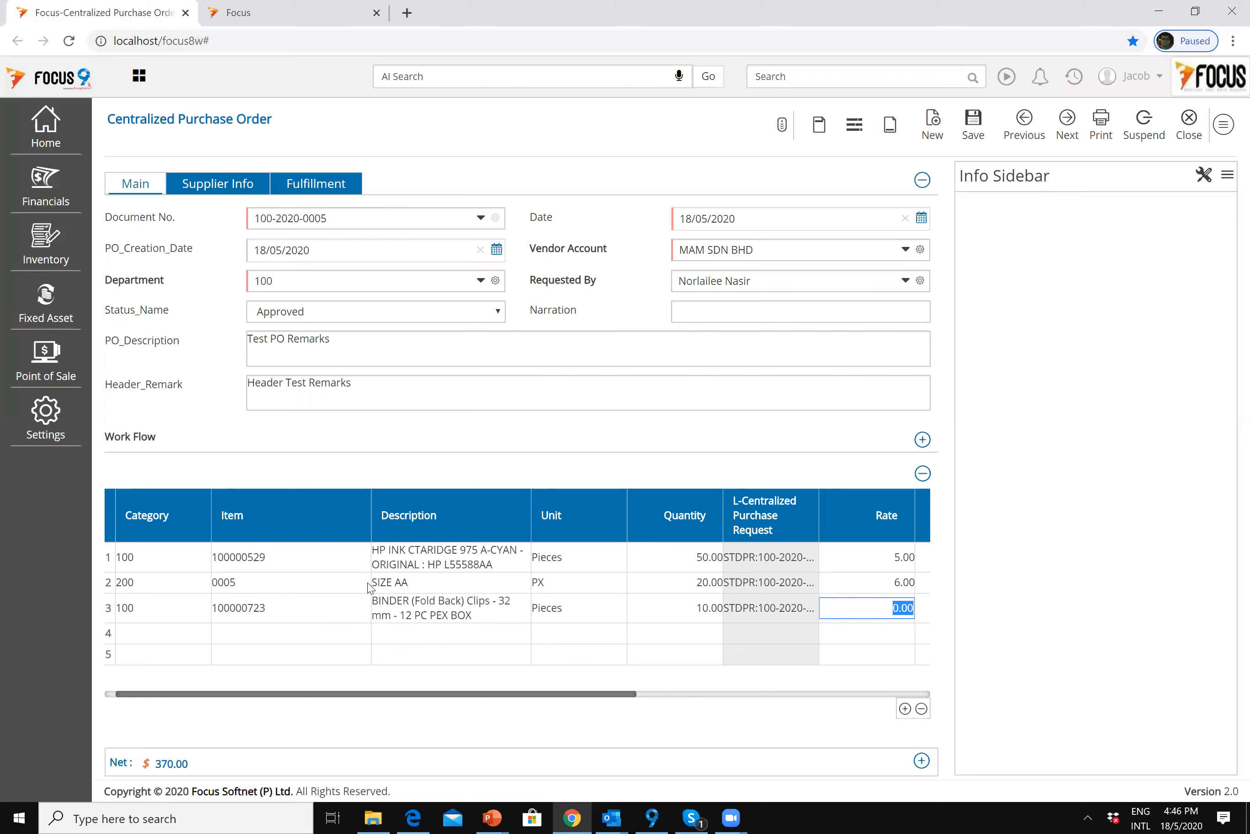
text(7)
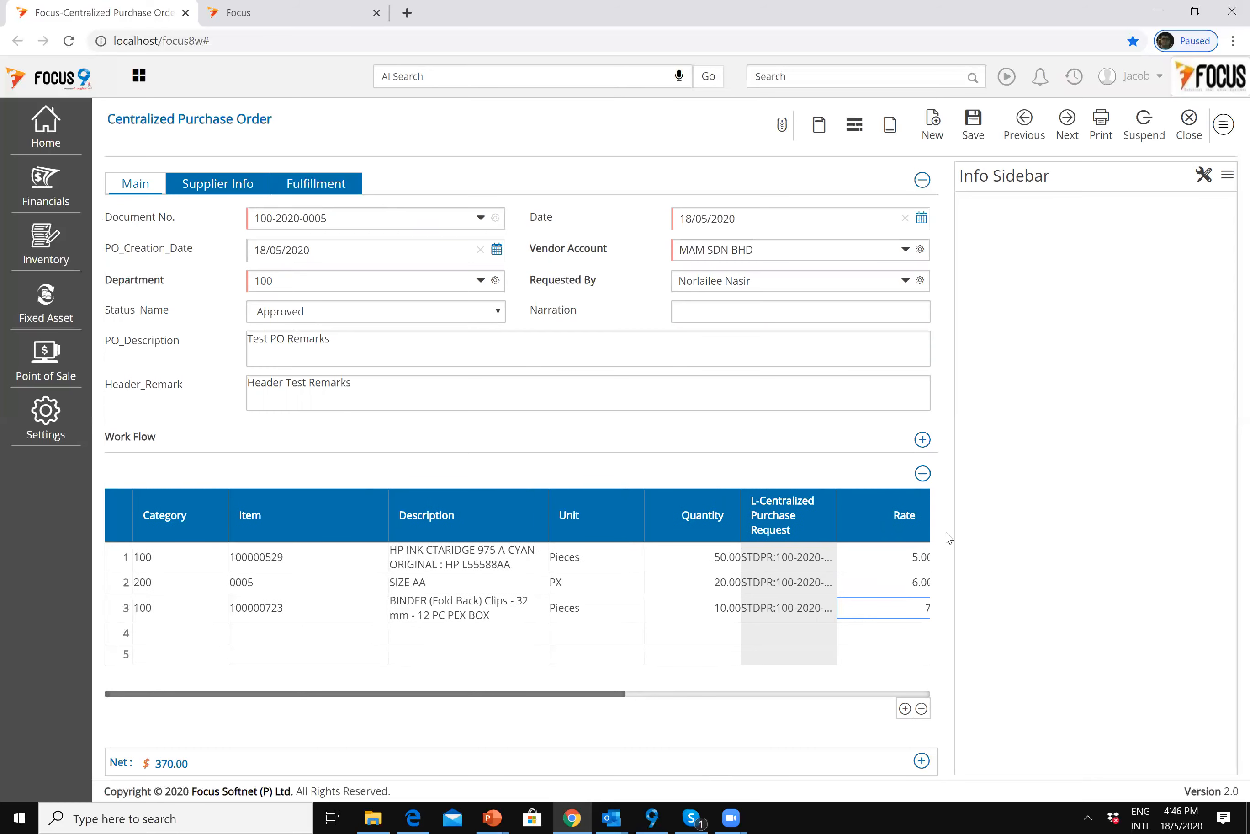
click(900, 586)
Step: Review the 5.00, 6.00 and 7.00 rates on lines 1–3
click(885, 608)
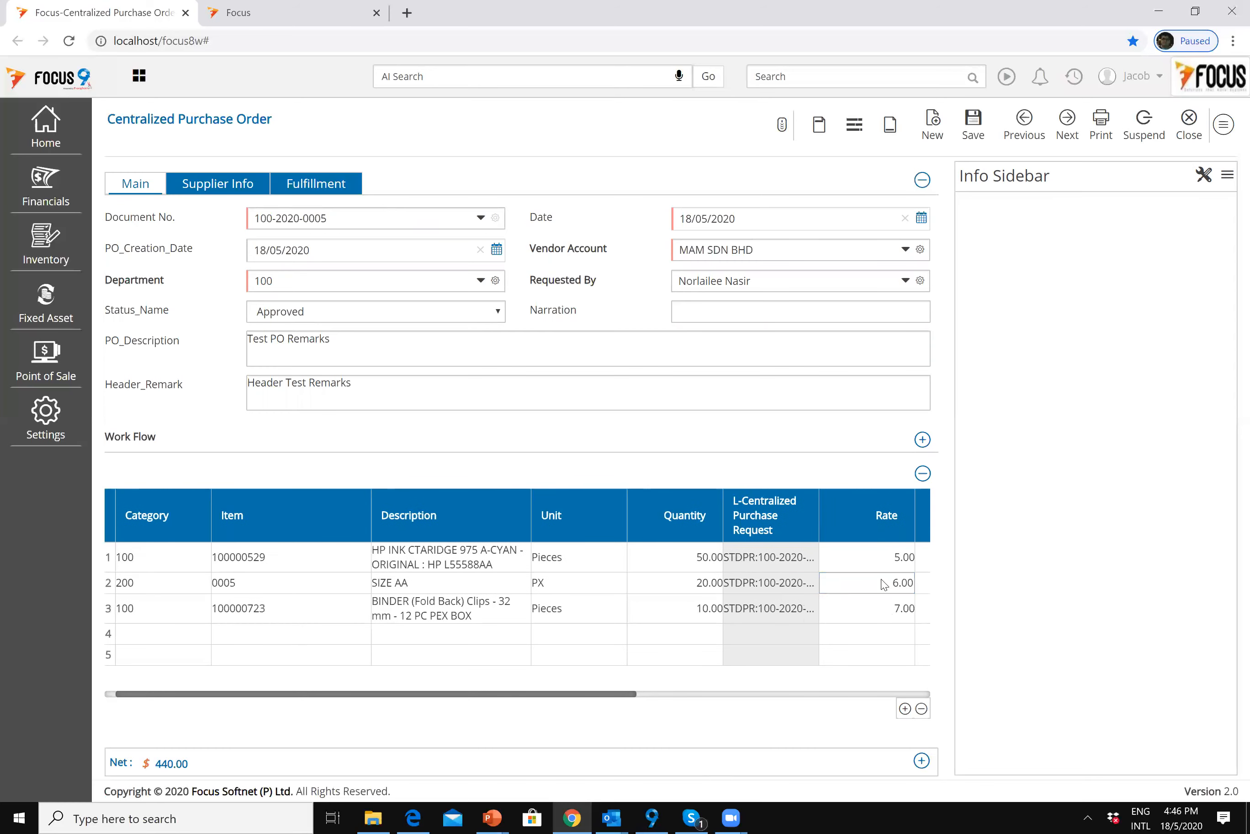
click(879, 563)
click(877, 584)
click(879, 606)
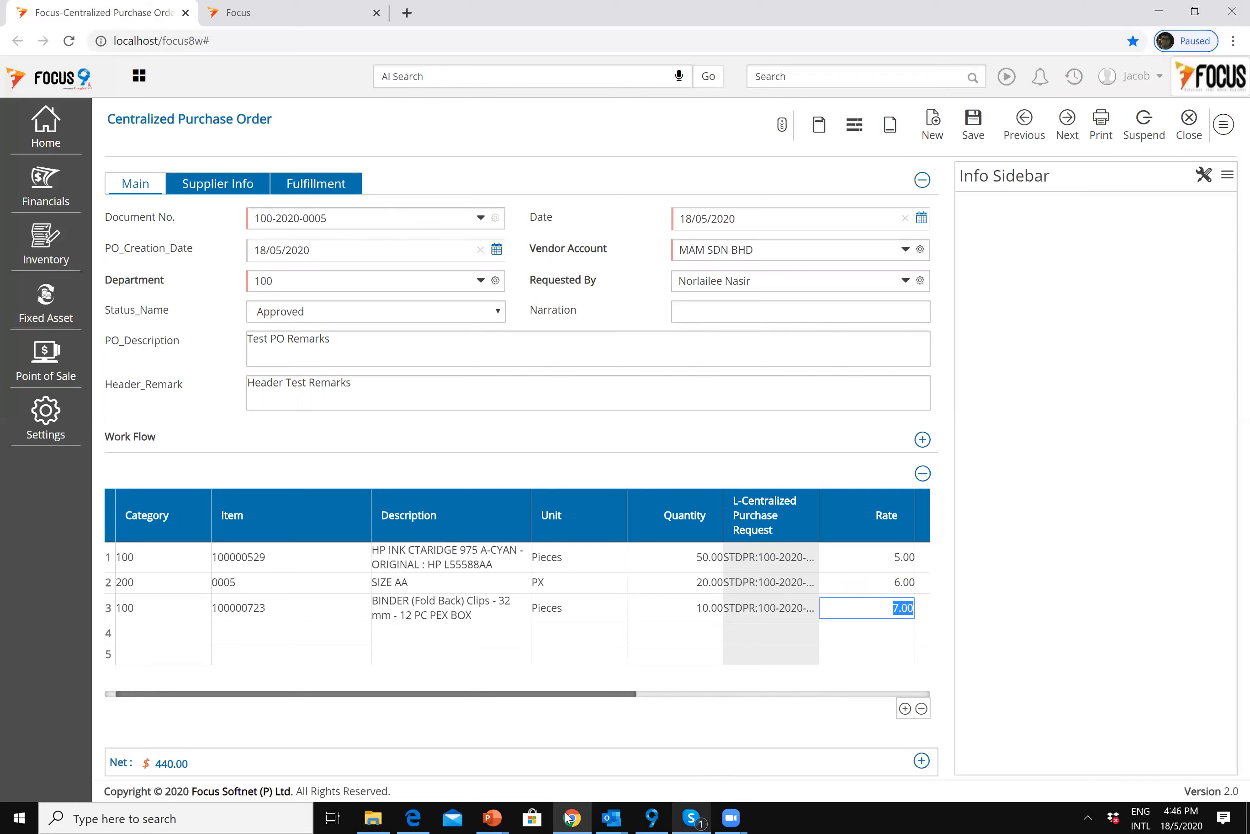
click(974, 126)
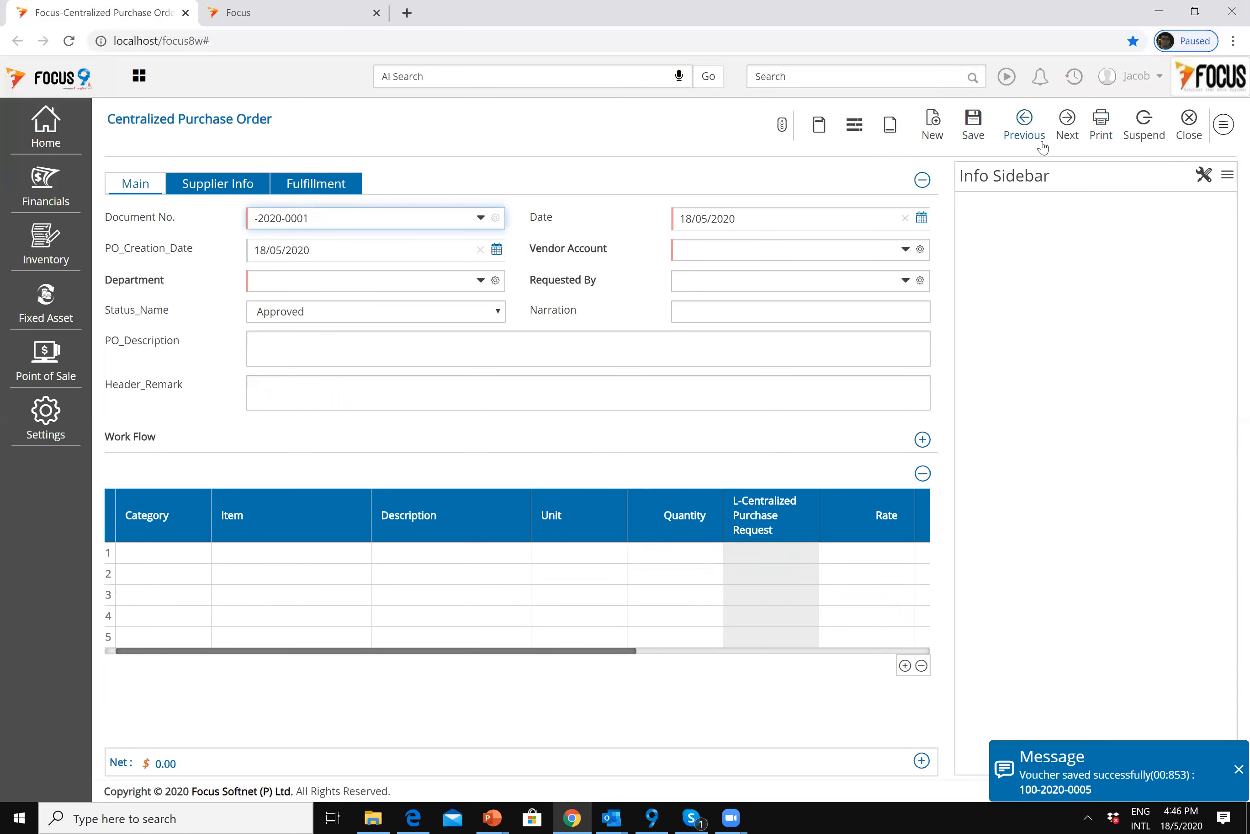
click(1026, 134)
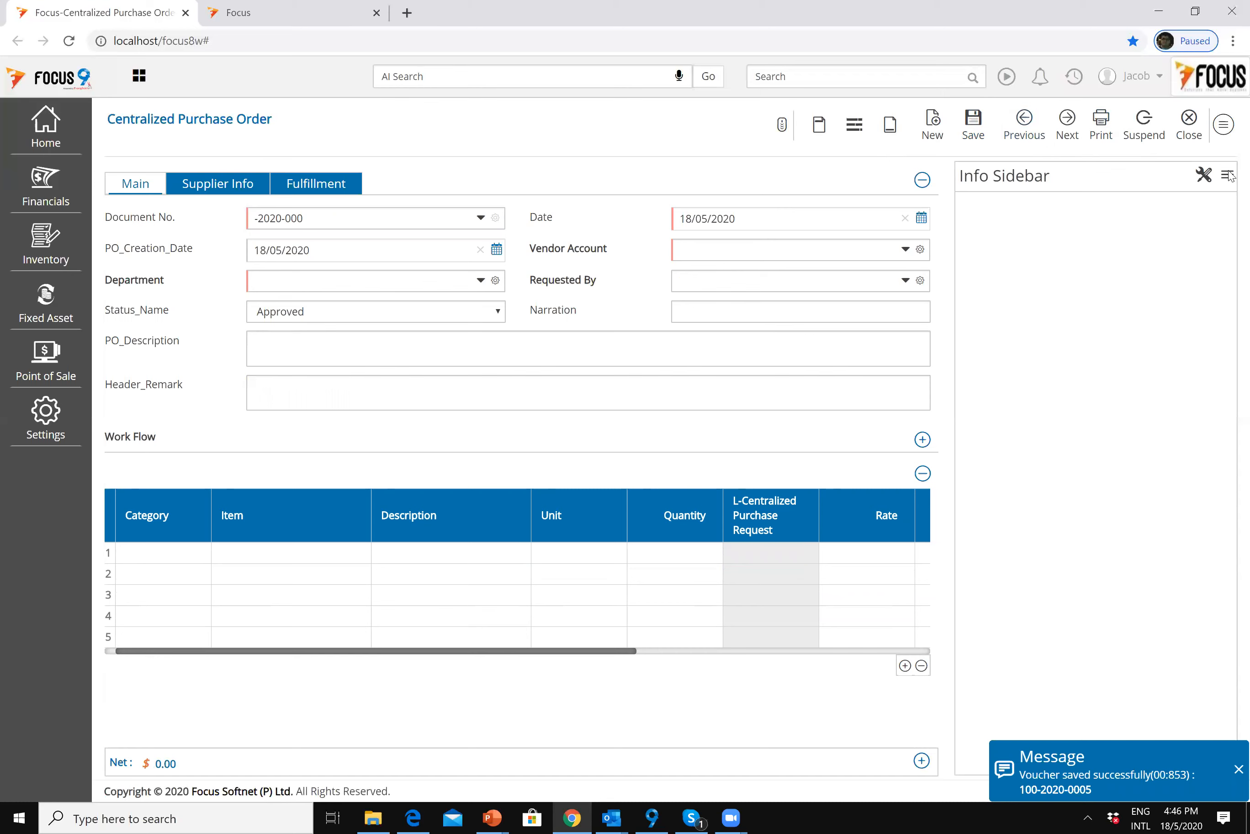
click(1189, 121)
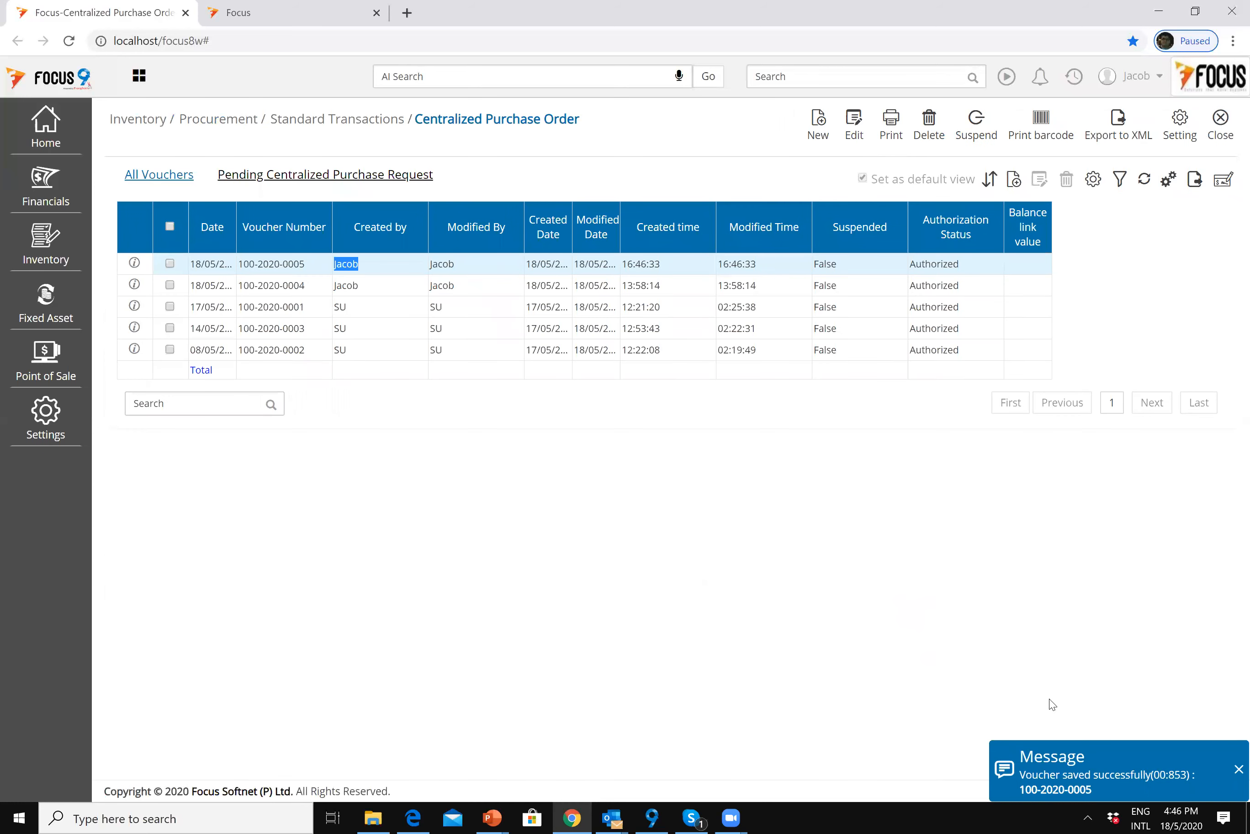
click(1207, 676)
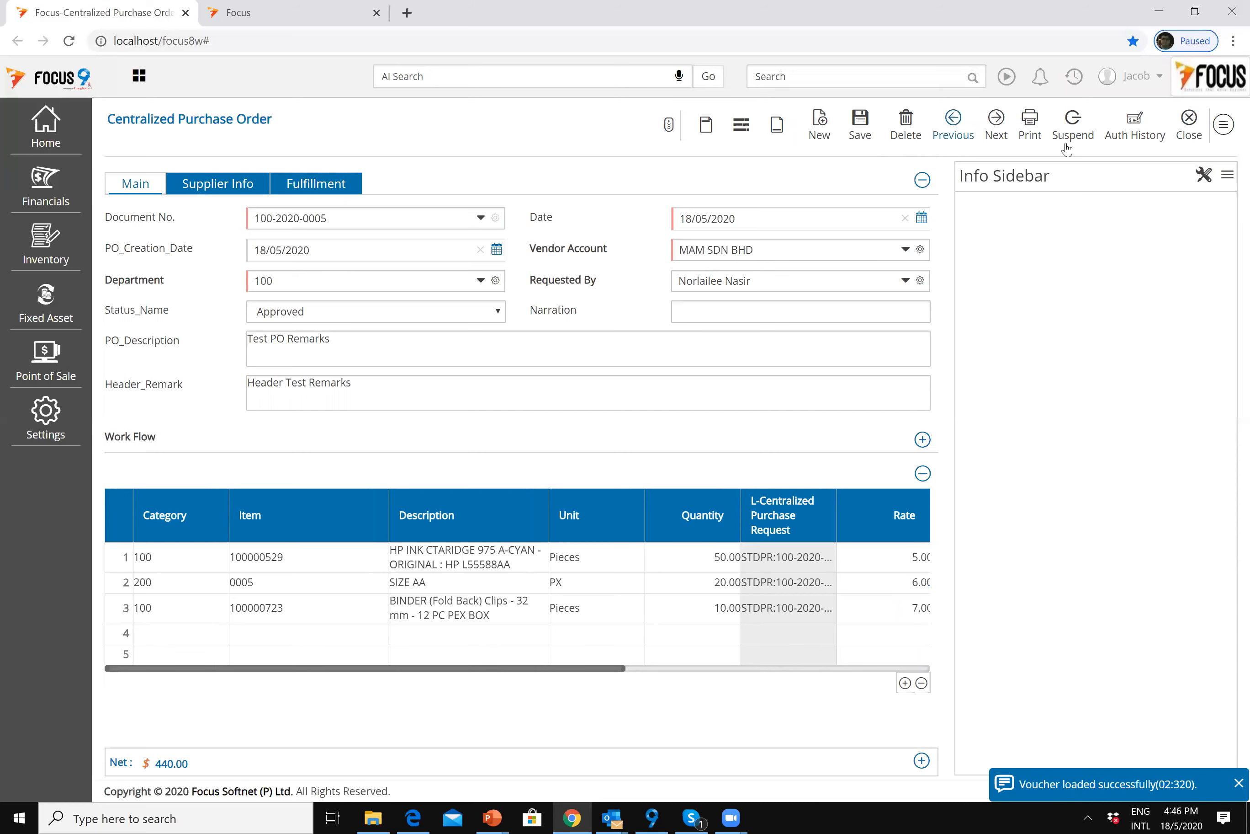
click(1028, 131)
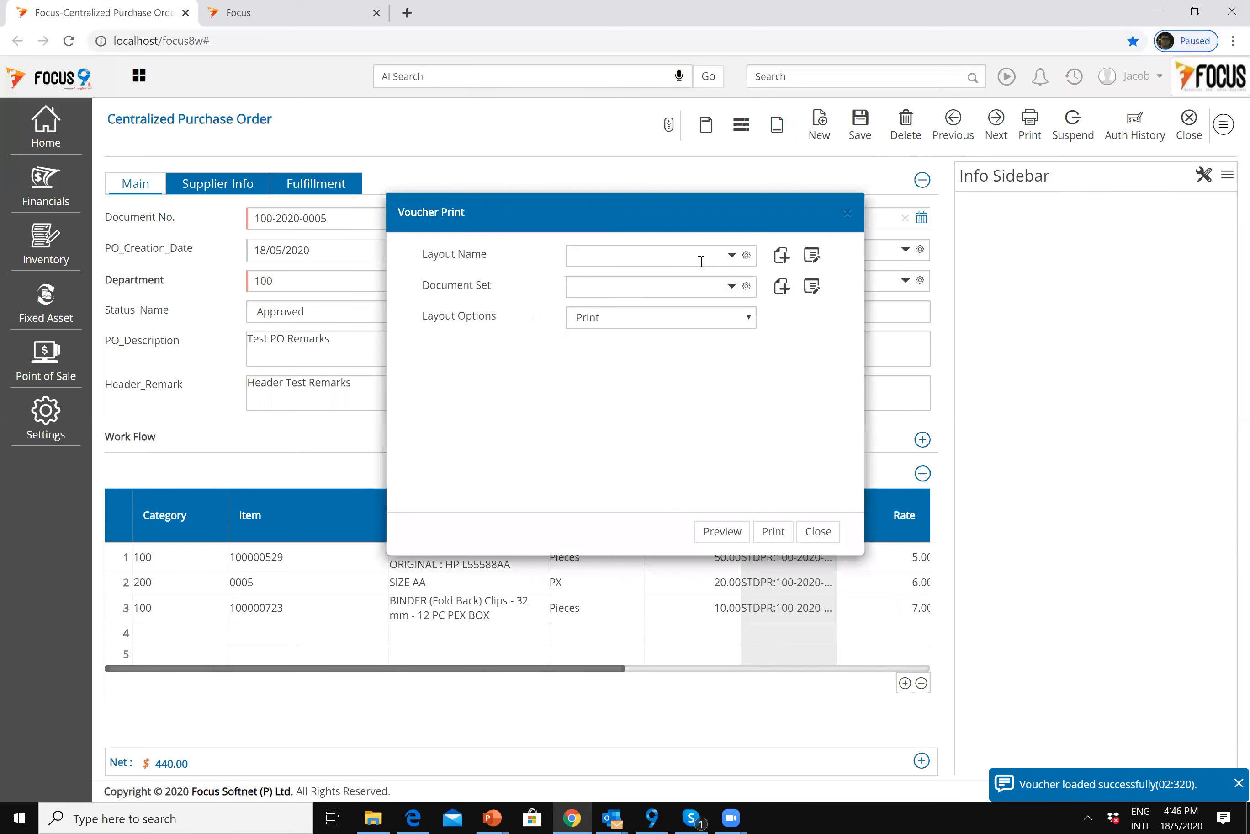
click(735, 262)
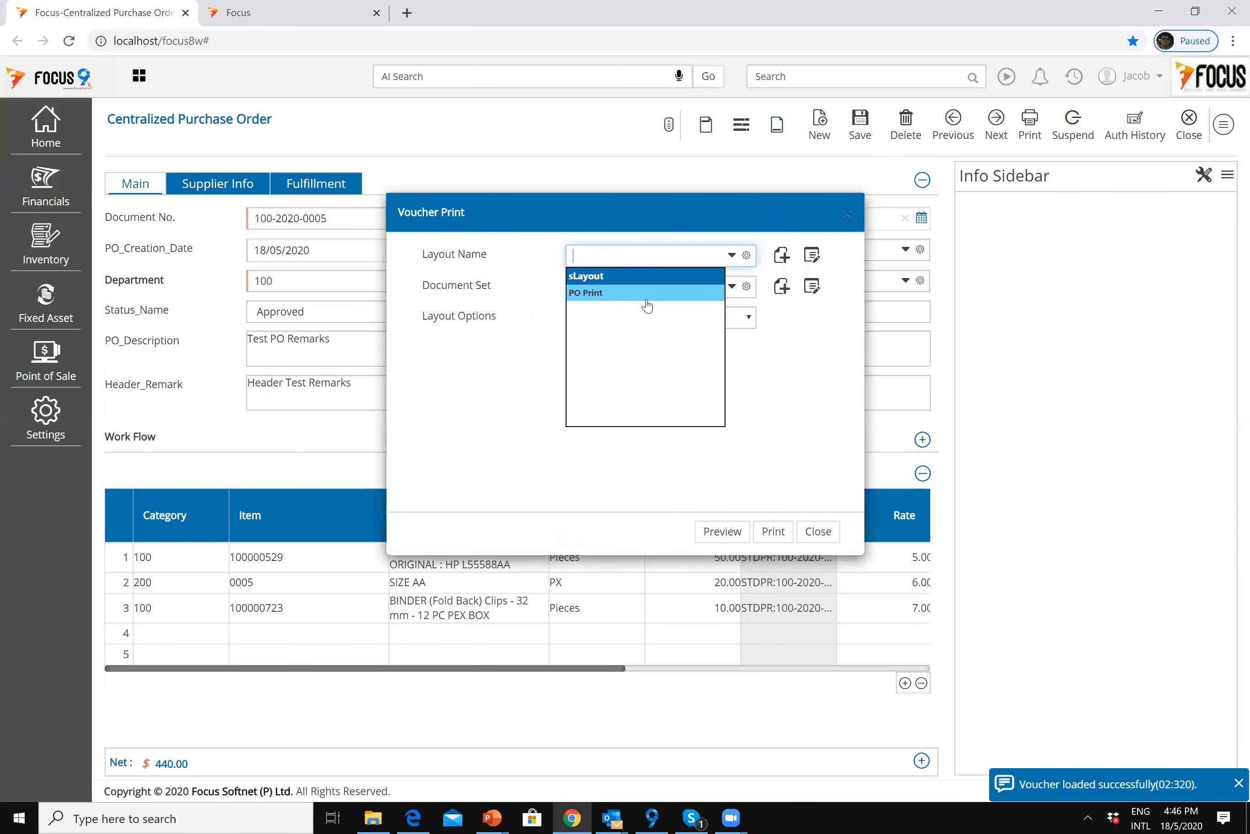
click(627, 293)
click(727, 324)
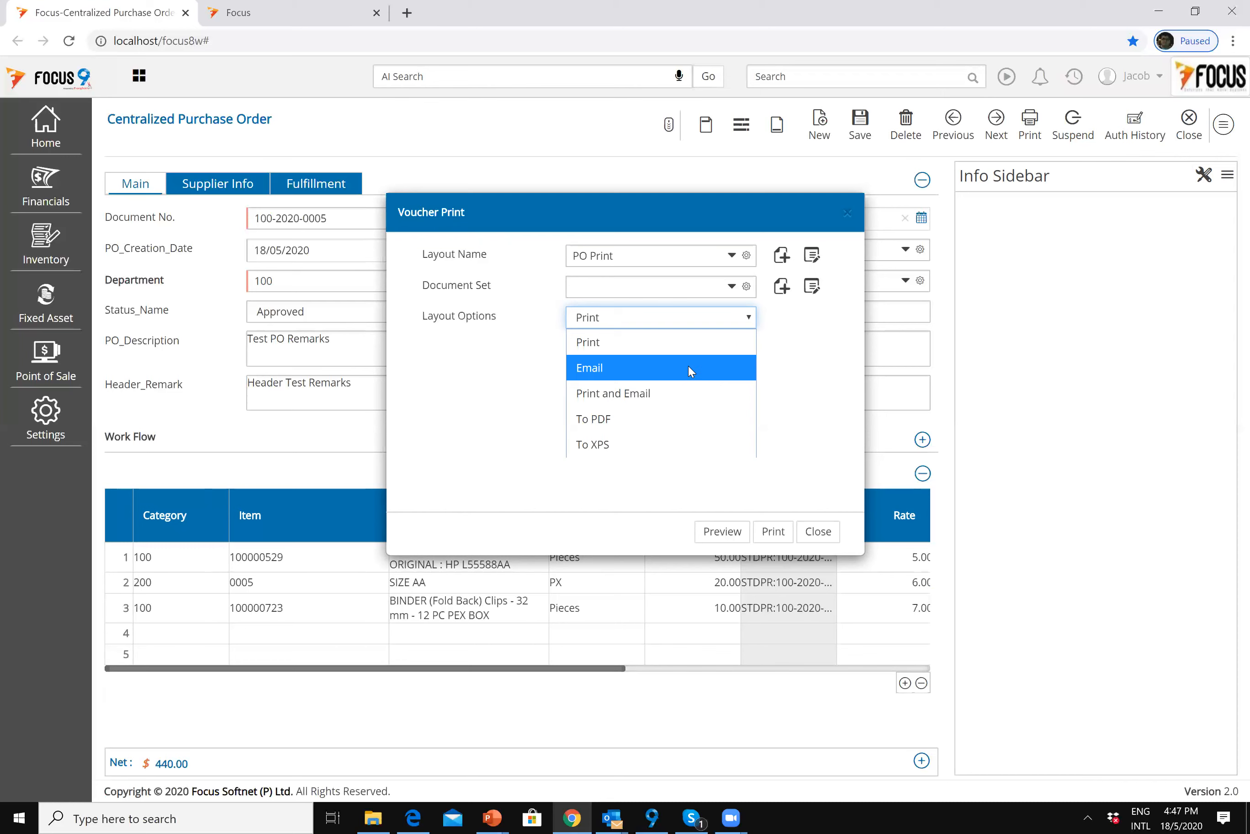
click(673, 366)
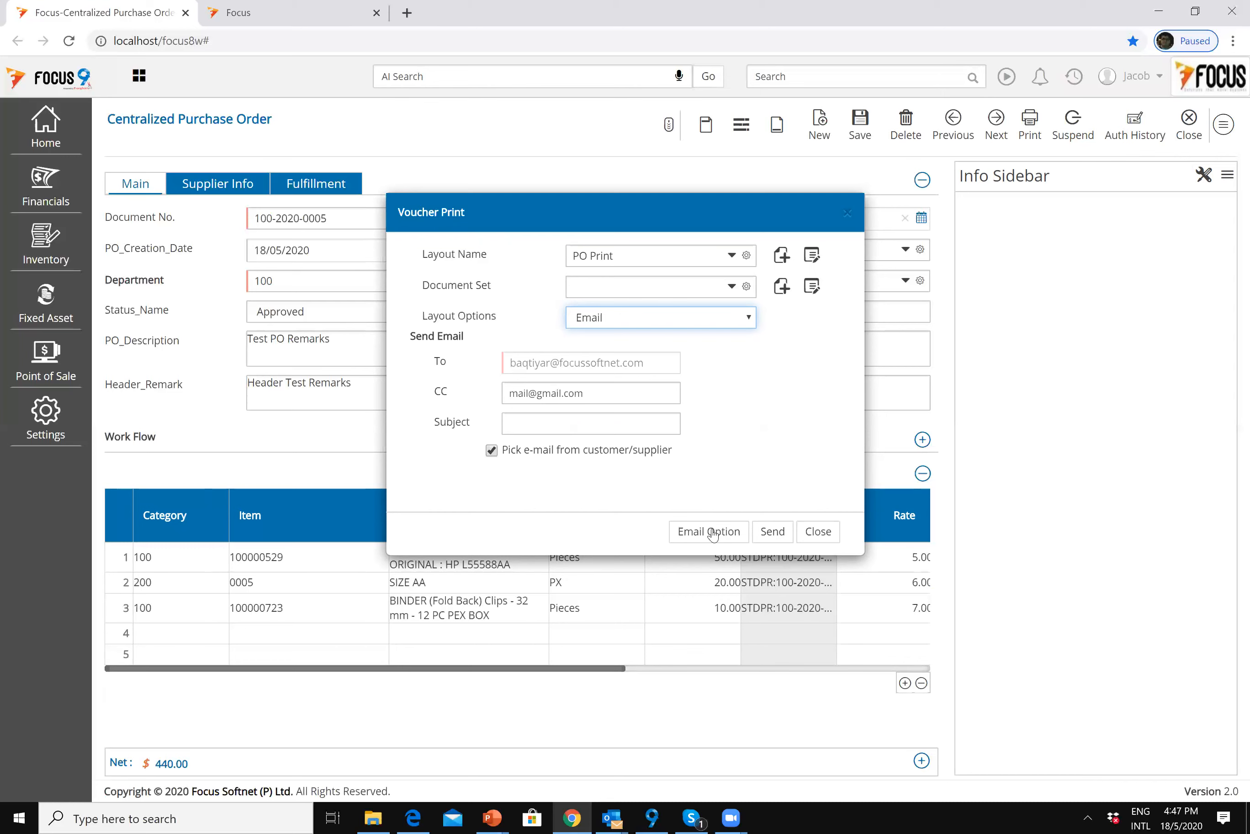
click(776, 534)
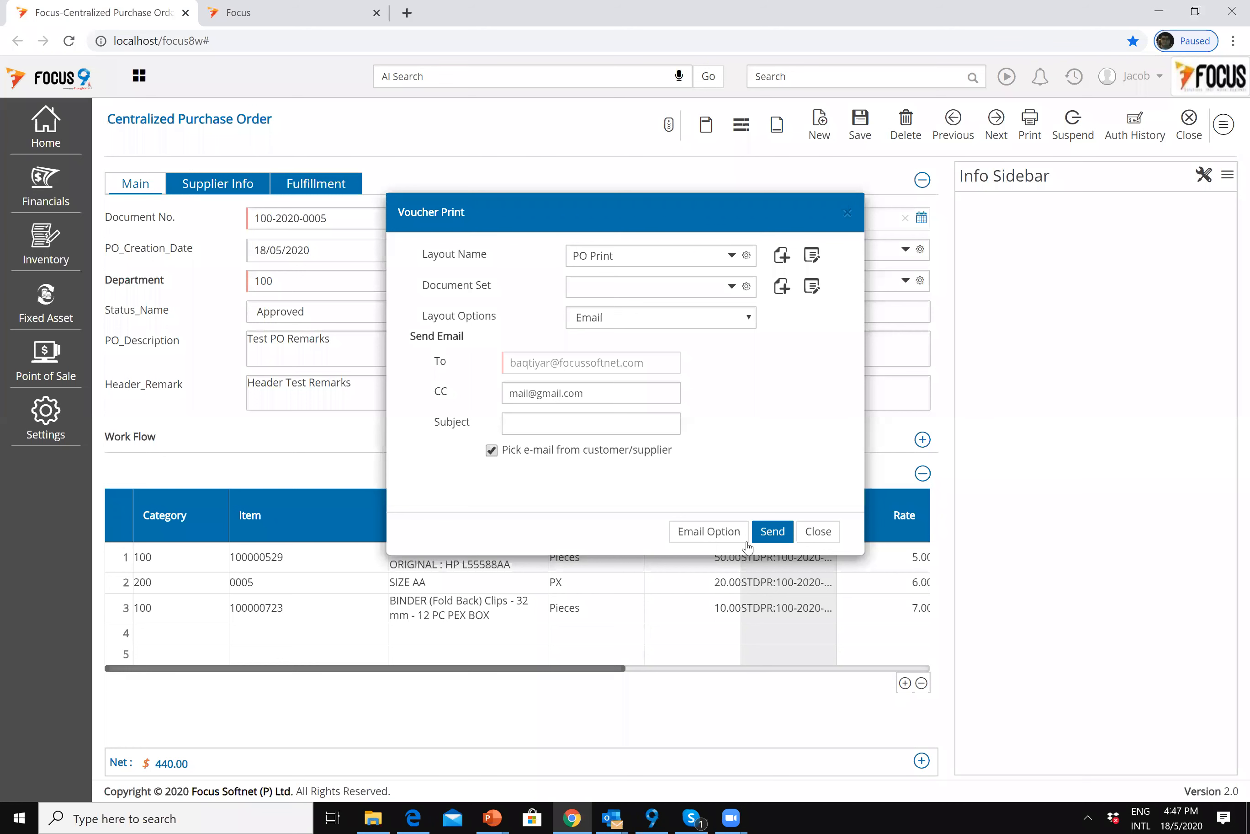
click(770, 532)
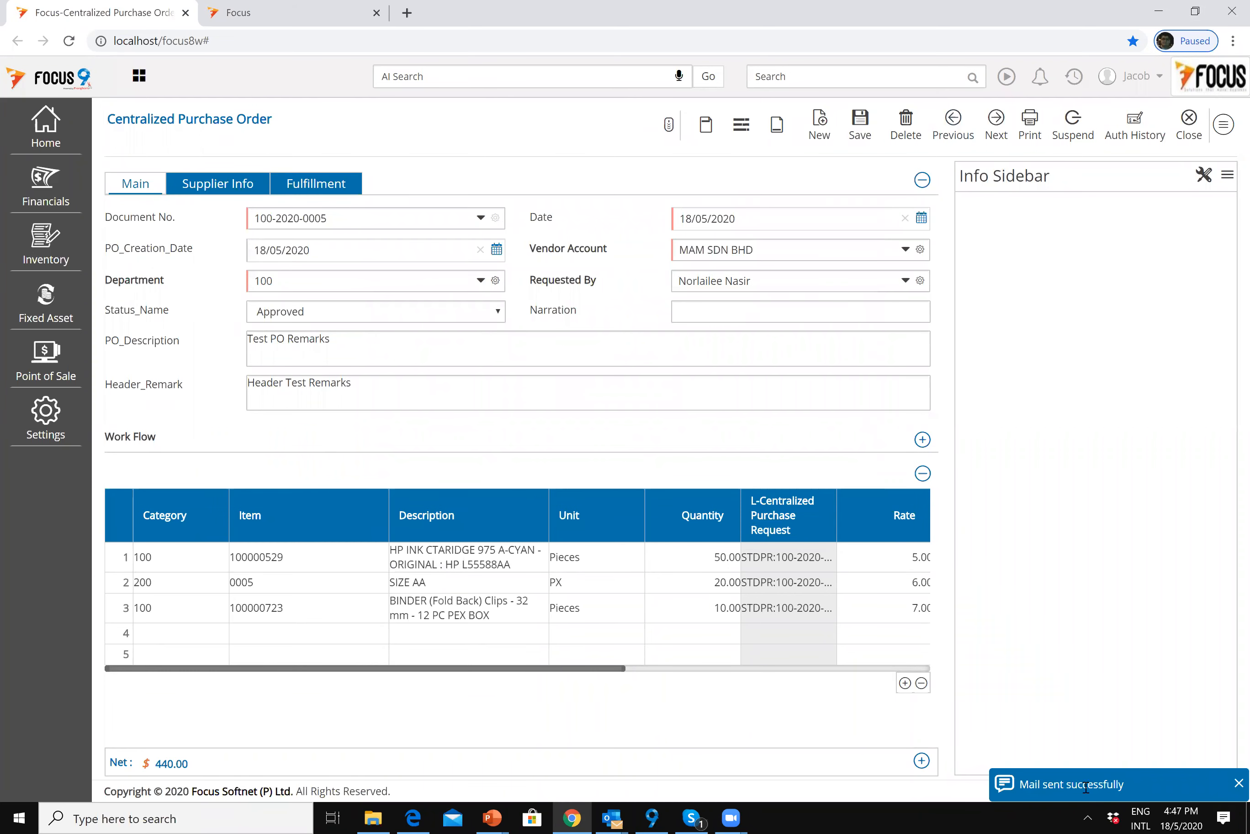
click(613, 818)
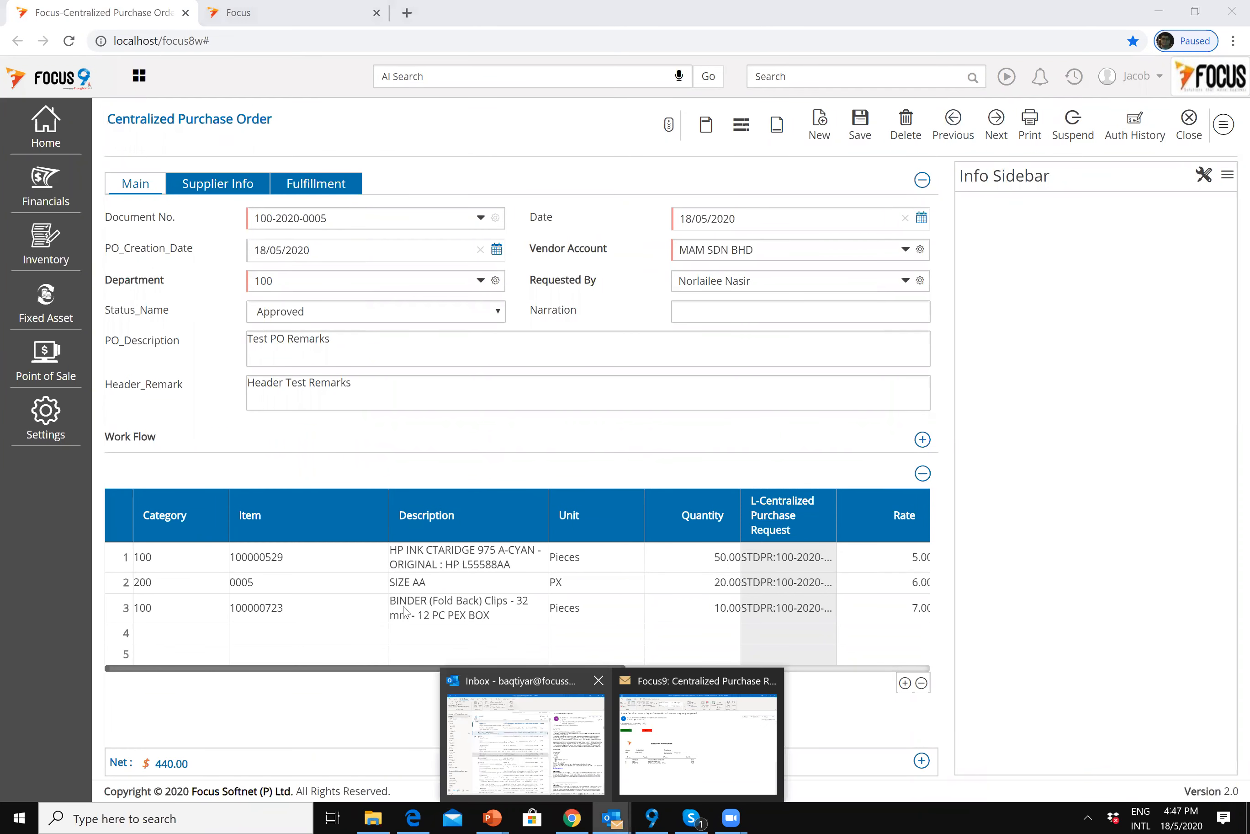
click(527, 700)
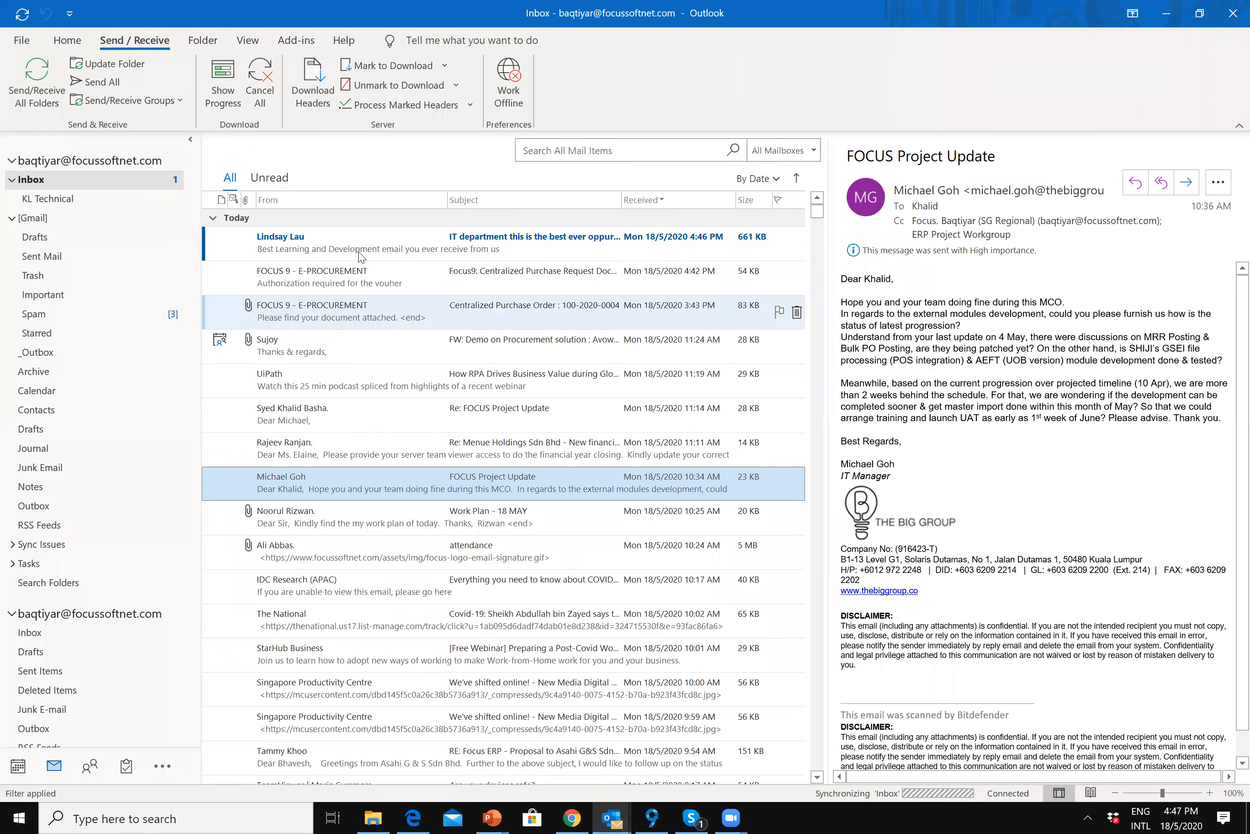
click(376, 243)
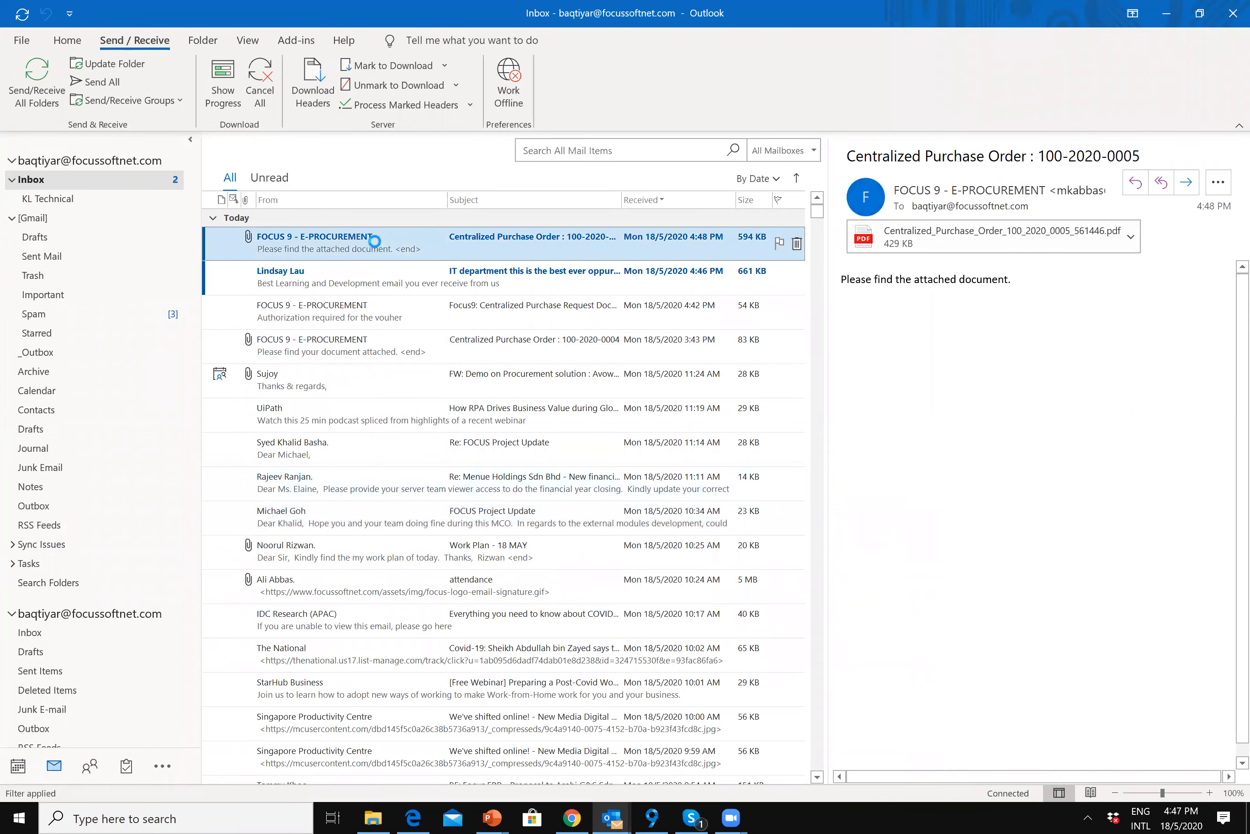
double_click(221, 247)
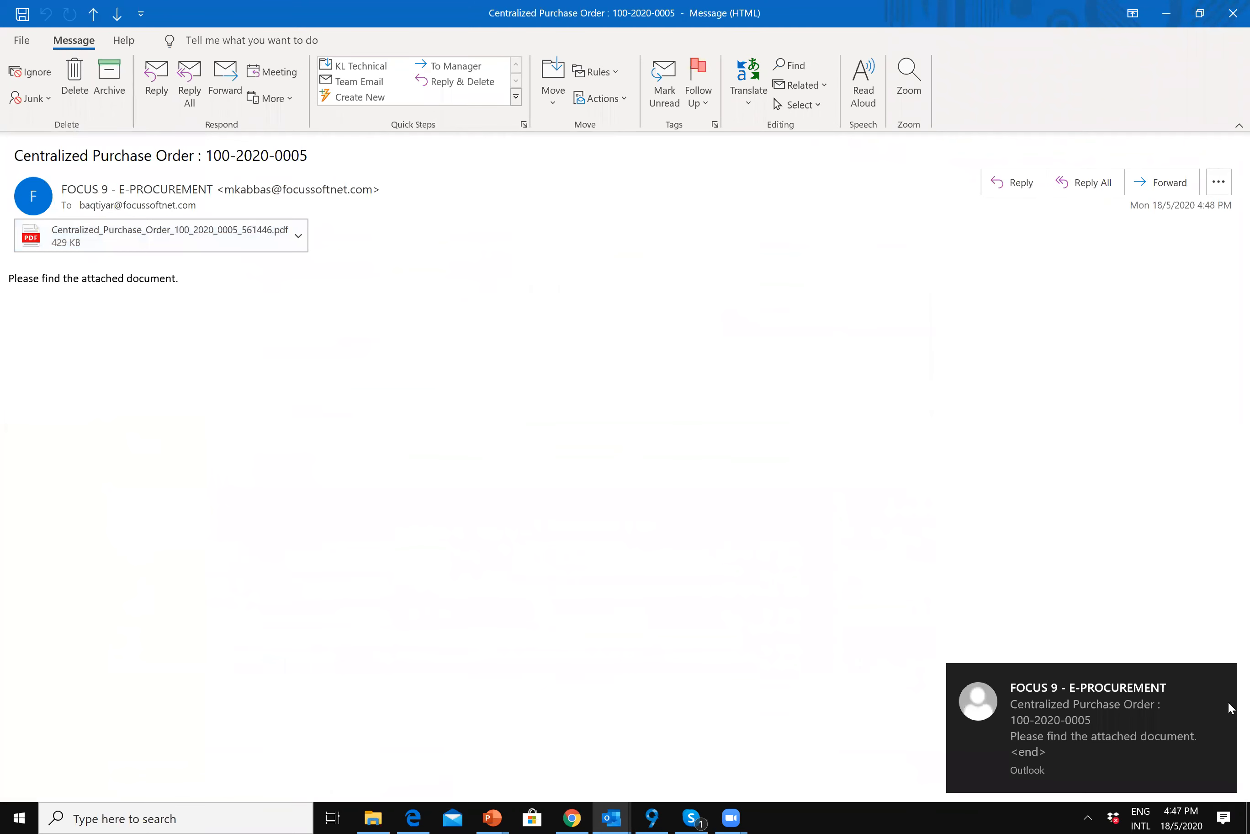
click(179, 241)
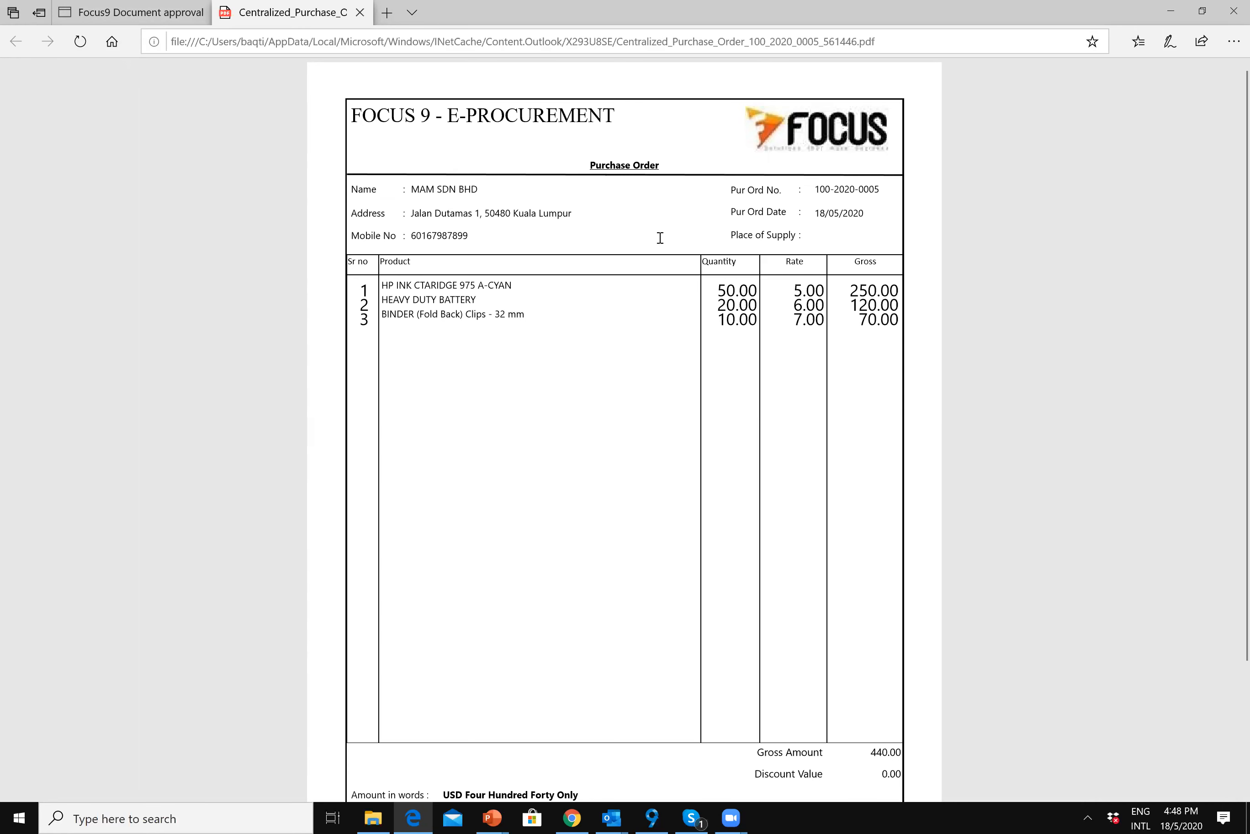
Step: Scroll the PDF down to the 440.00 net amount, then close the PDF tab
scroll(535, 201, down, 2)
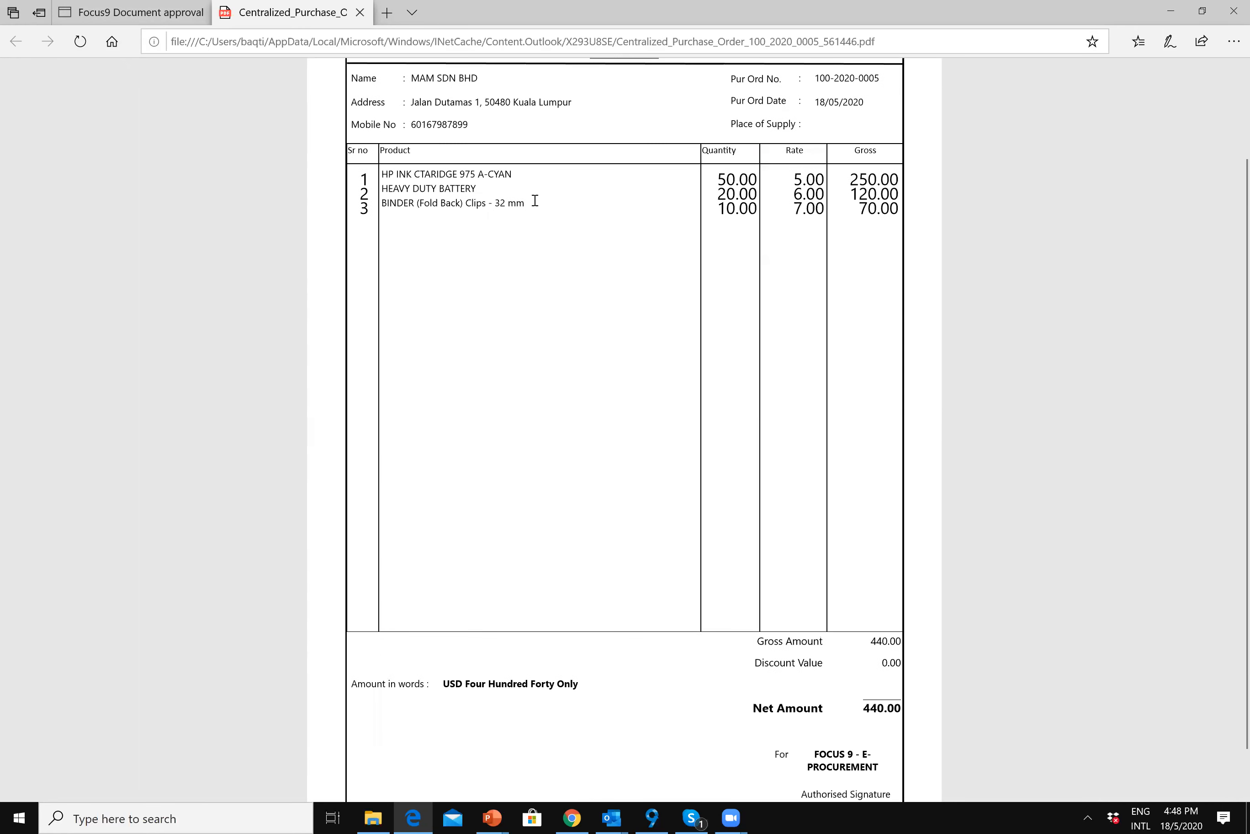
click(360, 12)
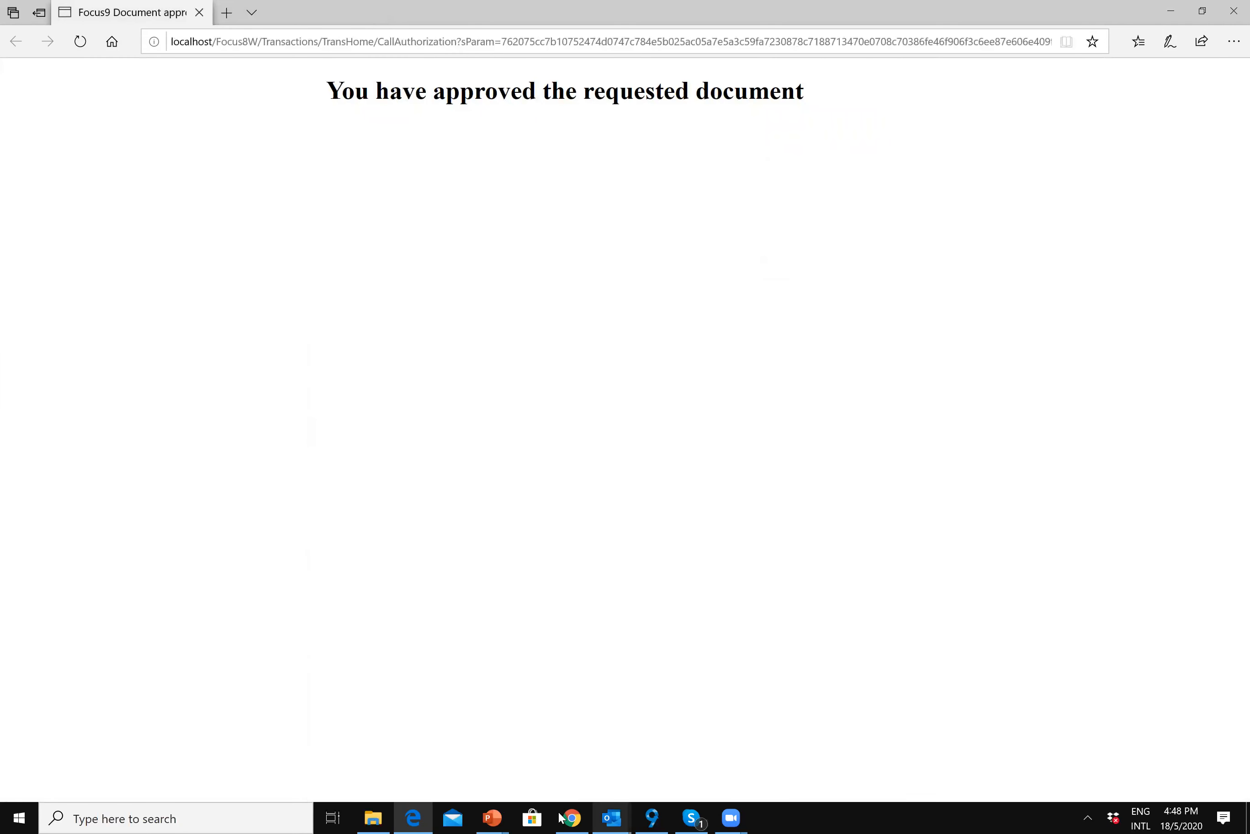
Step: Close the Focus purchase order form and voucher list, then switch to PowerPoint
click(574, 818)
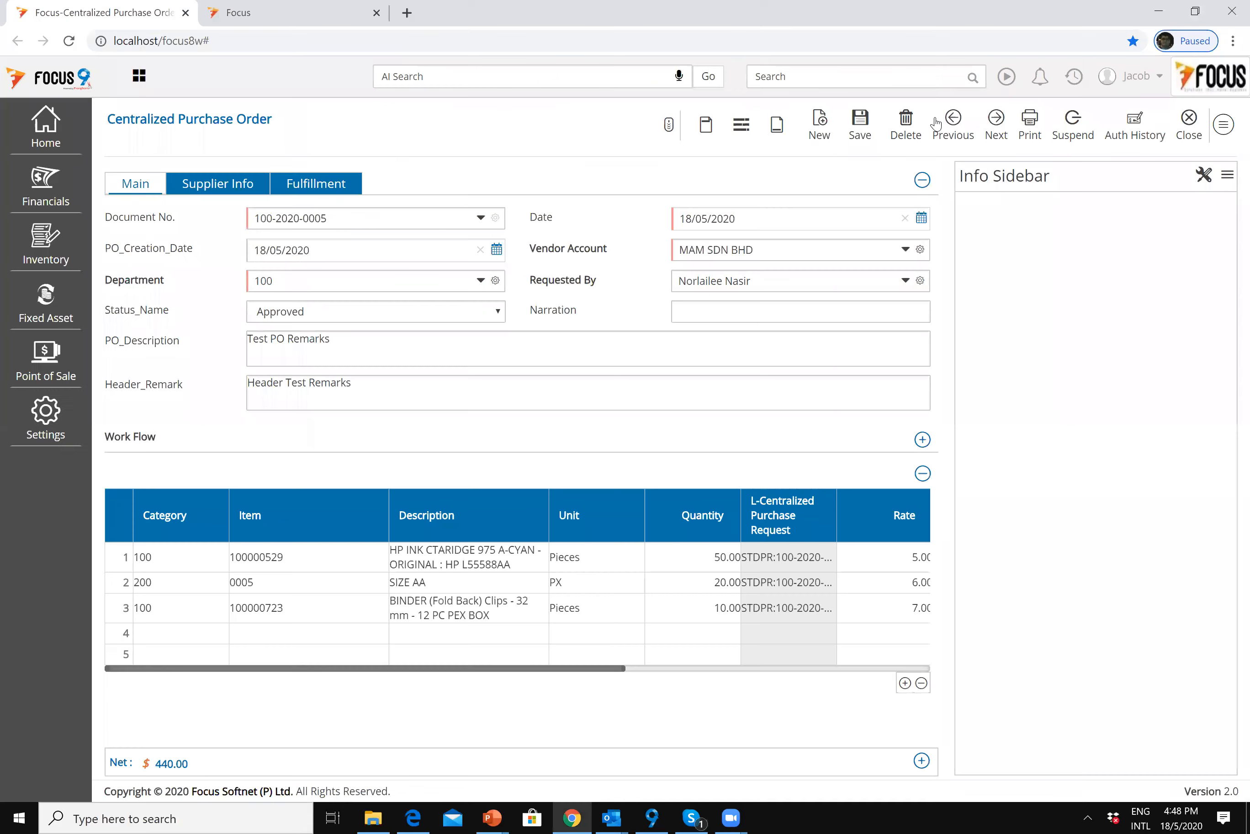
click(1188, 127)
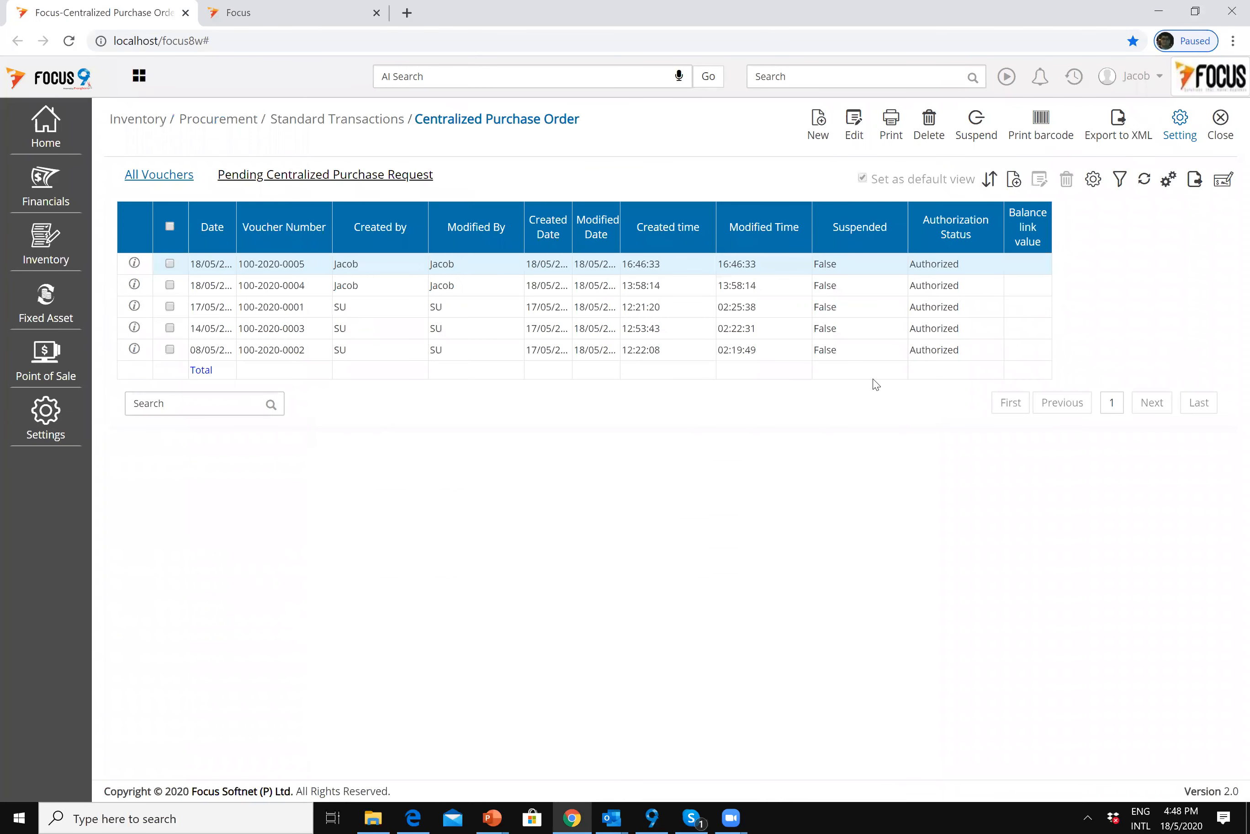
click(1220, 134)
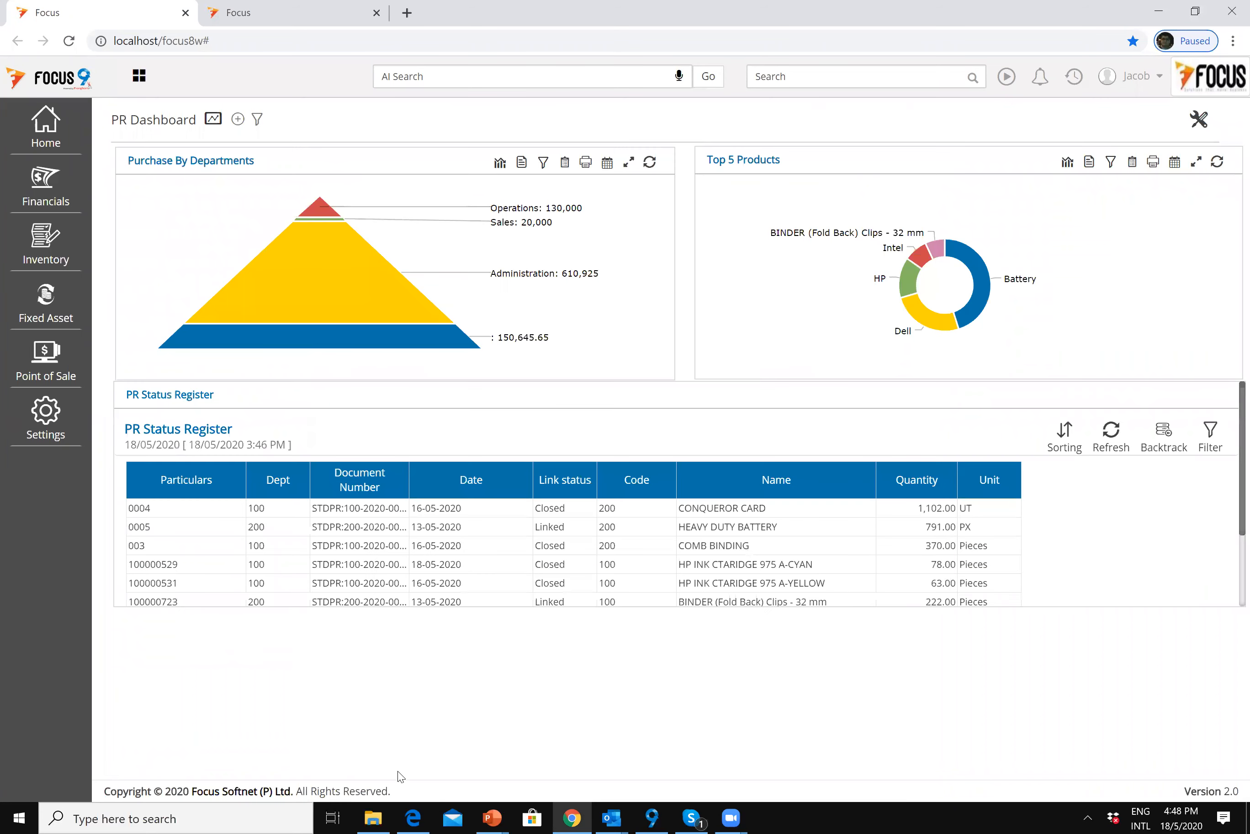
click(495, 816)
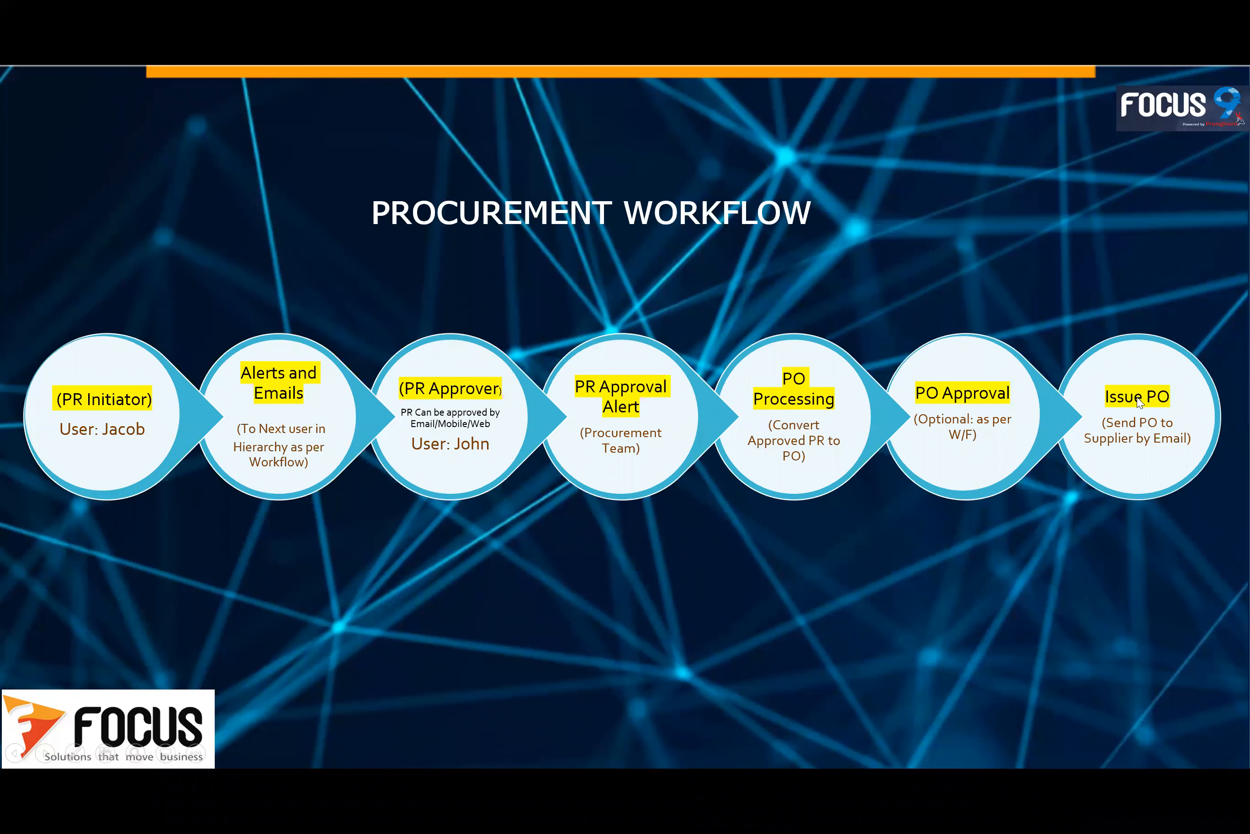
Step: Advance the slide show to the Stock Inward Workflow slide
click(512, 509)
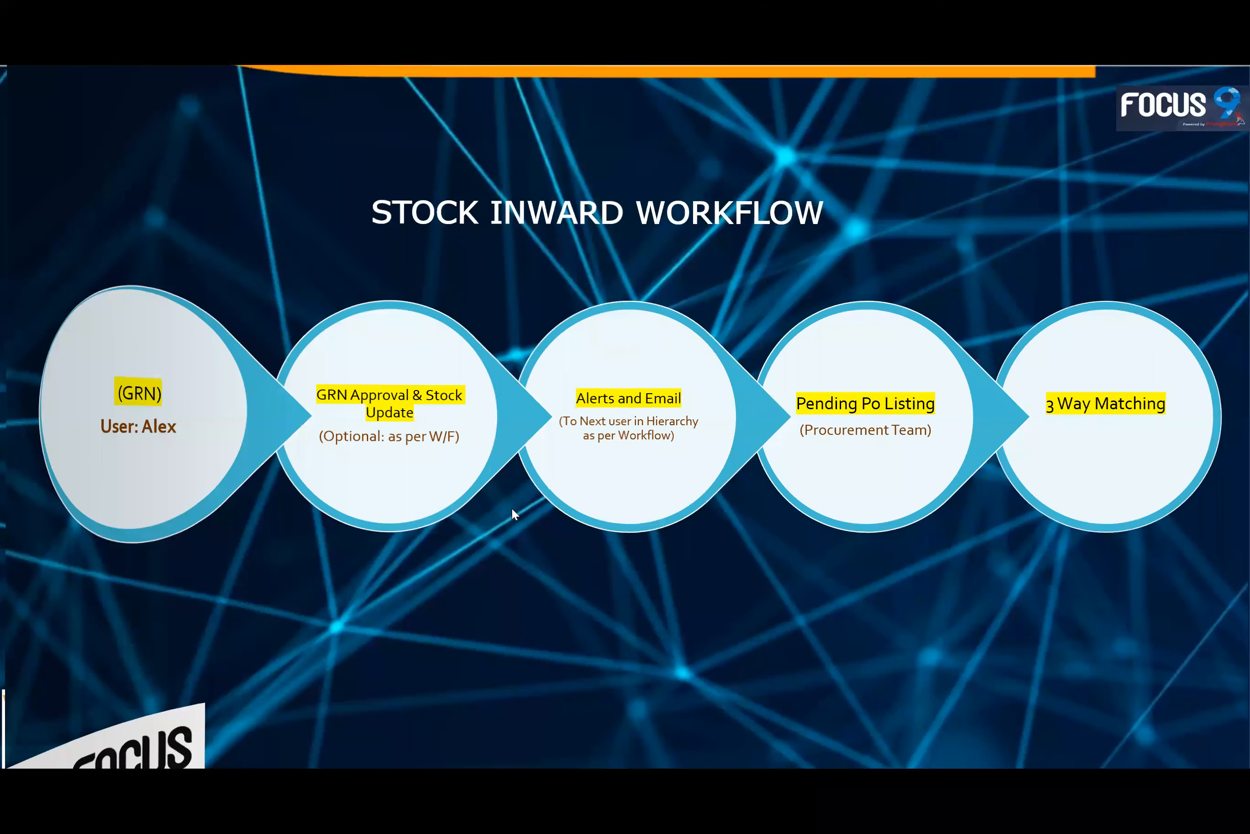
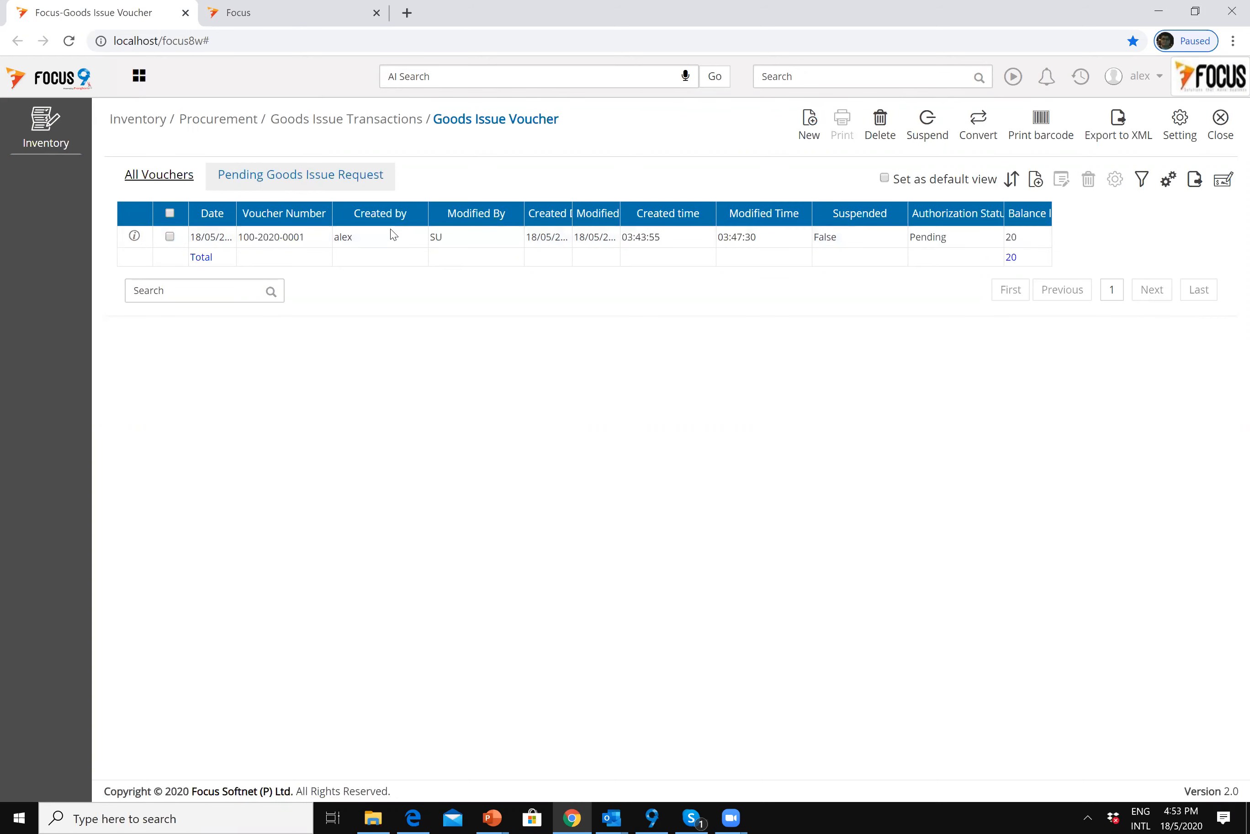
double_click(317, 243)
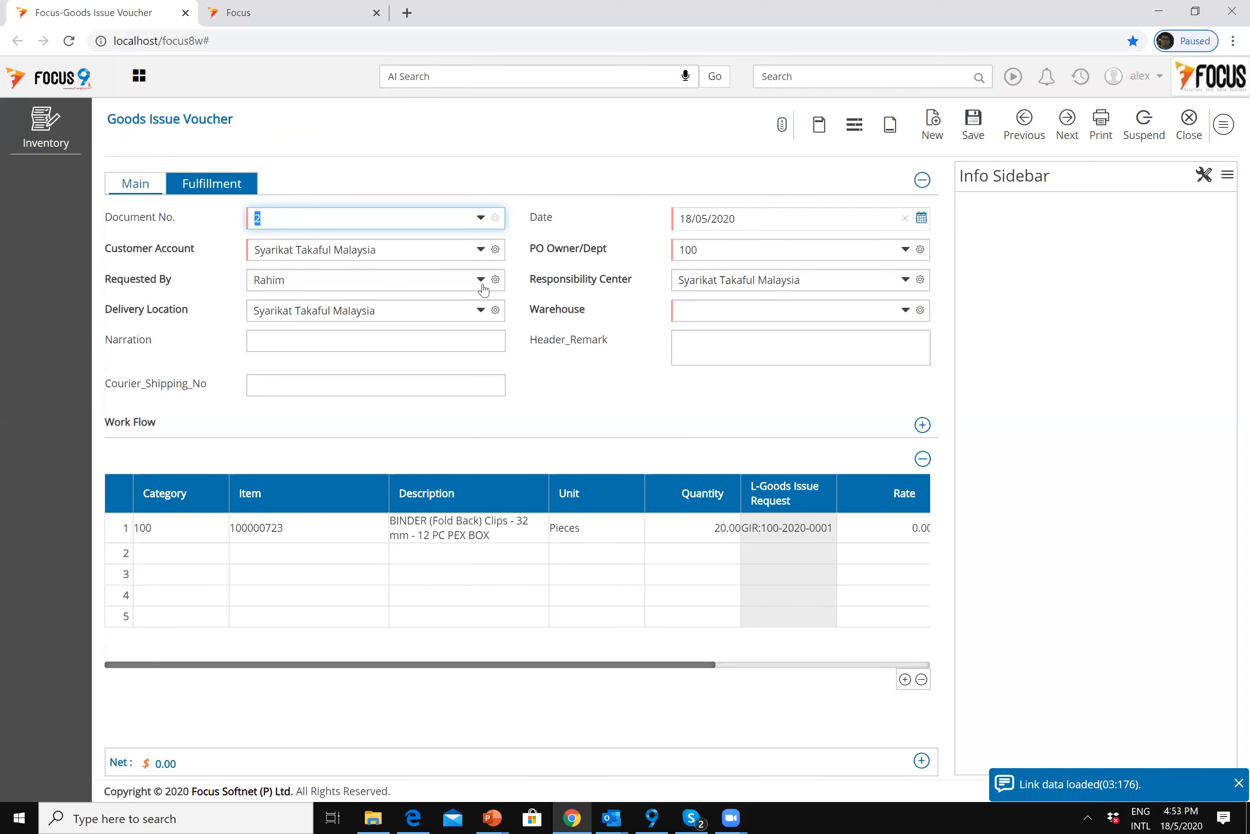
key(Tab)
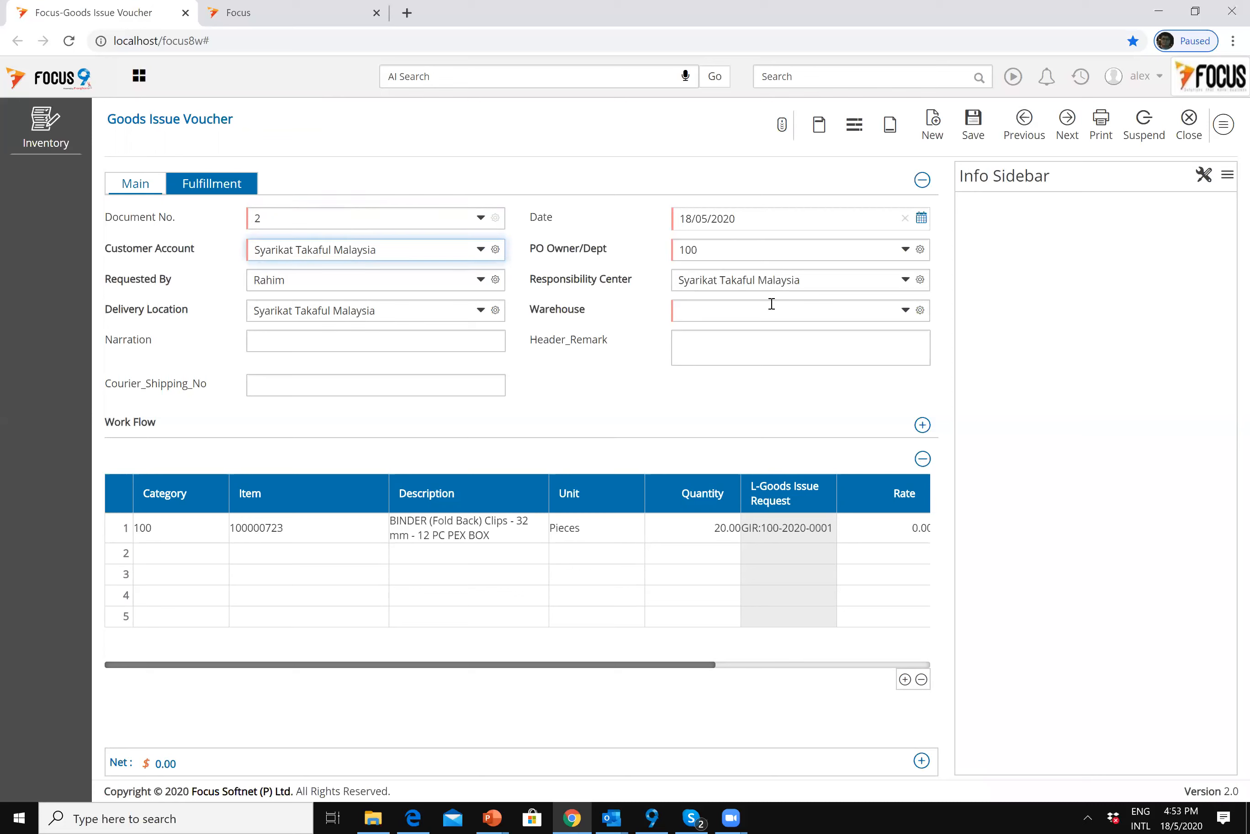
click(840, 285)
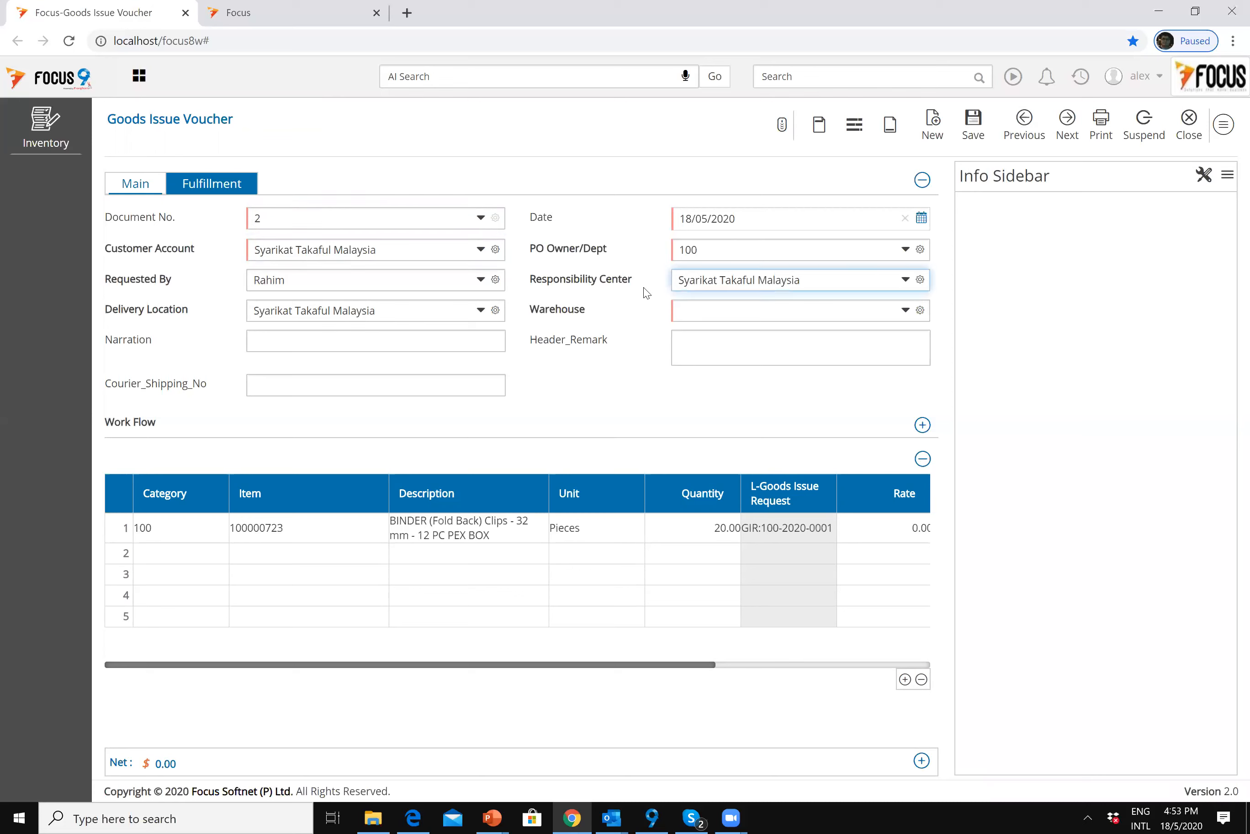
click(400, 314)
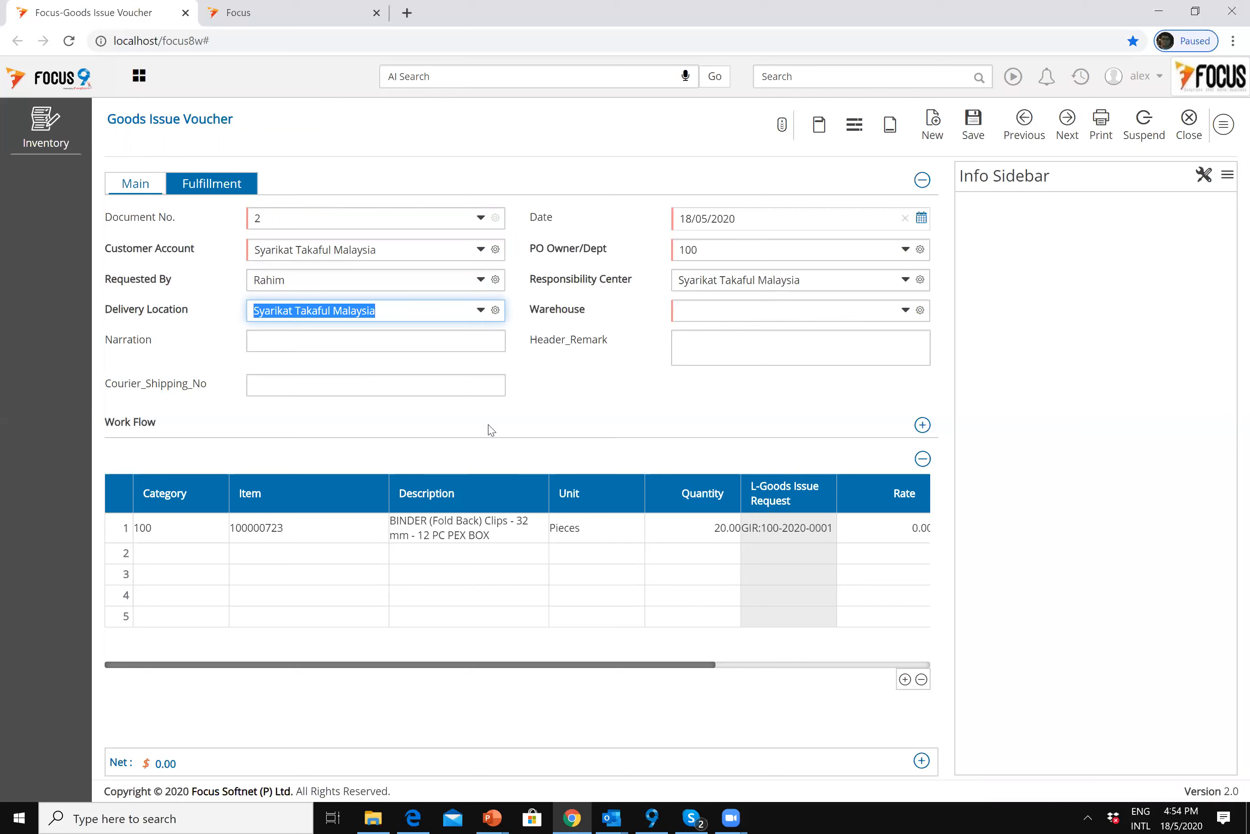
click(702, 316)
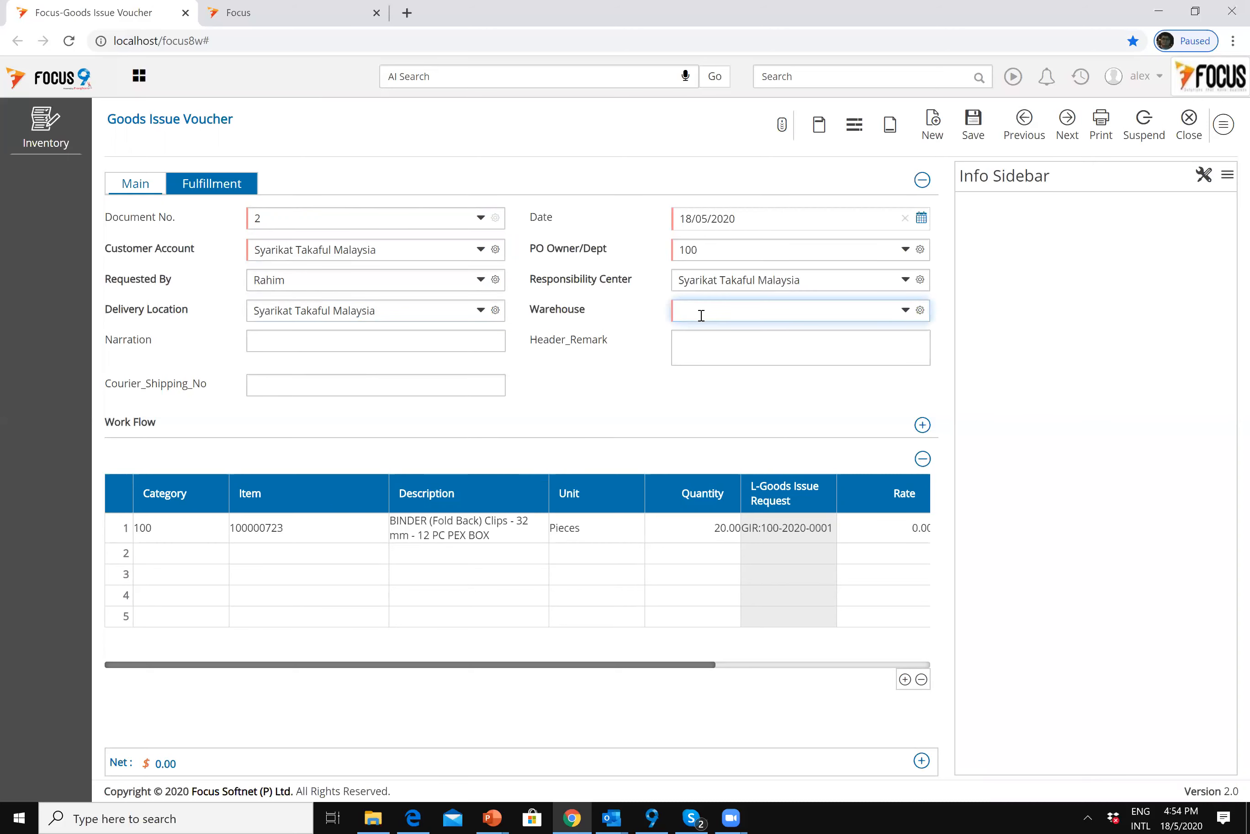
text(b)
key(Tab)
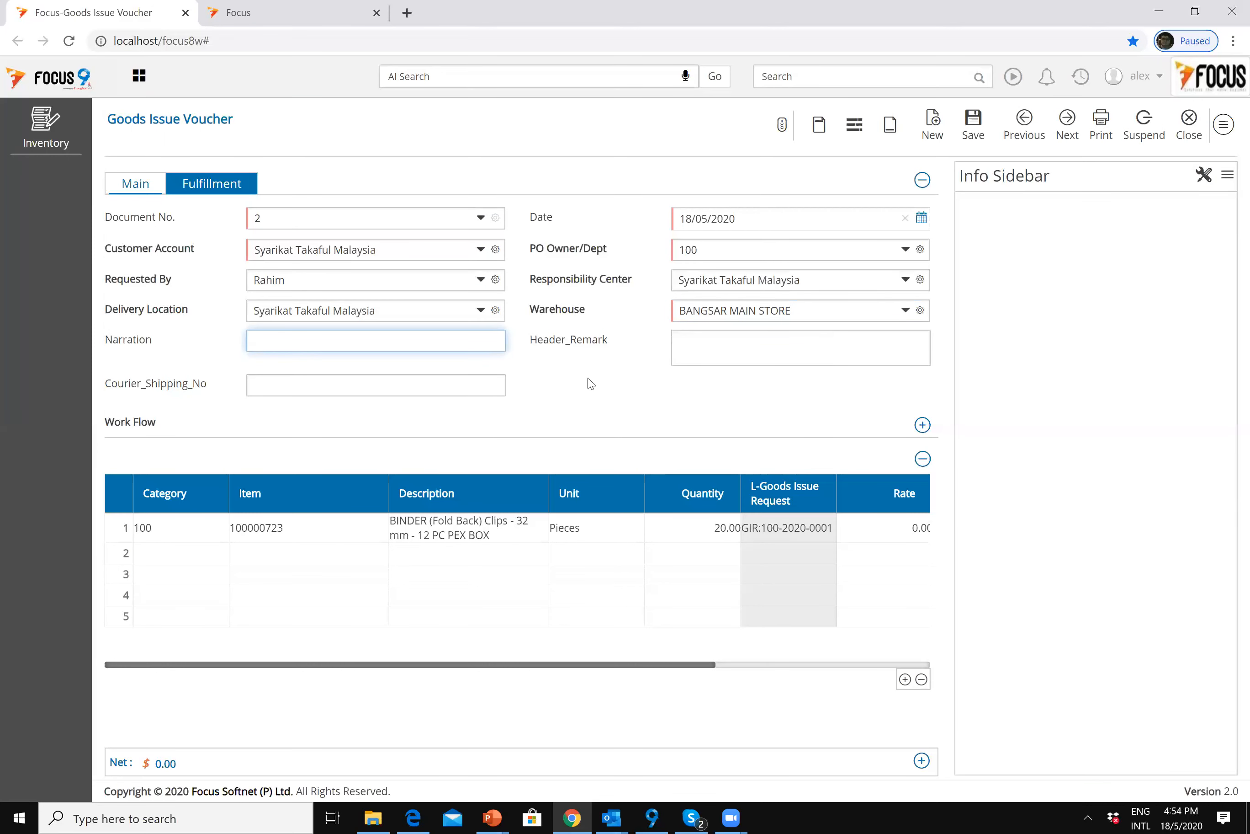
Step: Set the voucher's Shipping_Name to Syarikat Takaful Malaysia instead of BFM06
click(223, 185)
click(328, 216)
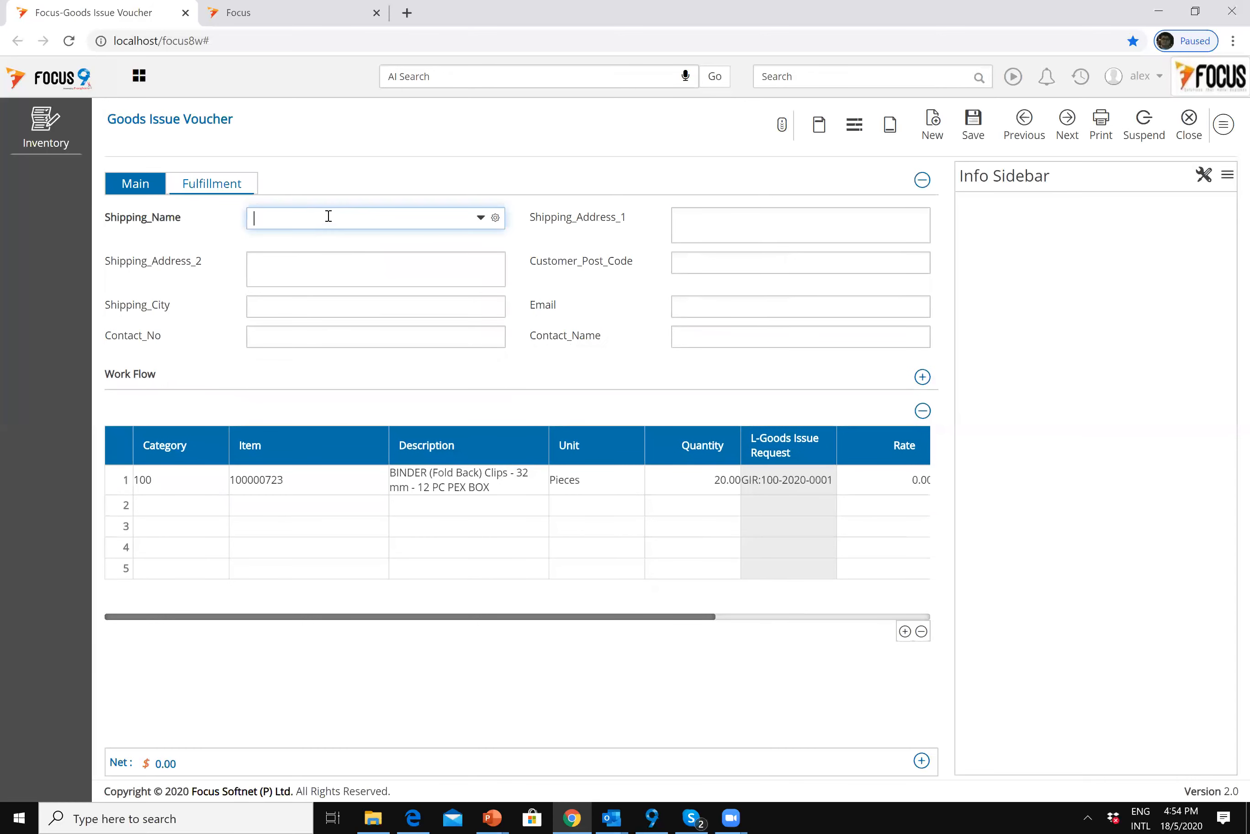
key(space)
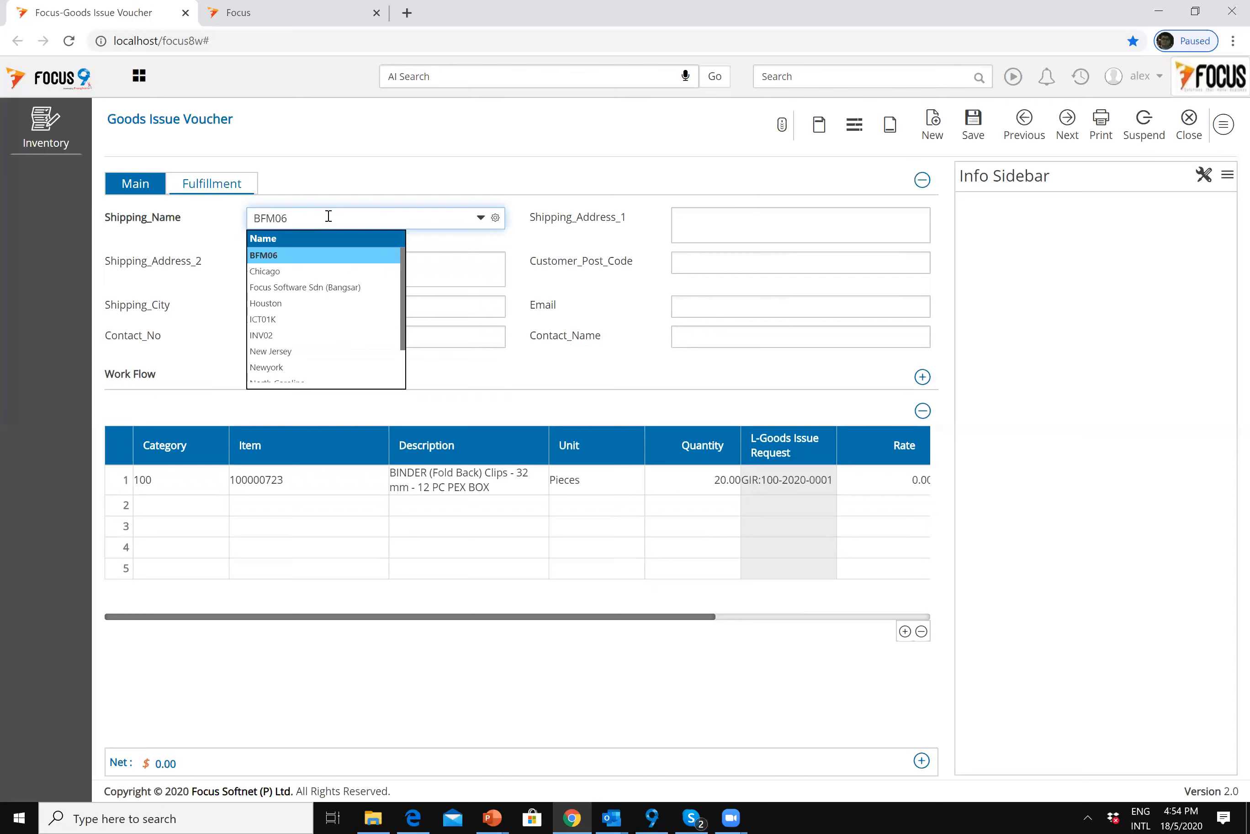
key(BackSpace)
key(BackSpace)
key(BackSpace)
key(BackSpace)
key(BackSpace)
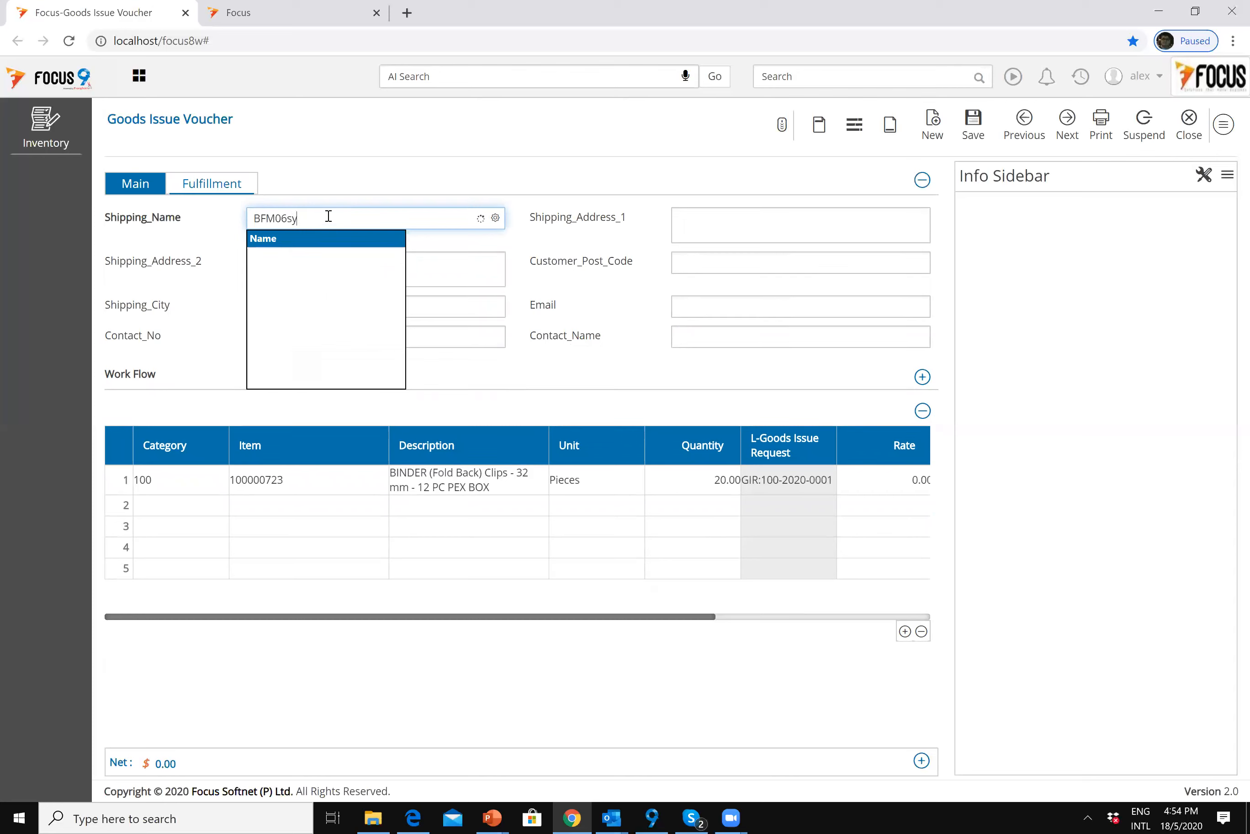
text(sy)
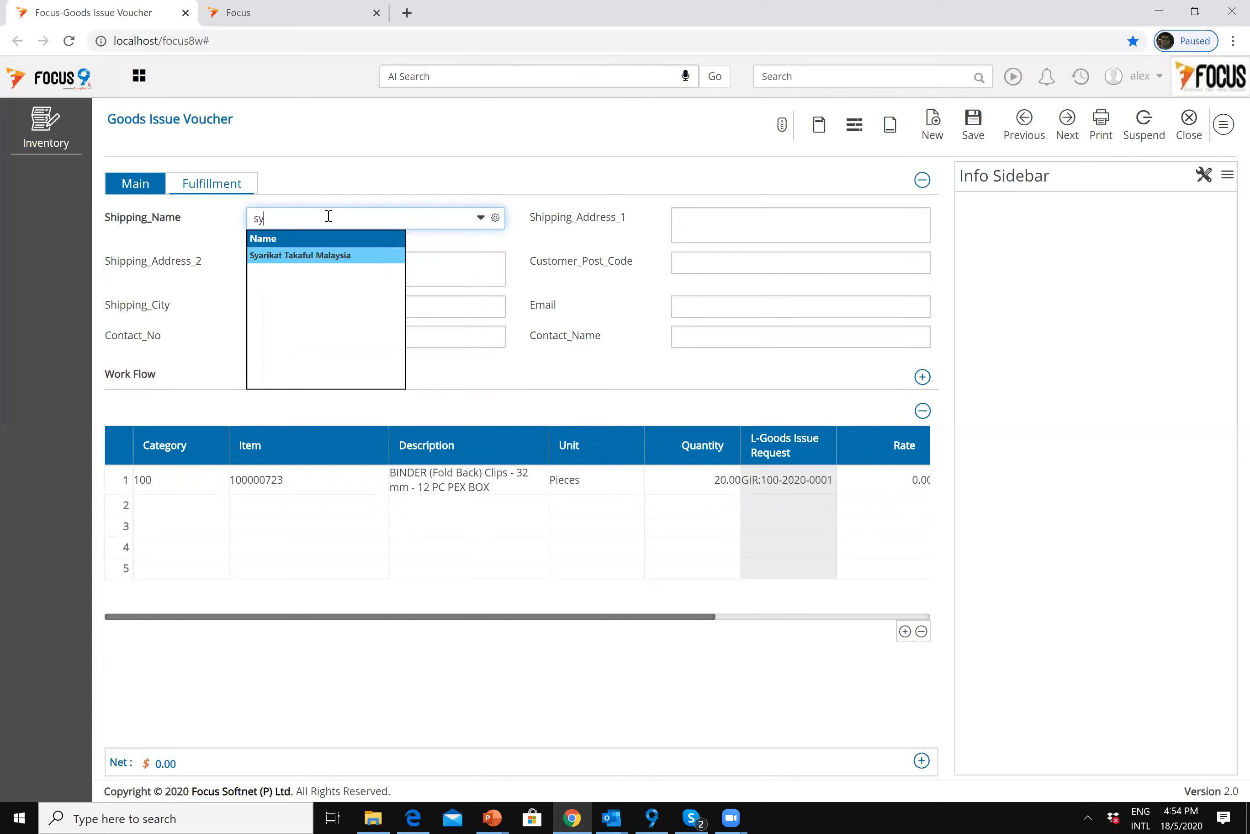
key(Return)
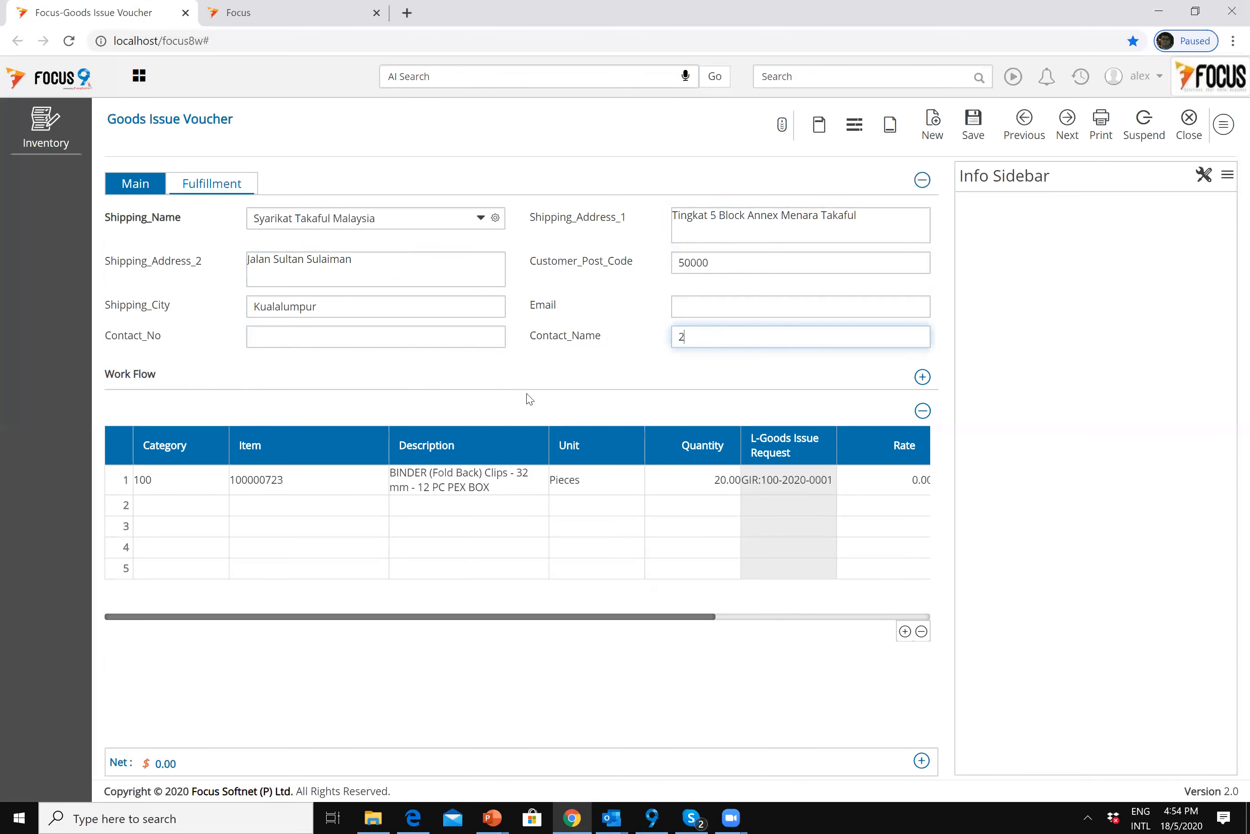
key(Return)
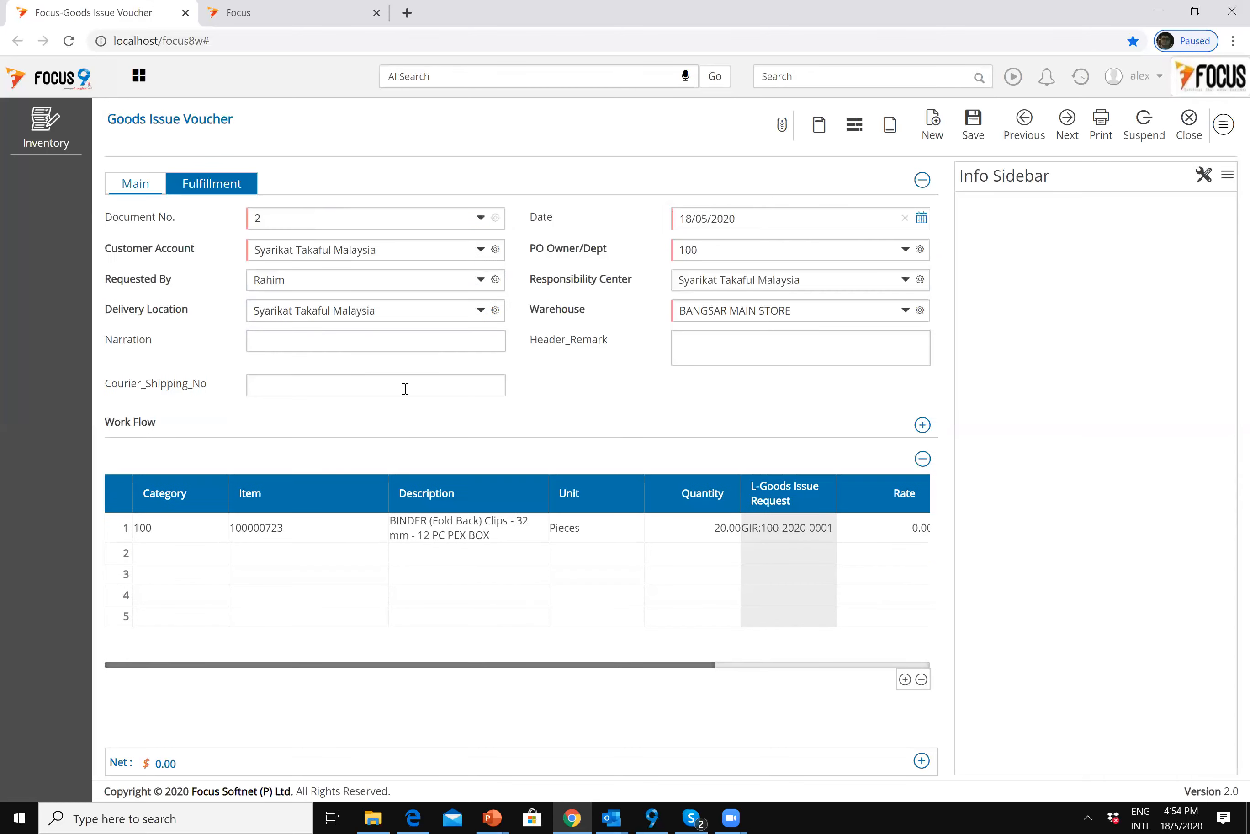
Step: Enter the courier shipping number on the Main tab and save the voucher
click(318, 383)
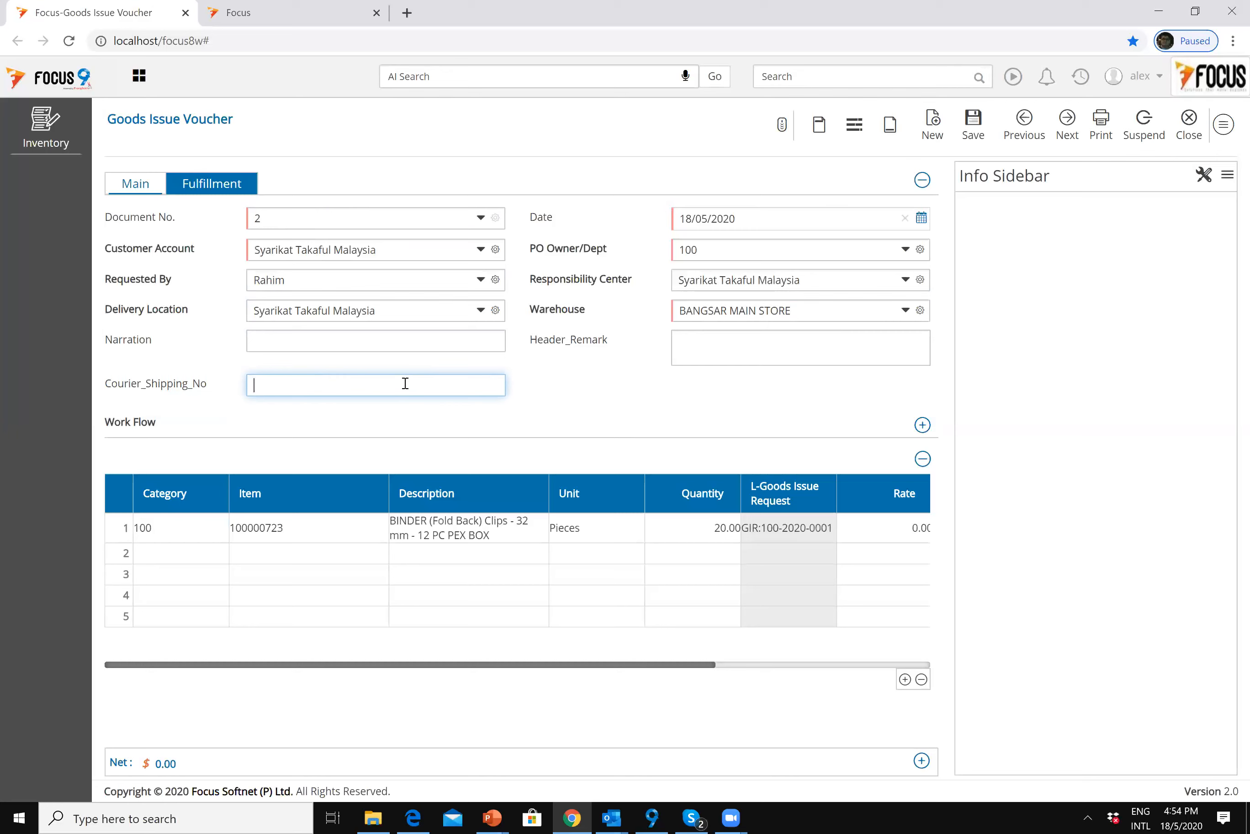
text(AW4545457478)
click(259, 386)
key(Left)
text(L)
click(974, 131)
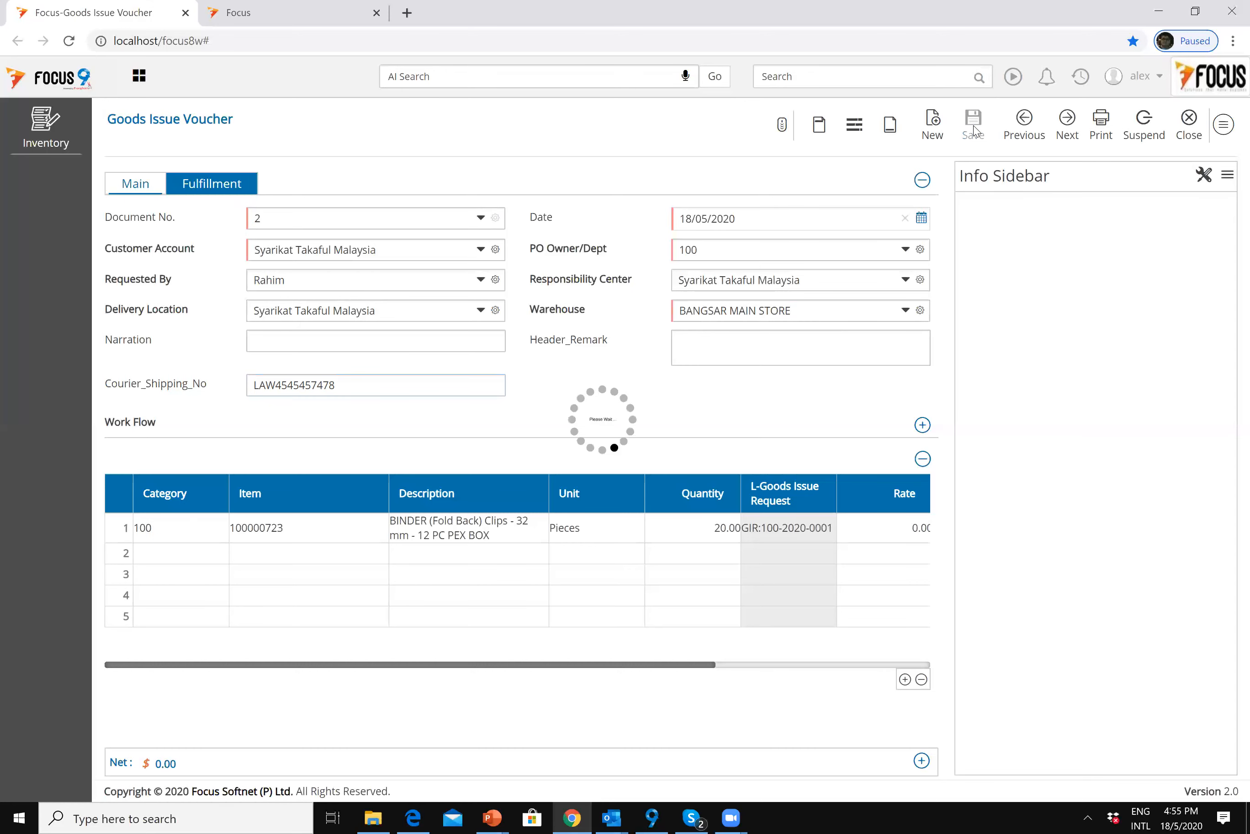
Step: Close the saved goods issue voucher and its voucher list
click(922, 182)
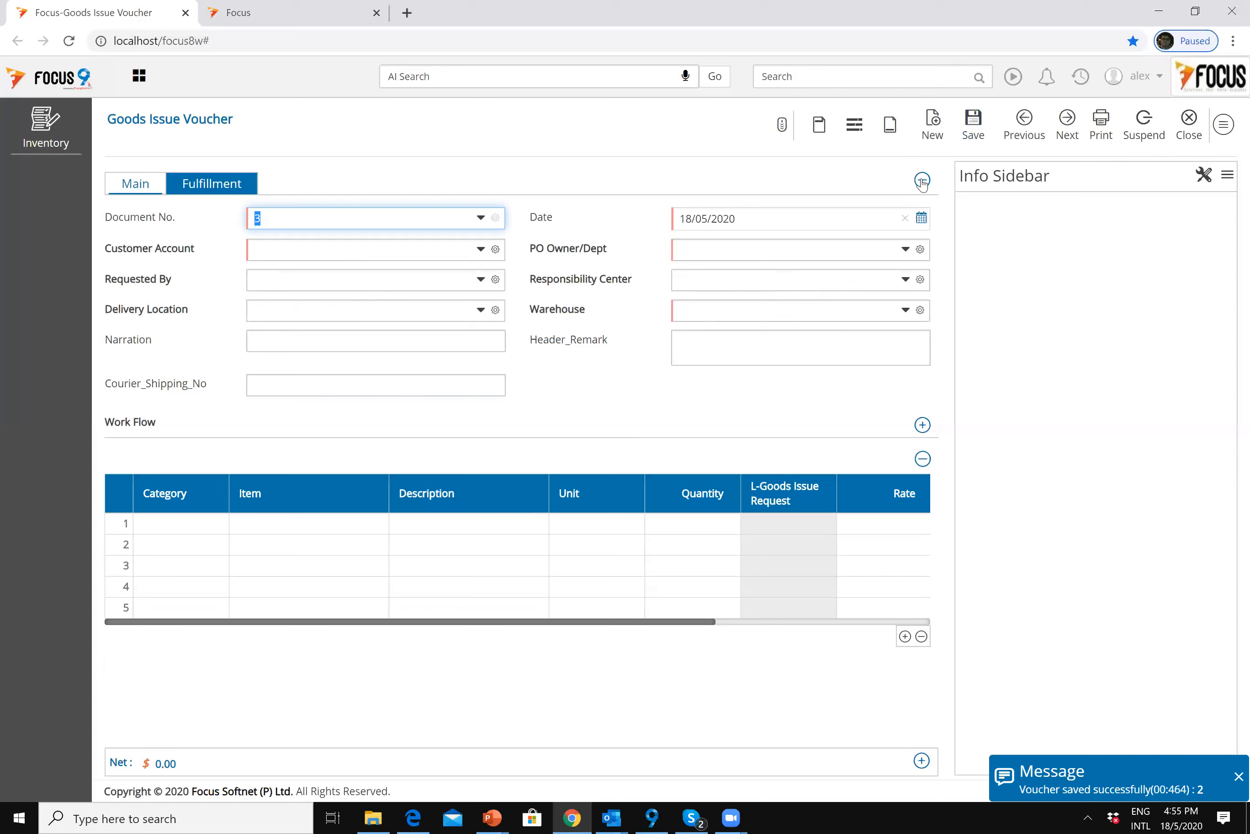
click(1189, 131)
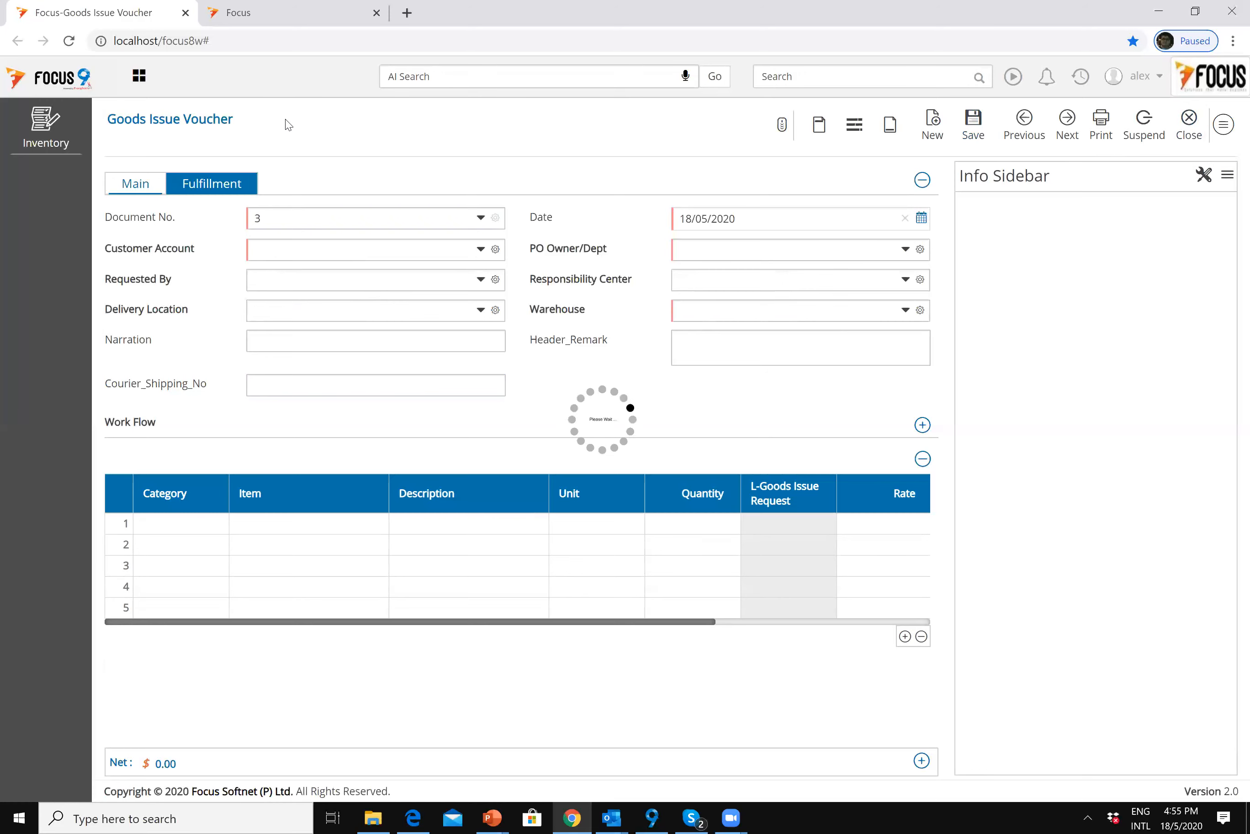
click(1220, 128)
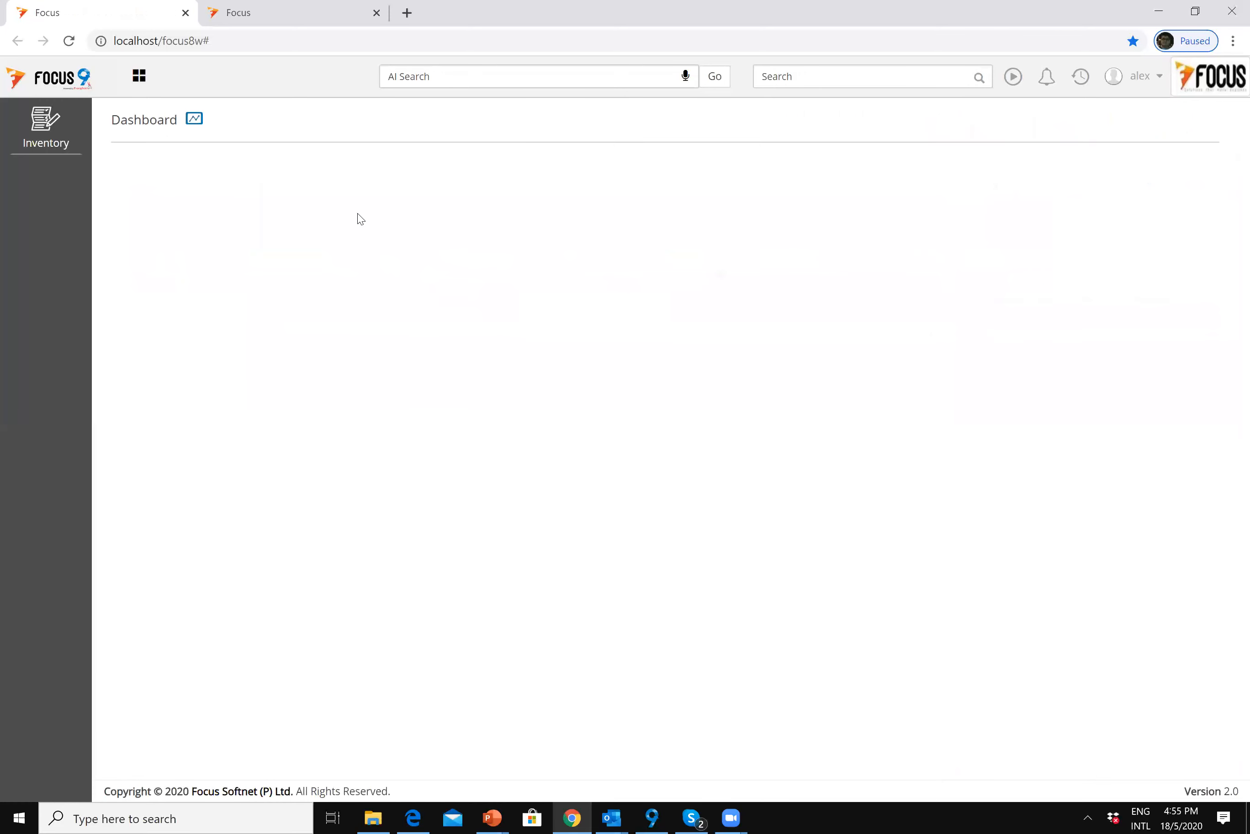
Step: Log out and sign back in as a different user, dismissing the introductory popup
click(1140, 76)
click(1055, 135)
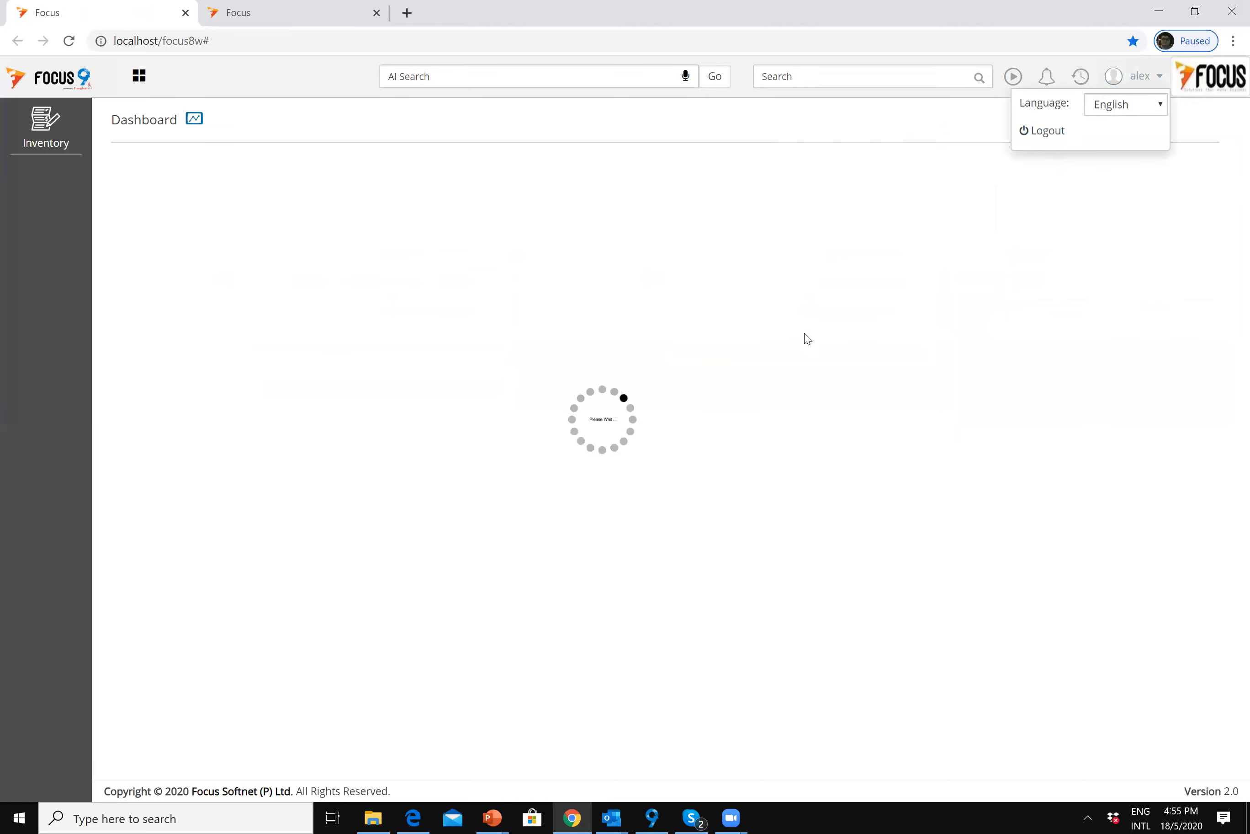
text(jacob)
key(Tab)
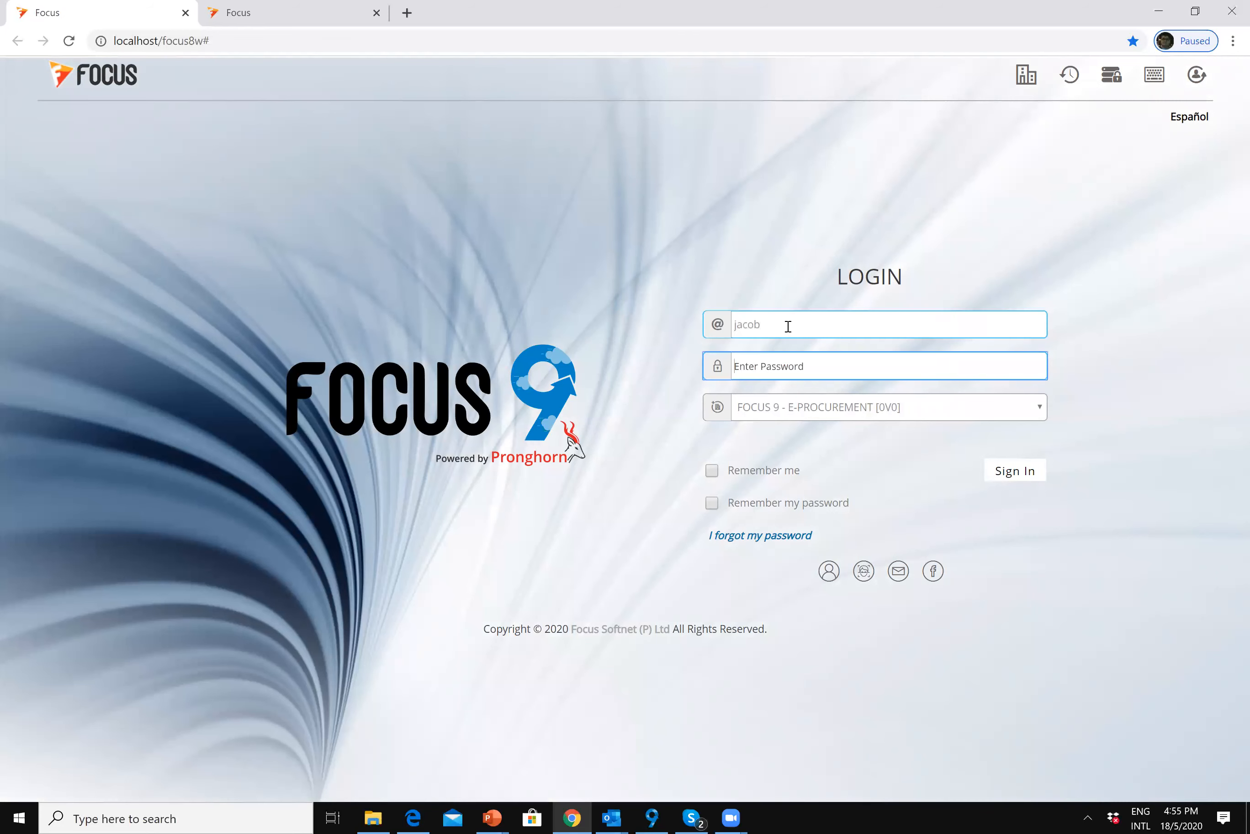
text(••)
key(Return)
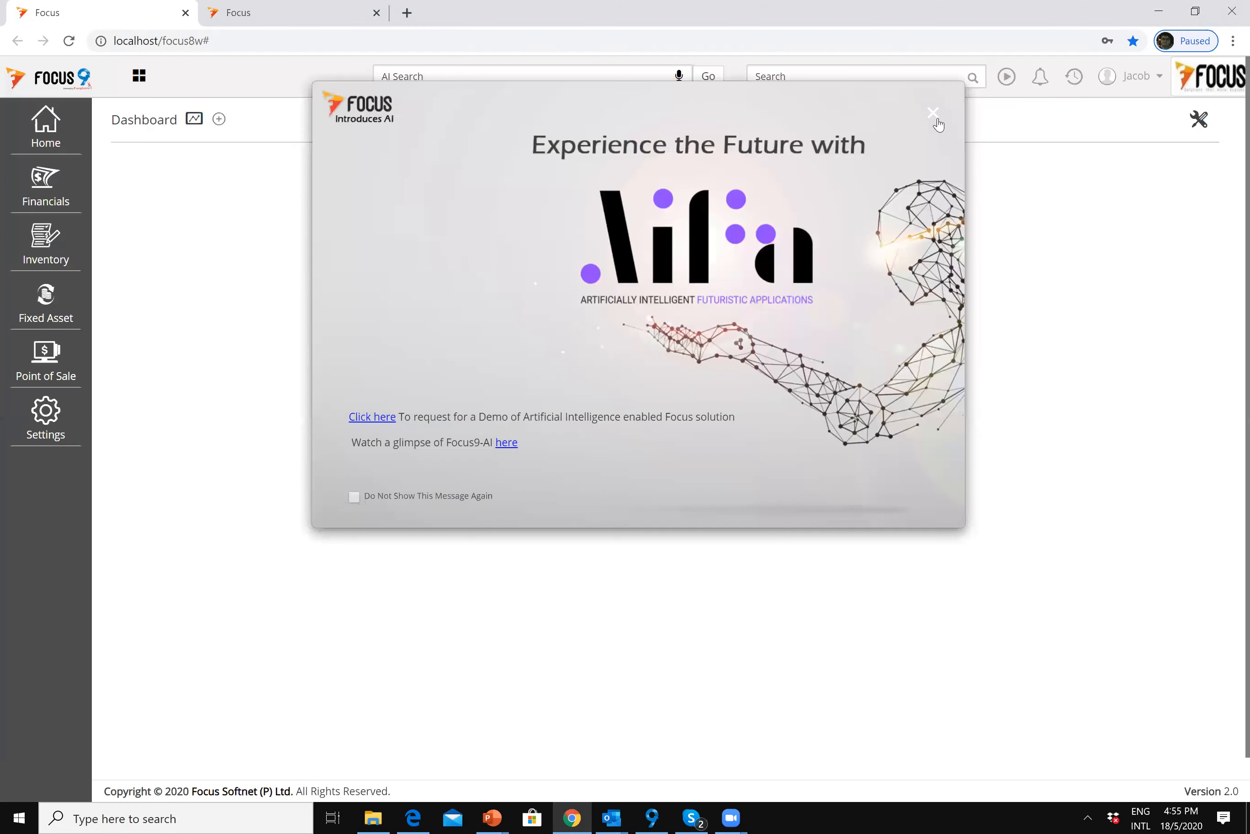
click(937, 120)
click(189, 119)
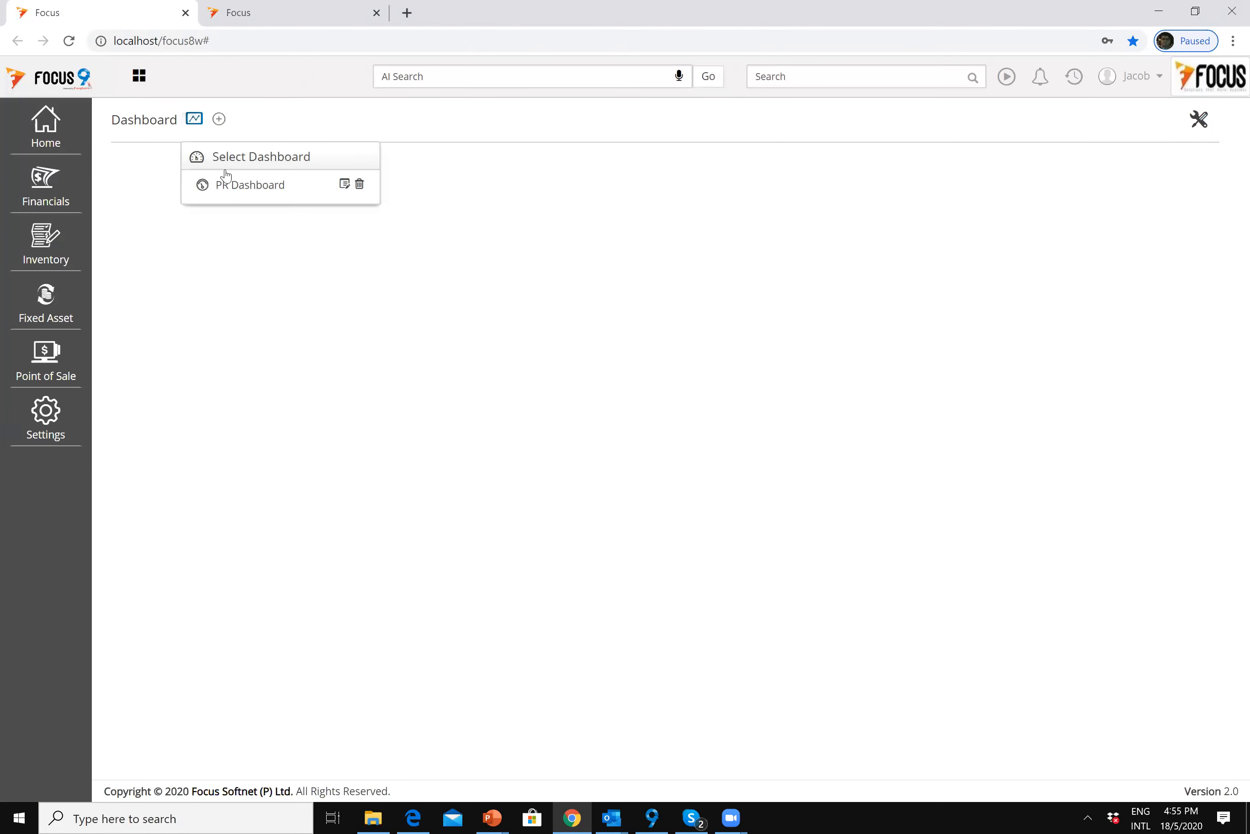
Step: Show the PR Dashboard, switching Purchase By Departments to a table and back to a chart
click(237, 187)
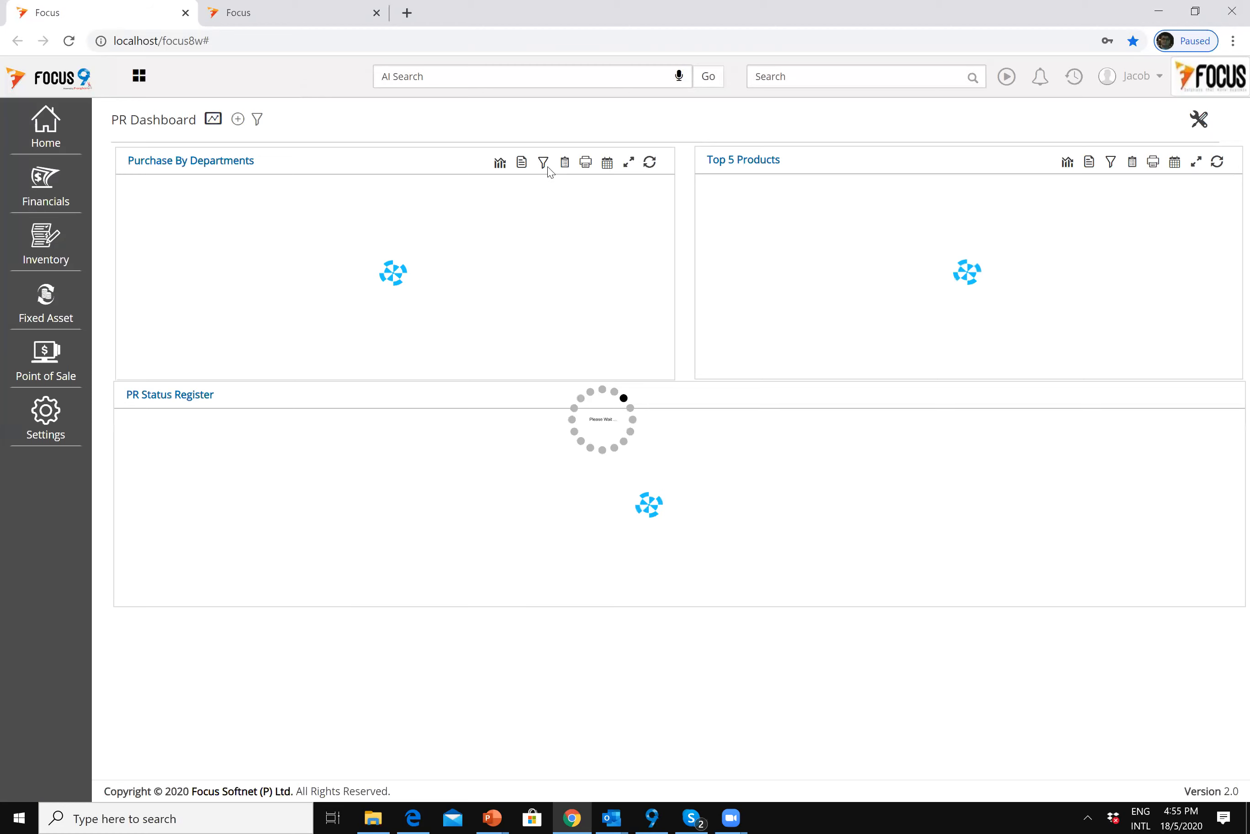
click(520, 167)
click(520, 166)
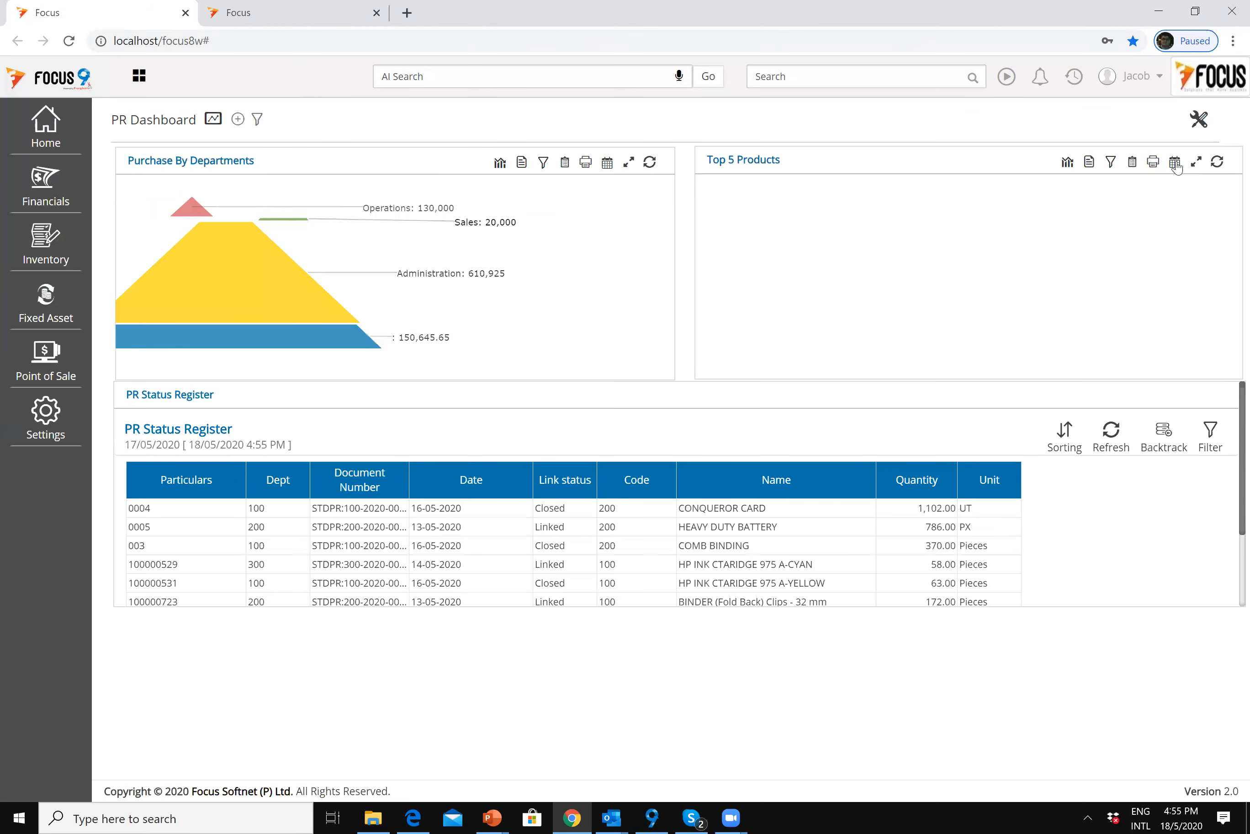
click(1090, 167)
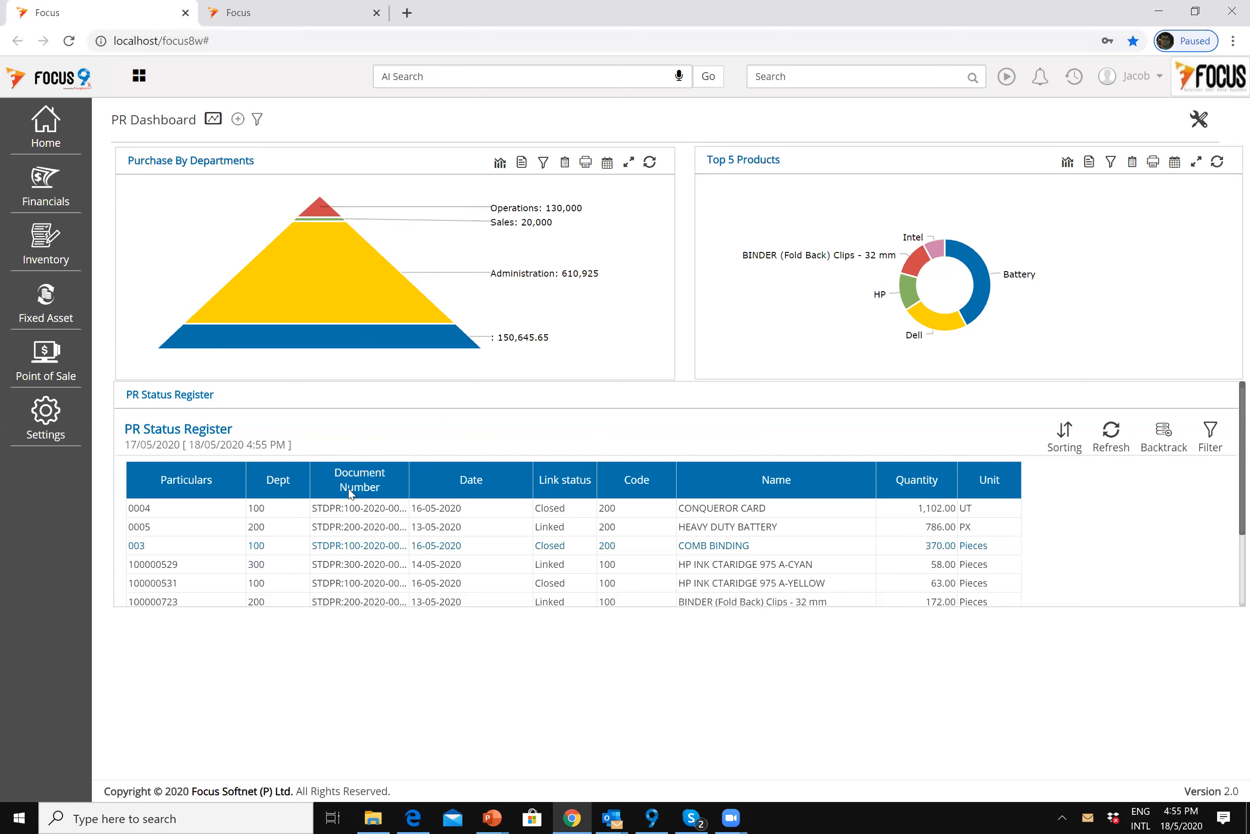
click(46, 249)
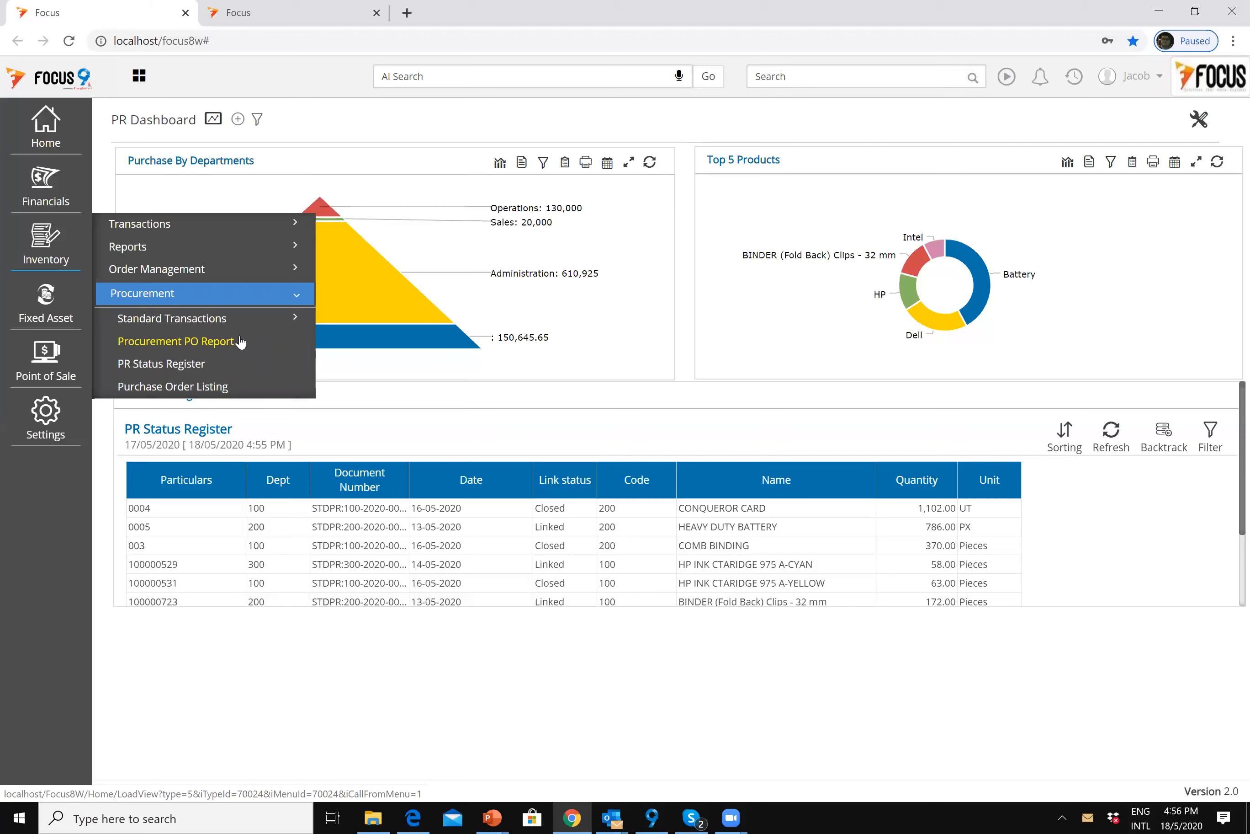
Step: Run the Purchases Orders Report for the current month (May 2020) with output to screen
click(245, 276)
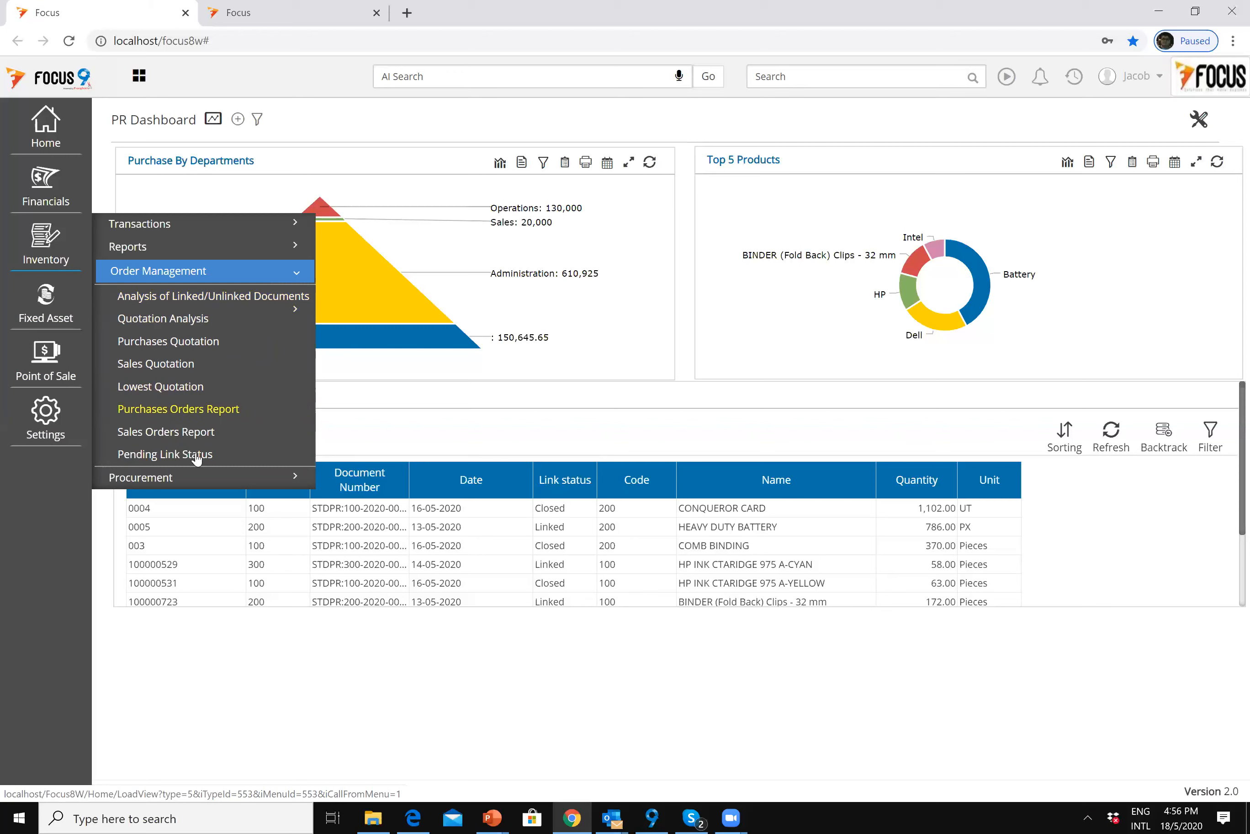
click(200, 414)
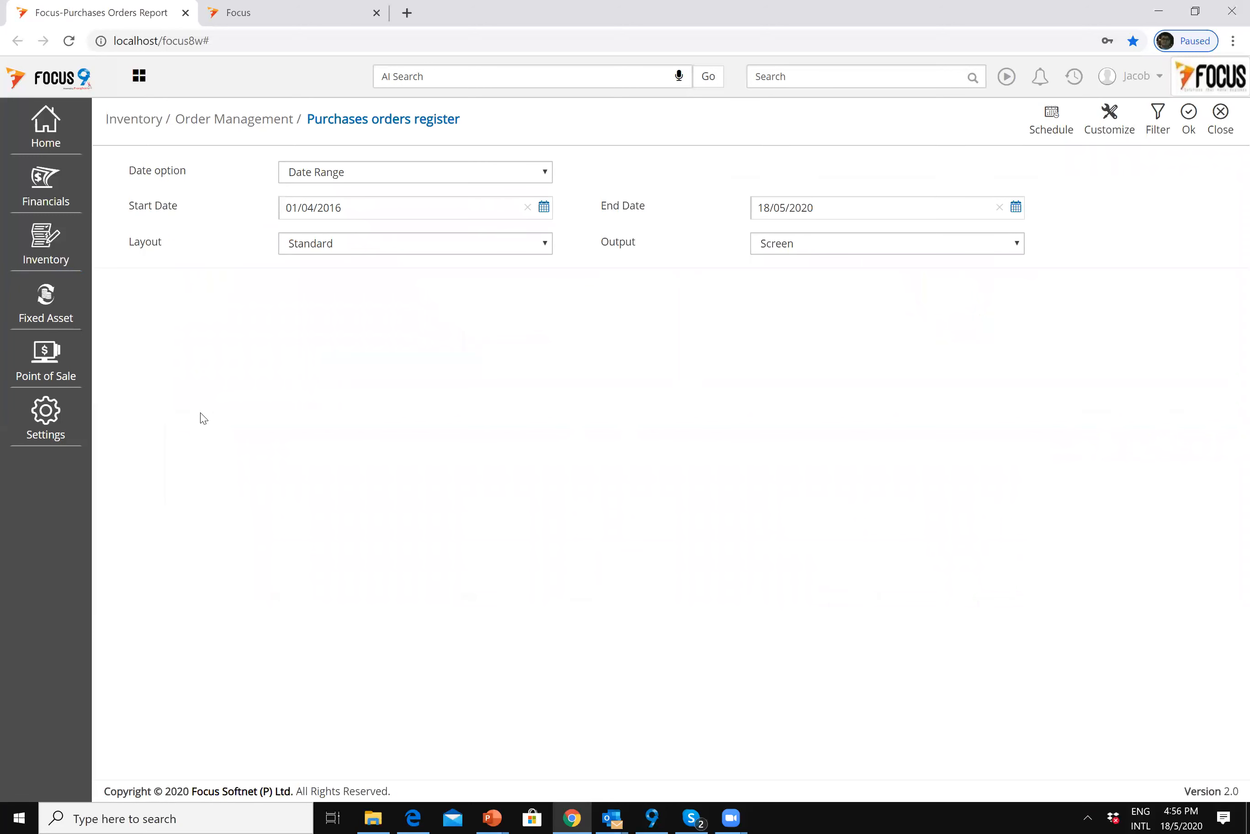
click(480, 180)
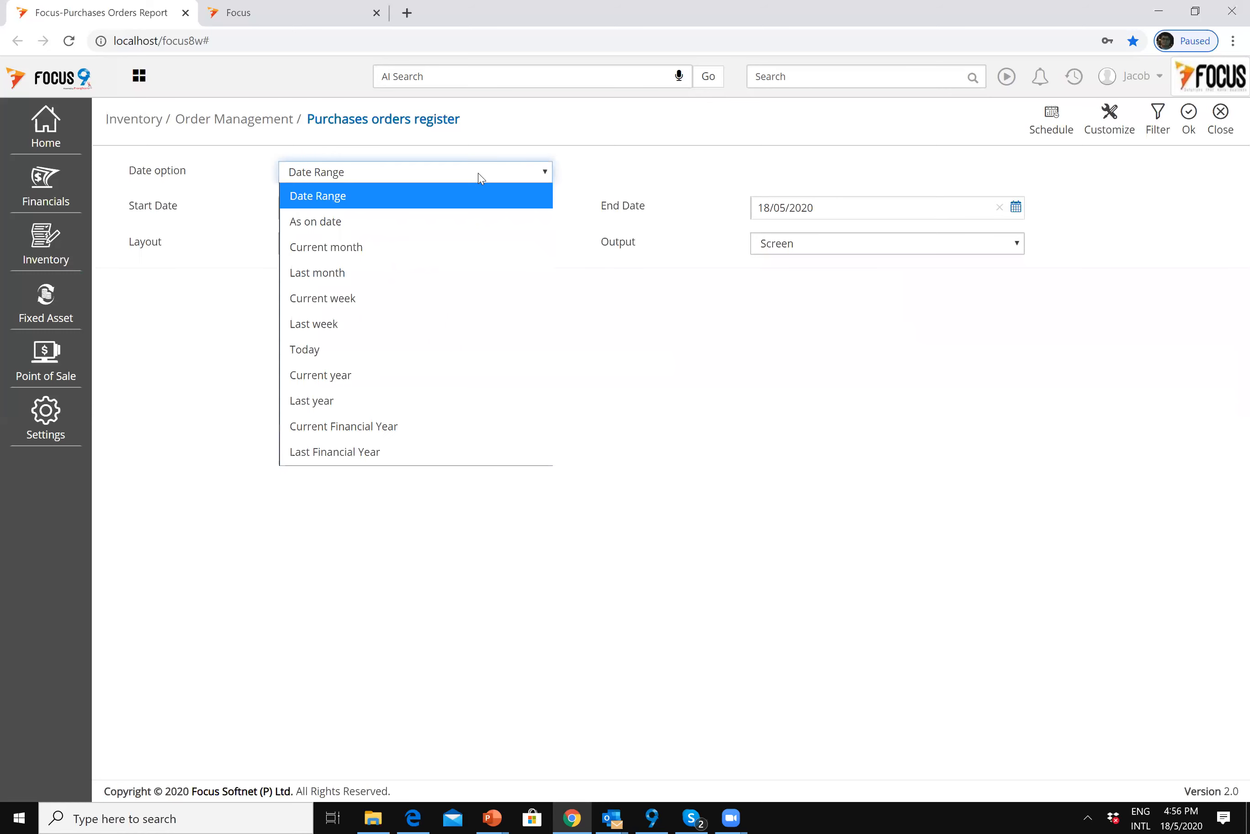
click(447, 247)
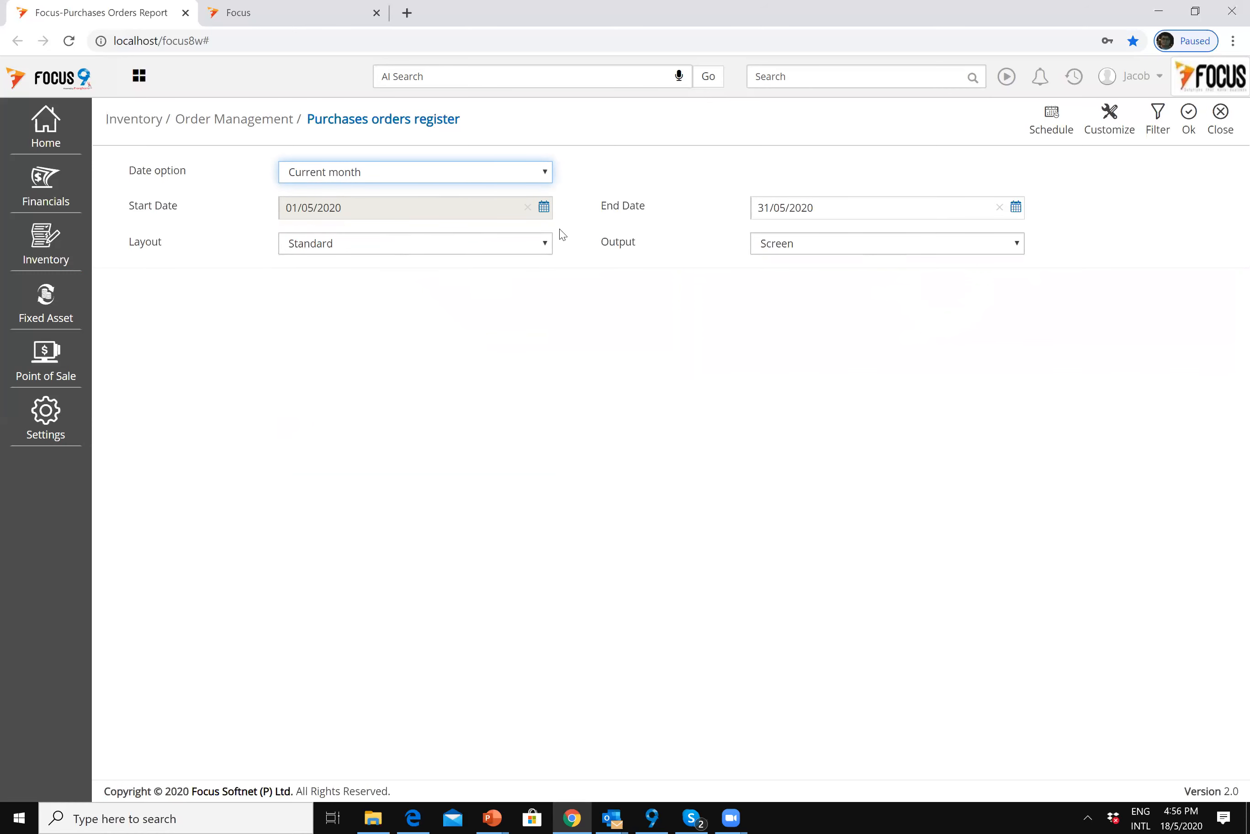
click(531, 179)
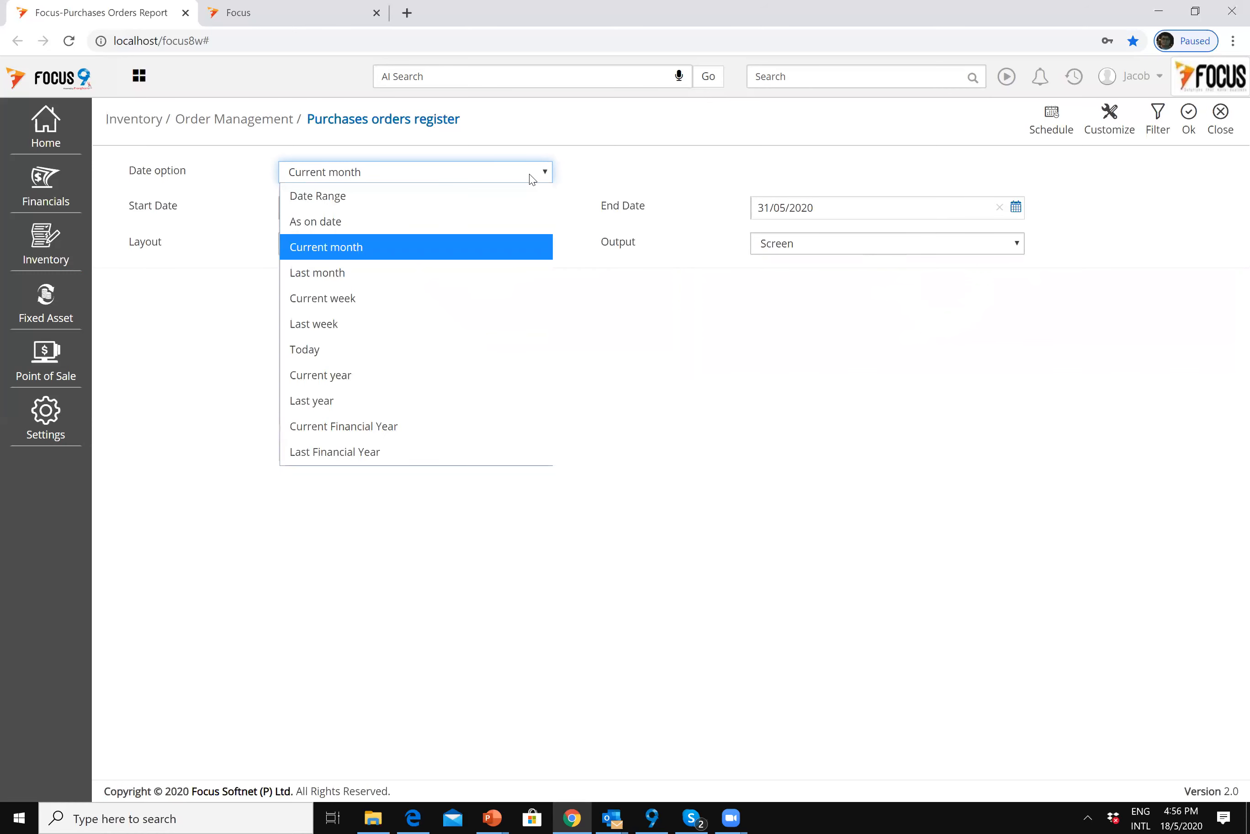
click(518, 246)
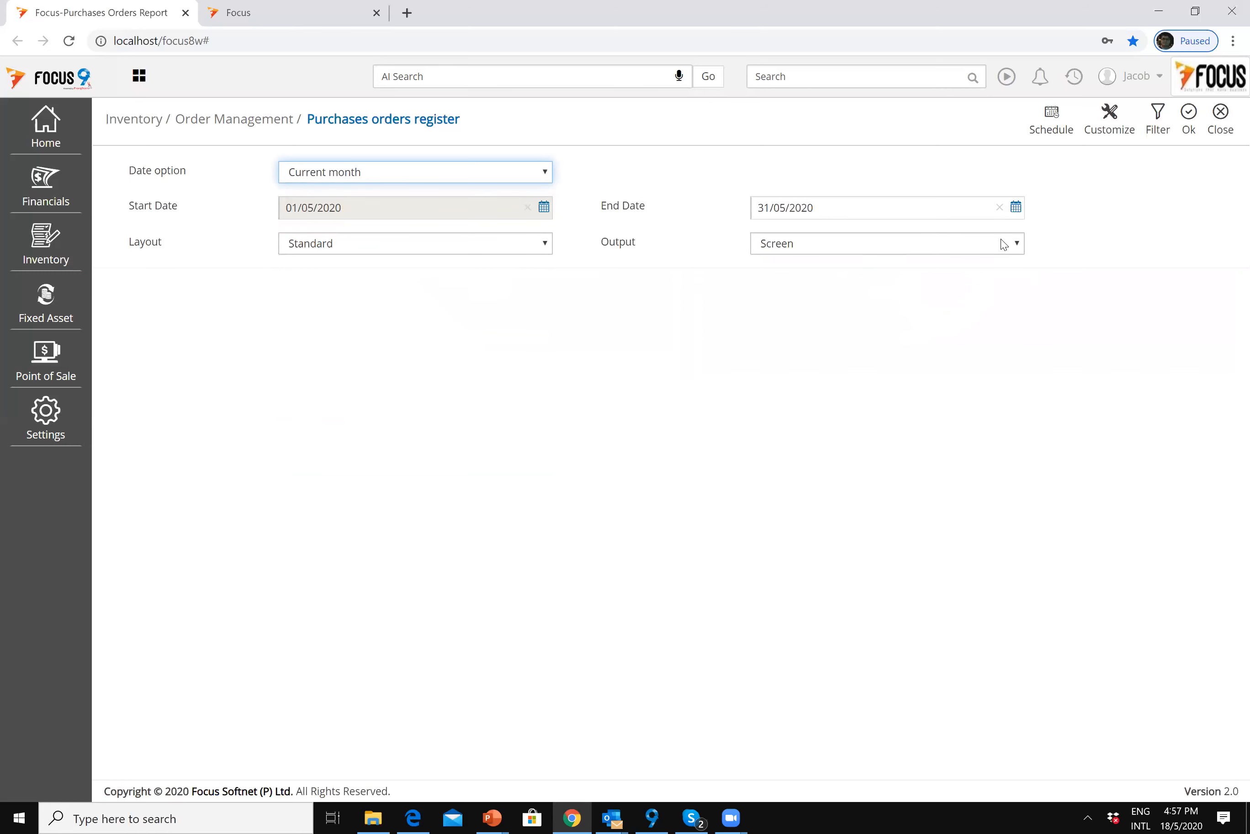
click(833, 250)
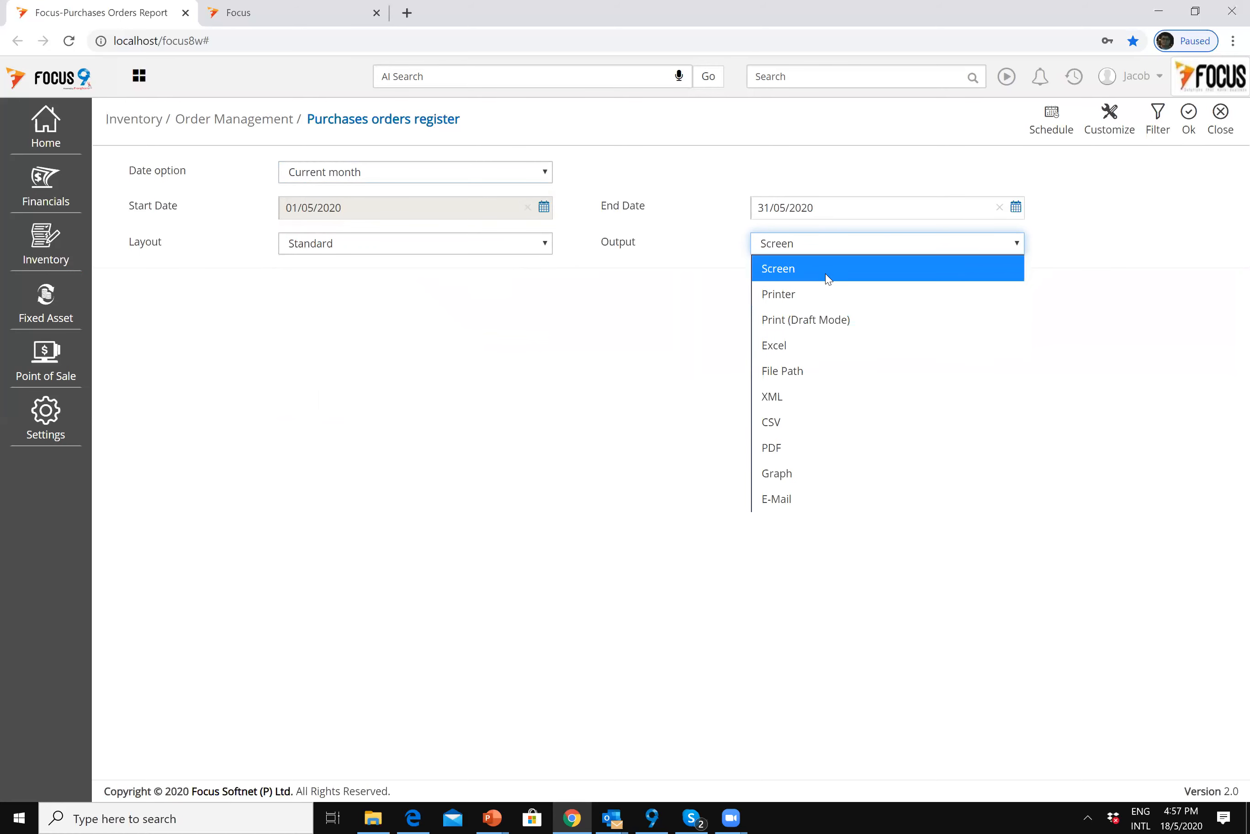
click(825, 273)
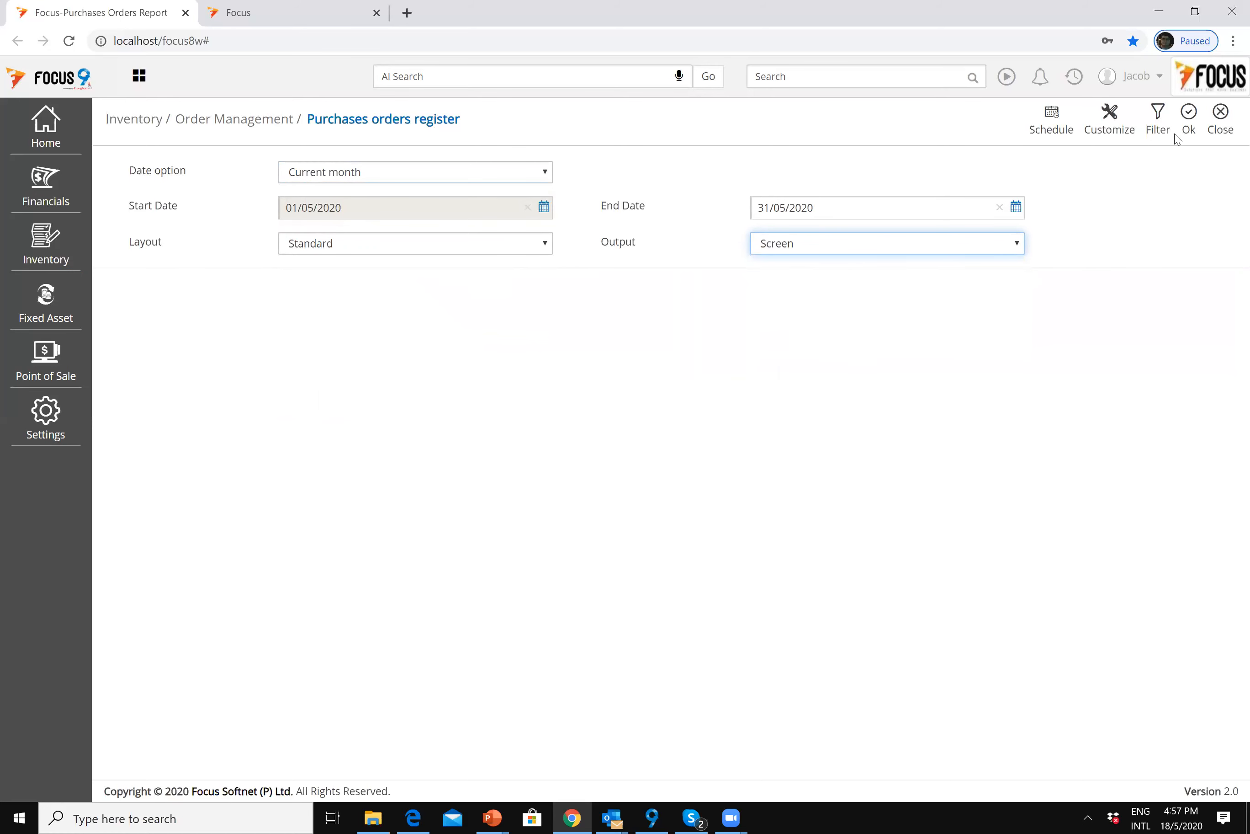
click(1187, 121)
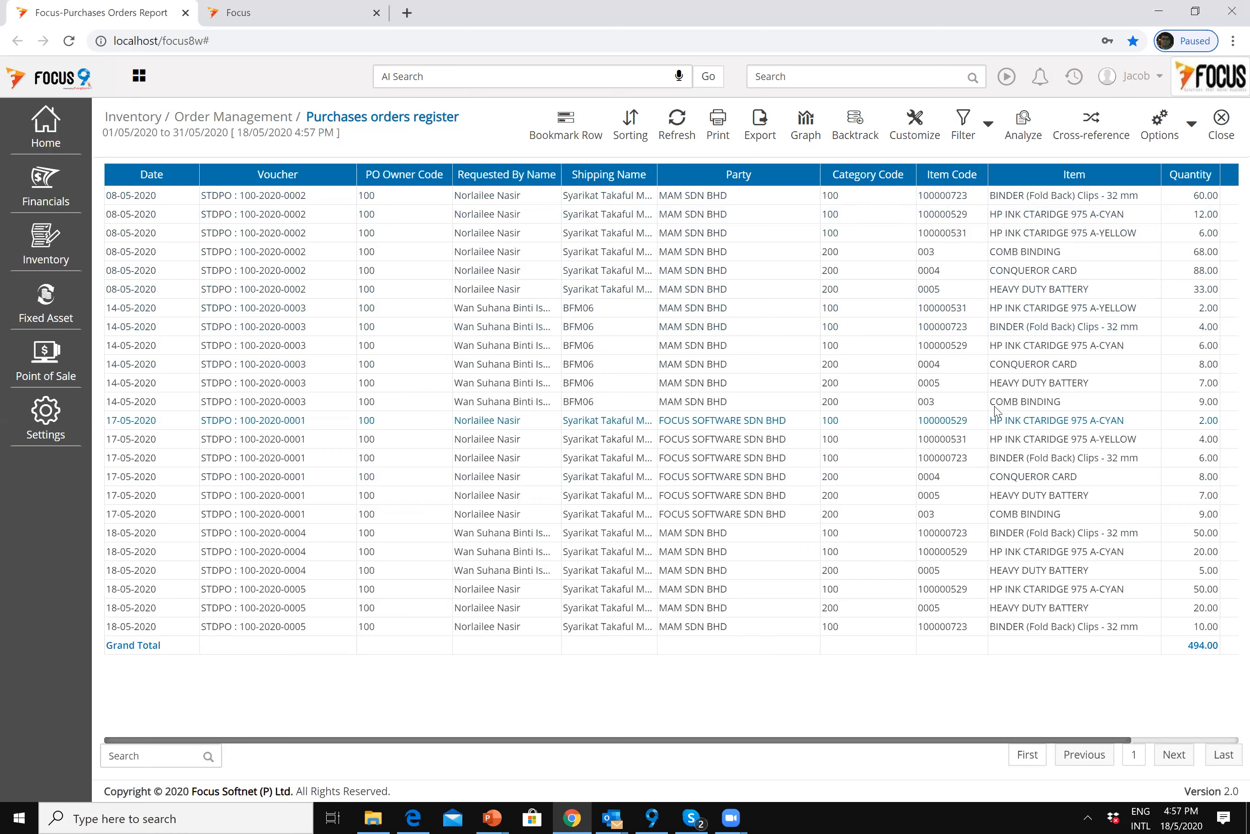
Step: Drag across the bottom of the purchases orders register report
drag(1120, 738, 502, 711)
Step: Chart Quantity by date as a bar graph (267, 36, 36, 155), then return to the table
click(801, 125)
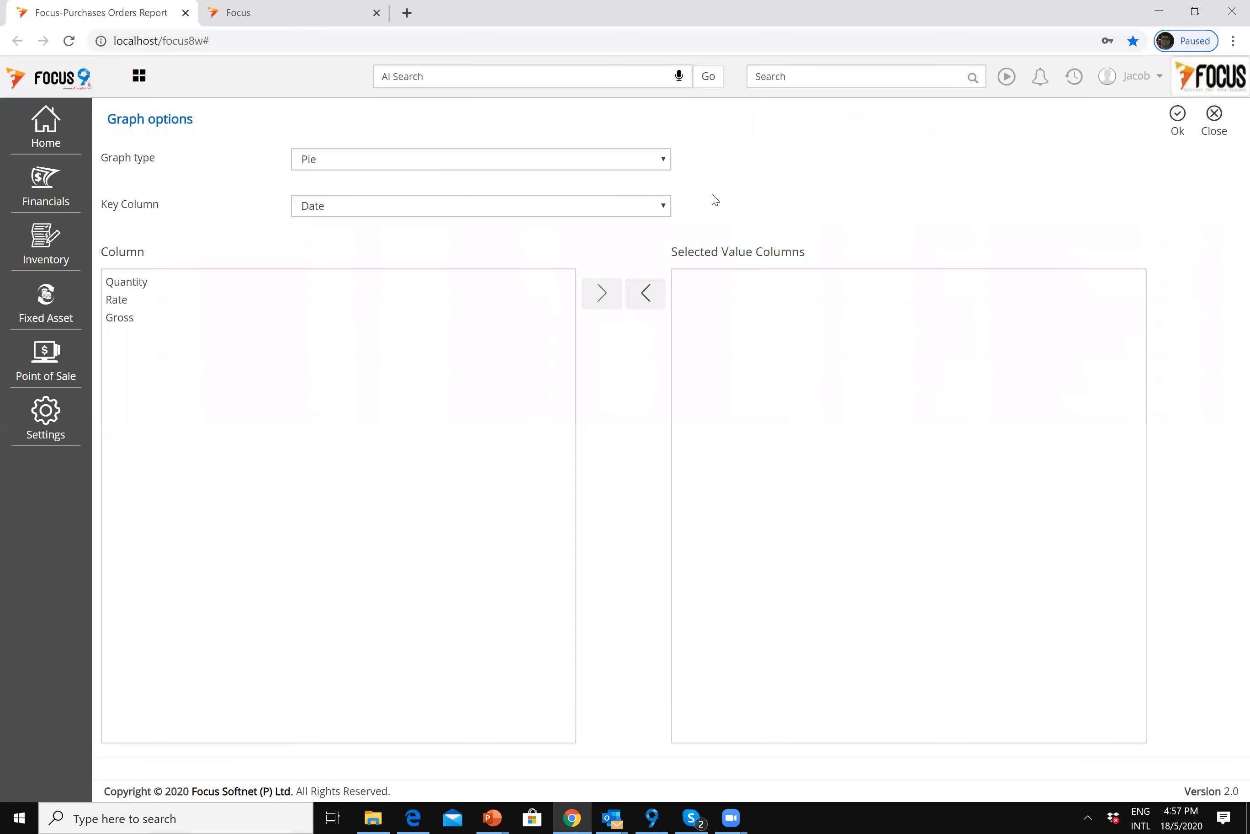
click(138, 285)
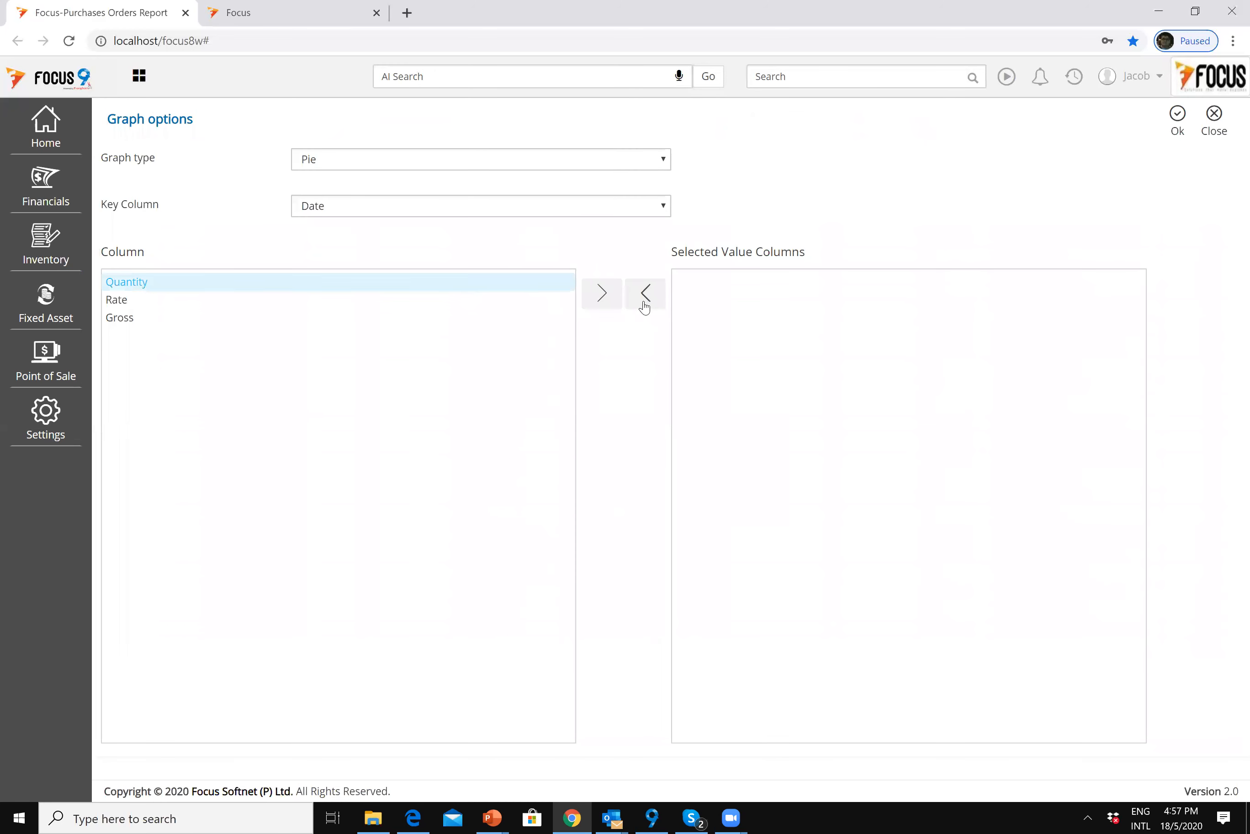
click(598, 299)
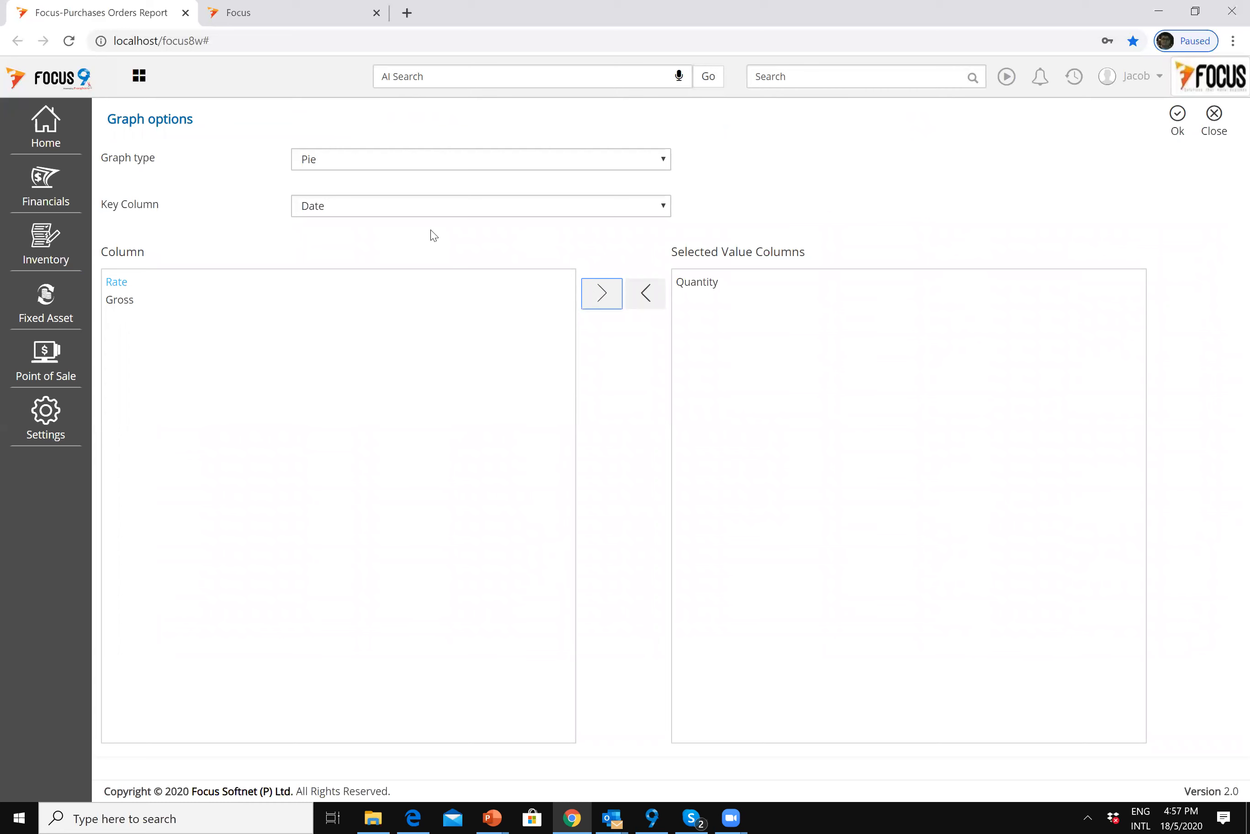
click(366, 164)
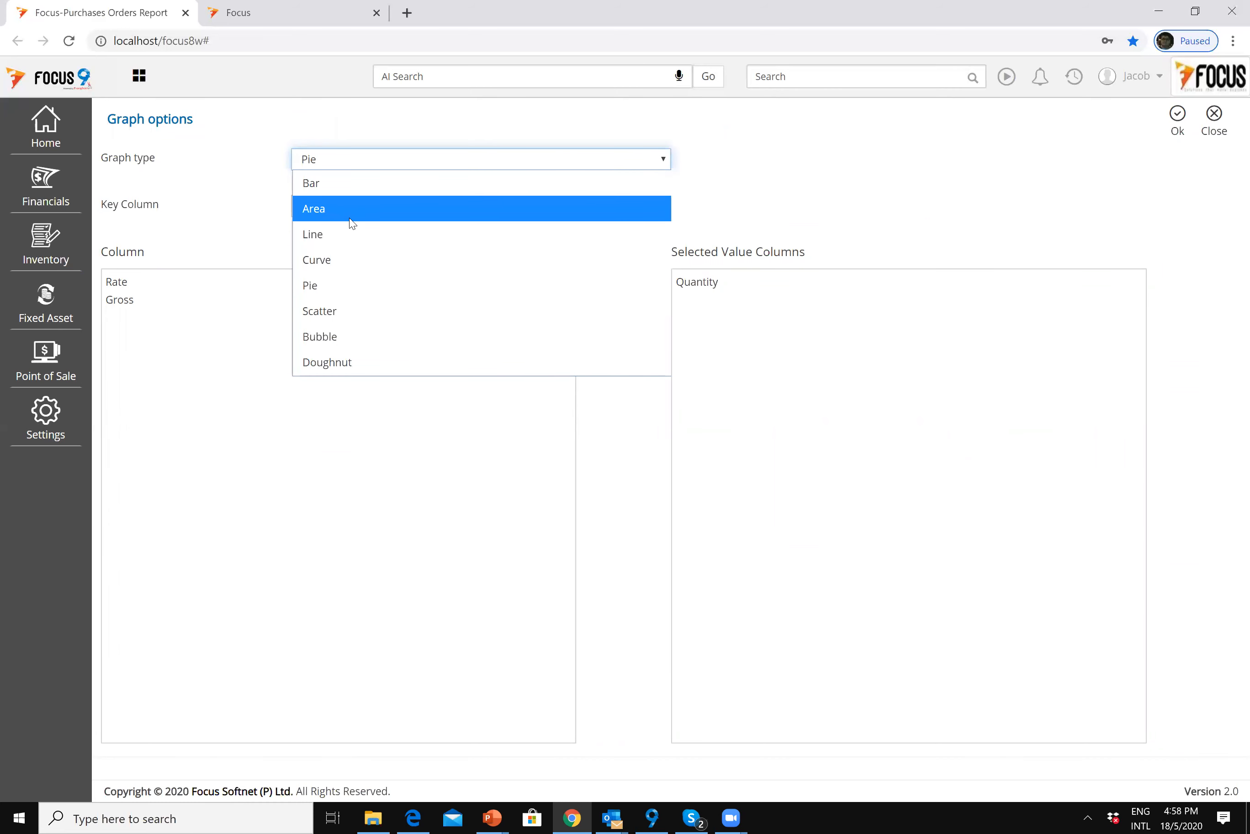
click(347, 185)
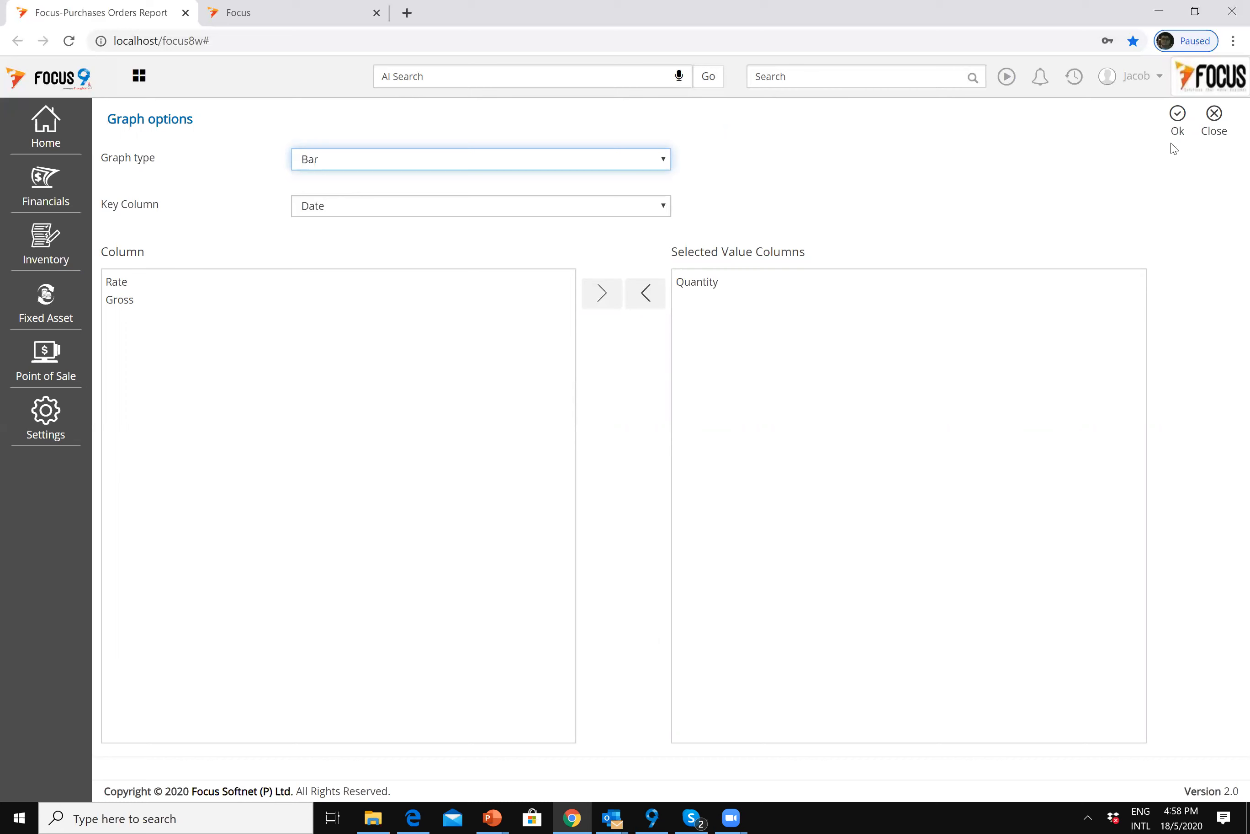
click(1176, 114)
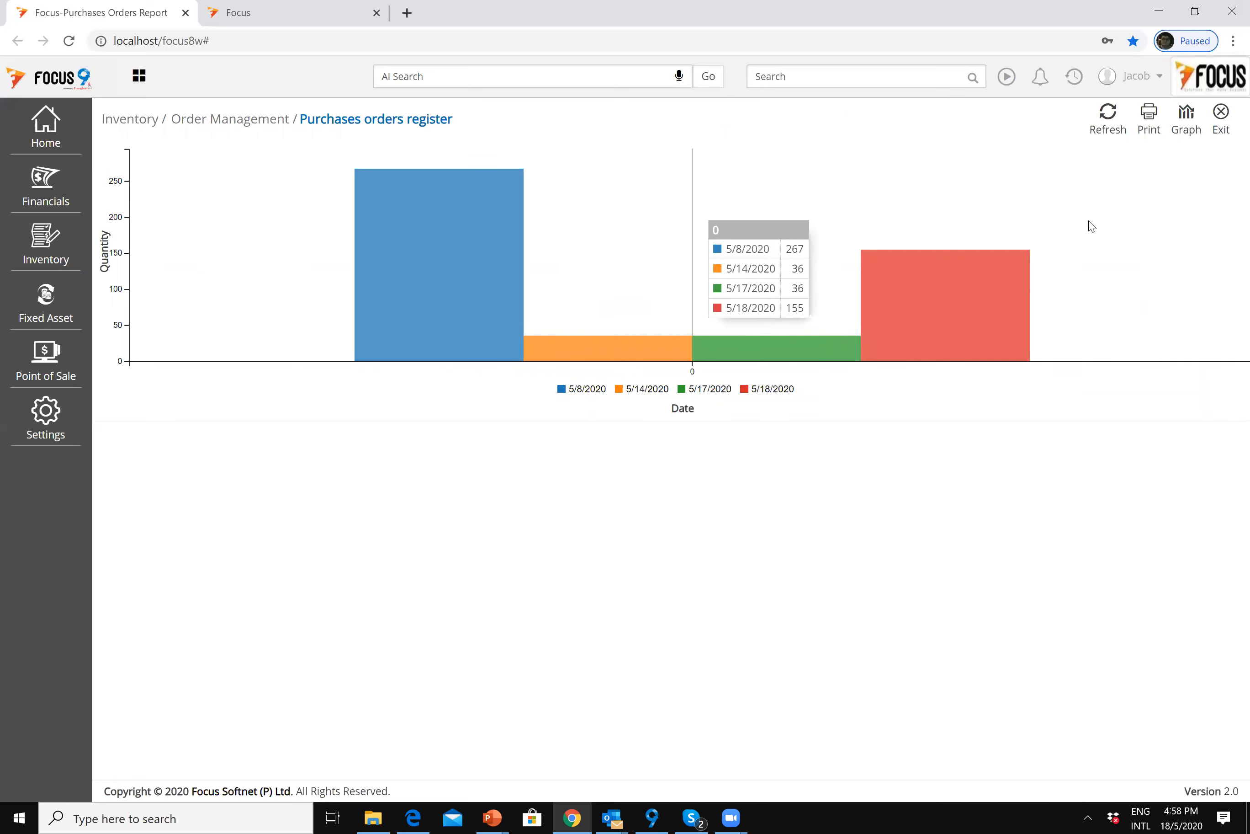
click(1221, 112)
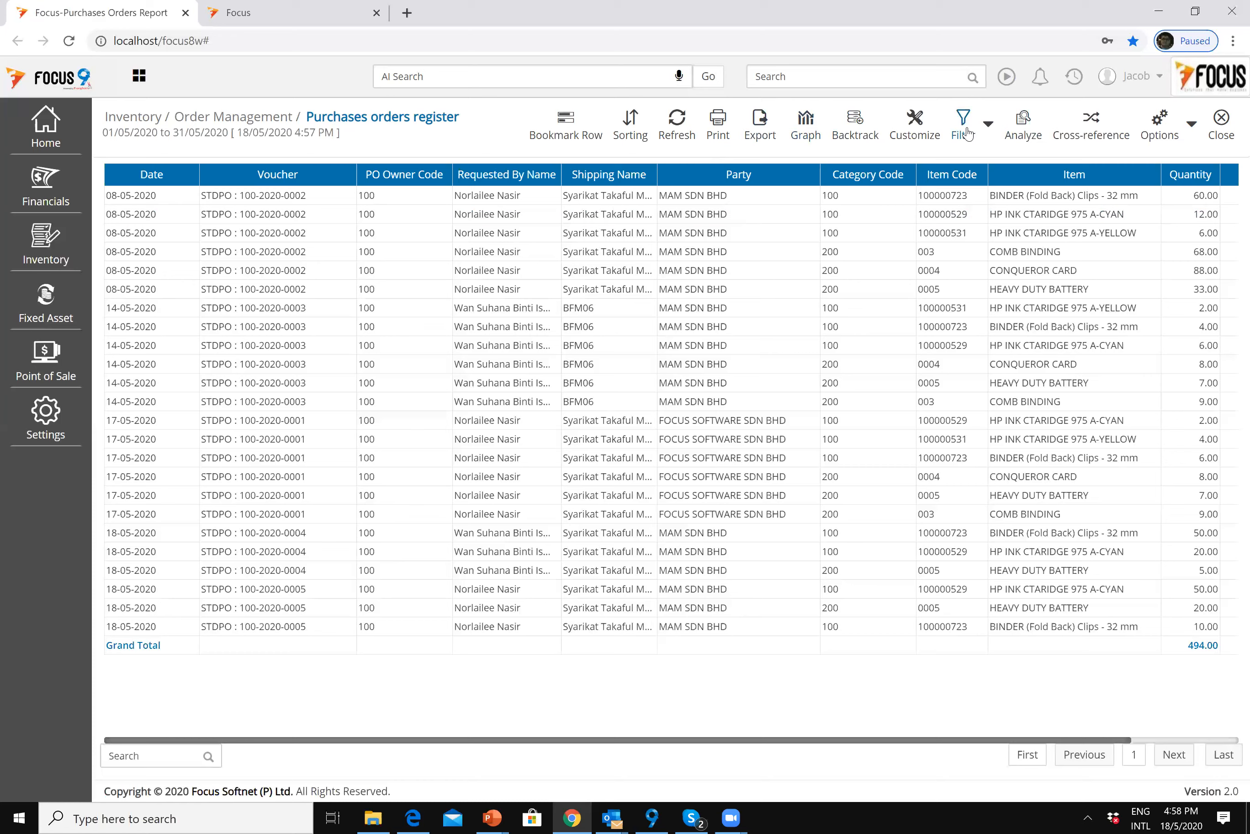
Step: Close the register and start a report filter with vendor MAM SDN BHD
click(1221, 121)
click(1158, 119)
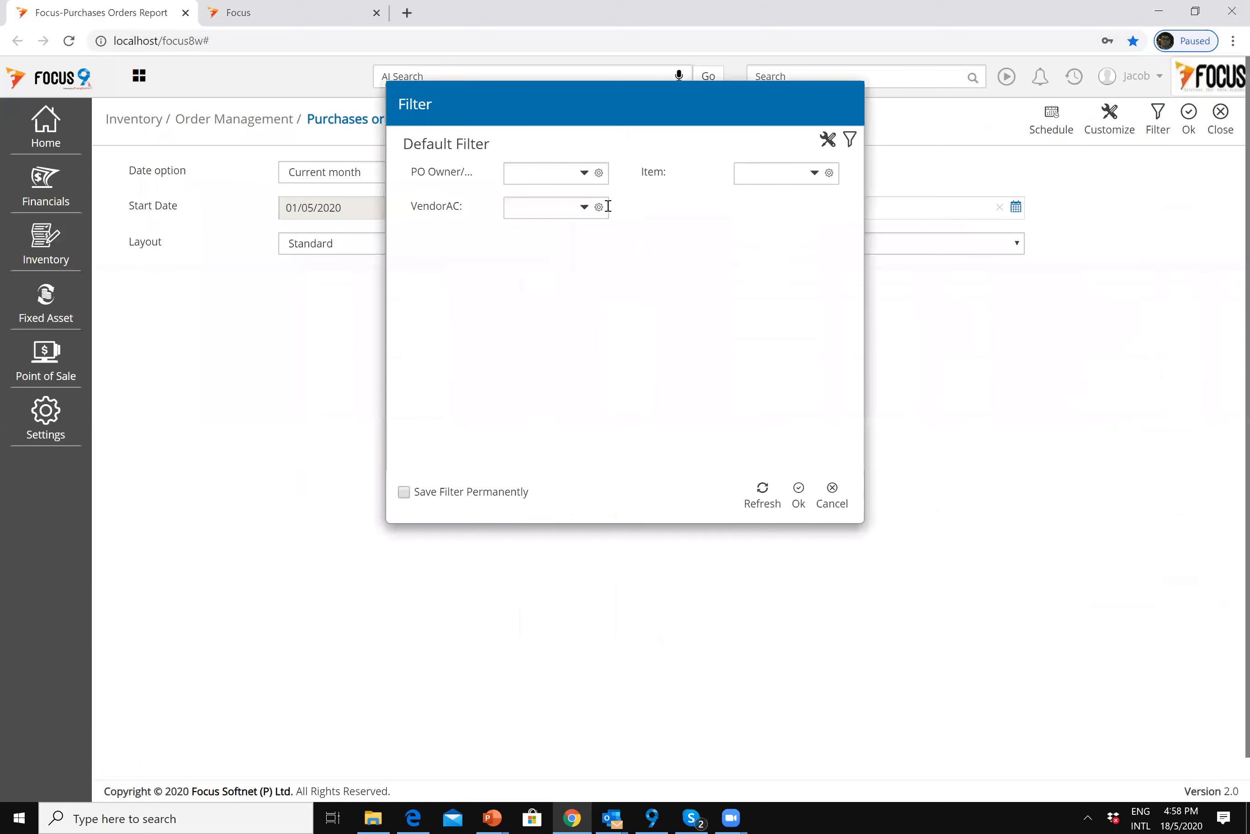
click(552, 207)
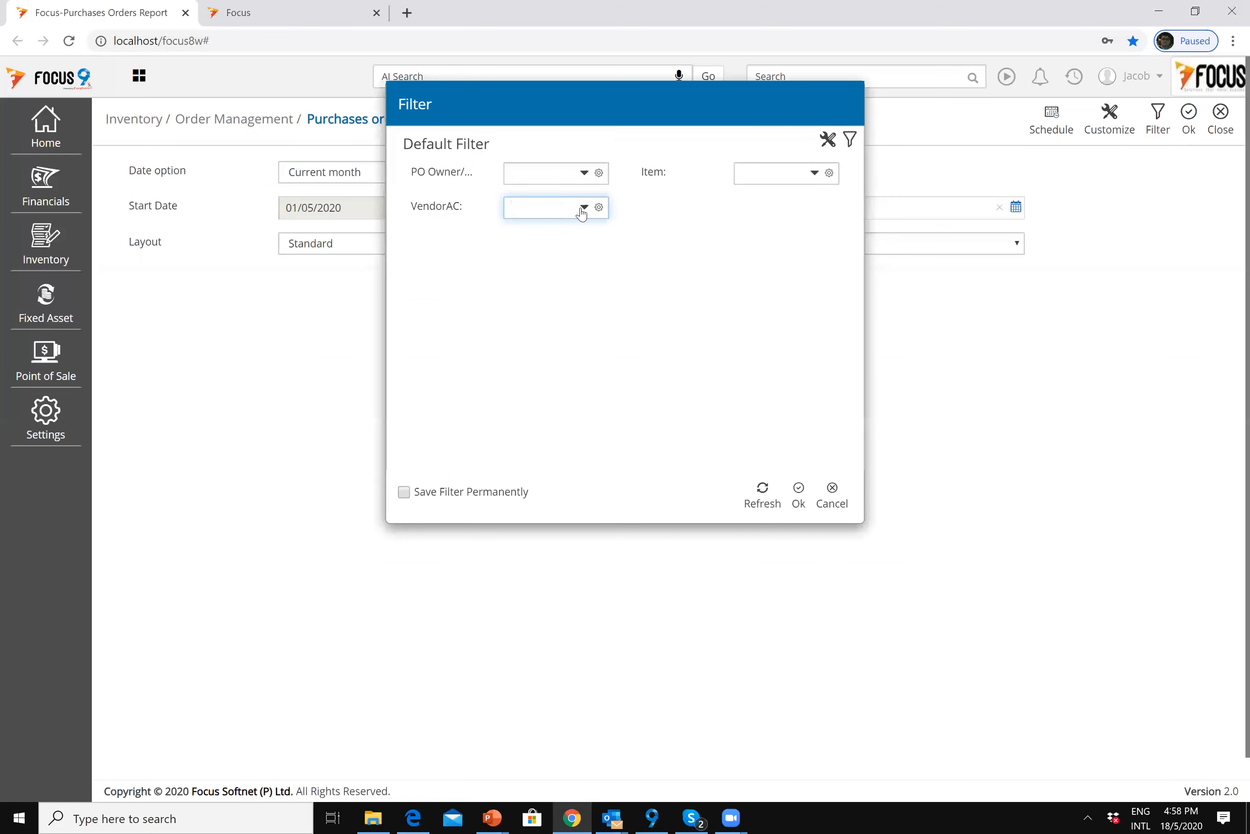
click(583, 208)
text(mam)
click(562, 250)
Step: Add Delivery Location Name to the available filter fields
click(829, 147)
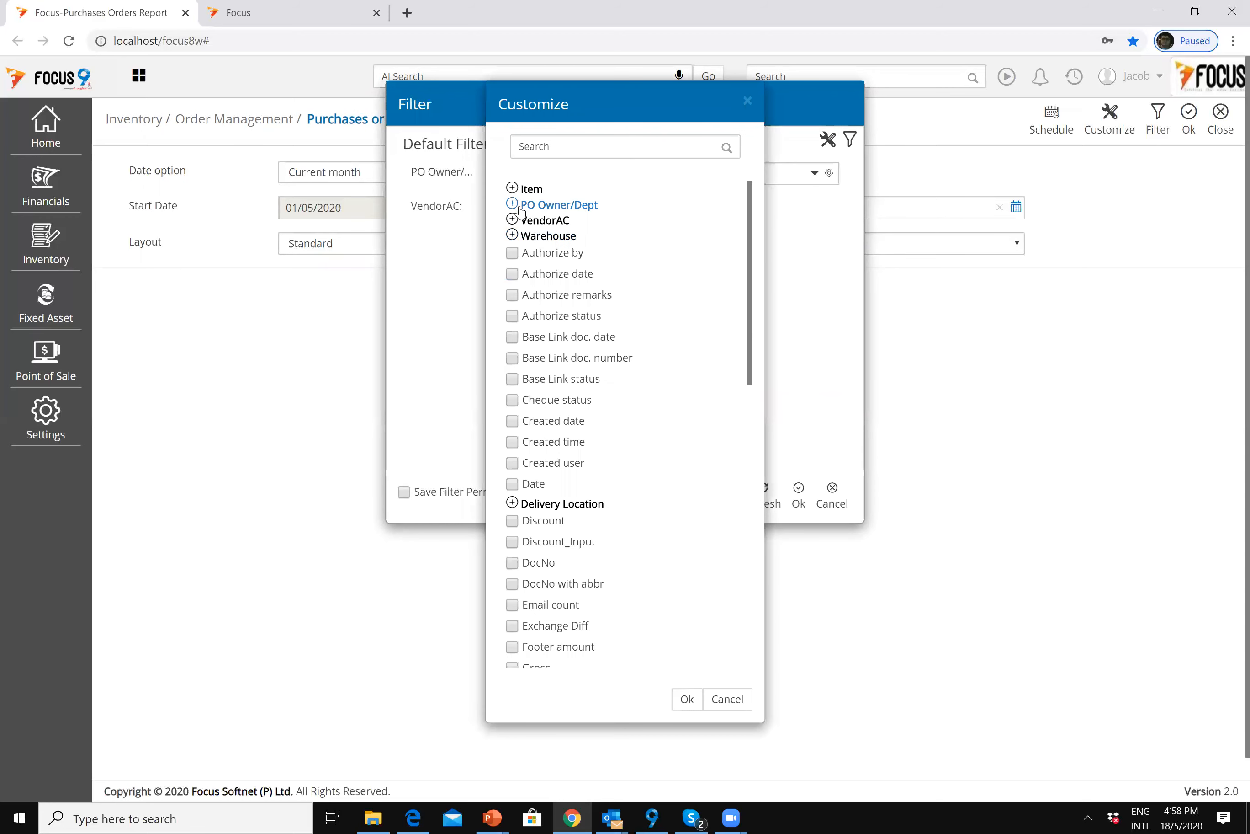
click(512, 204)
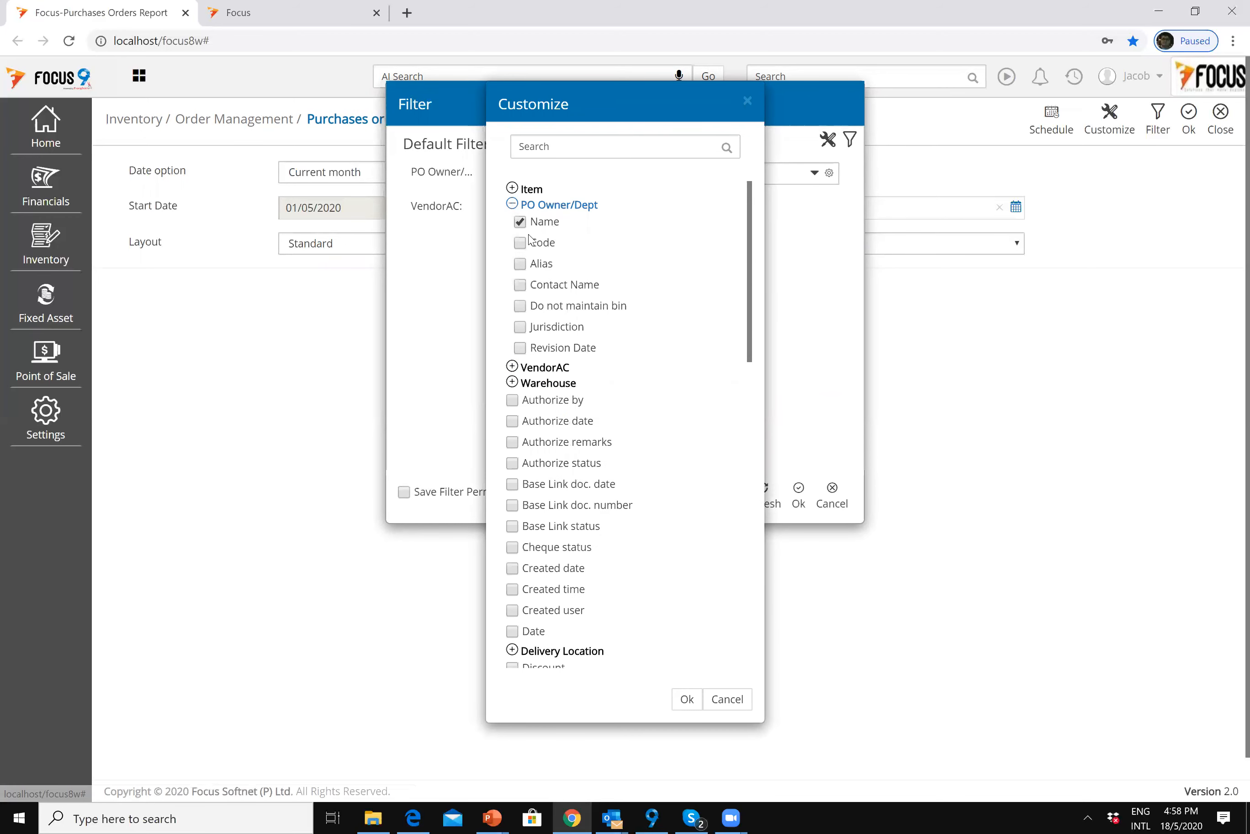
click(512, 205)
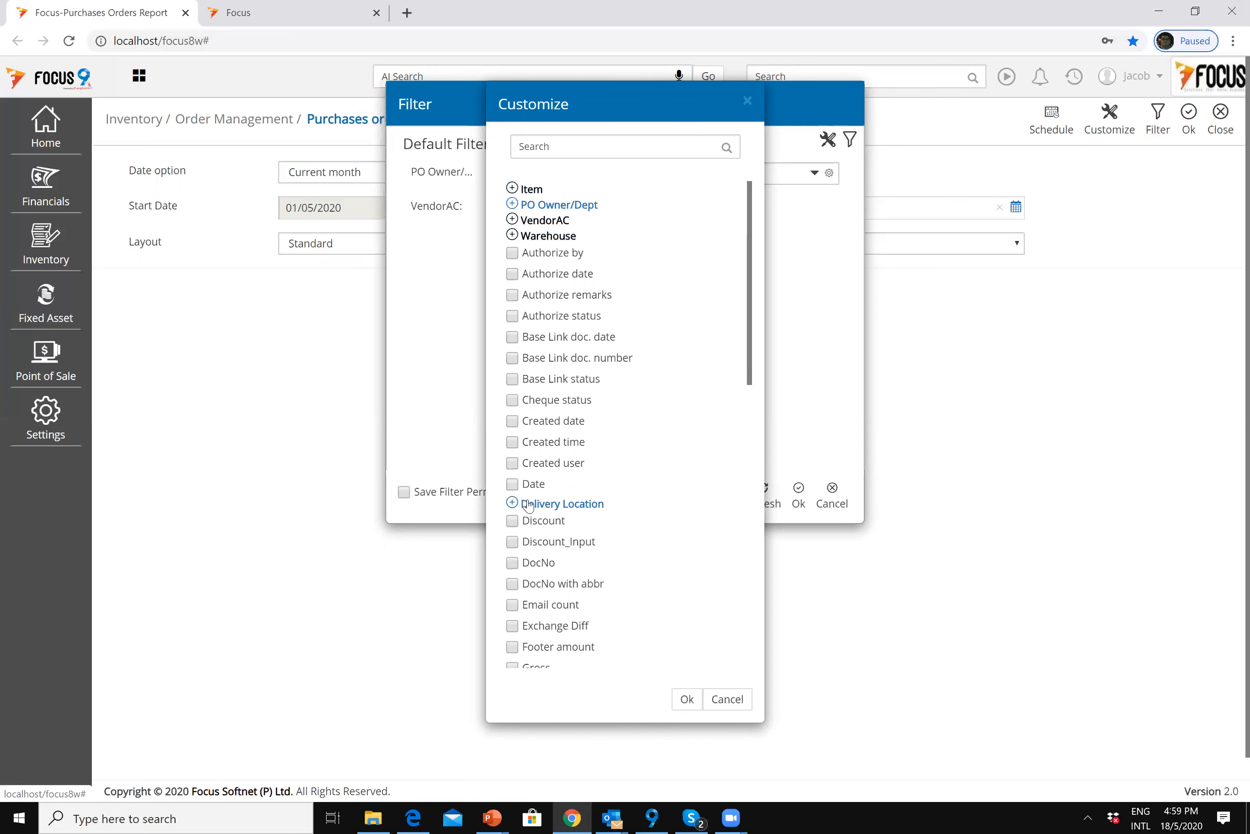
click(511, 502)
click(520, 520)
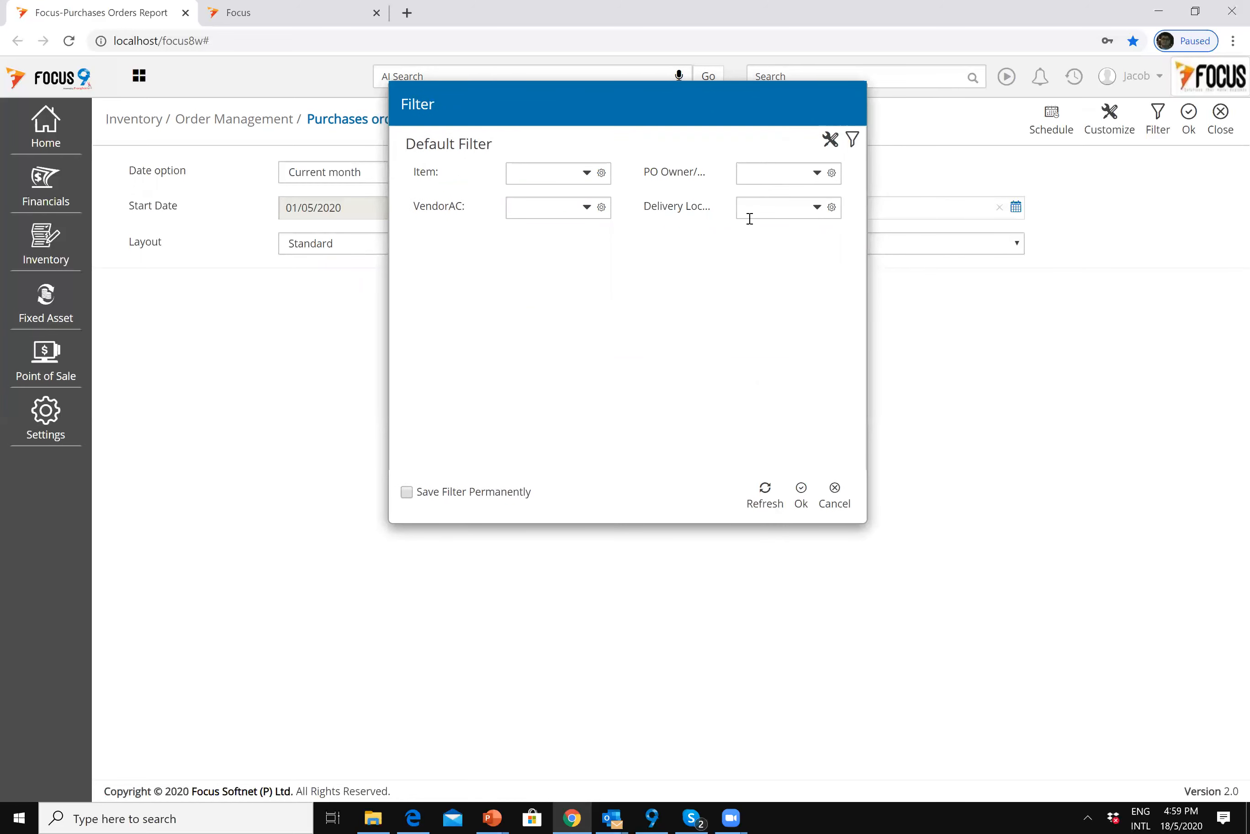
Step: Filter on vendor MAM SDN BHD and PO owner 200, then apply the filter
click(568, 209)
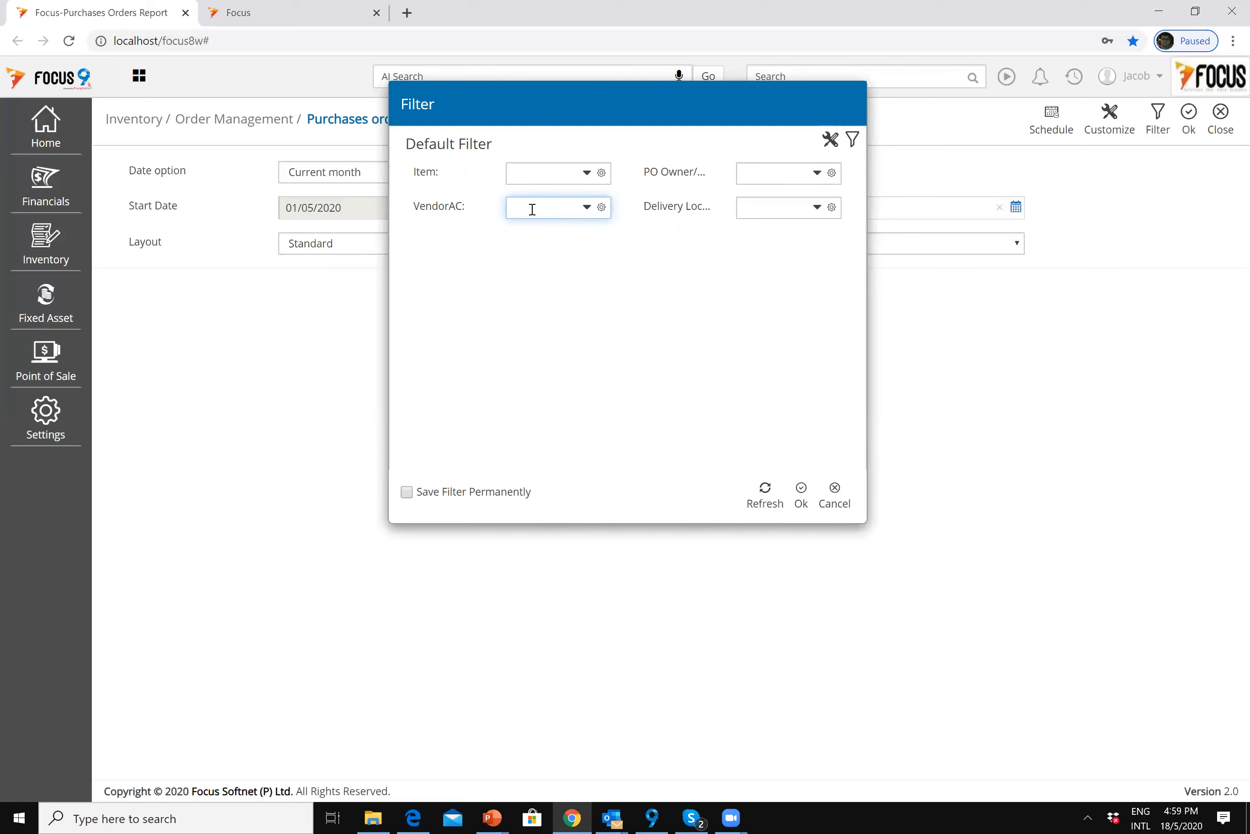
text(mam)
click(716, 245)
click(761, 172)
text(200)
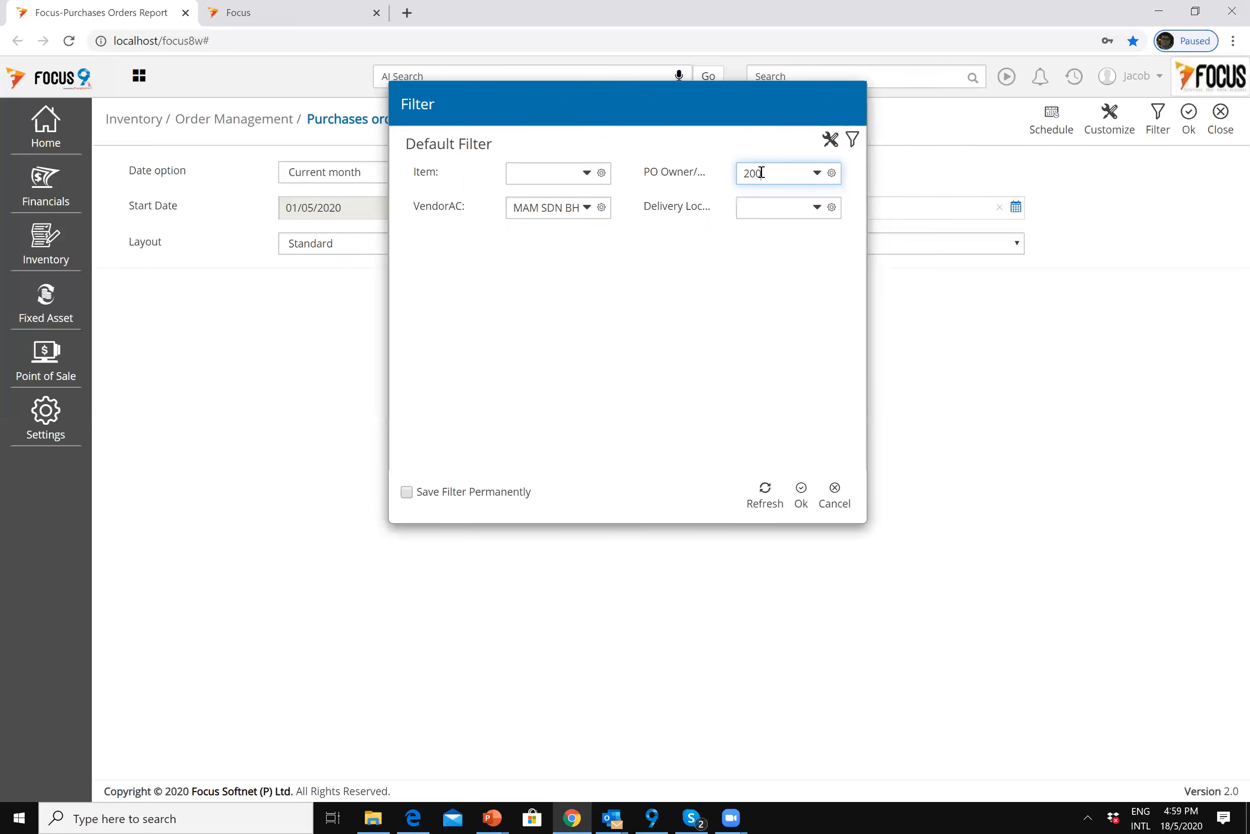
key(Tab)
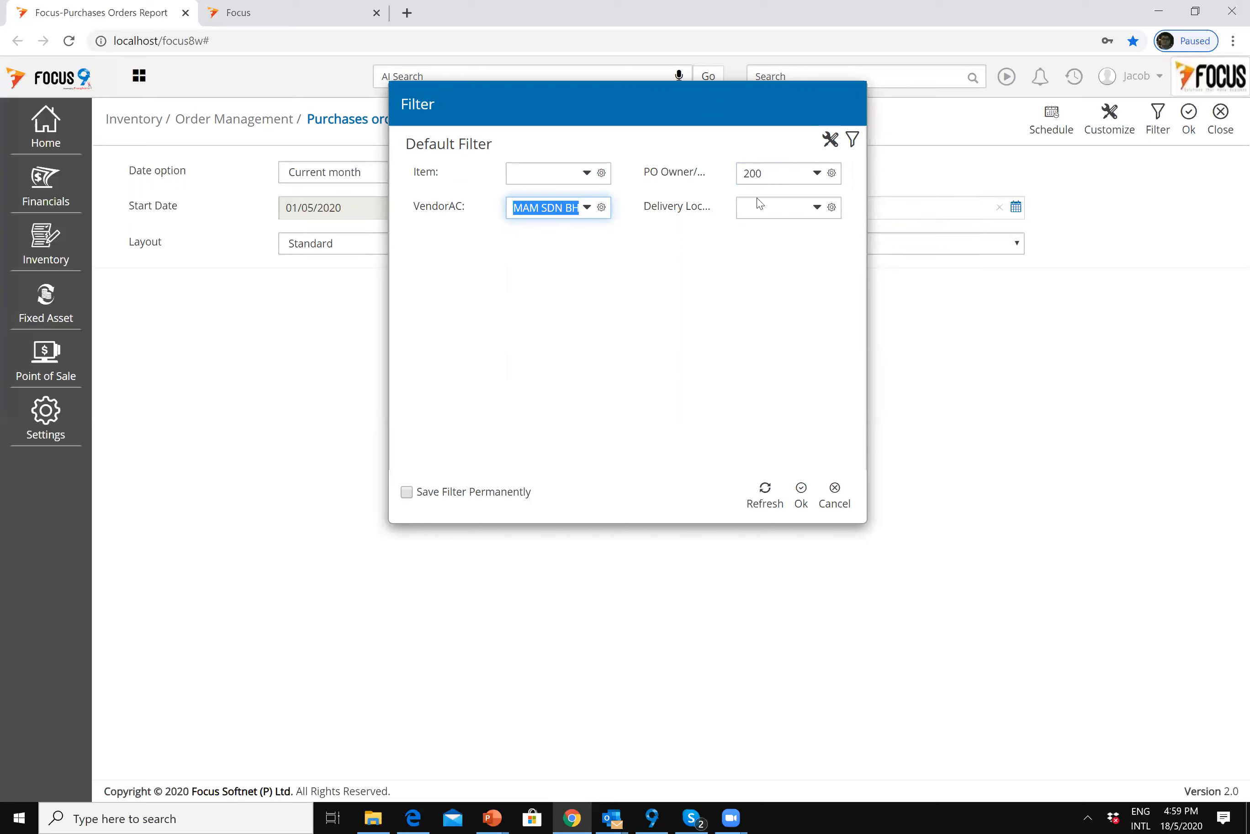
click(801, 490)
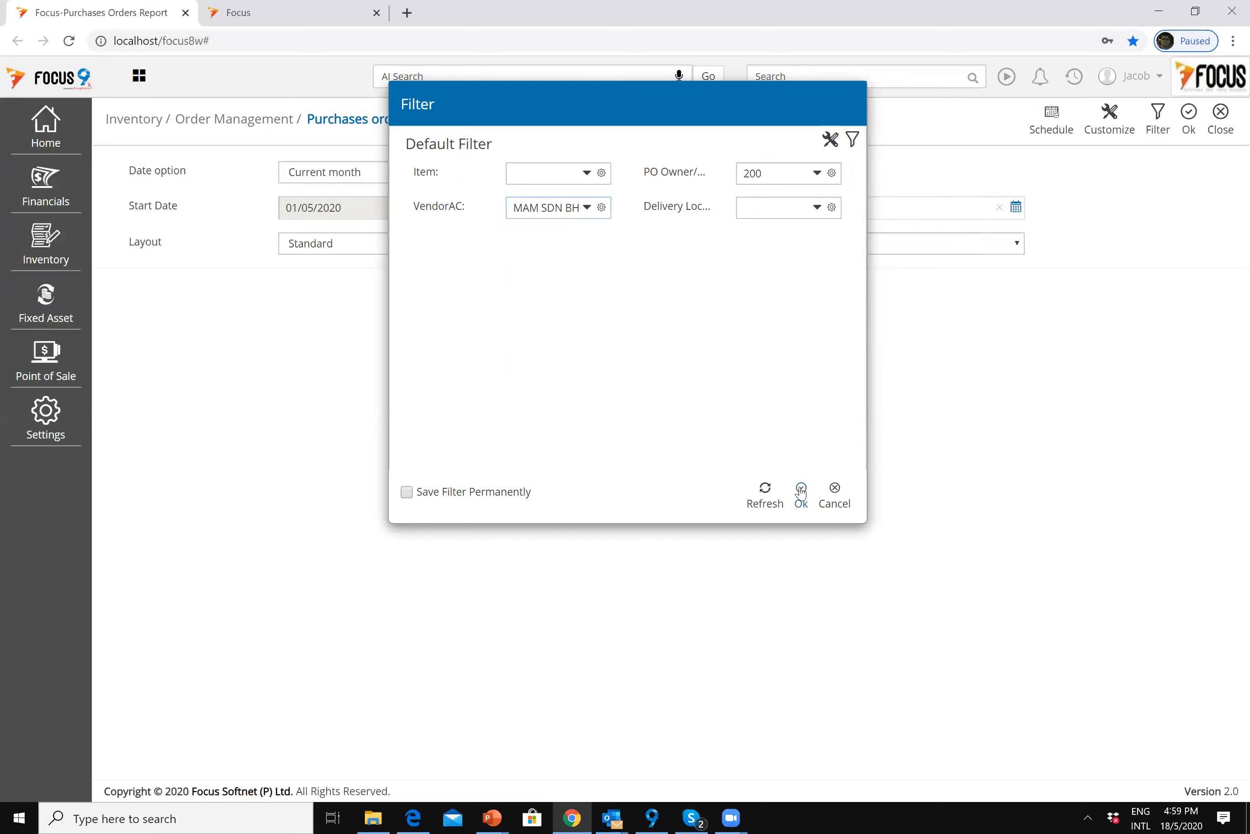
Step: Run the empty filtered report, then remove both the PO owner 200 and vendor conditions
click(1192, 125)
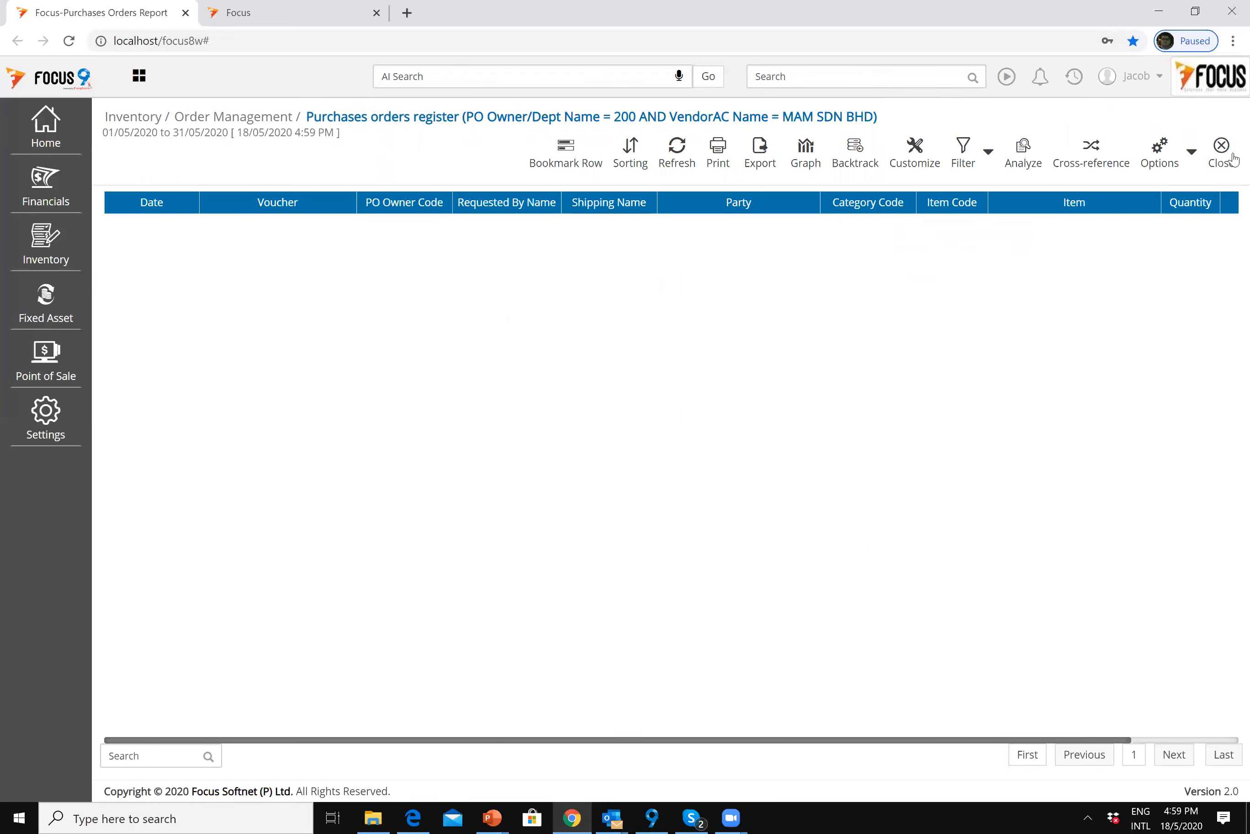
click(1230, 154)
click(1159, 114)
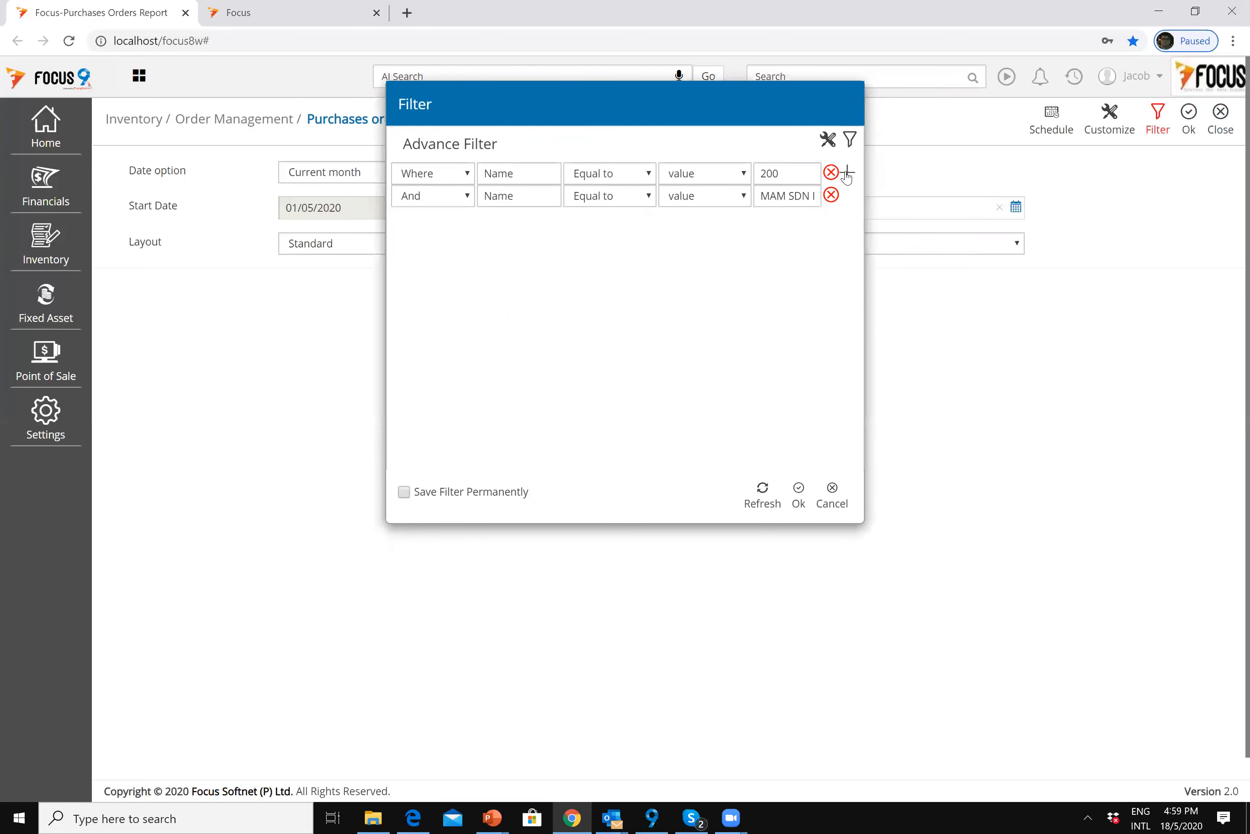
click(830, 173)
click(831, 173)
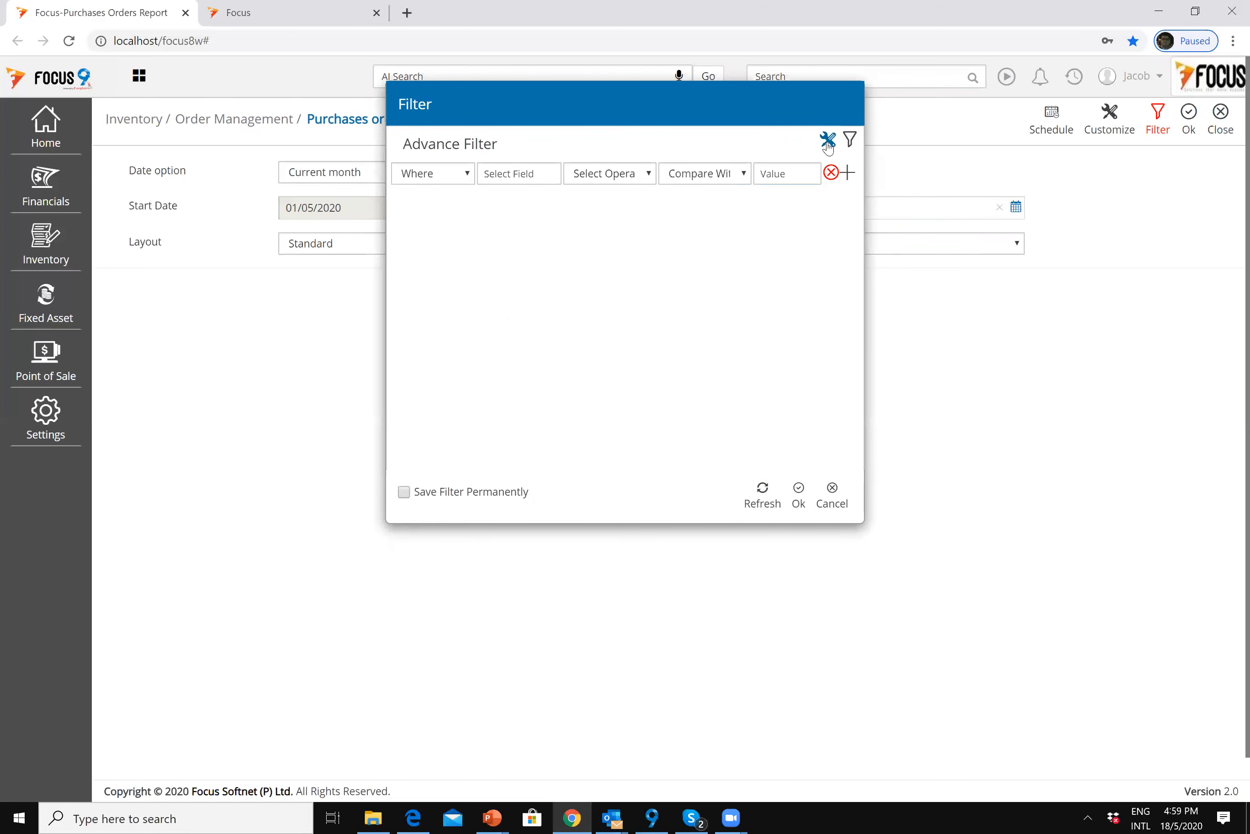
Step: Set a default filter on vendor MAM SDN BHD only and rerun the register
click(828, 141)
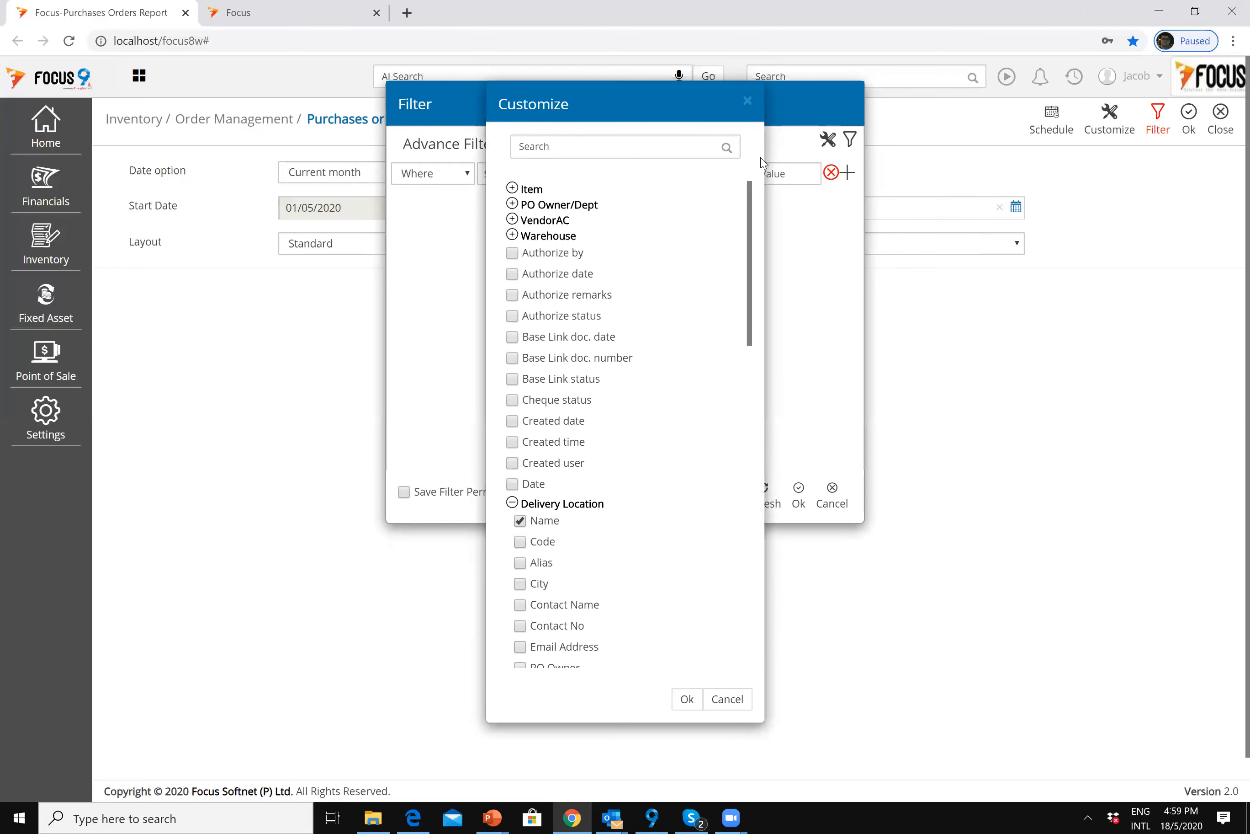
click(725, 708)
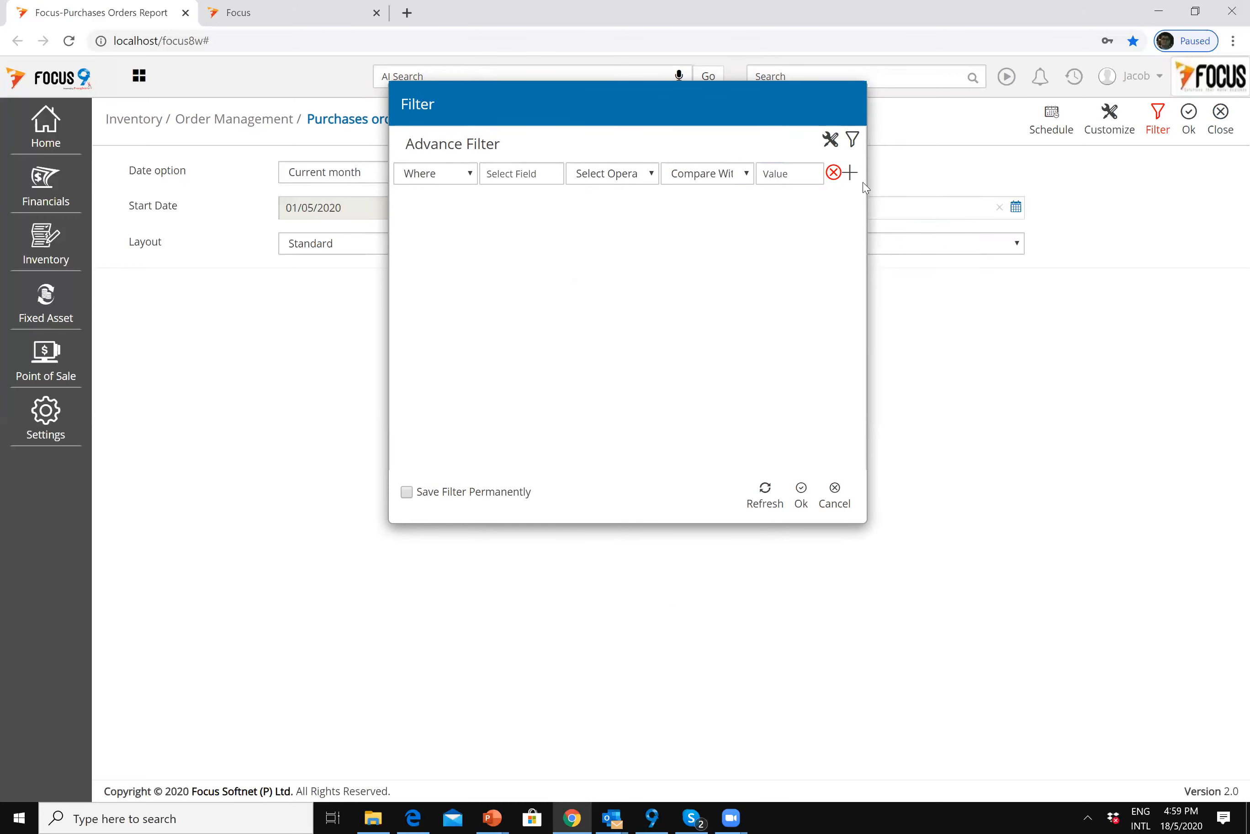
click(850, 141)
click(786, 176)
click(558, 216)
text(mam)
click(578, 246)
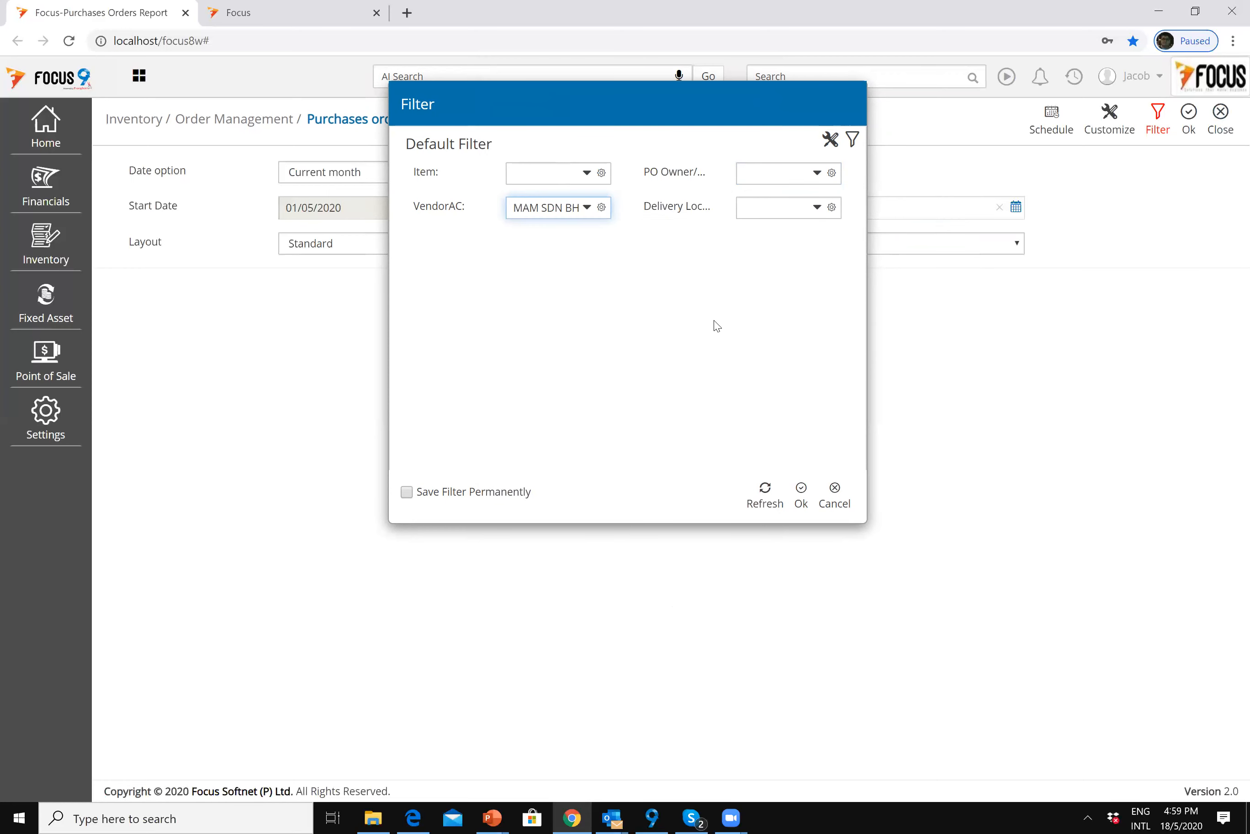
click(803, 490)
click(1201, 118)
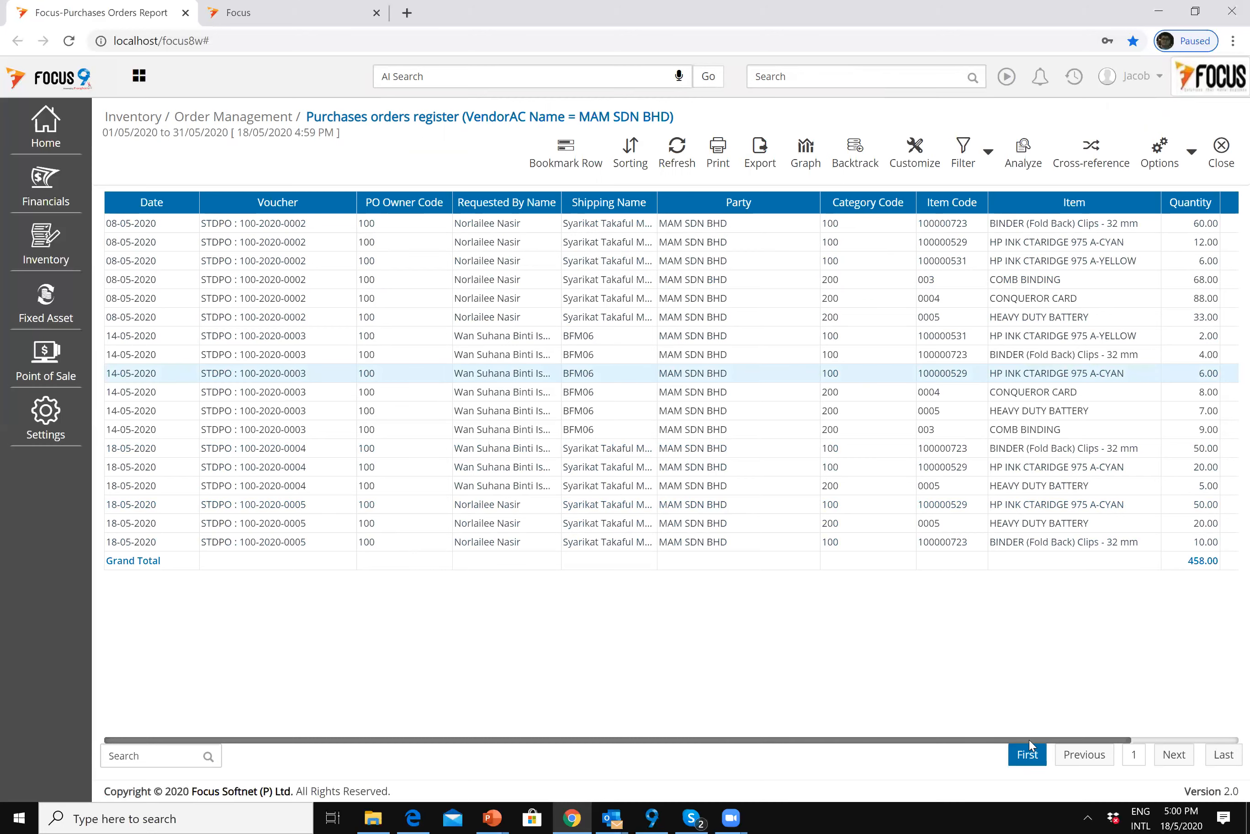
drag(1130, 736, 1174, 737)
drag(975, 737, 1228, 709)
click(1220, 153)
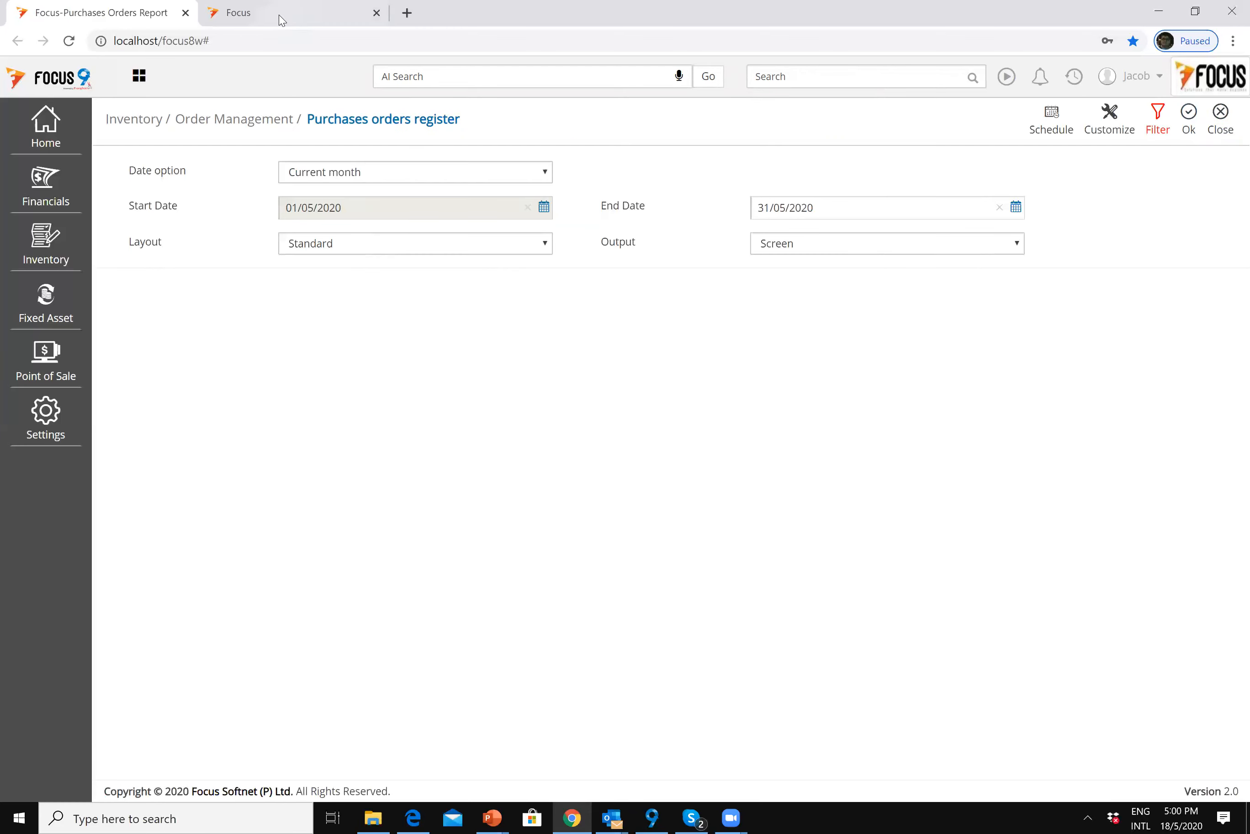
Step: Close the register and search 'pur' to find the Purchases Orders report
click(1216, 120)
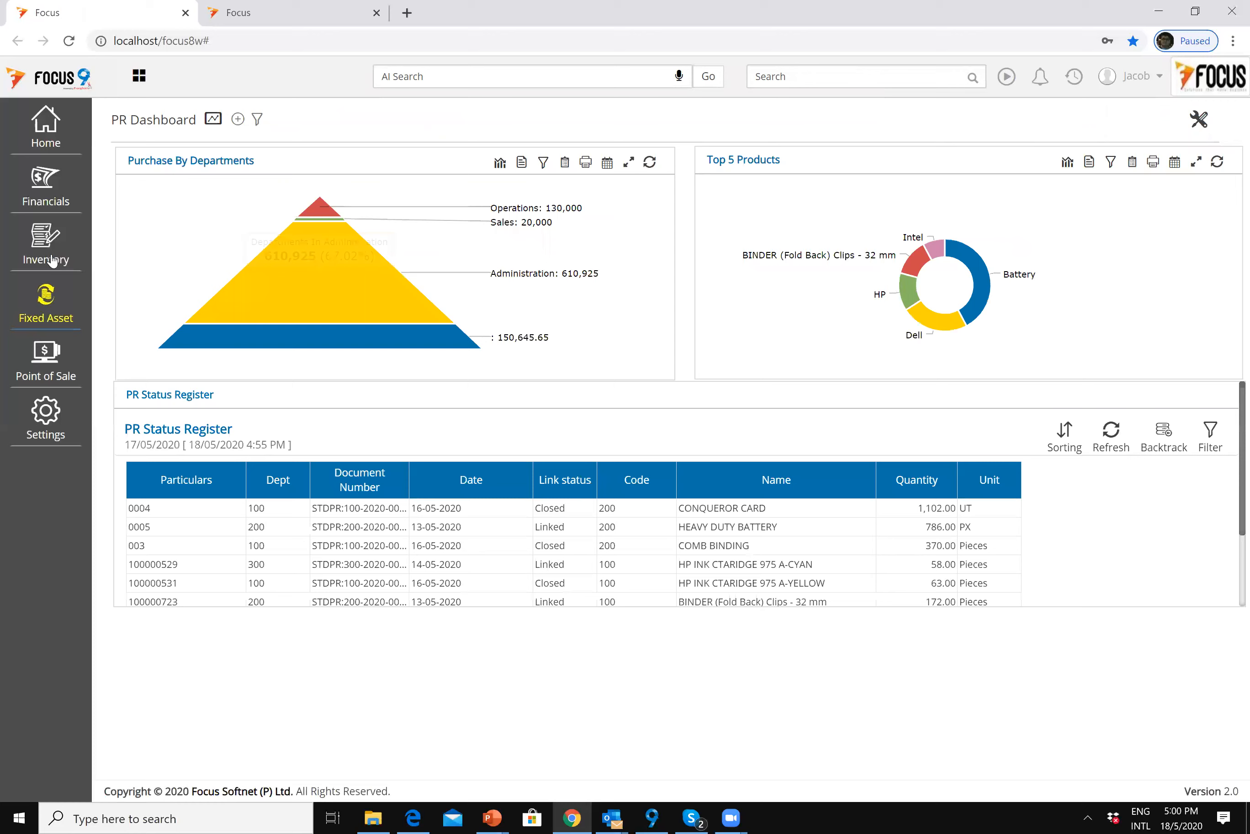
click(778, 75)
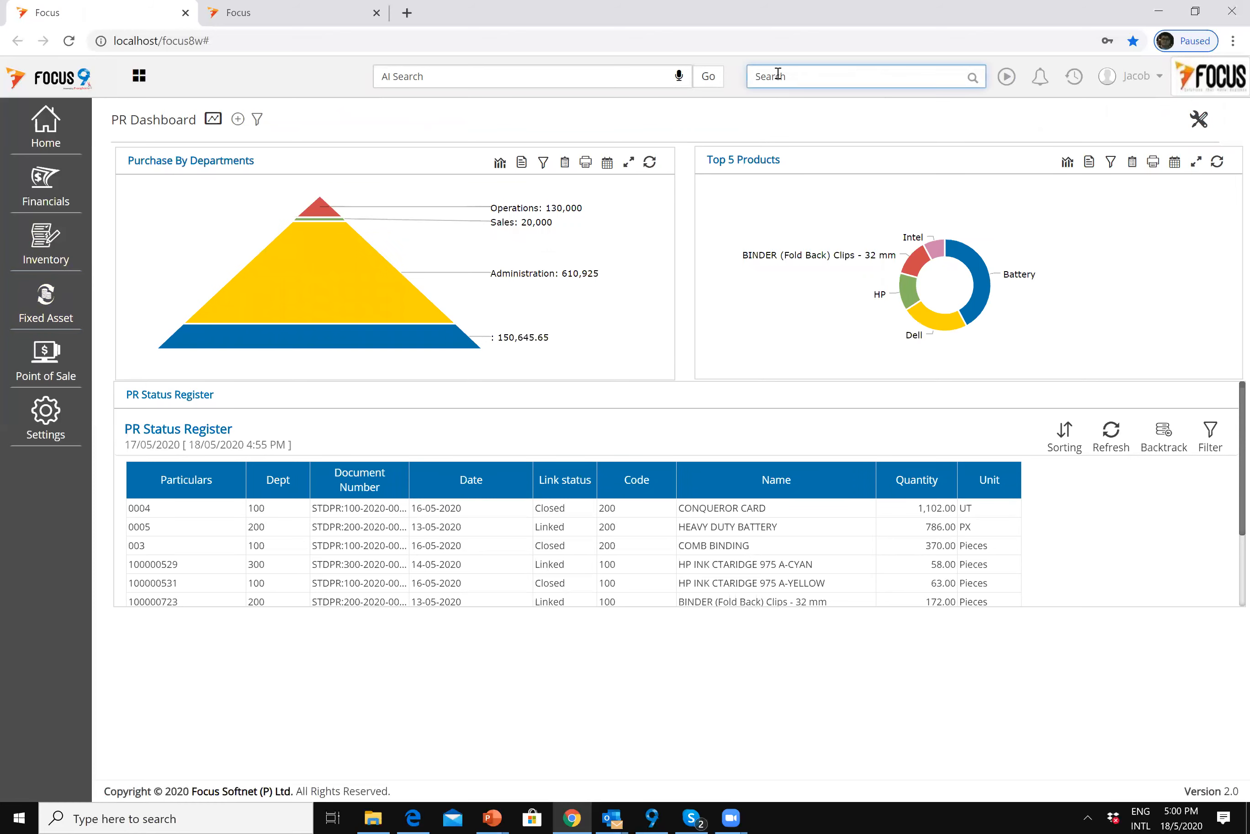
text(pur)
key(Down)
key(Down)
key(Down)
key(Down)
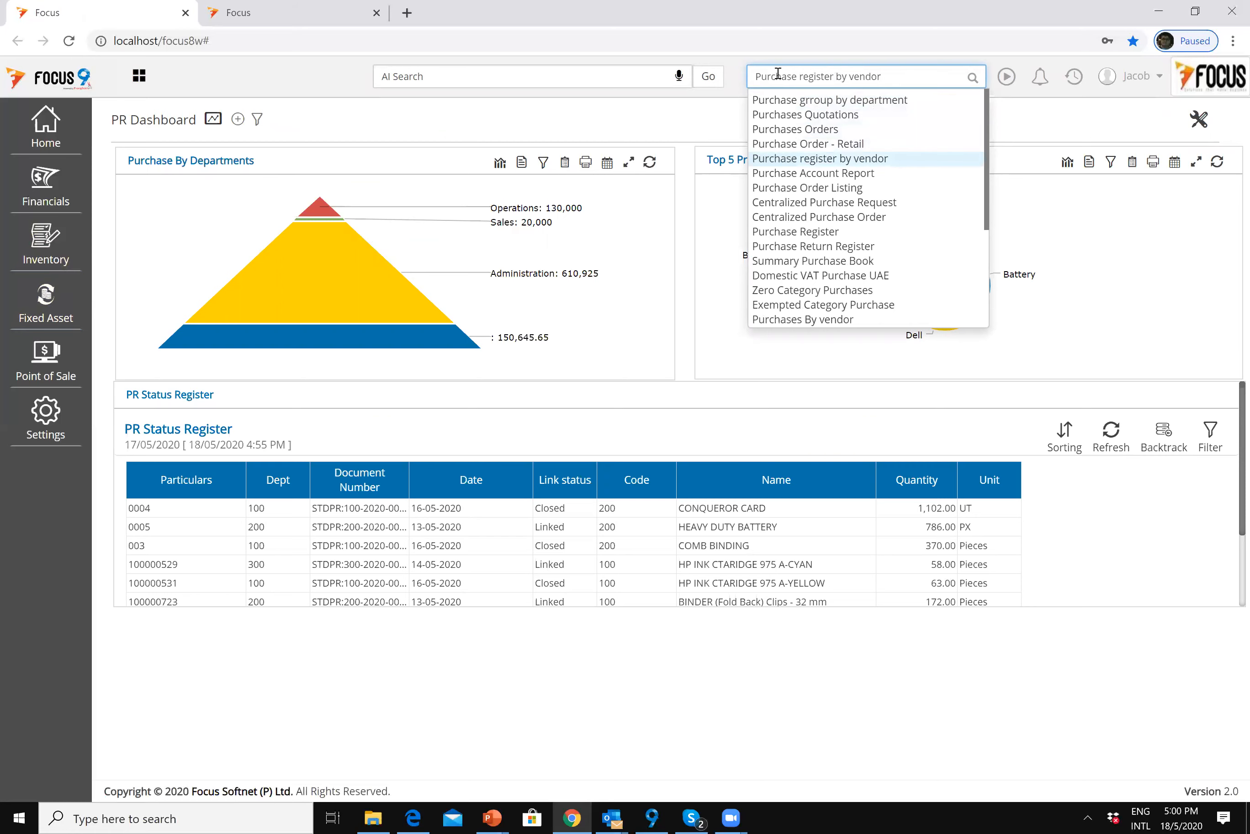
key(Down)
key(Down)
key(Down)
key(Up)
key(Up)
key(Up)
key(Up)
key(Up)
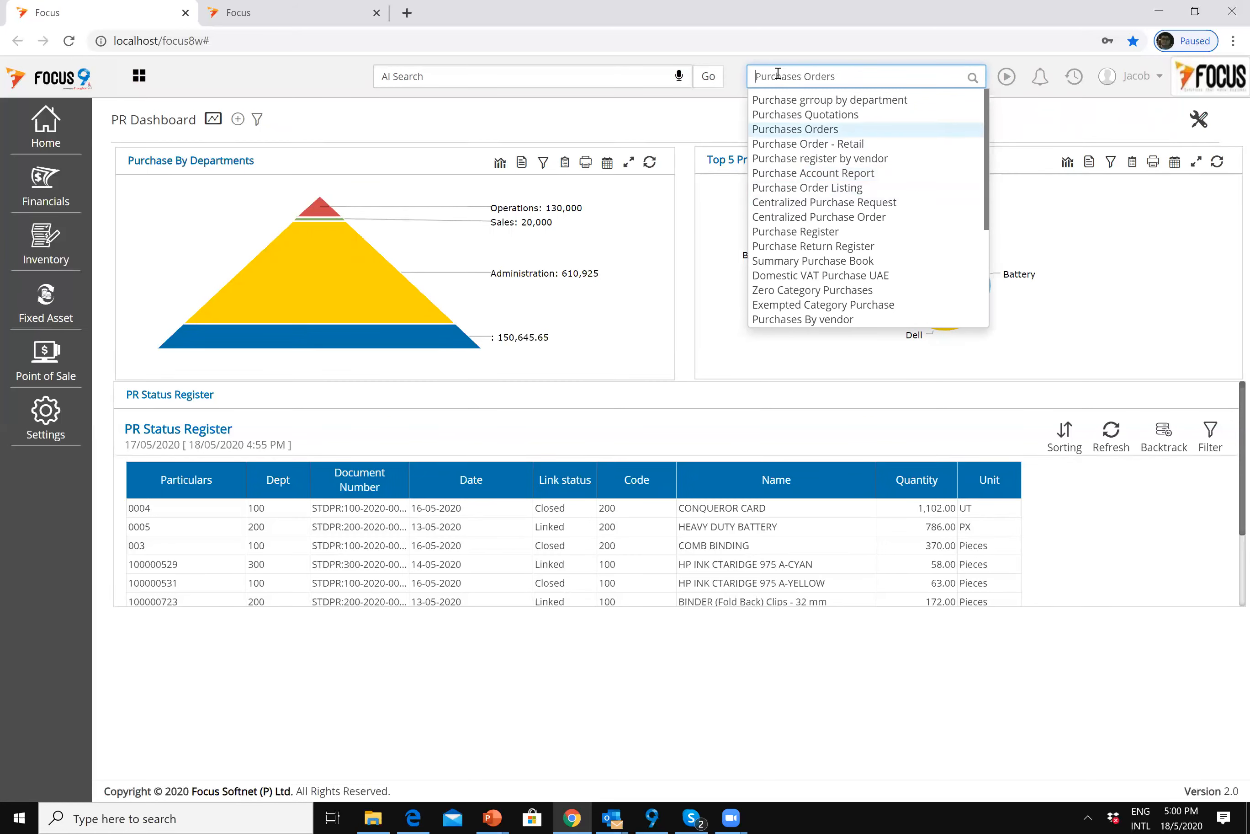
Step: Launch the report from Inventory > Procurement > Order Management
click(47, 256)
click(153, 293)
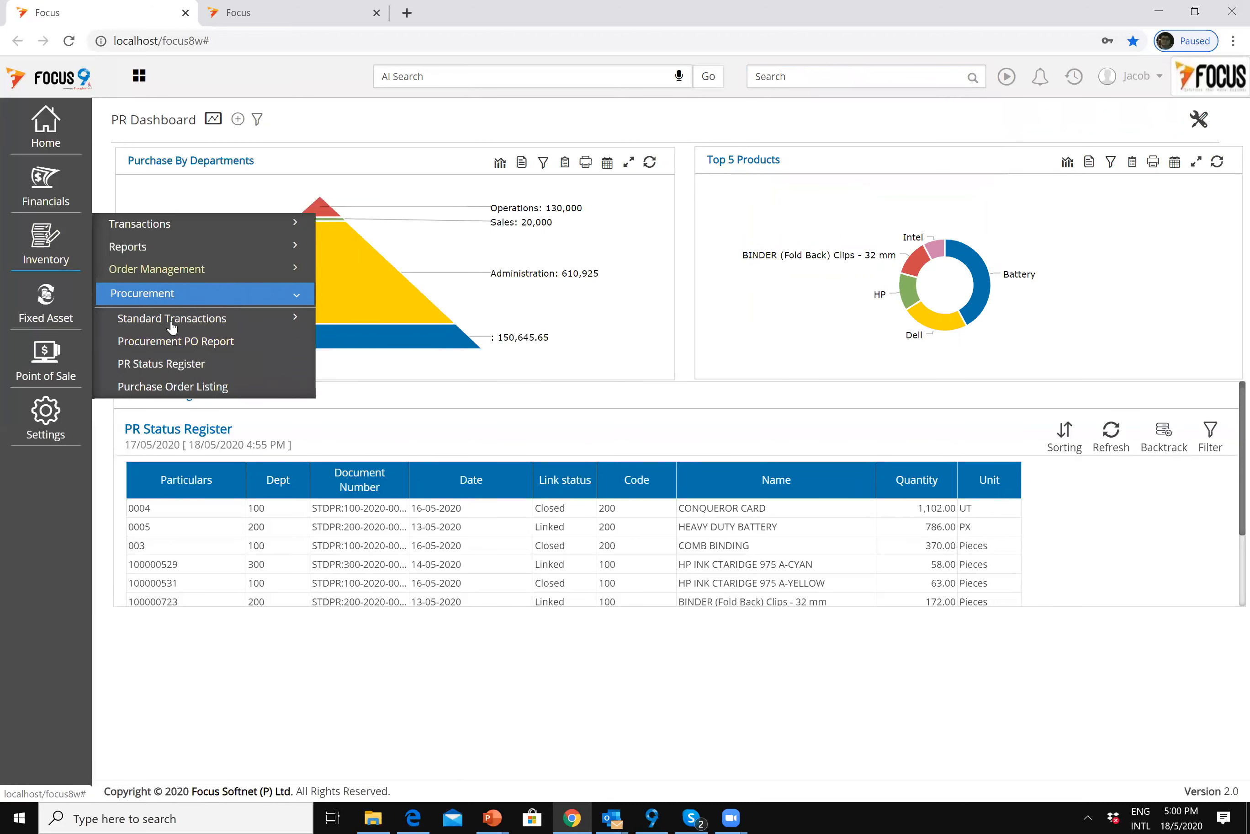
click(156, 269)
click(157, 411)
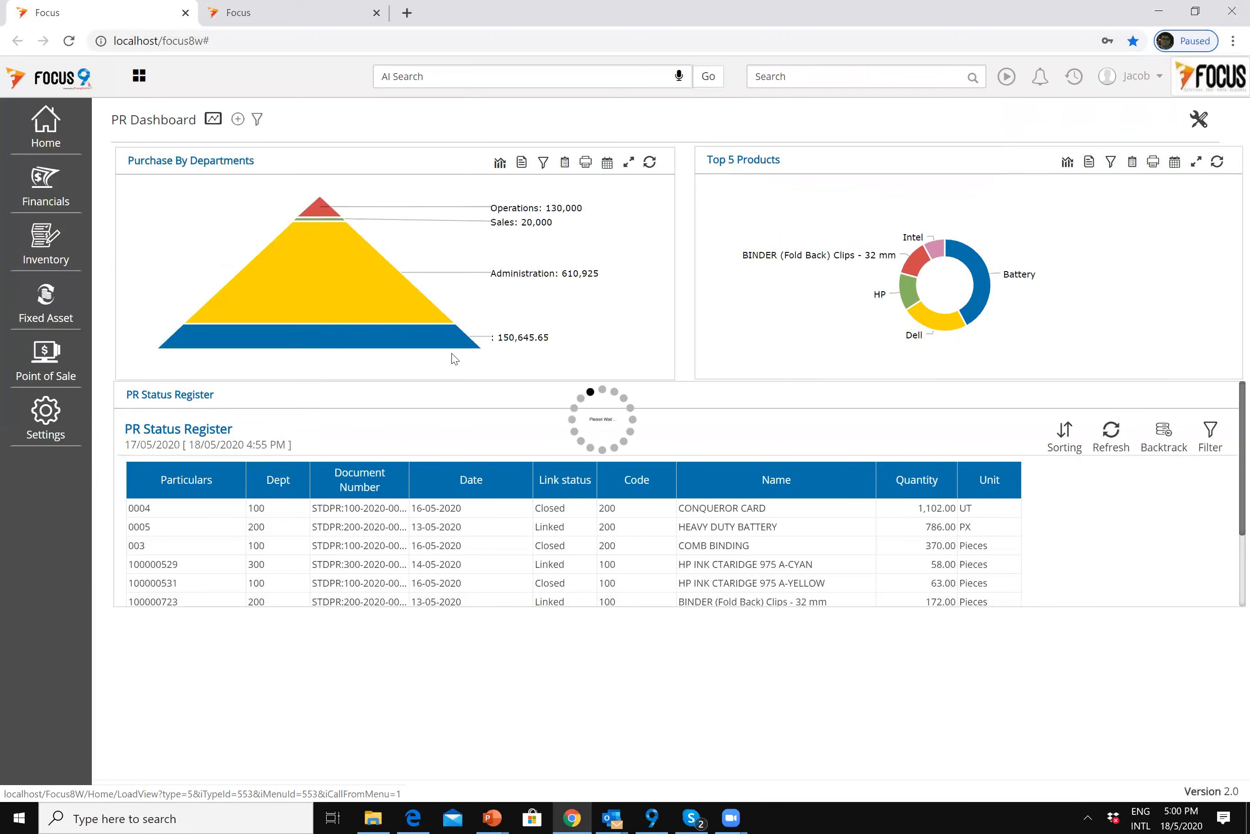
Step: Run the Purchases orders register and switch it to the Analyze view
click(1193, 124)
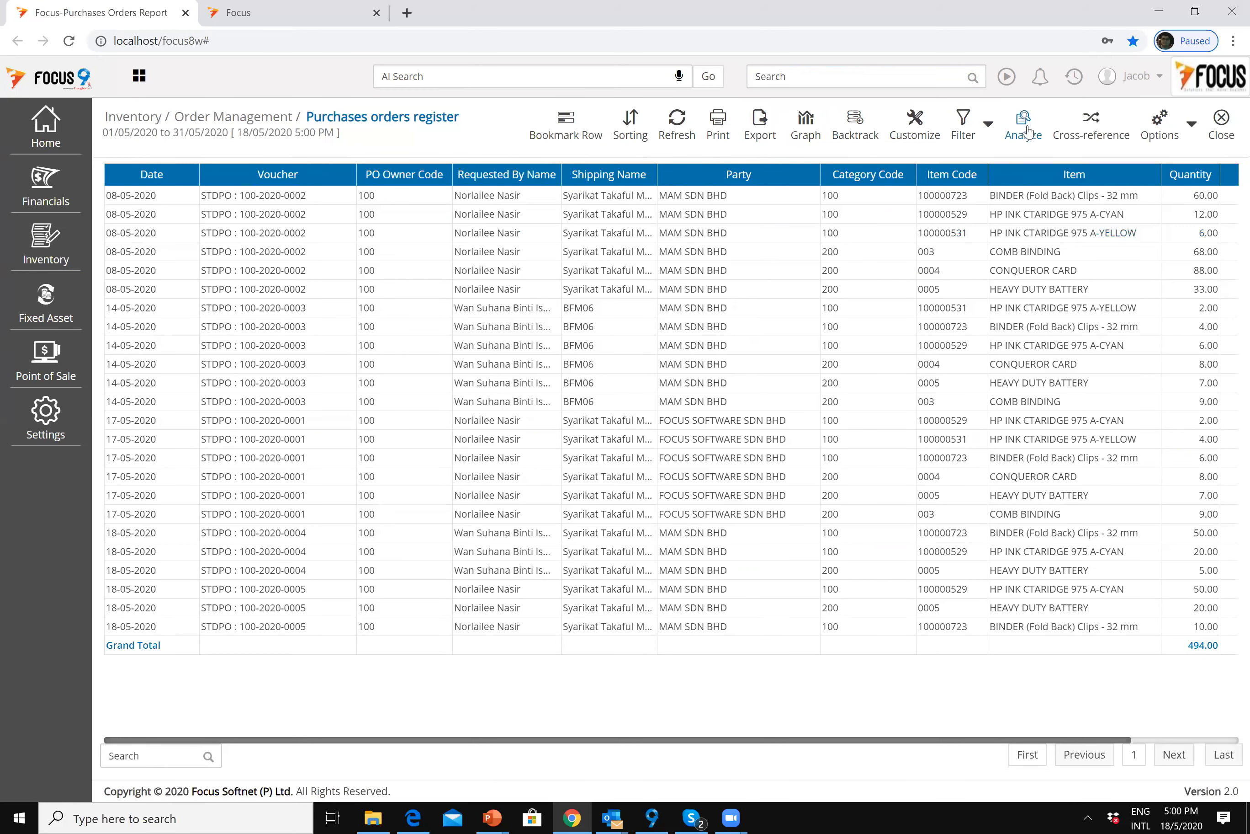
click(1023, 129)
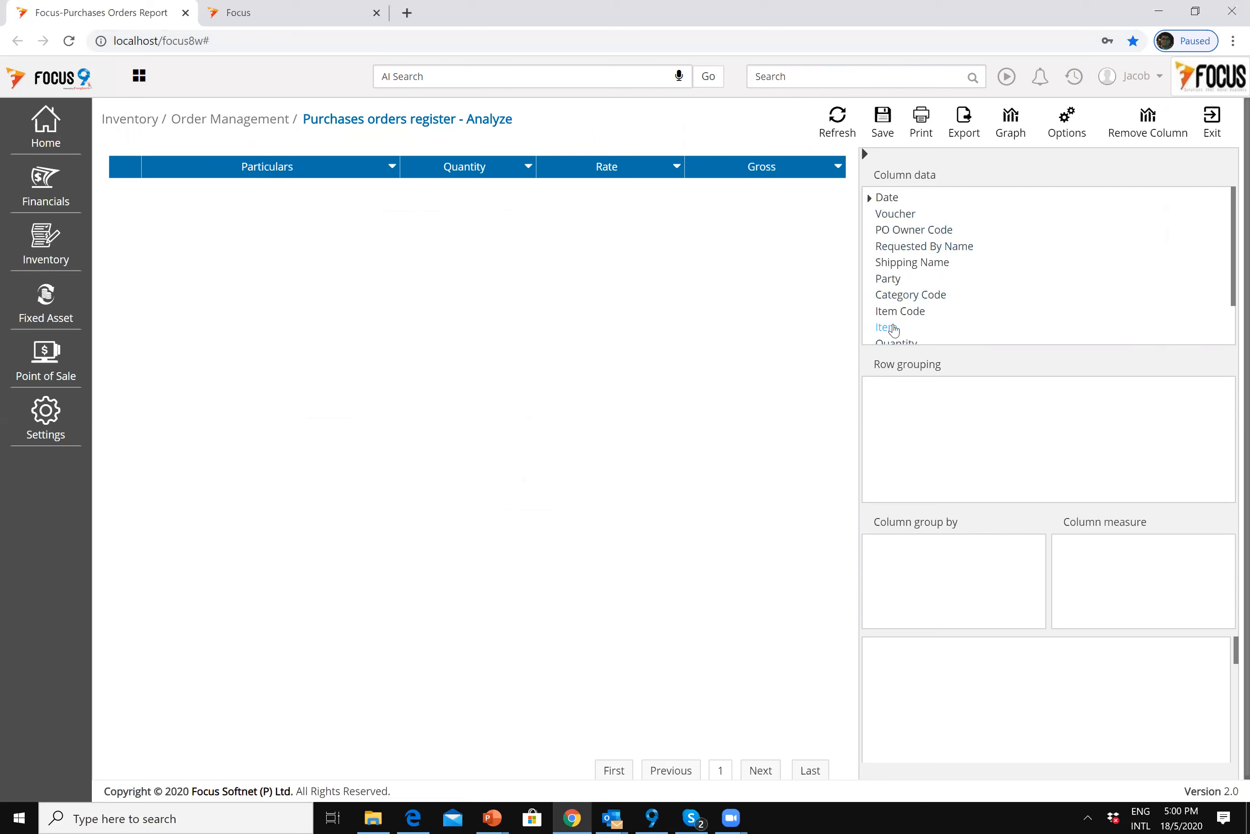
Step: Pivot the register with Item as row grouping, Party as column group and Rate as measure
drag(893, 331, 911, 441)
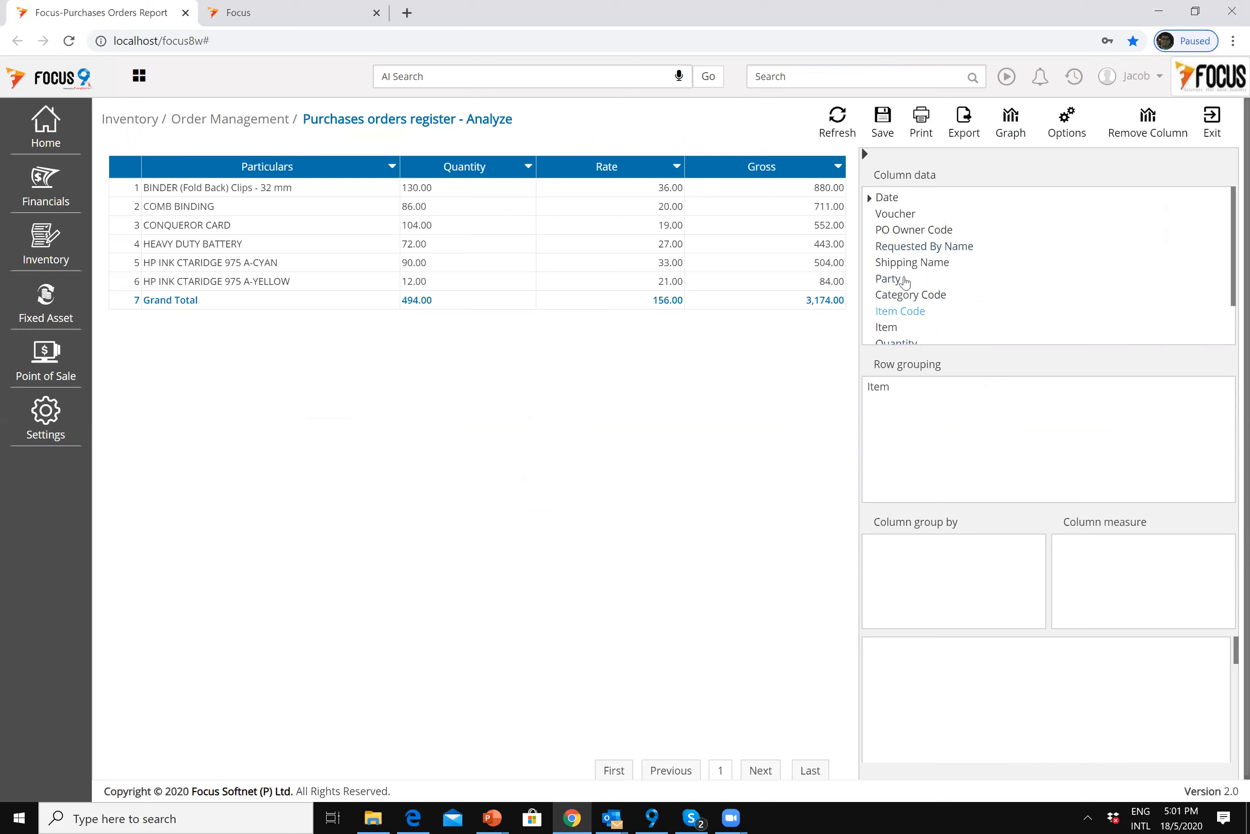
drag(898, 283, 949, 572)
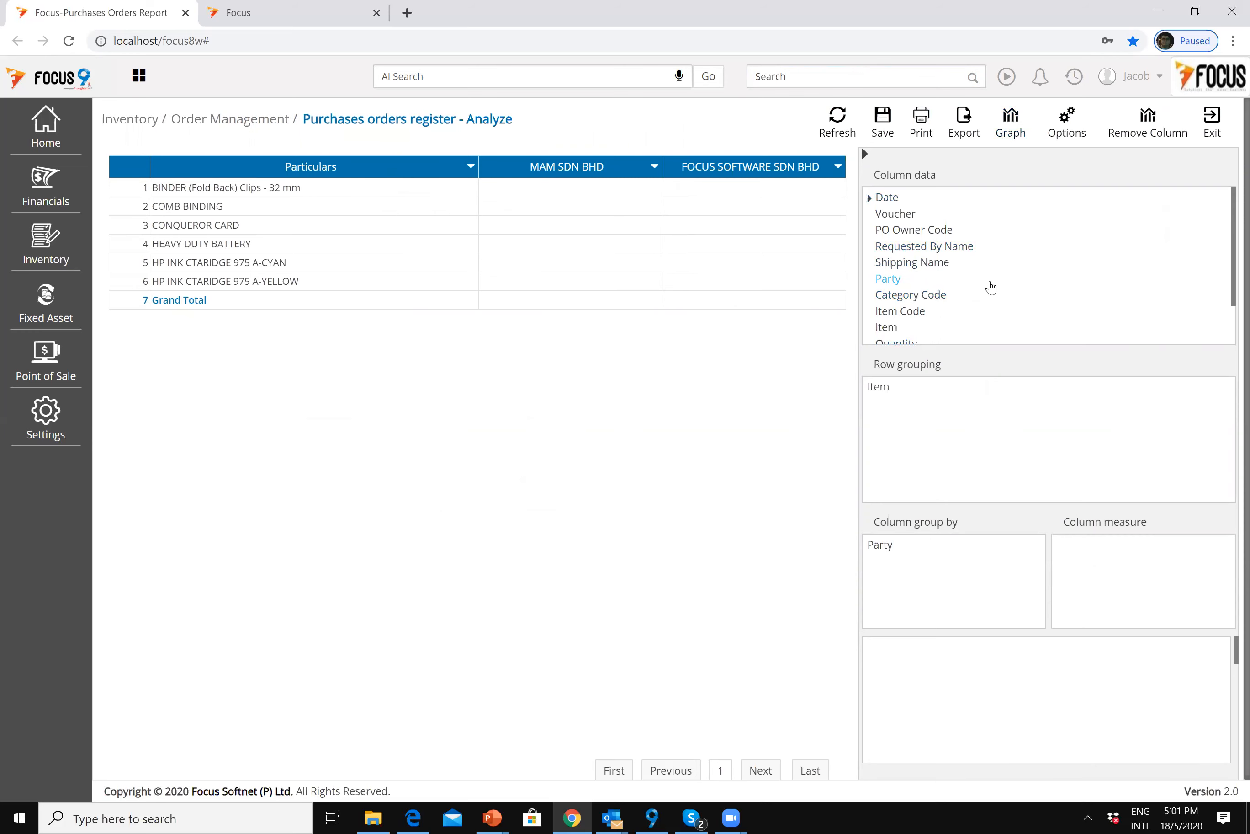
scroll(897, 316, down, 1)
drag(897, 316, 1102, 570)
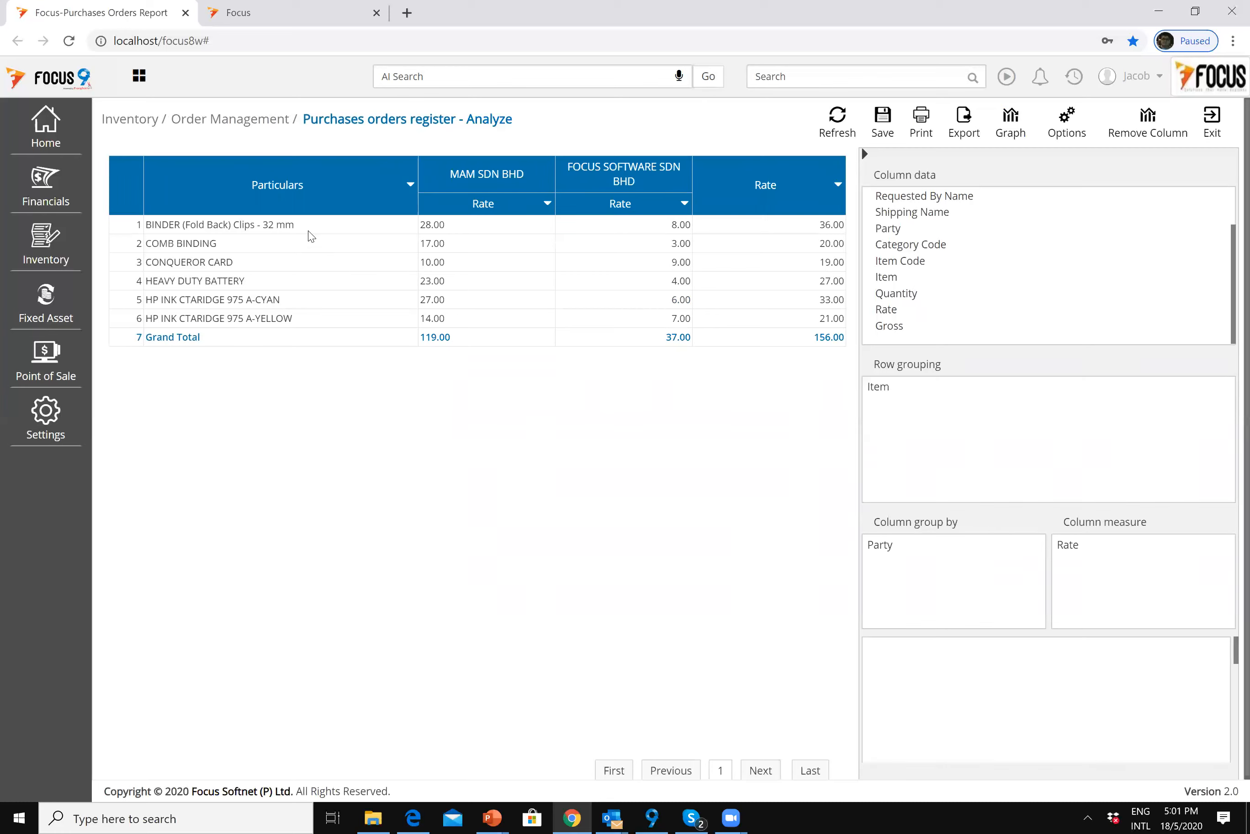
Step: Select the BINDER (Fold Back) Clips, COMB BINDING and HP INK CTARIDGE 975 A-YELLOW rows
click(388, 237)
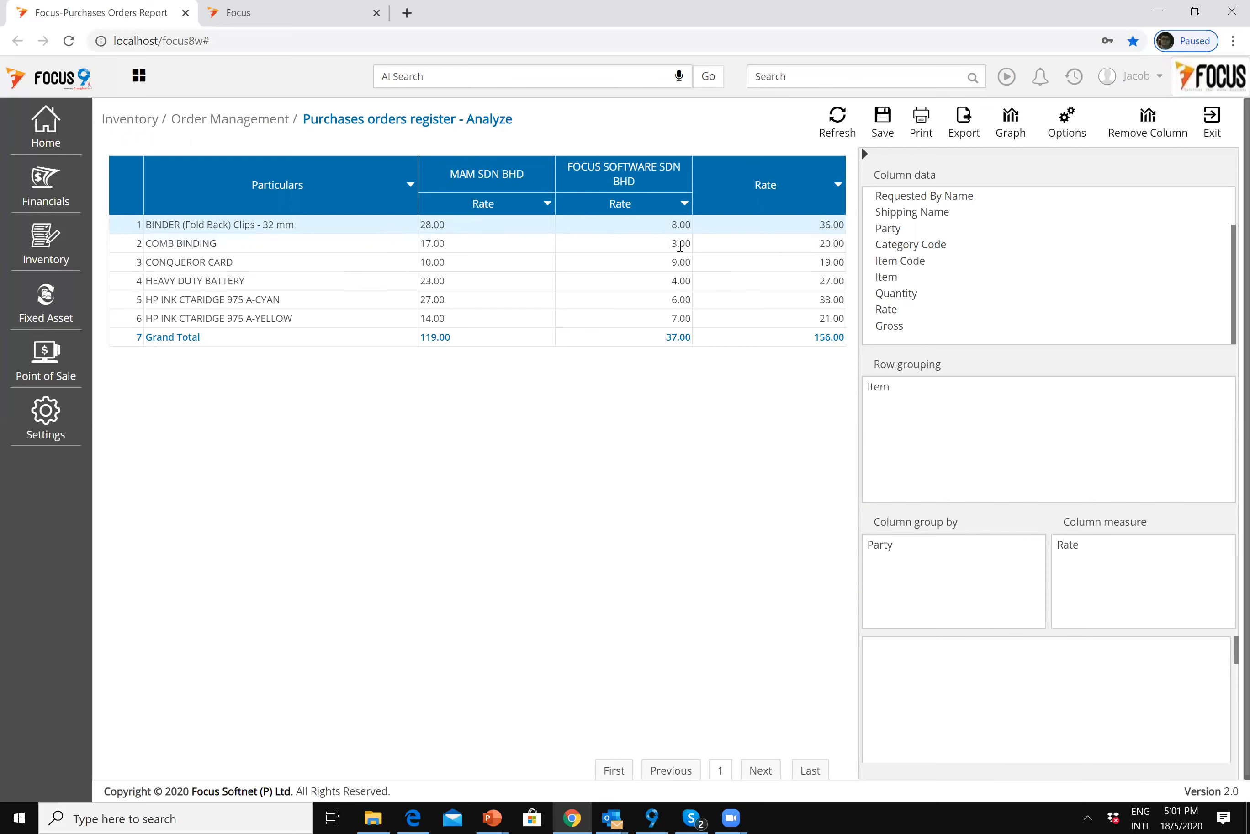
click(667, 247)
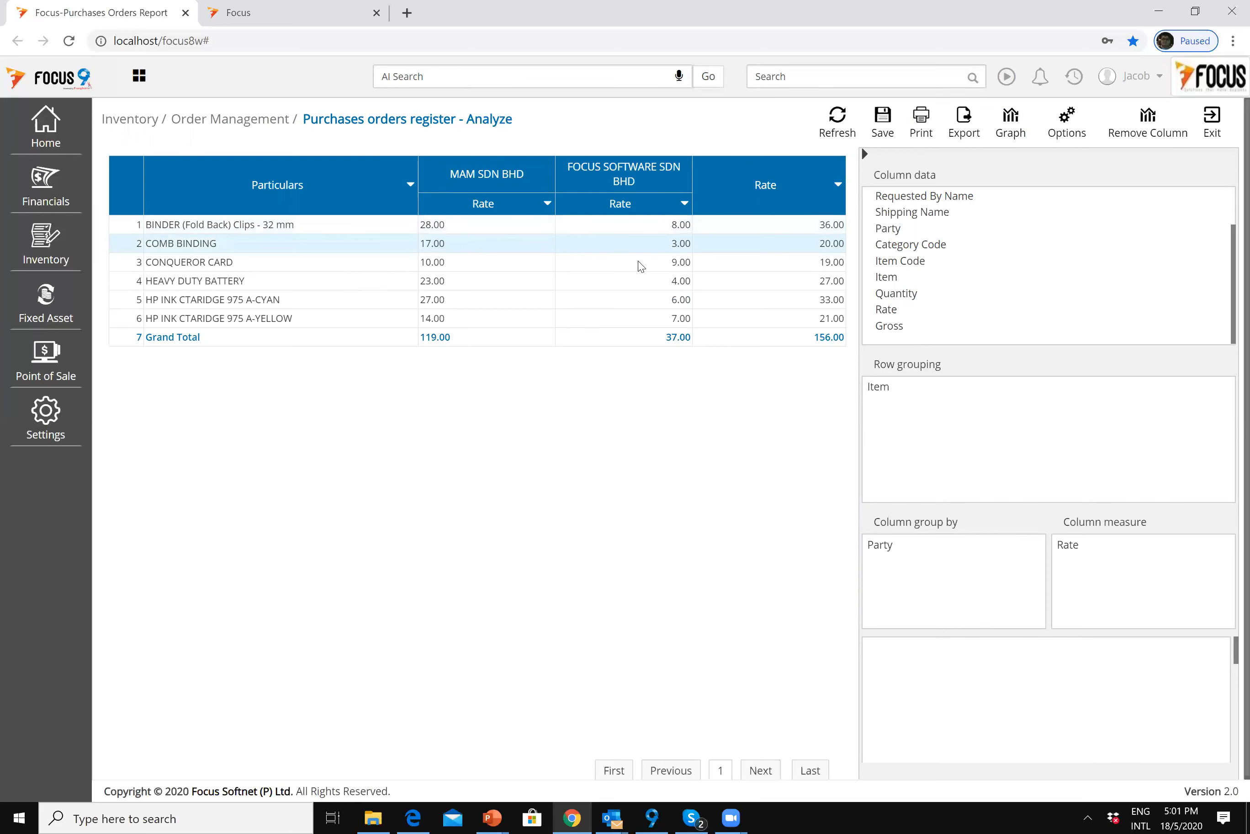
click(650, 317)
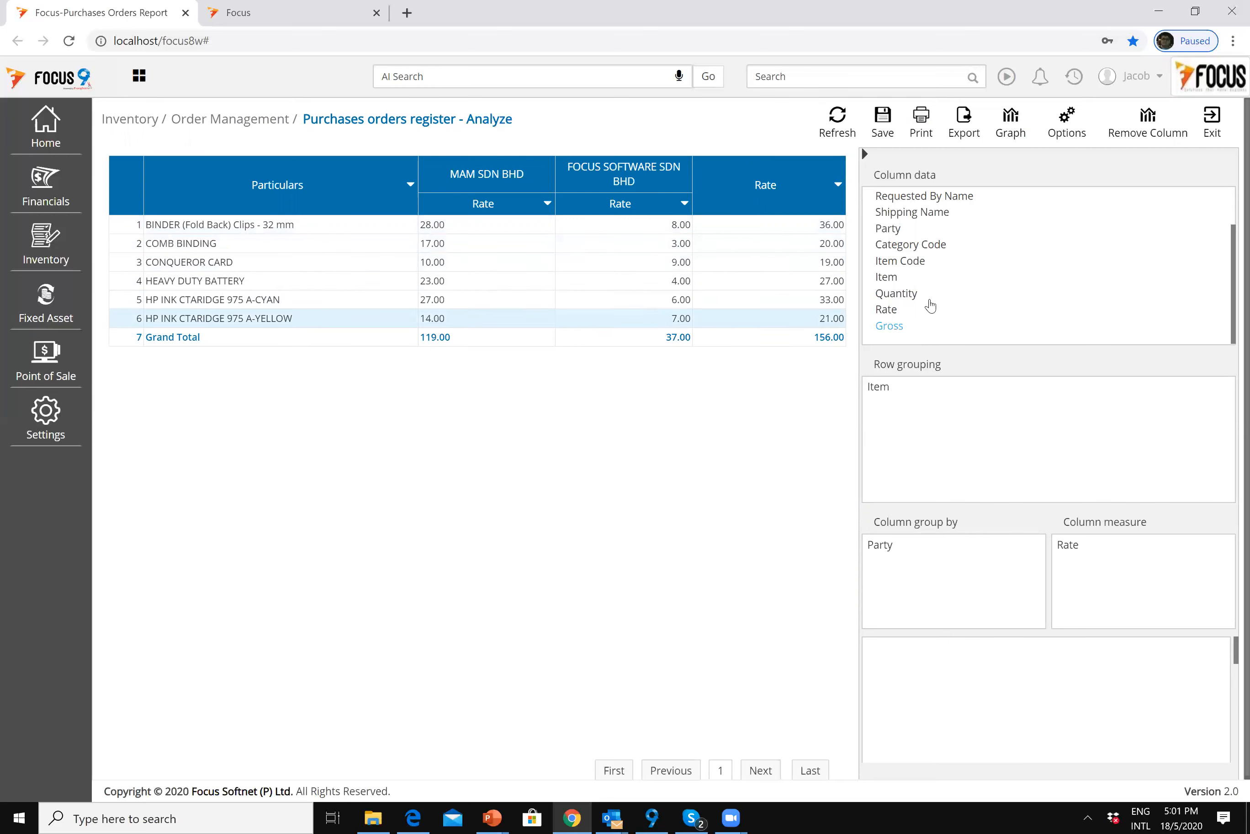
Step: Try Shipping Name as a second row grouping, then remove both Shipping Name and Item groupings
mouse_move(923, 251)
mouse_down()
mouse_move(917, 430)
mouse_move(904, 411)
mouse_move(904, 246)
mouse_up()
scroll(897, 232, up, 2)
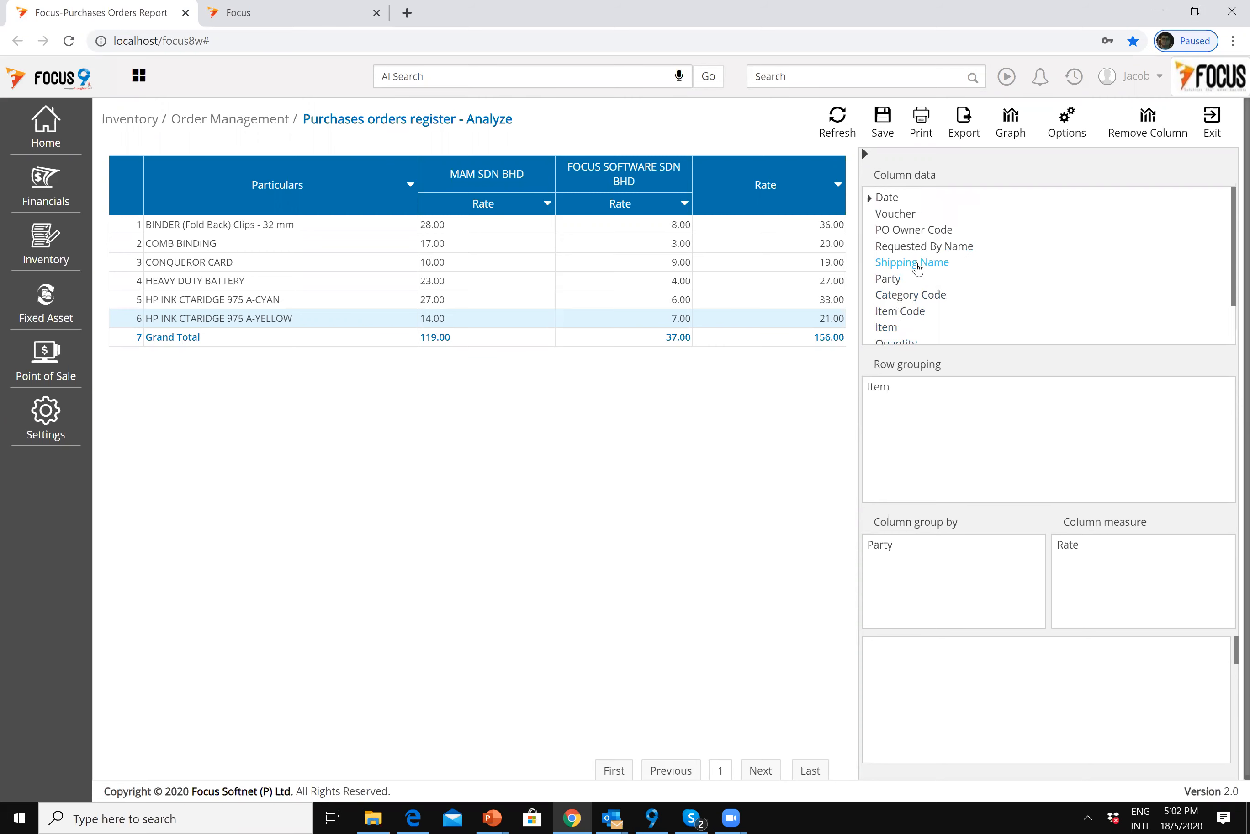
drag(917, 268, 921, 422)
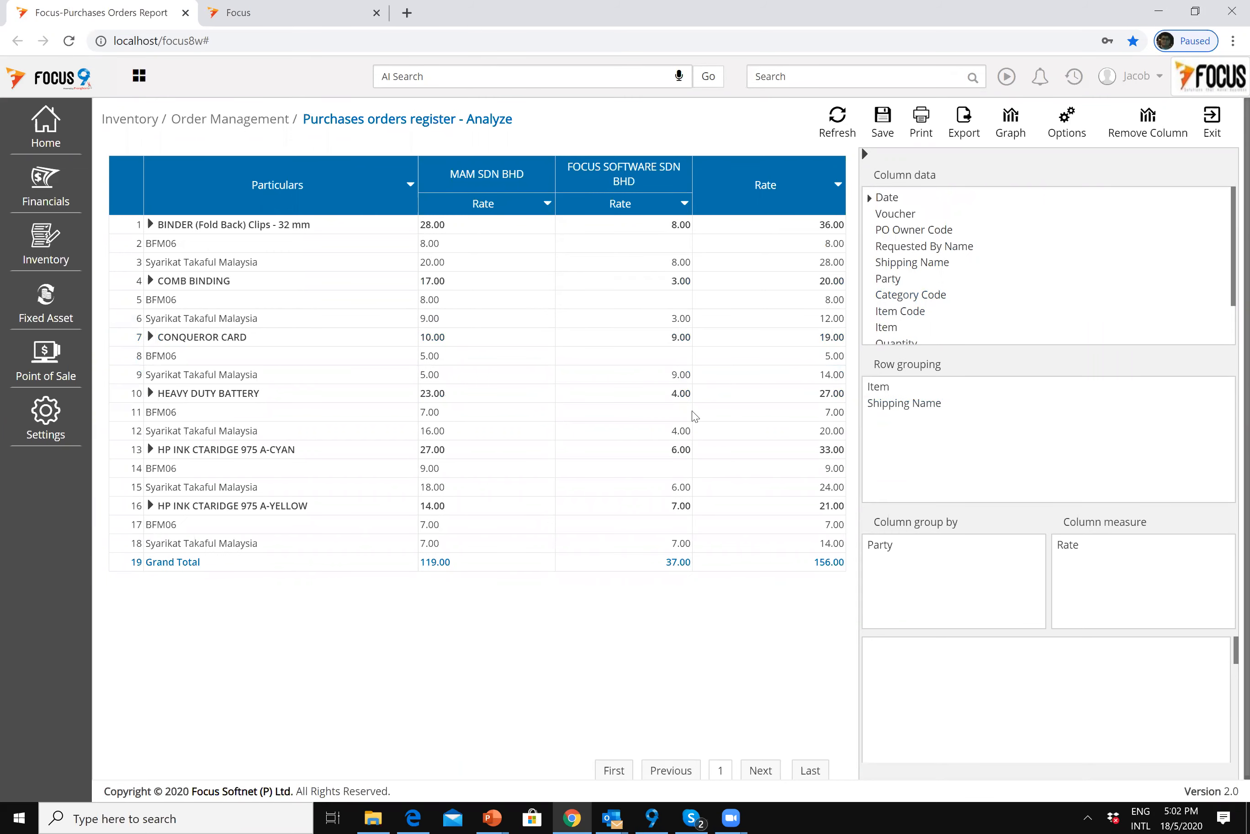
click(923, 404)
click(893, 386)
click(896, 403)
click(1209, 405)
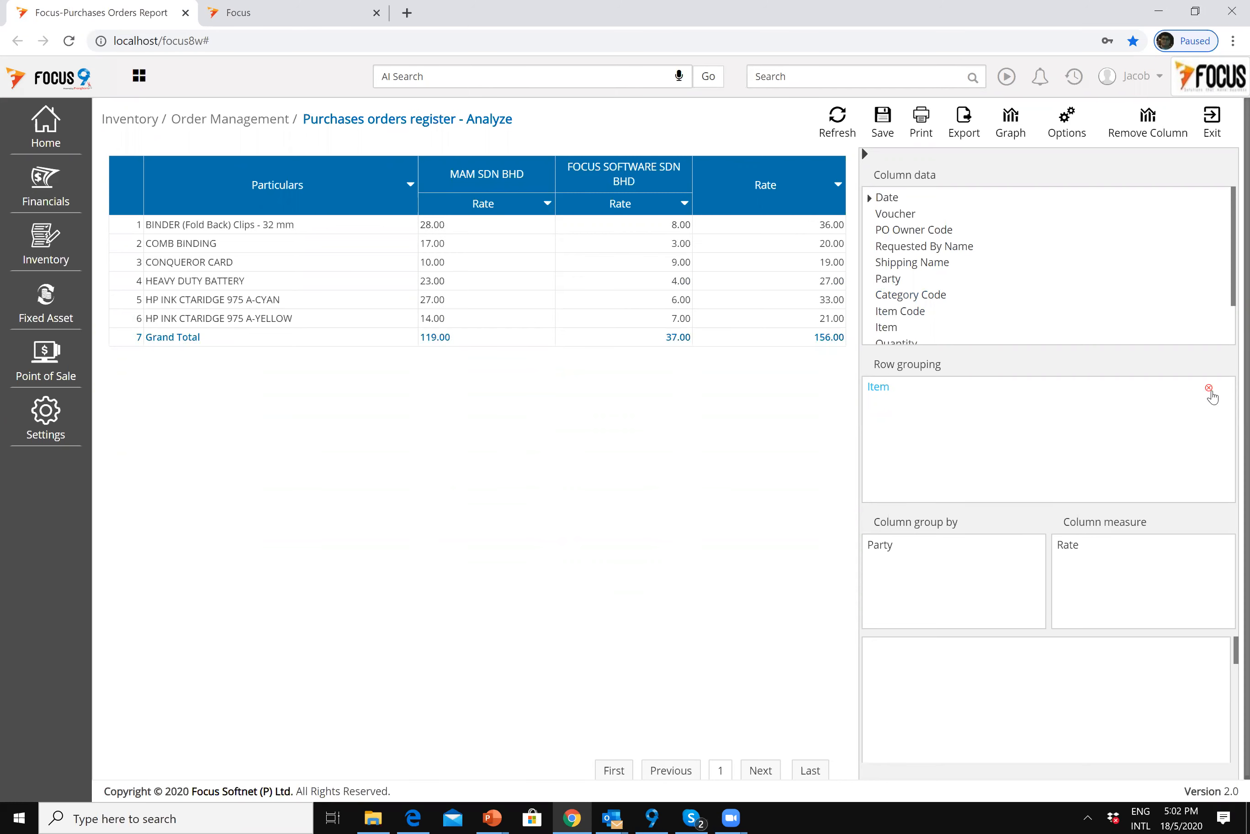
click(1210, 392)
Step: Group rows by Shipping Name then Item Code, and select the BFM06 group
drag(912, 267, 899, 414)
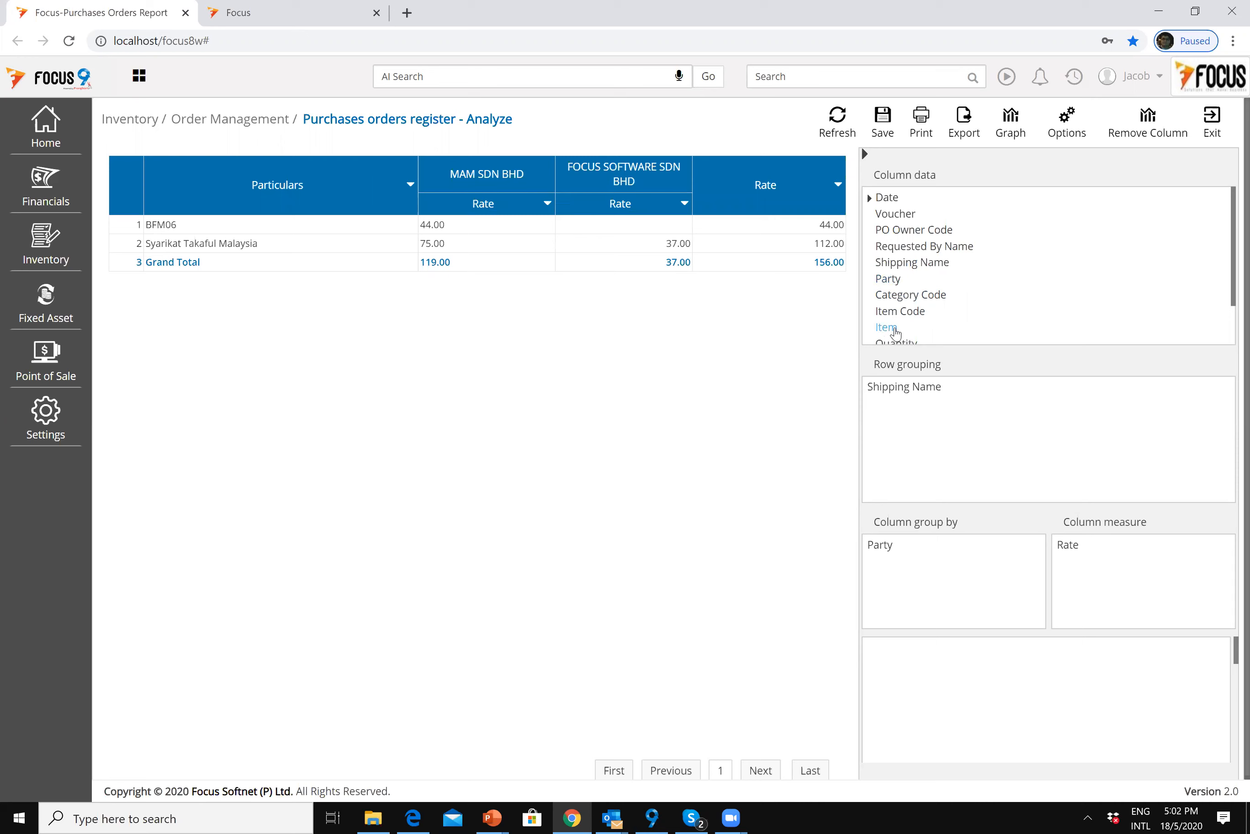
drag(891, 320, 915, 426)
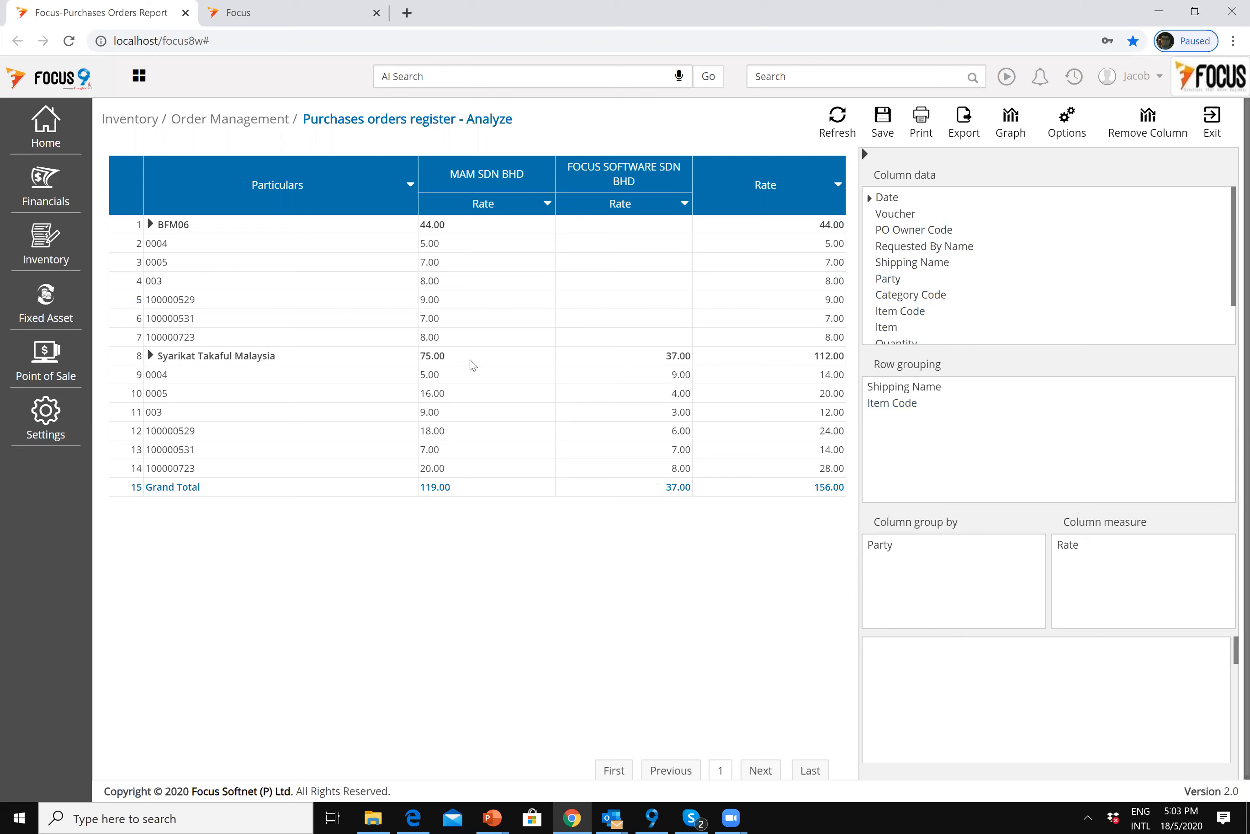
click(207, 231)
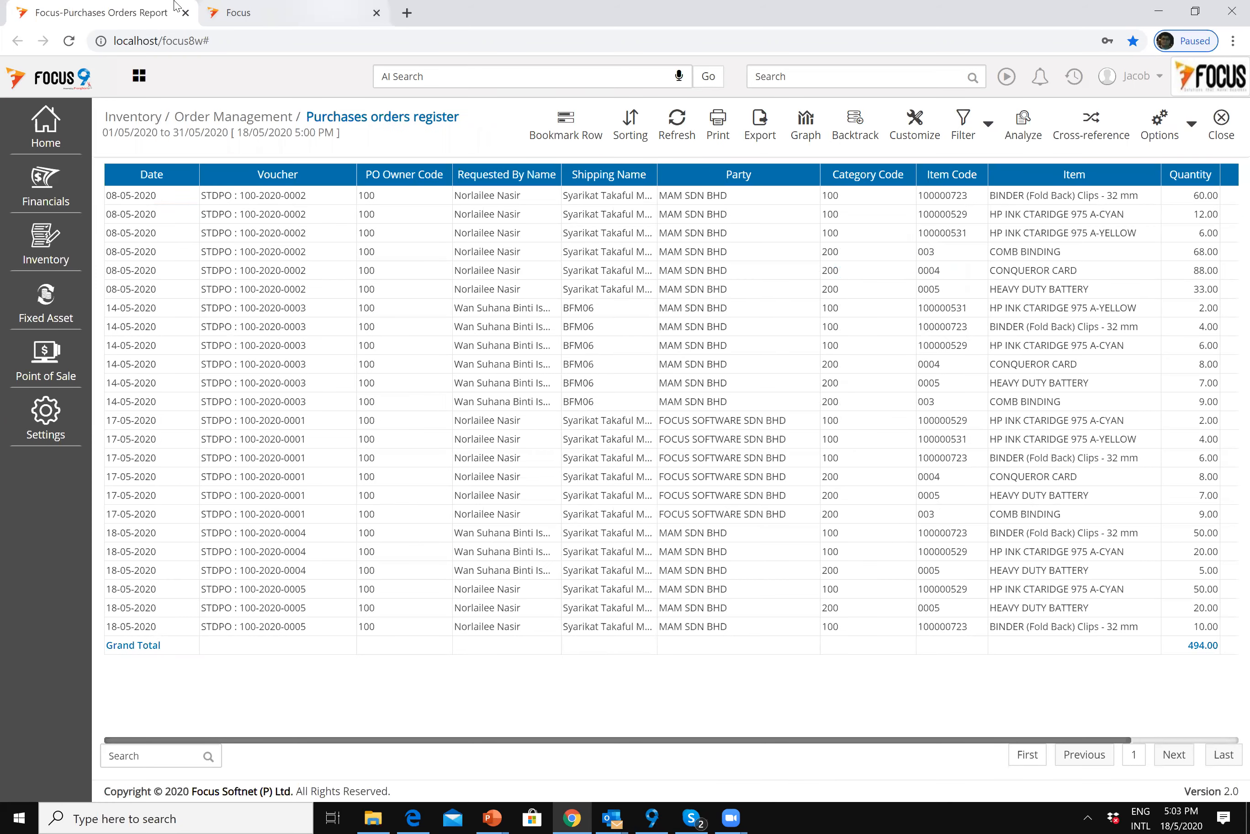
Step: Close the Purchases orders register and go to Inventory > Procurement for the Procurement PO Report
click(392, 383)
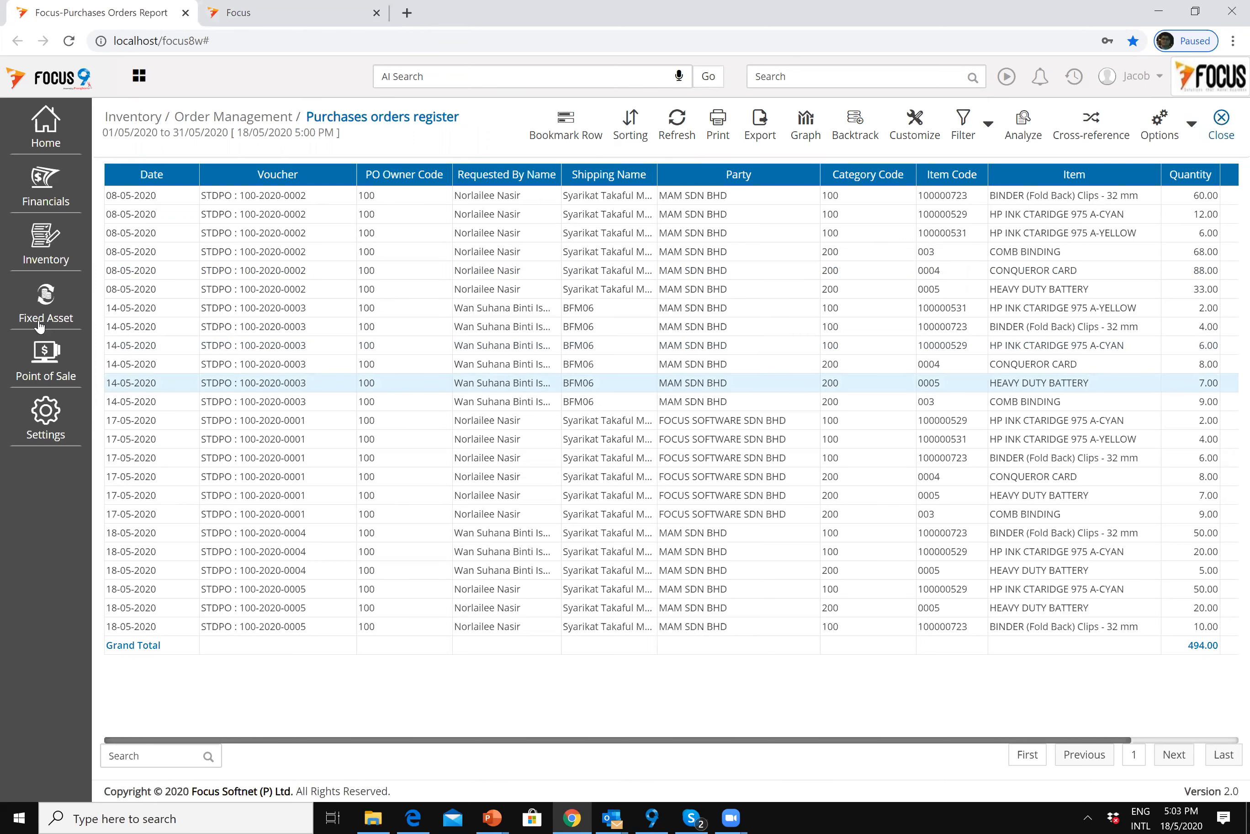
click(1221, 129)
click(47, 248)
click(175, 295)
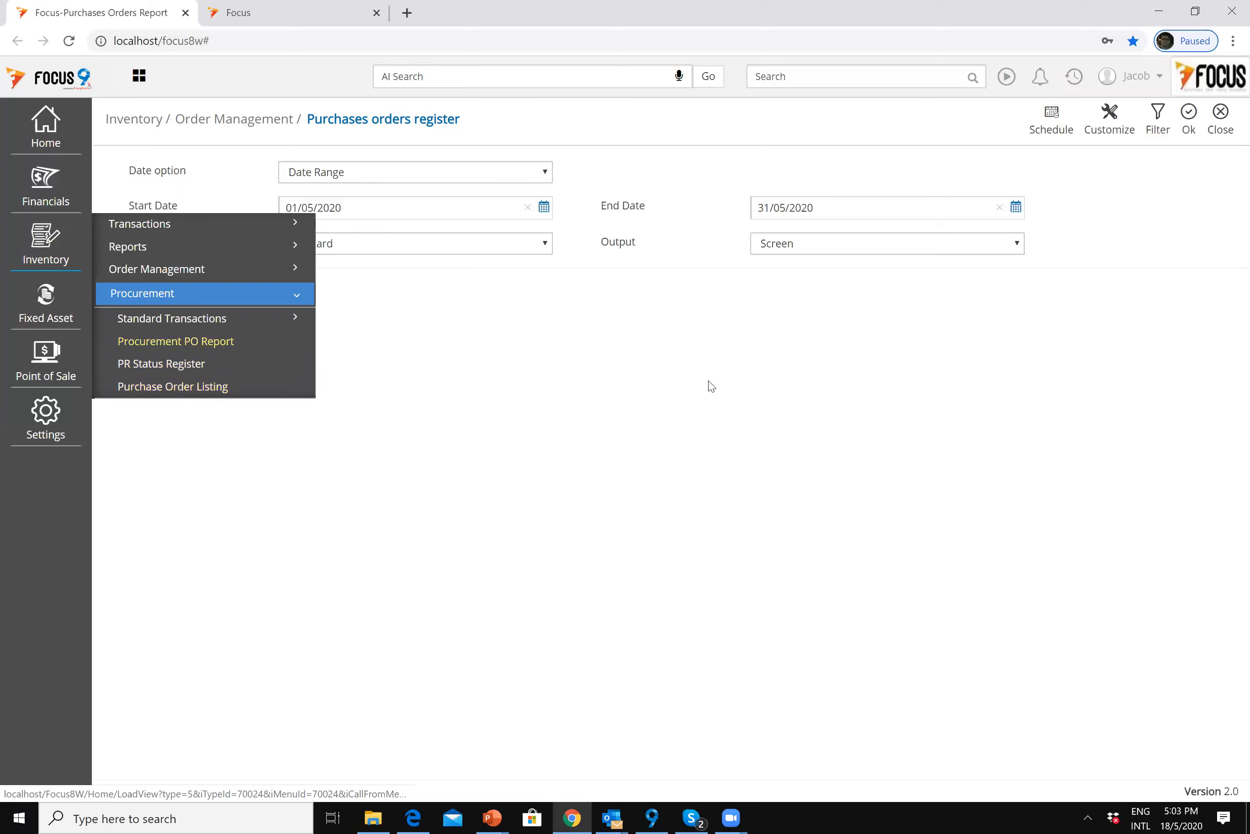
Step: Run the Procurement PO Report, rerun it for the current month, then close it
click(1190, 121)
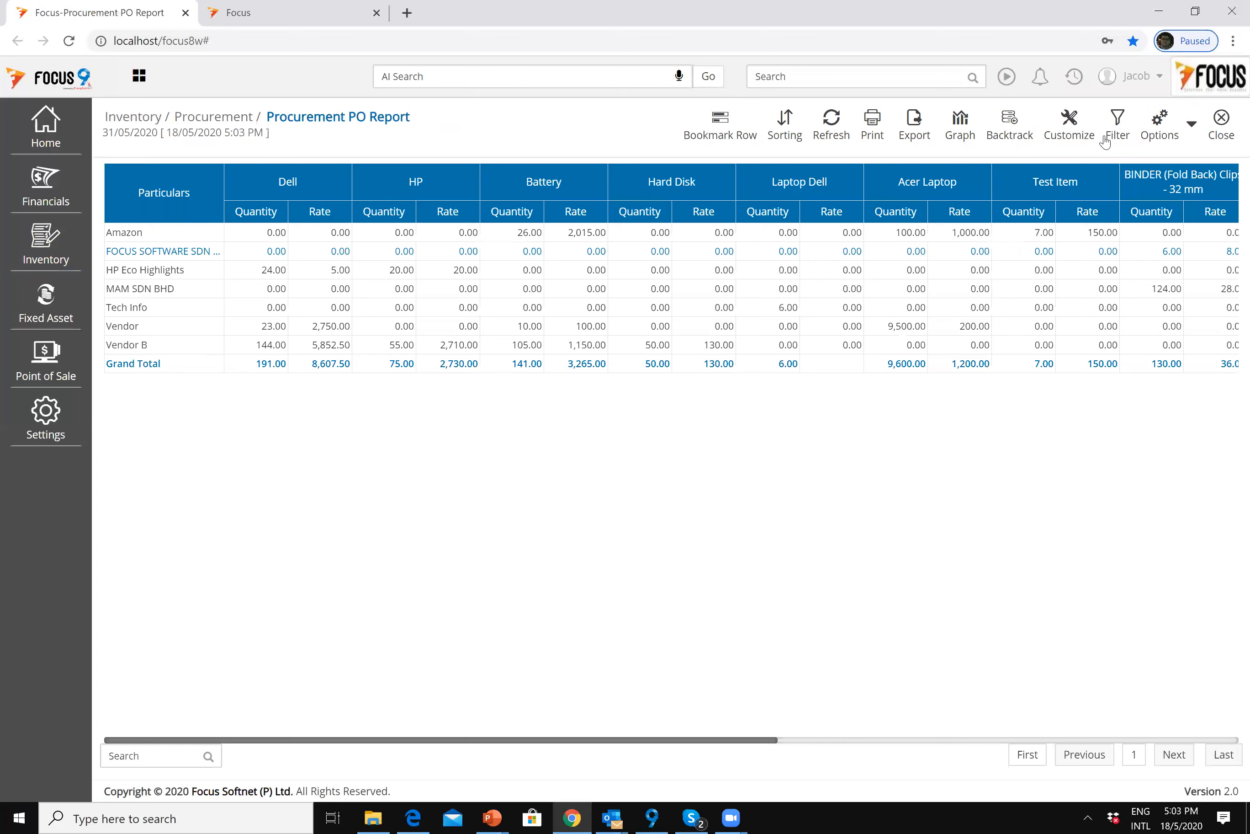
click(328, 168)
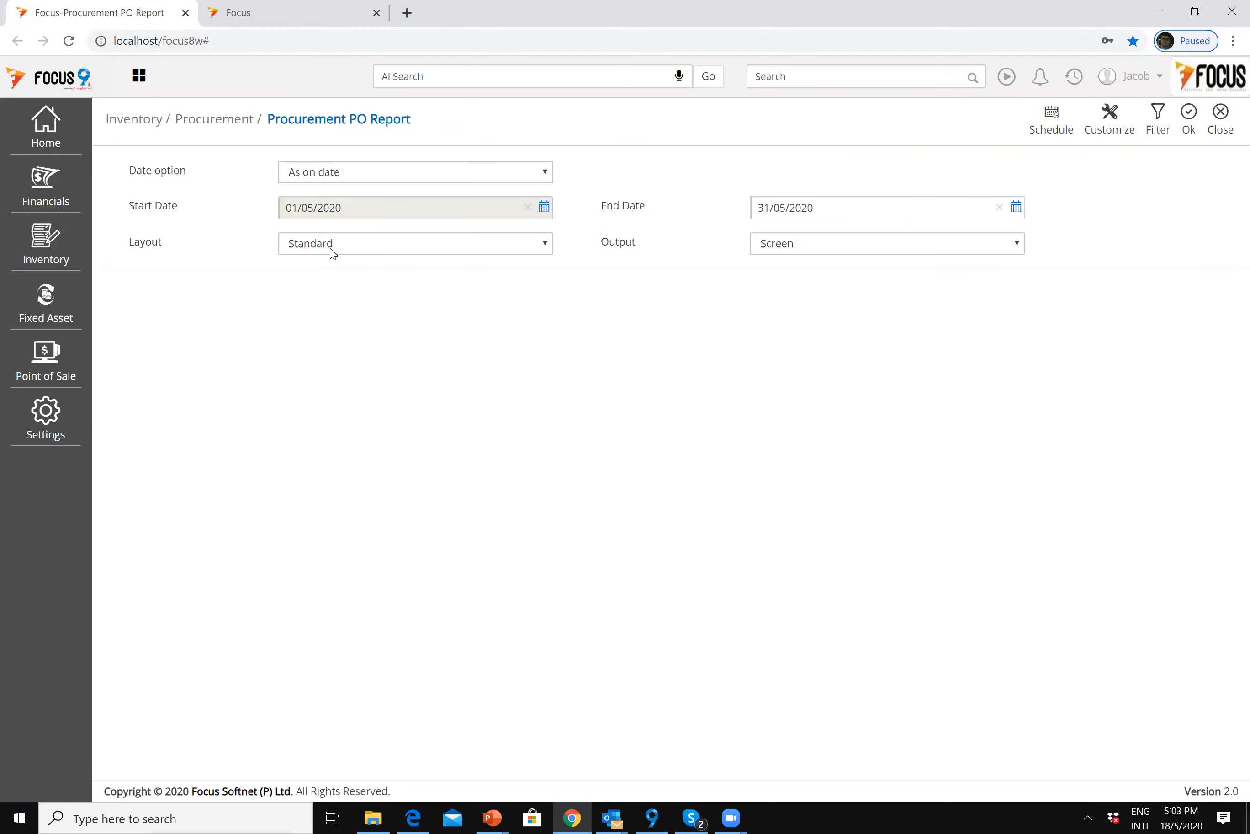
click(1190, 119)
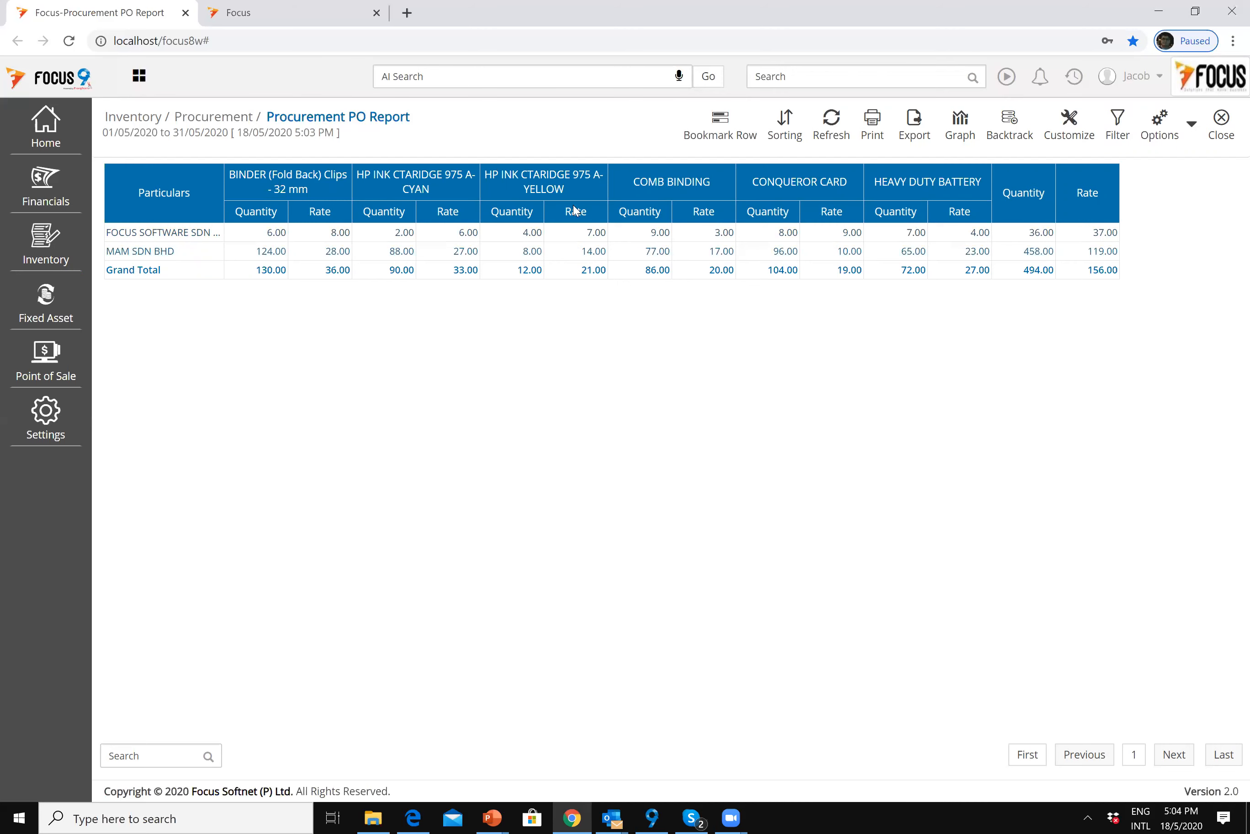
click(1223, 131)
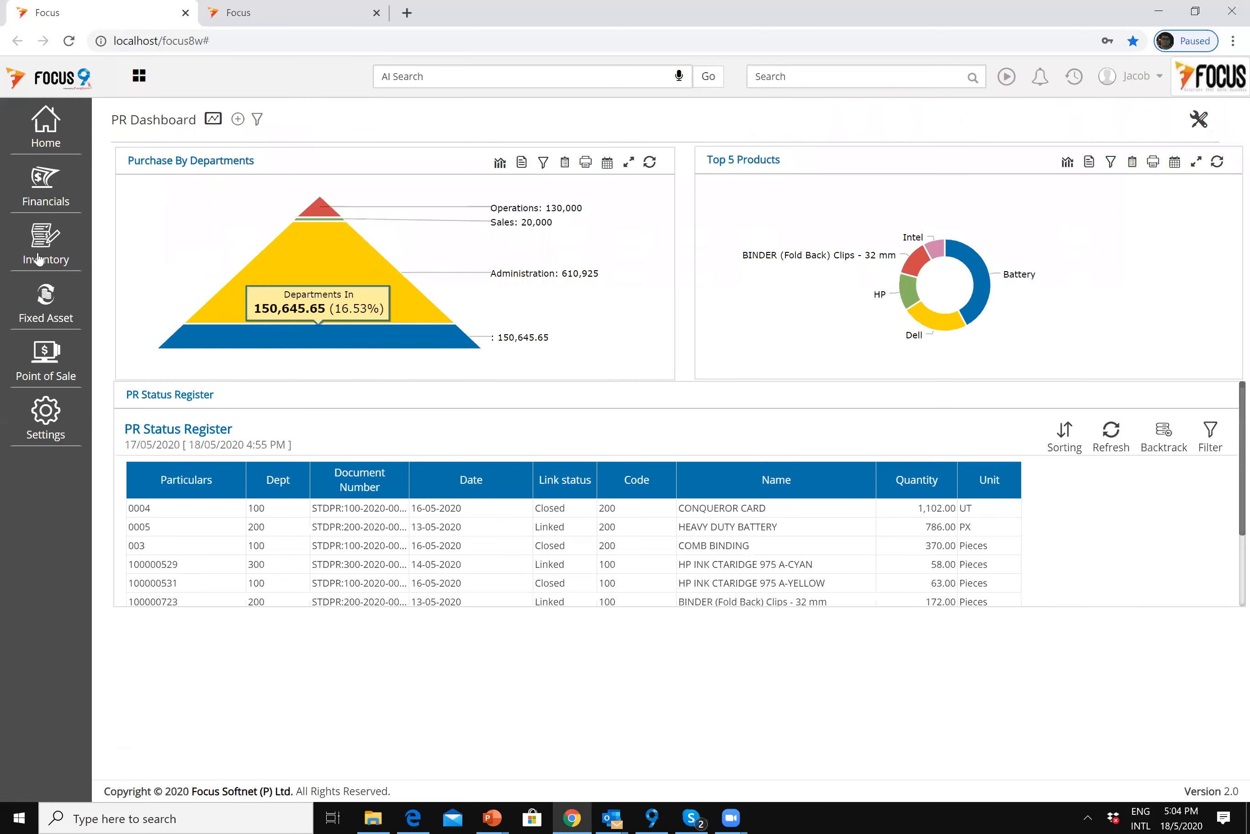
click(38, 258)
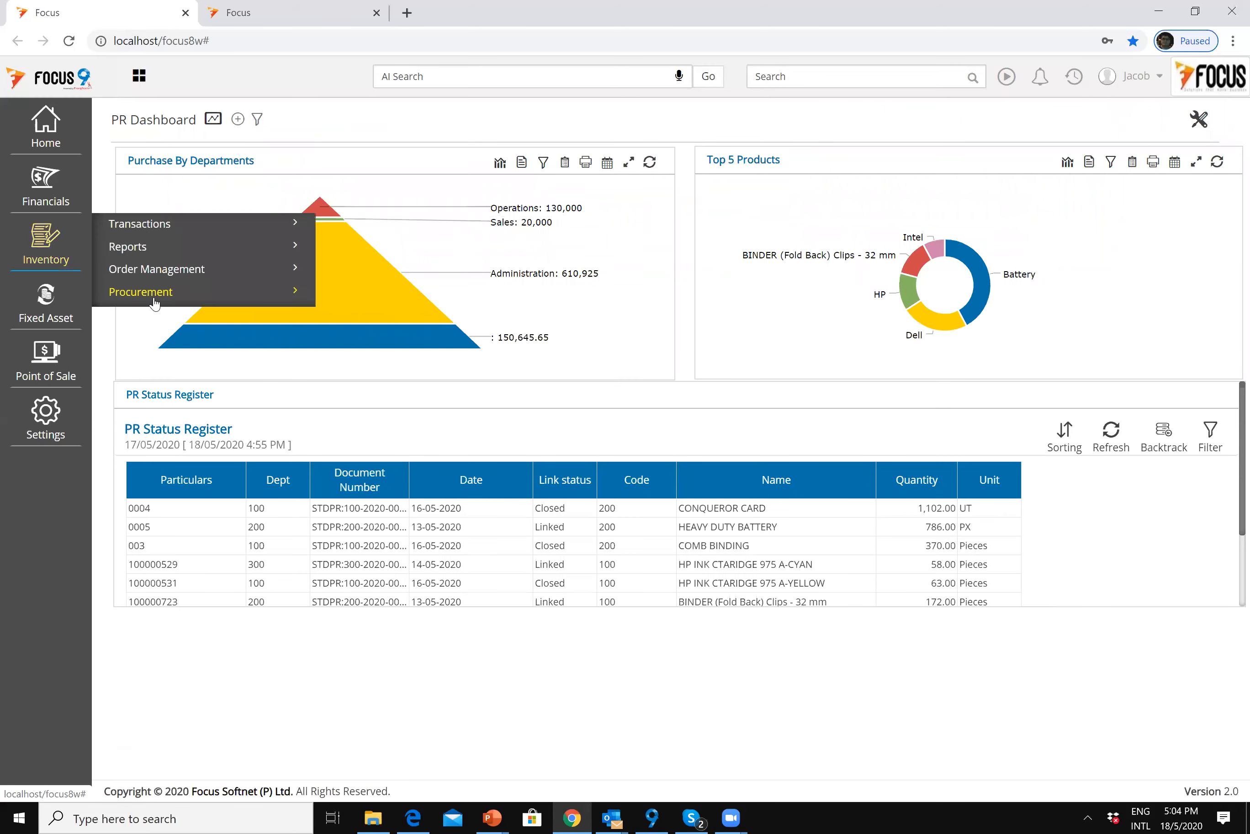
Step: Run the Purchase Order Listing for the current month, 01/05/2020 to 31/05/2020
click(154, 303)
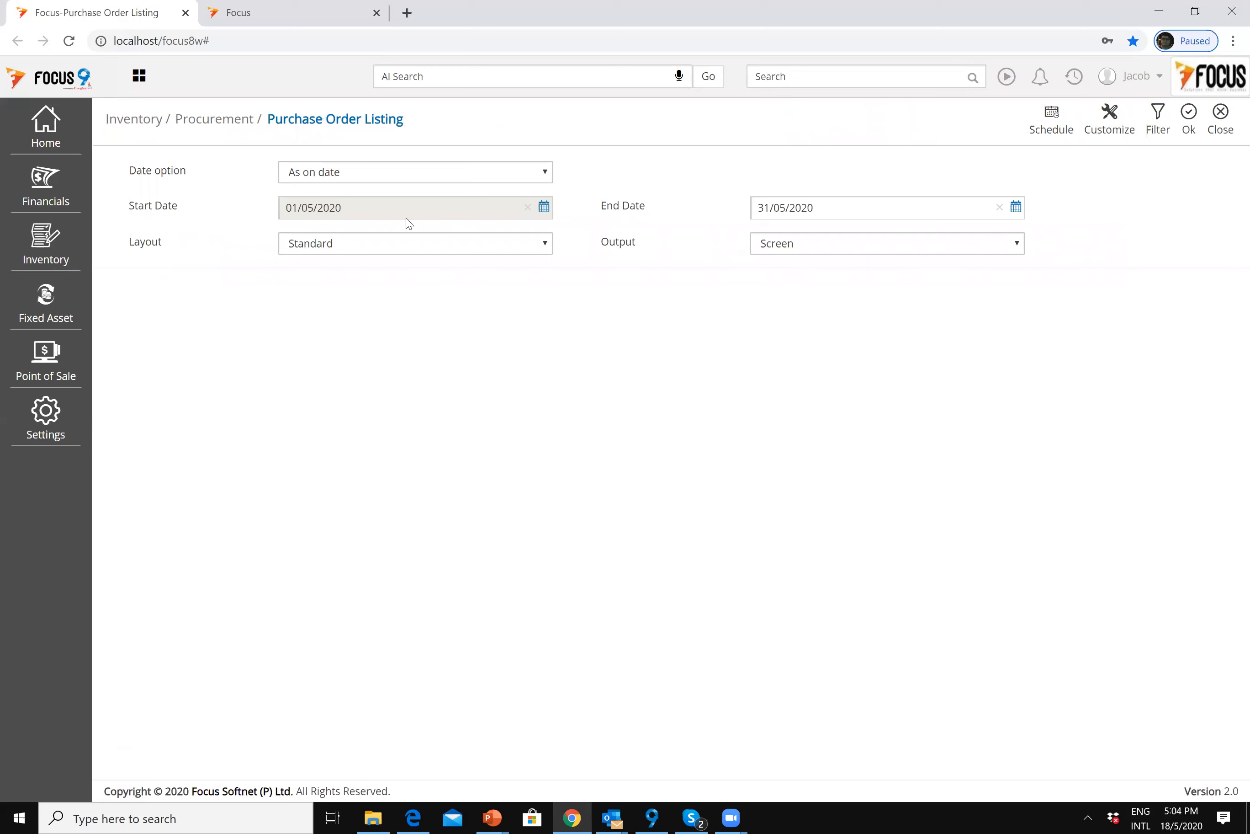
click(412, 173)
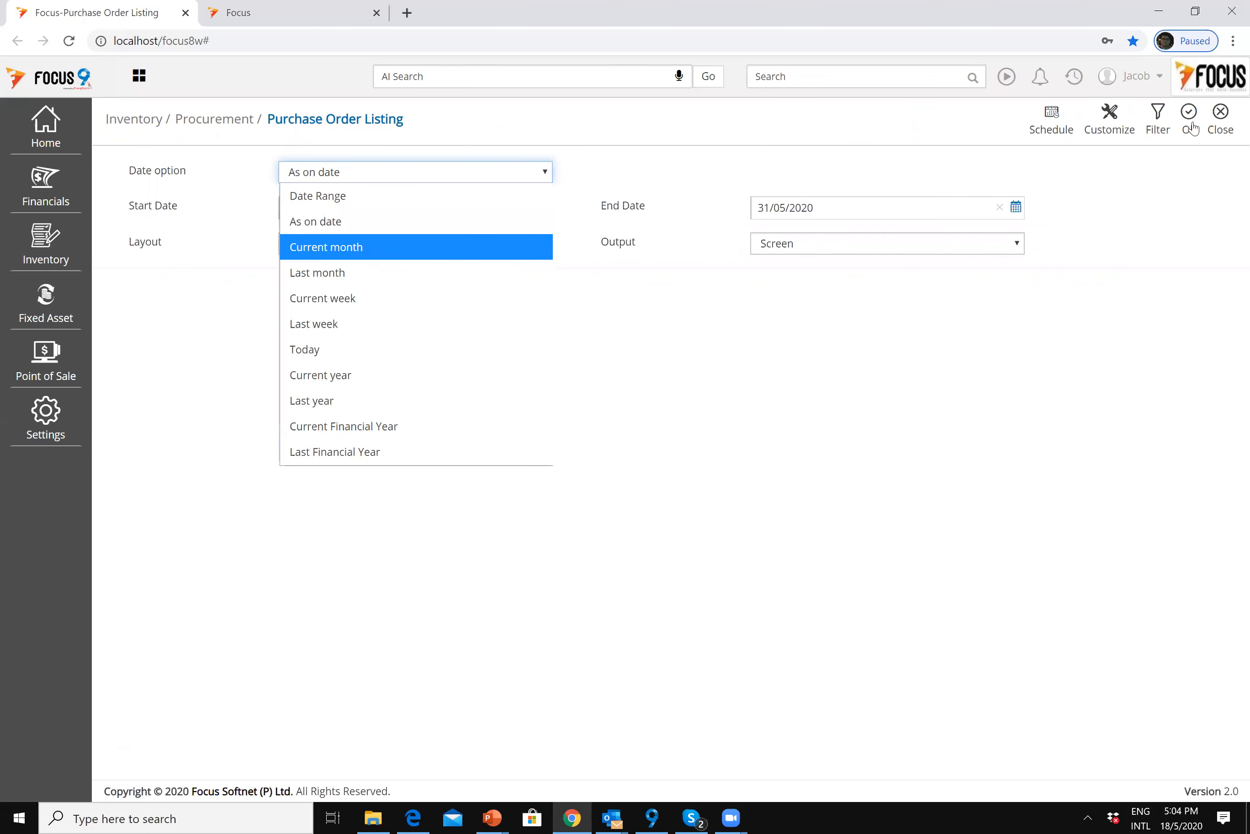
key(Return)
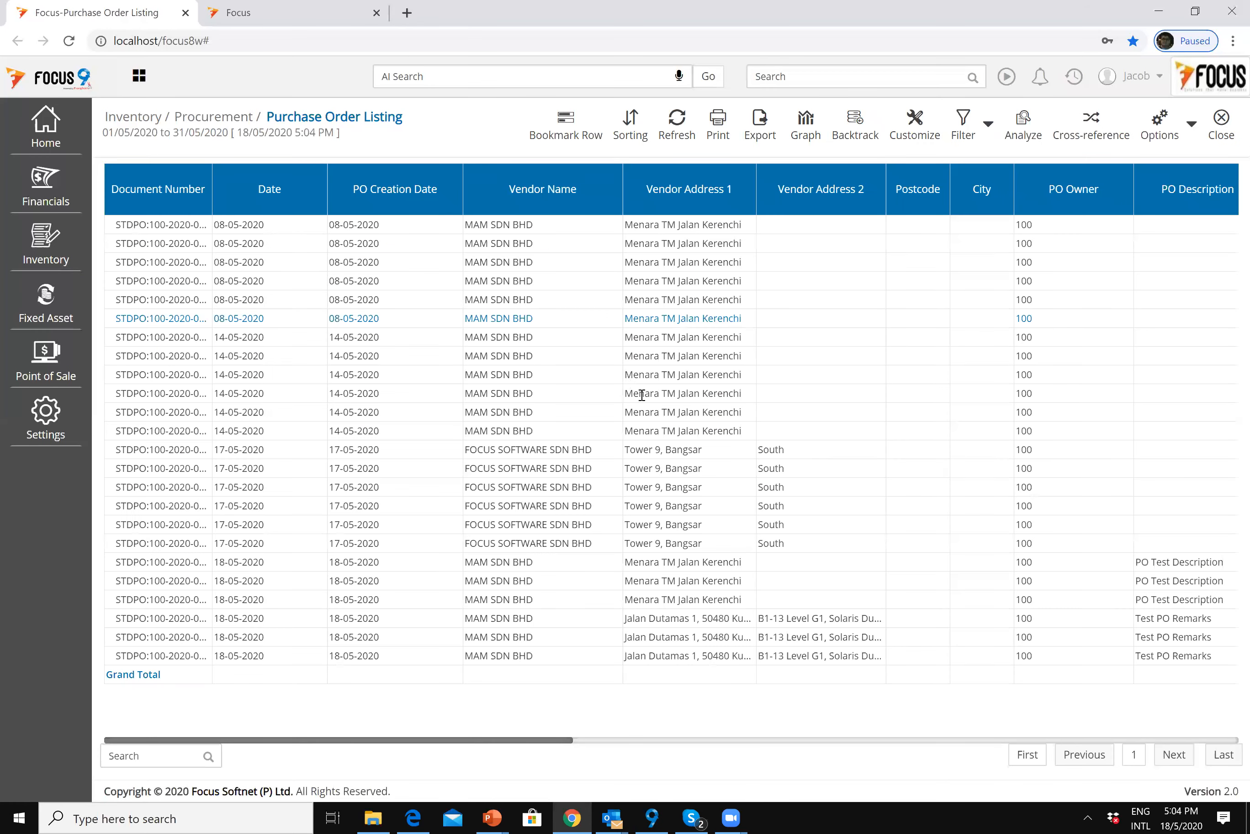
click(724, 387)
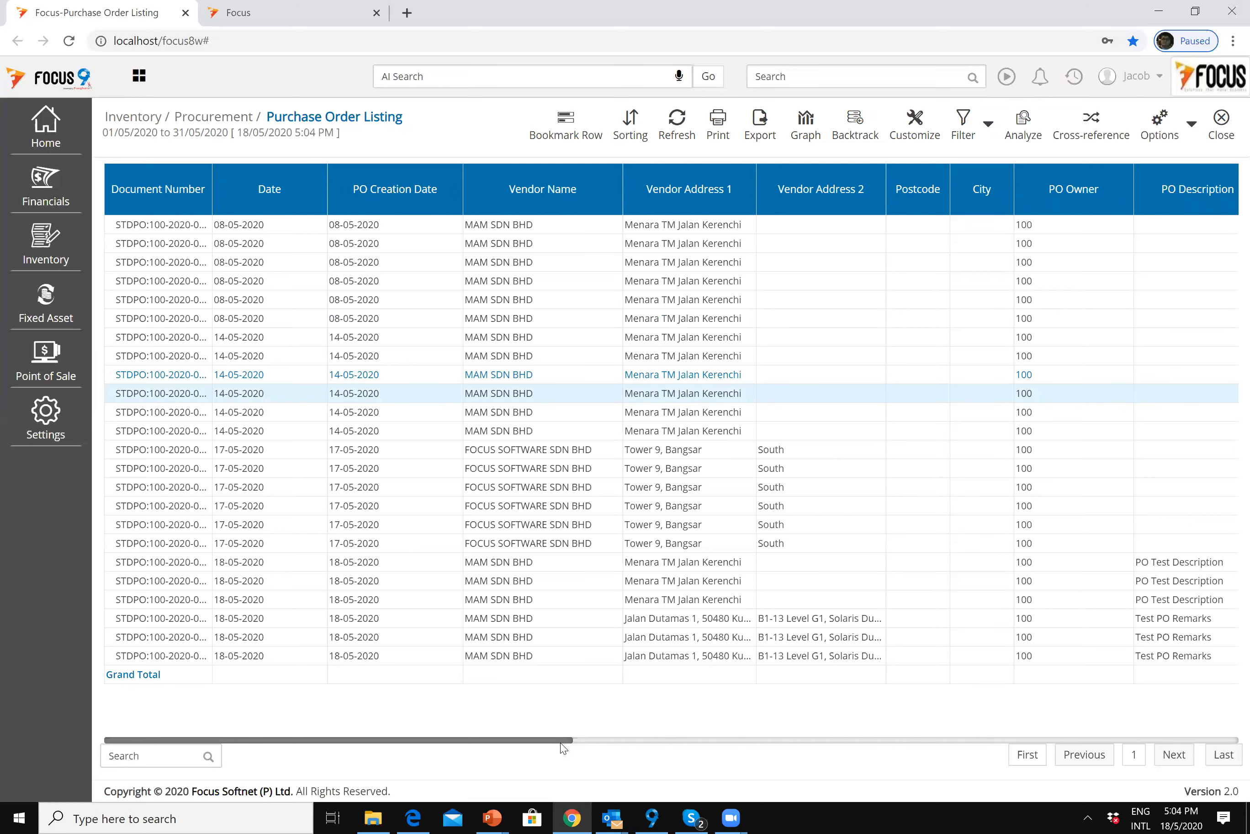
Step: Scroll across the listing's columns out to Shipping Address, then close it
drag(561, 742, 795, 768)
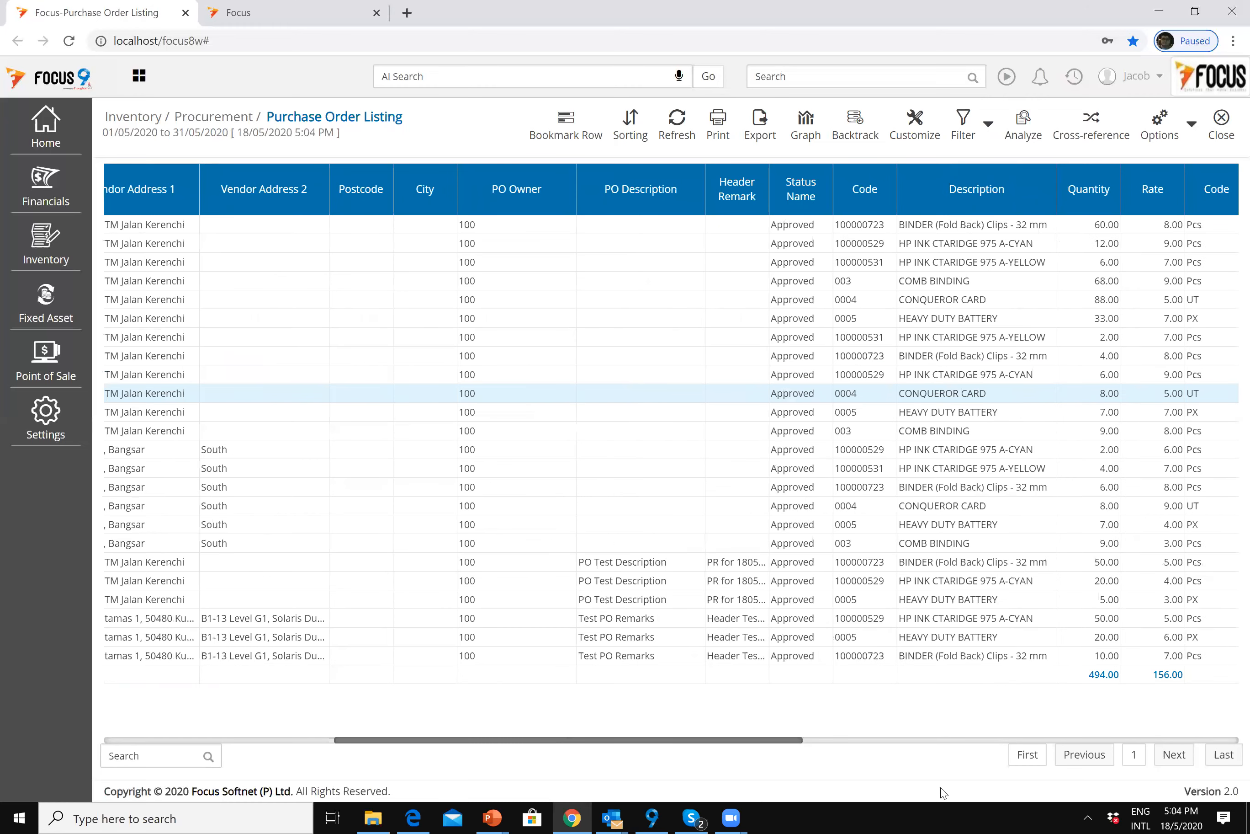
drag(1028, 796, 1093, 762)
click(1189, 738)
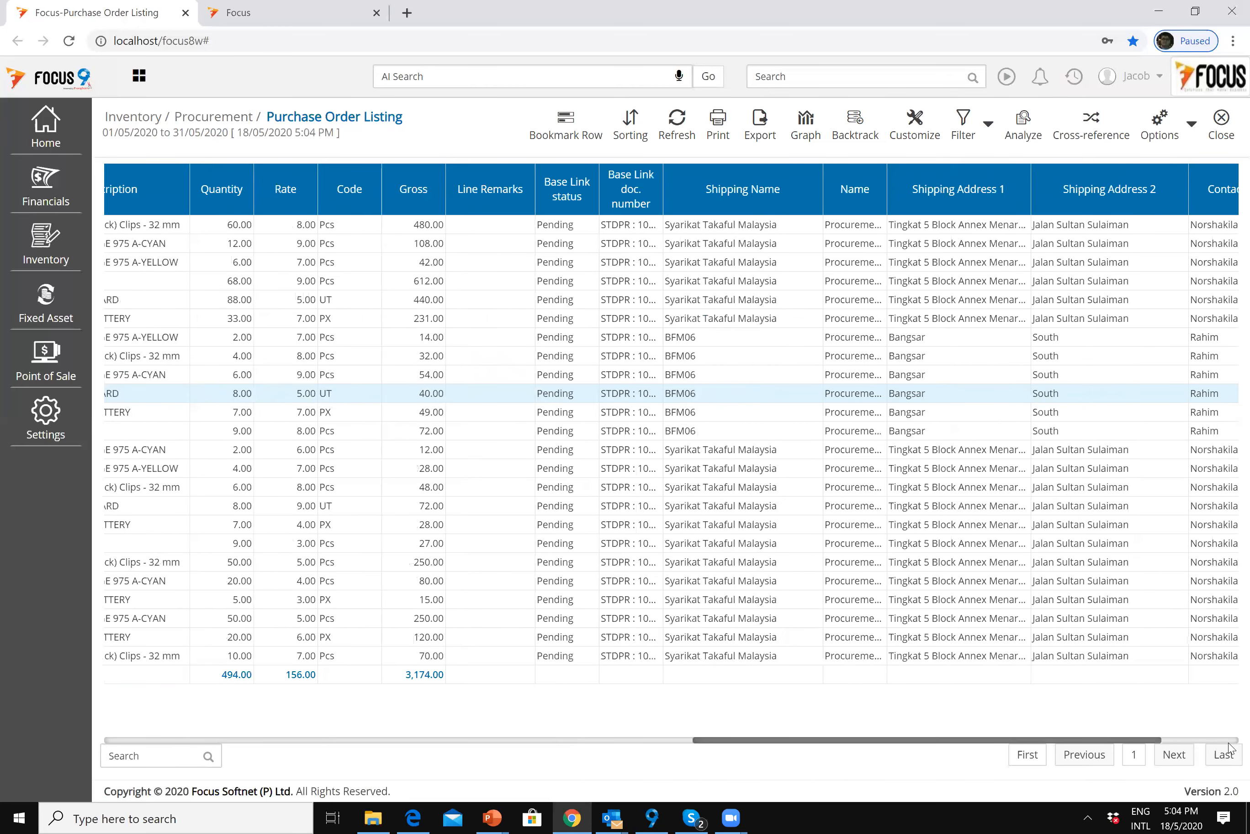
click(1229, 741)
drag(1229, 741, 865, 718)
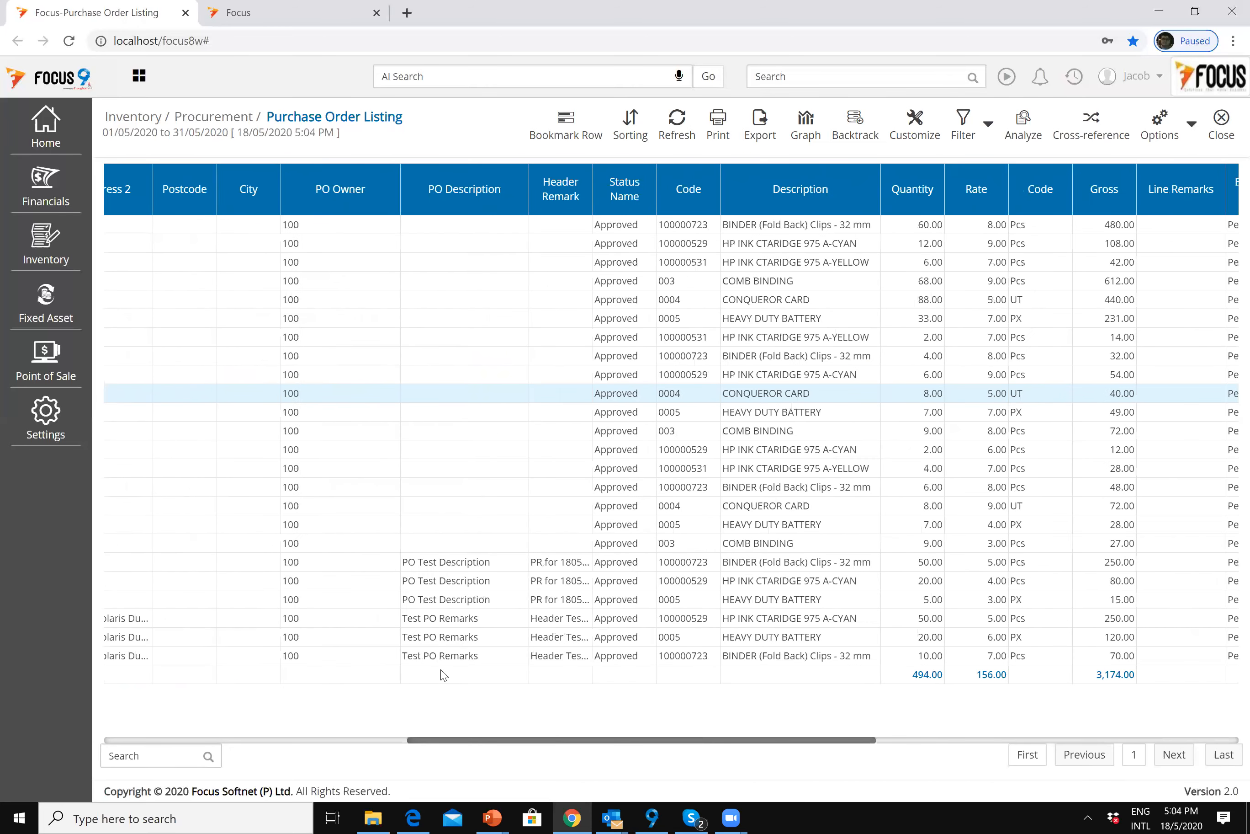
click(1222, 123)
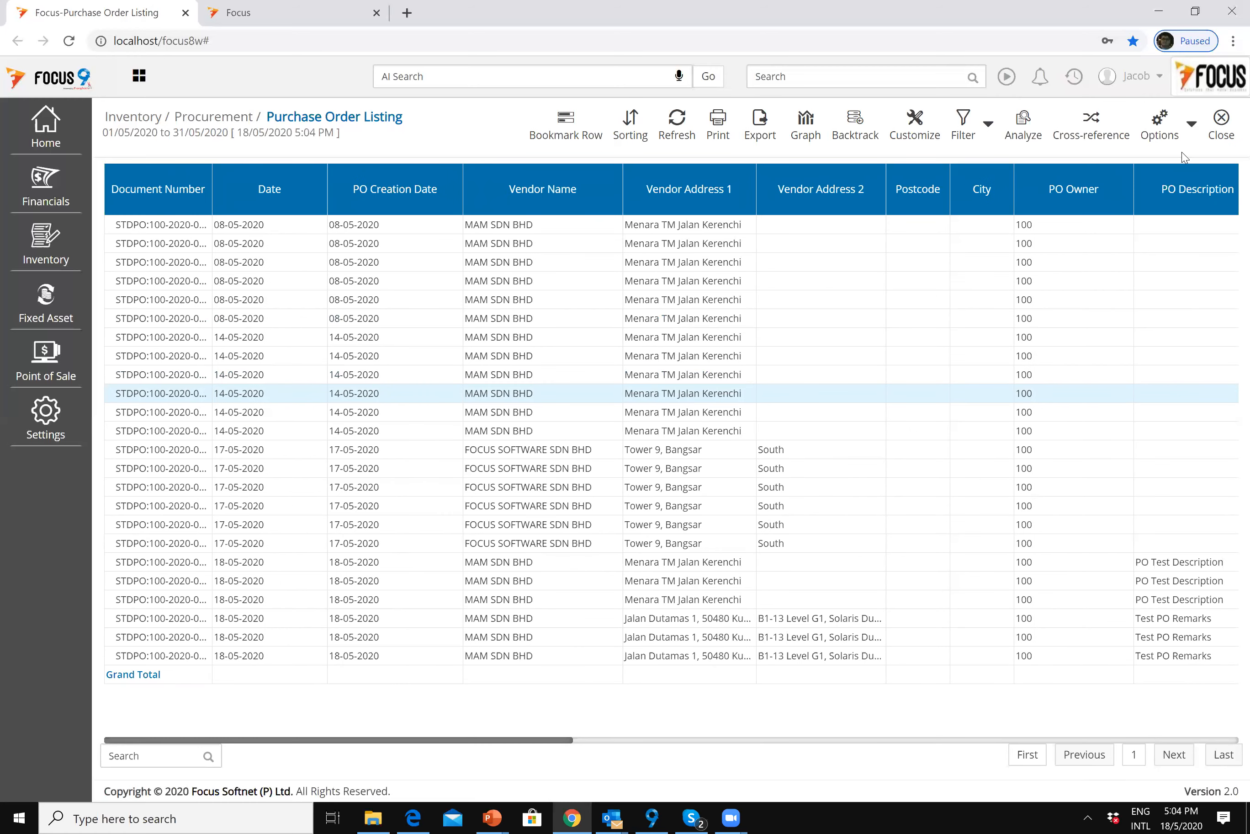
Step: Inspect the filter fields Category, PO Owner, VendorAC, Shipping Name and DocNo, then close the listing
click(1164, 122)
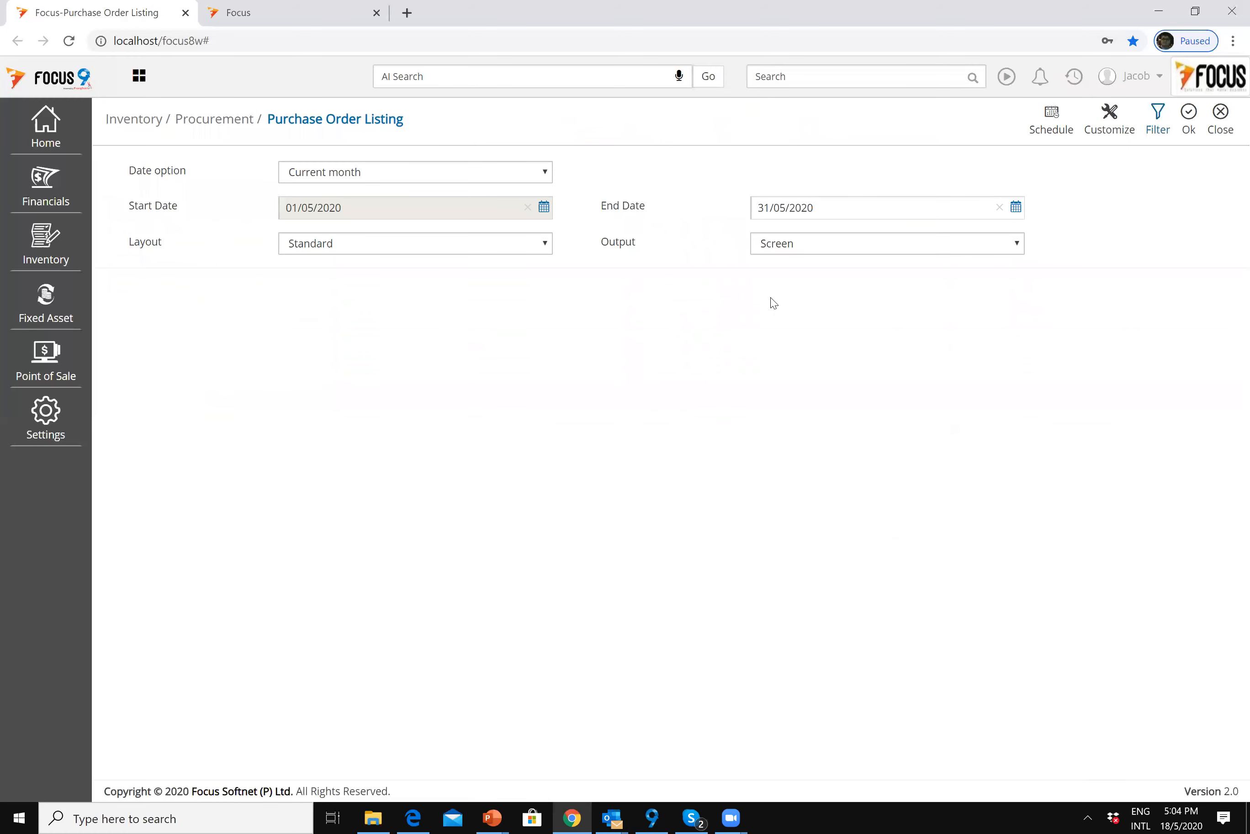
click(554, 210)
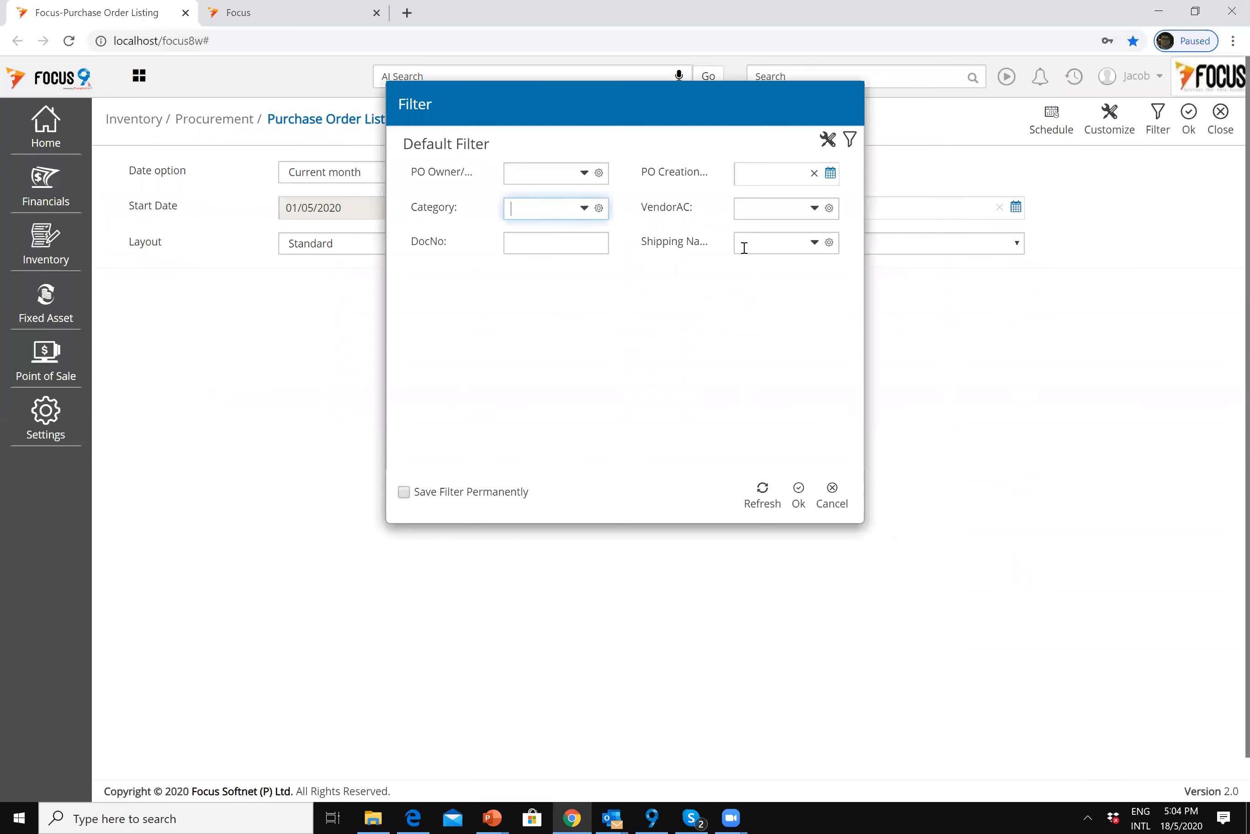
click(578, 247)
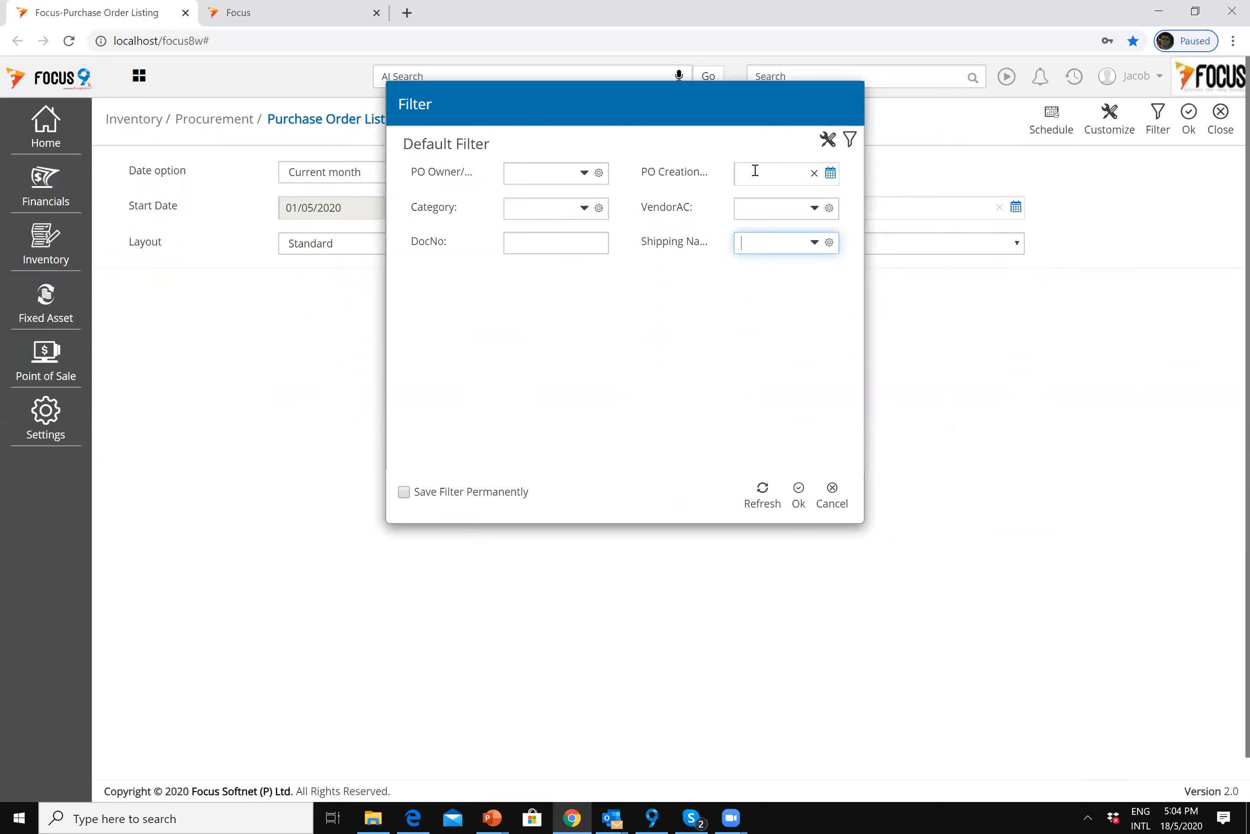
click(530, 174)
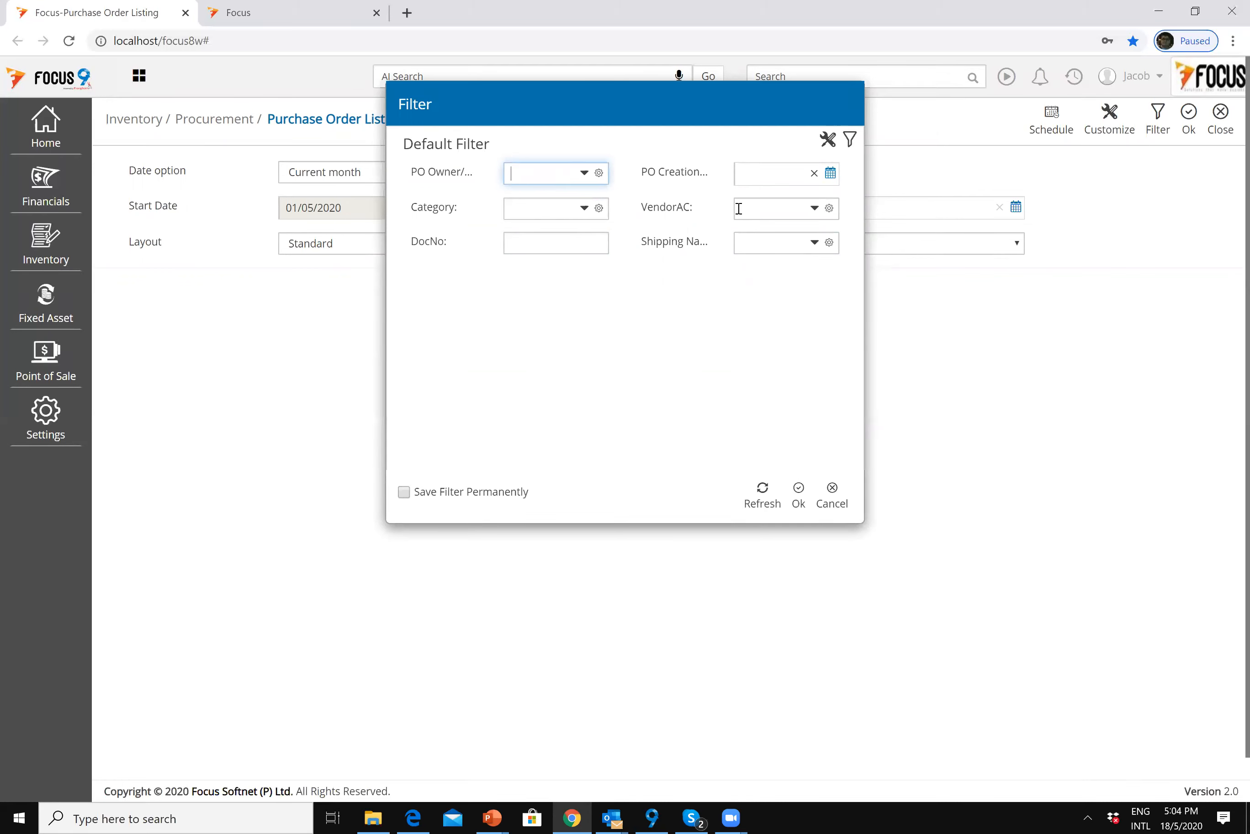
click(806, 209)
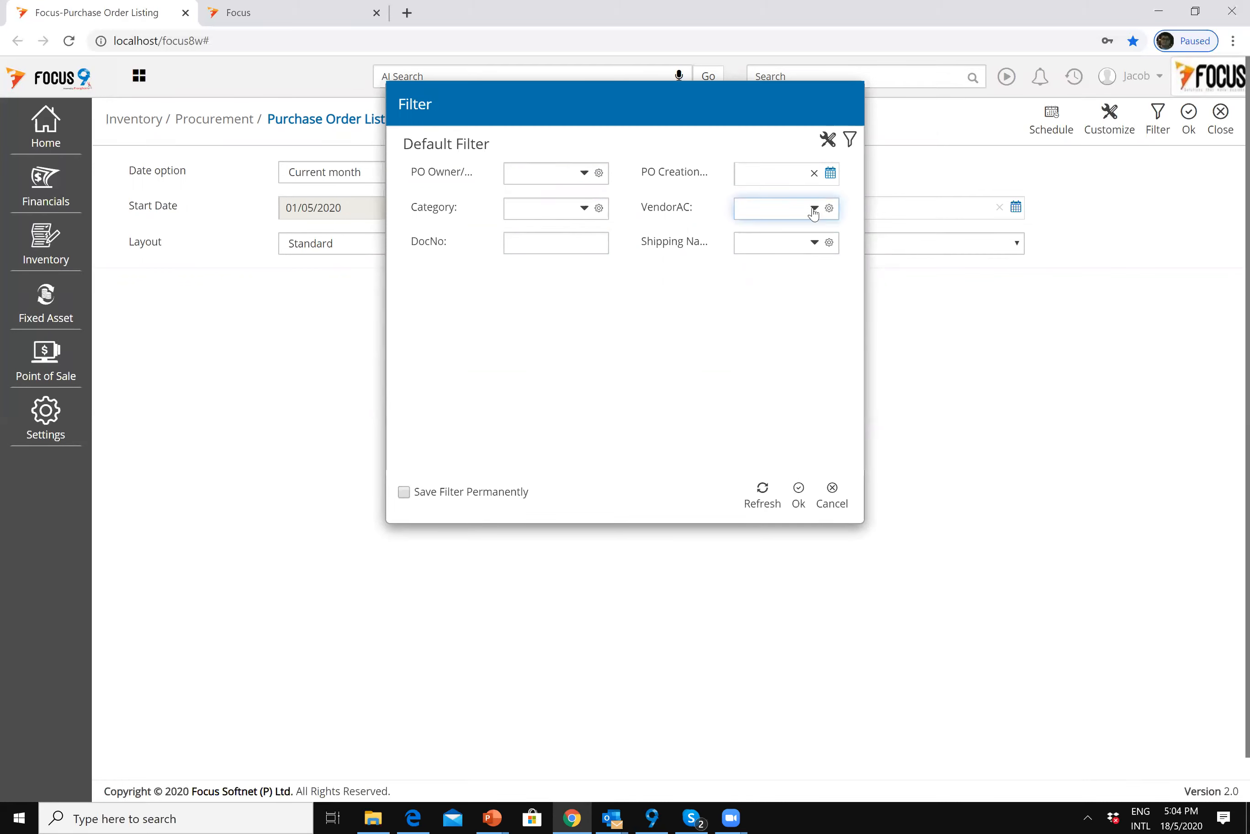
click(771, 243)
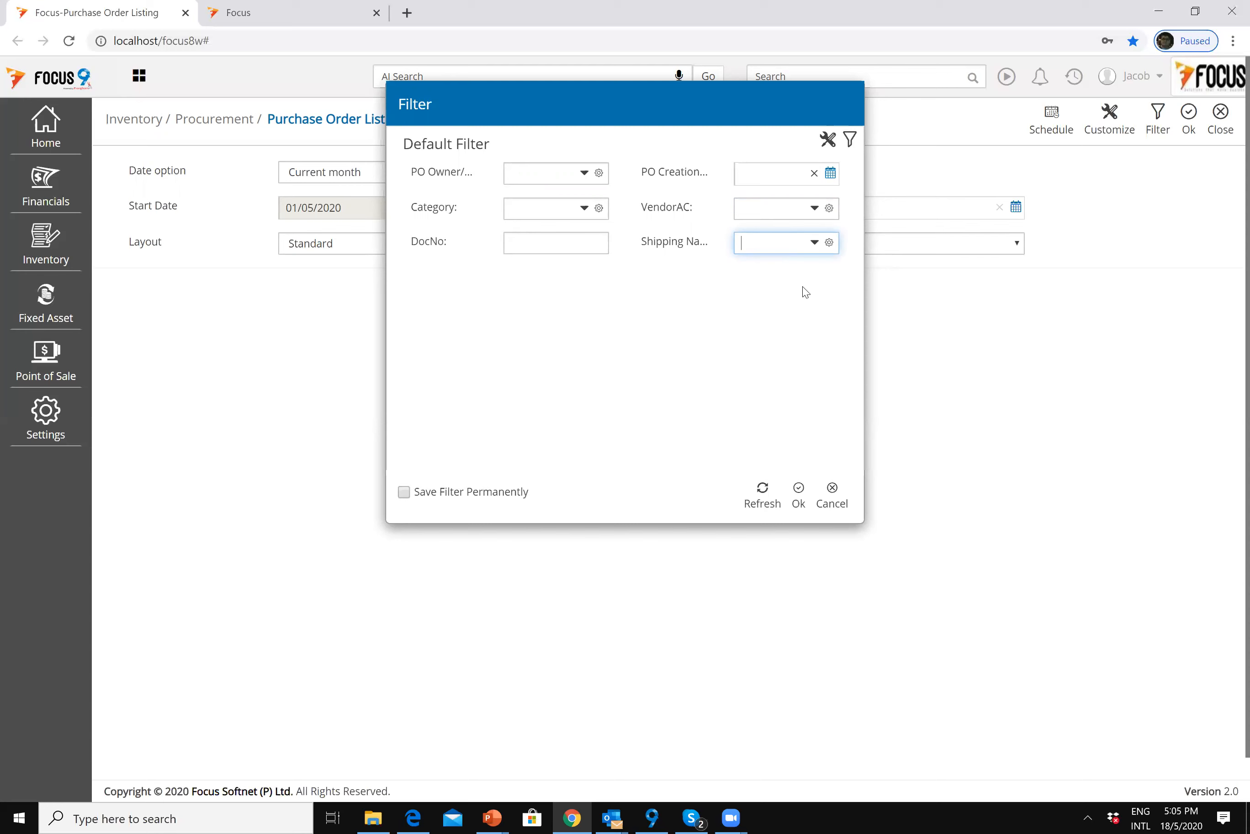
click(584, 246)
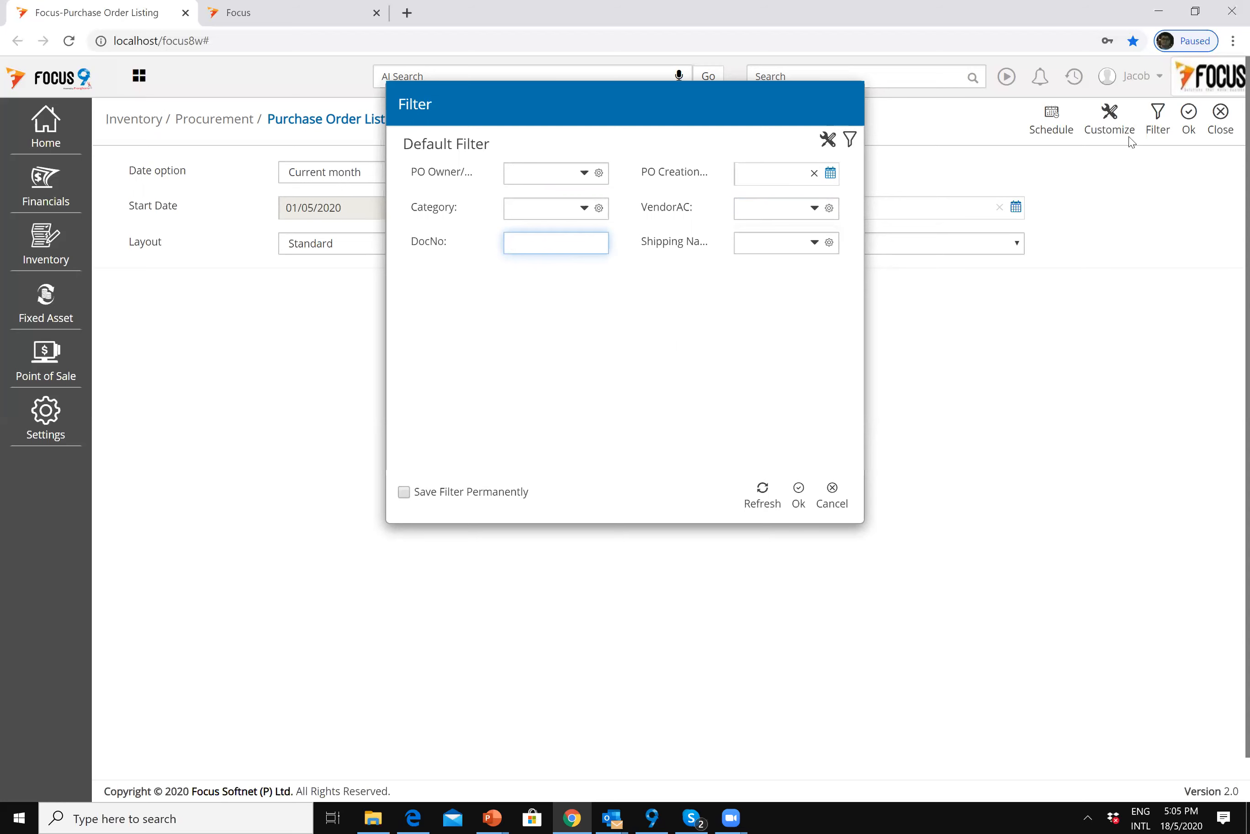
click(1220, 125)
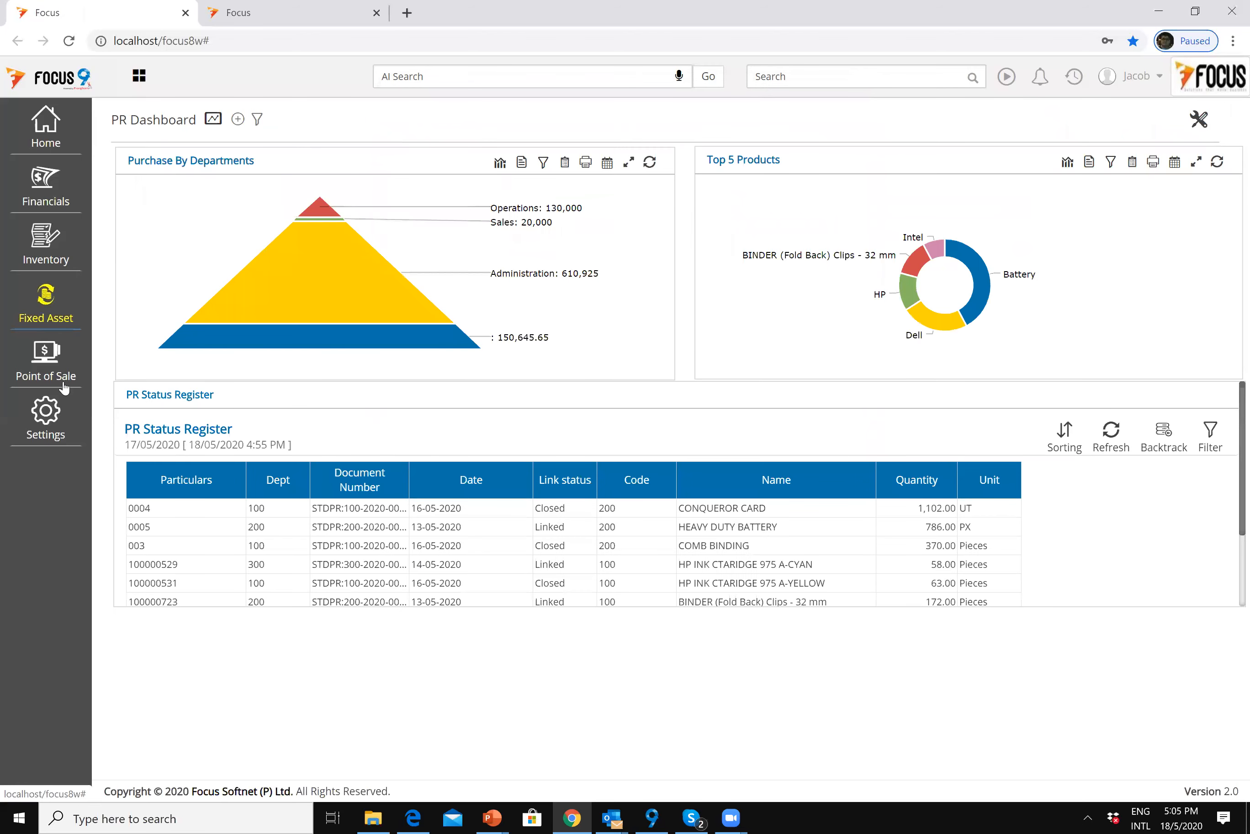
Step: Generate the Stock Ledger for all three Inventory Items for 01/05/2020 to 31/05/2020
click(49, 255)
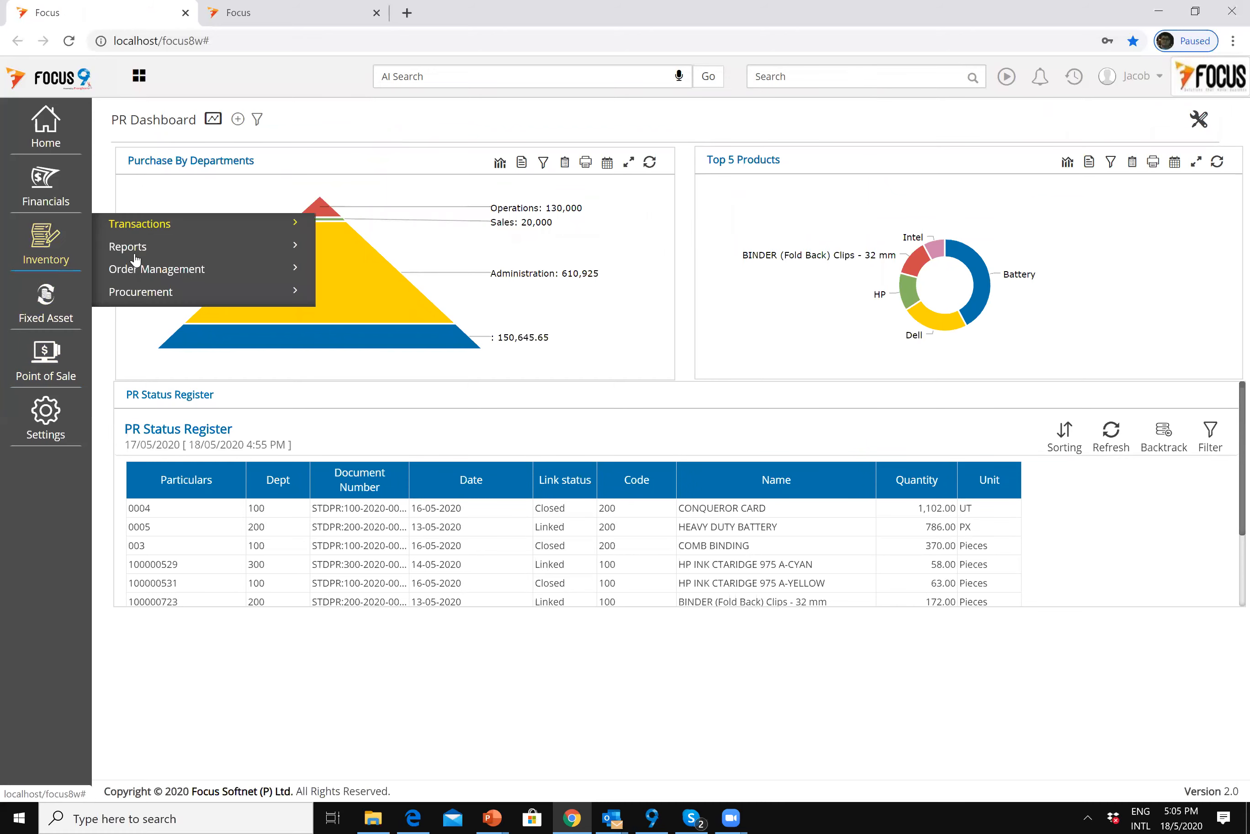
click(140, 248)
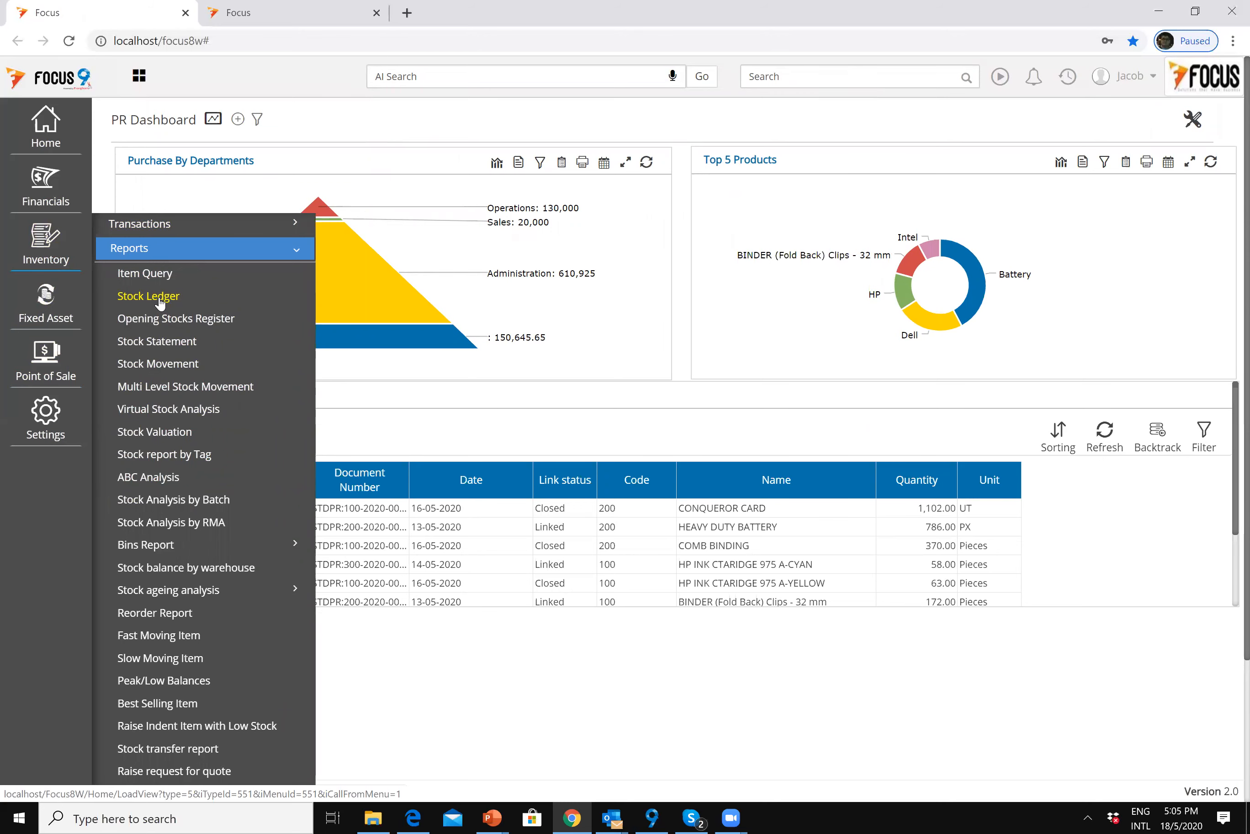
click(160, 297)
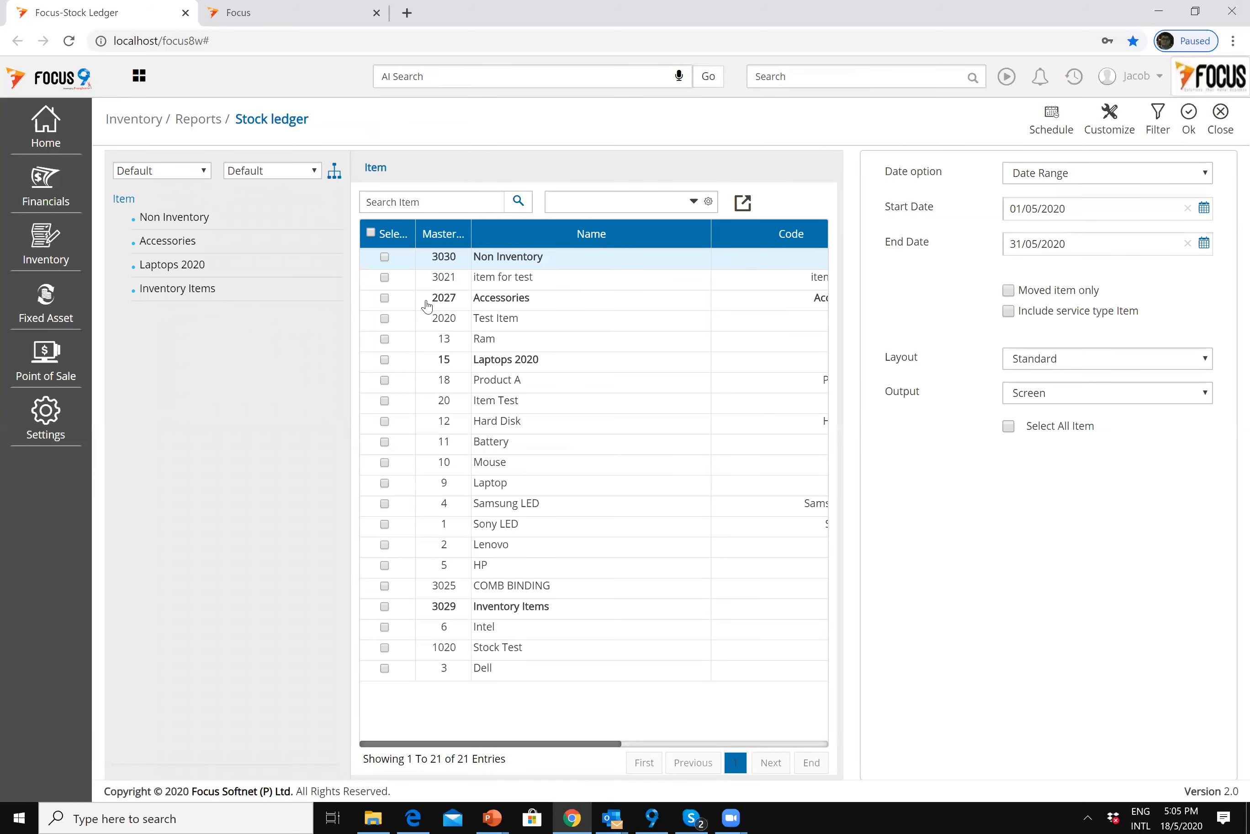
click(217, 290)
click(371, 233)
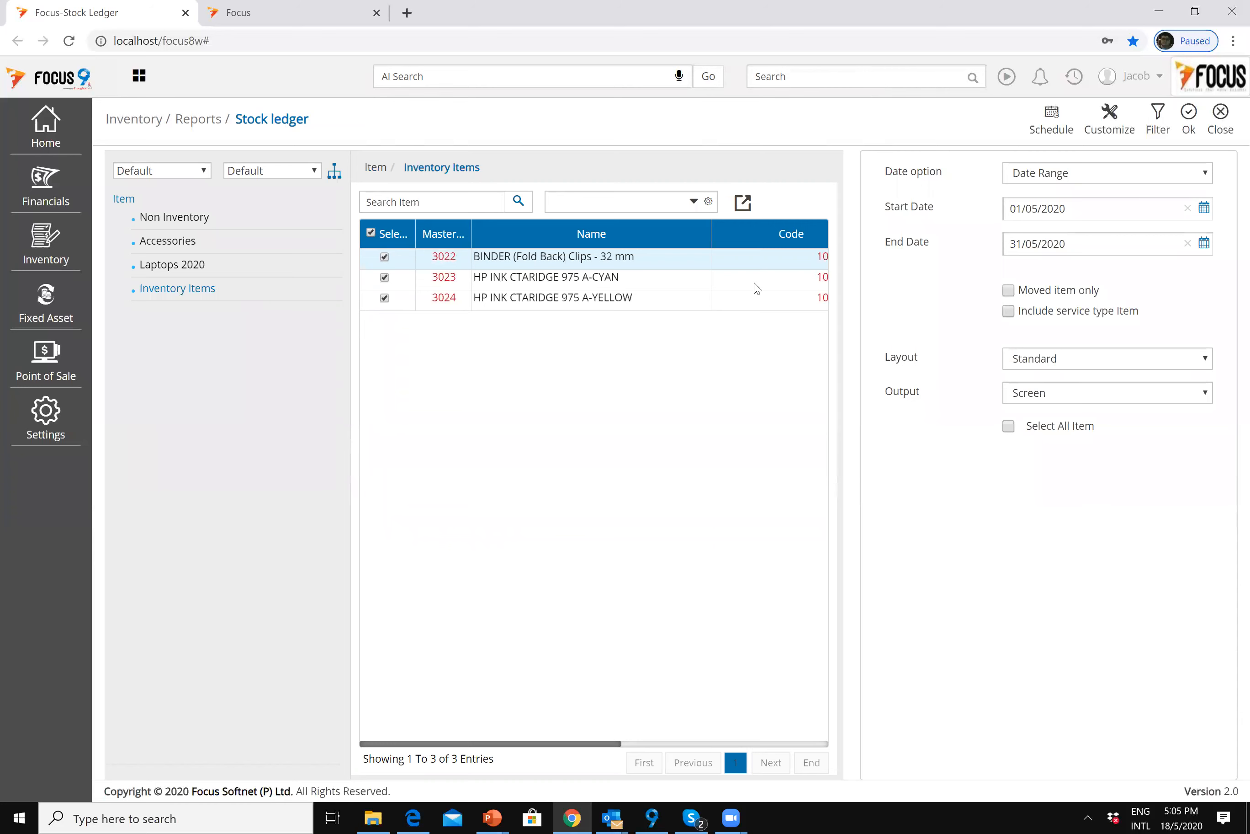
click(1189, 121)
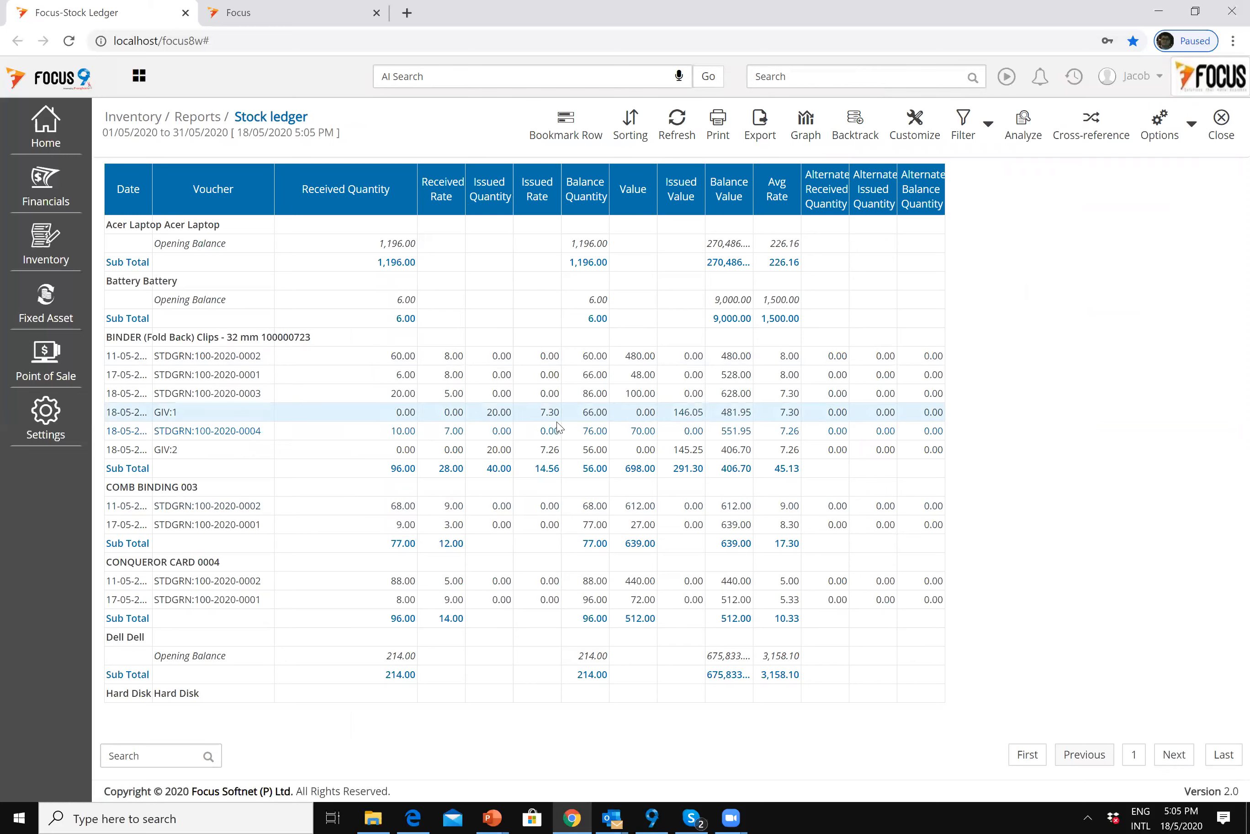
click(389, 396)
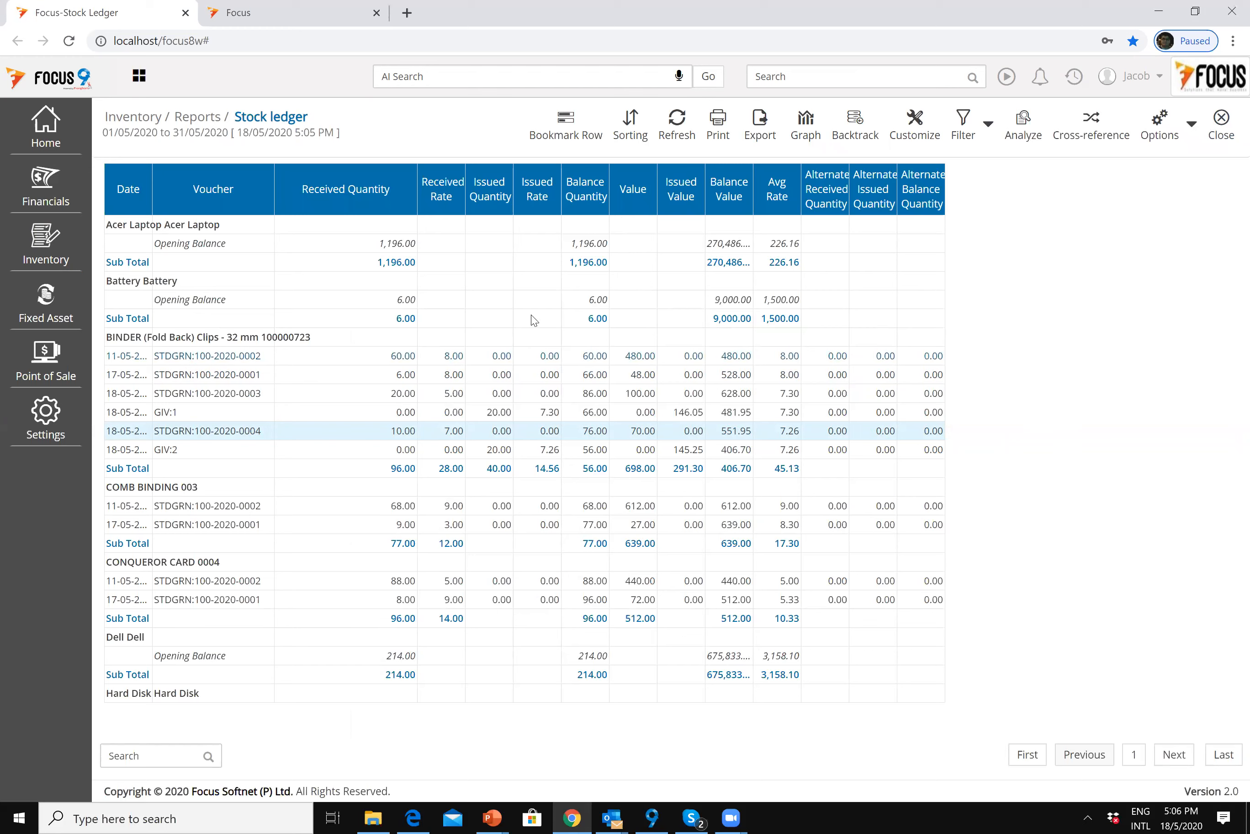
Step: Close the Stock Ledger and display the Inventory Reports list from the sidebar
click(1220, 122)
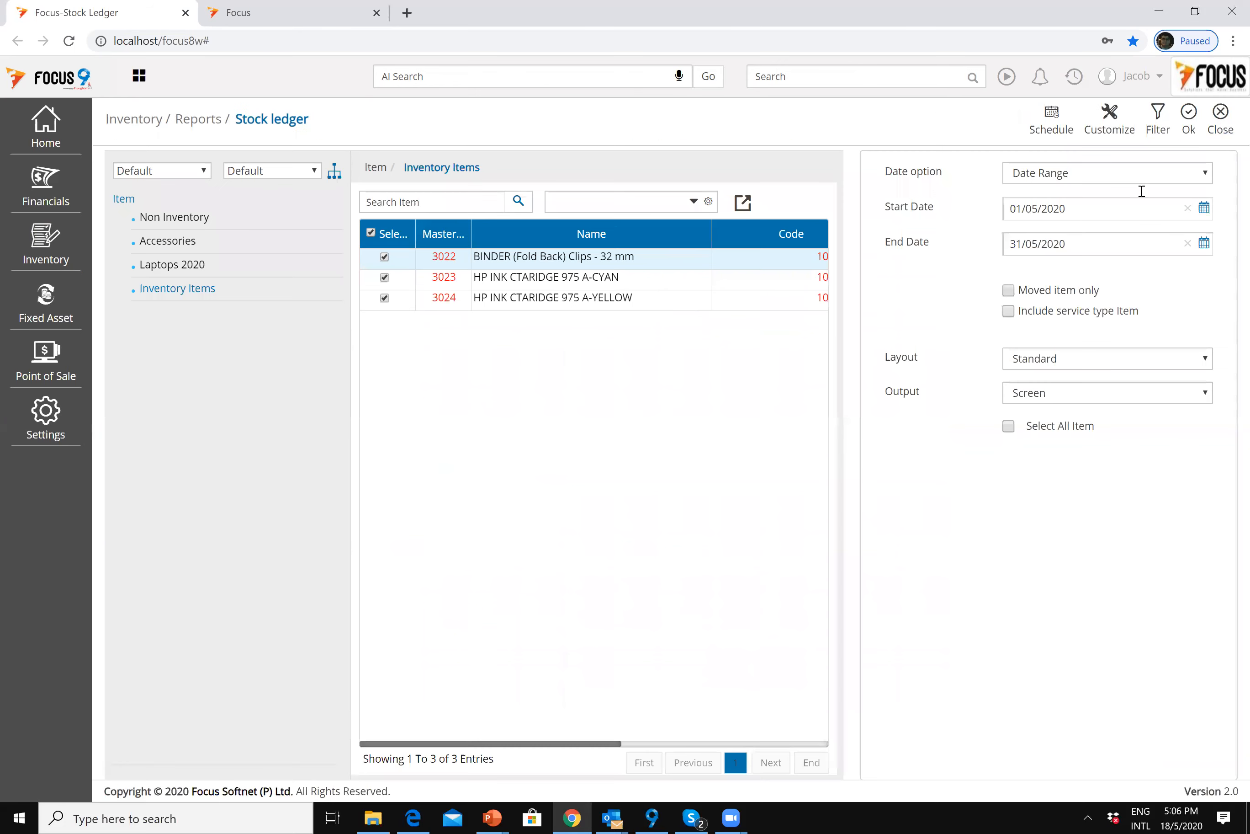
click(1220, 124)
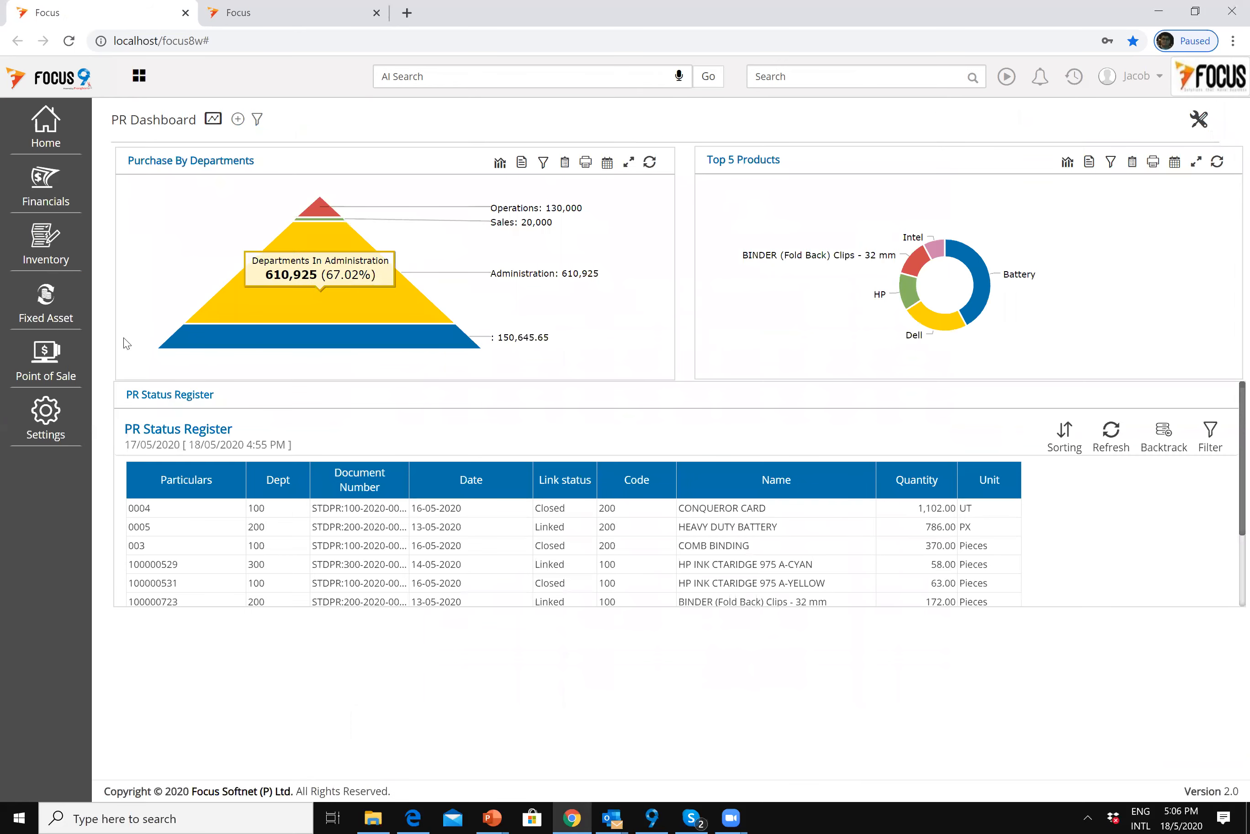
click(52, 247)
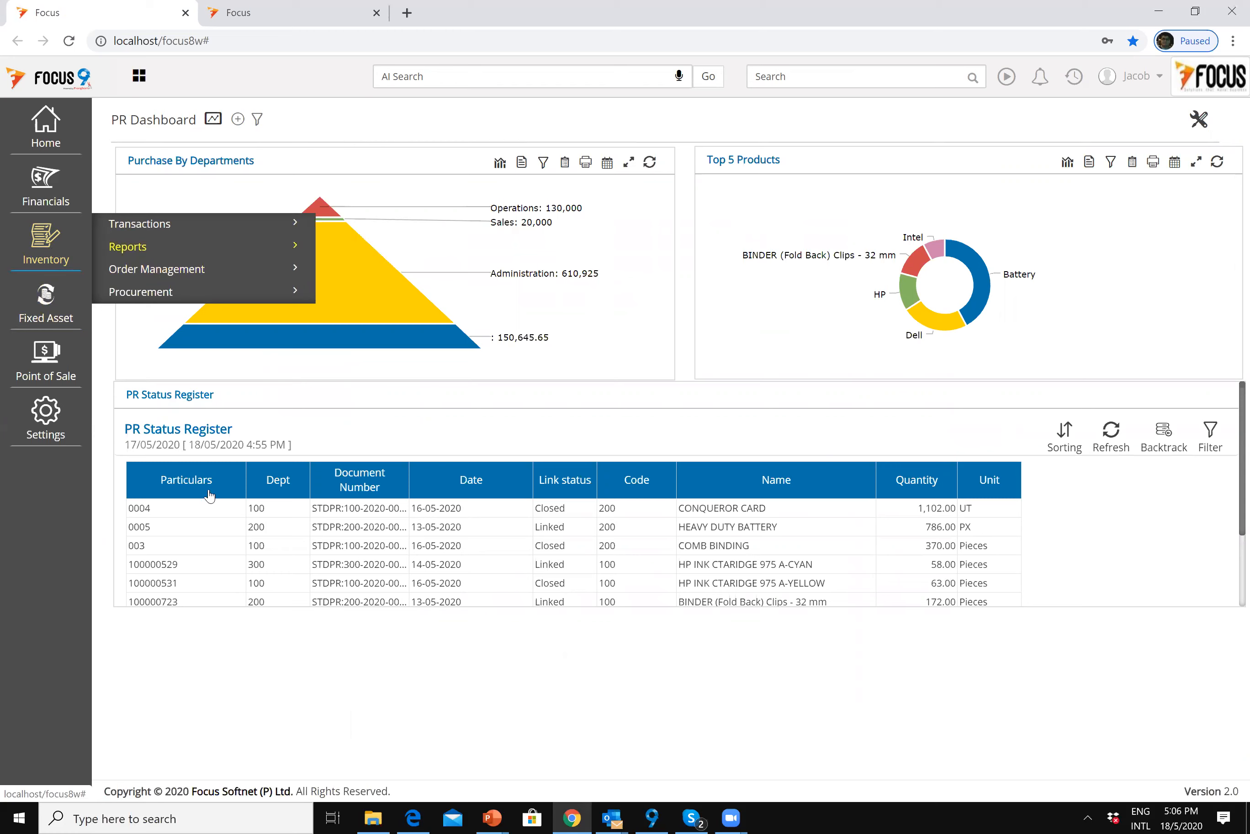
click(170, 253)
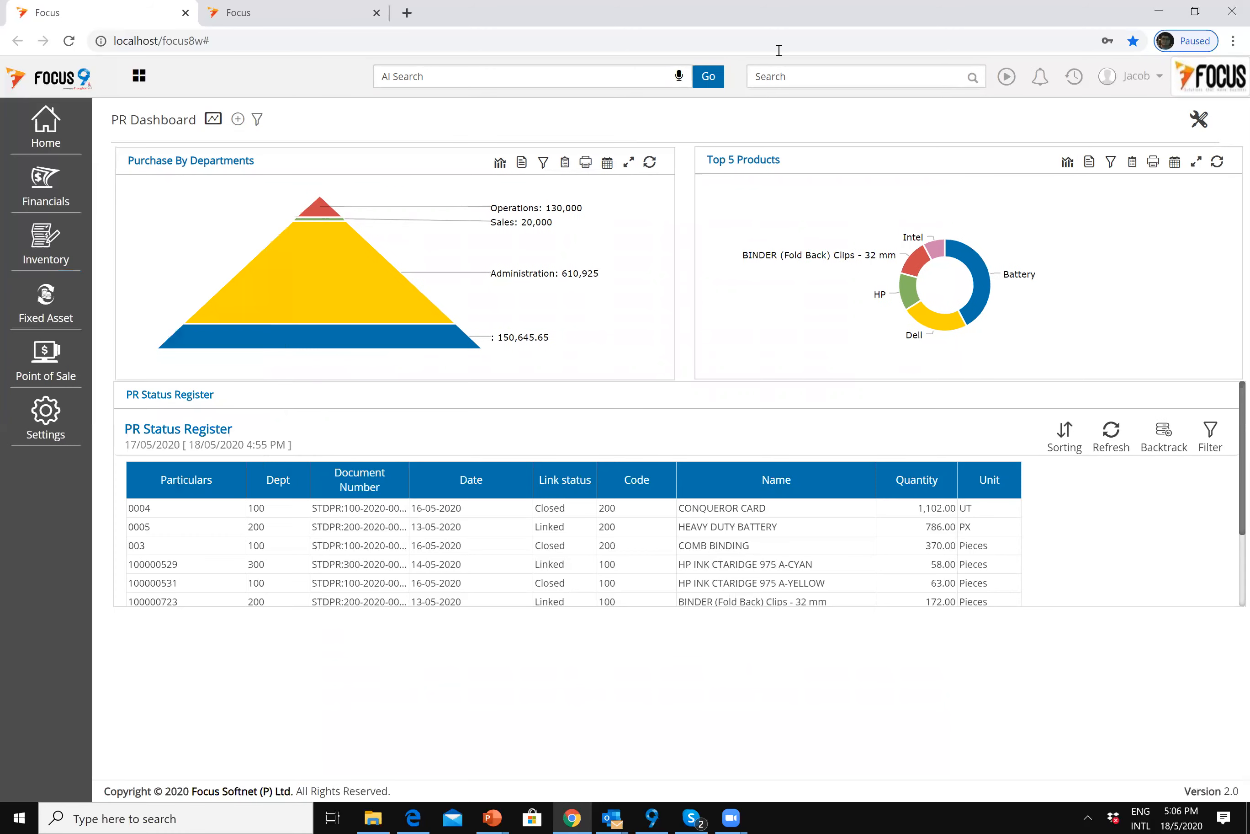
click(39, 249)
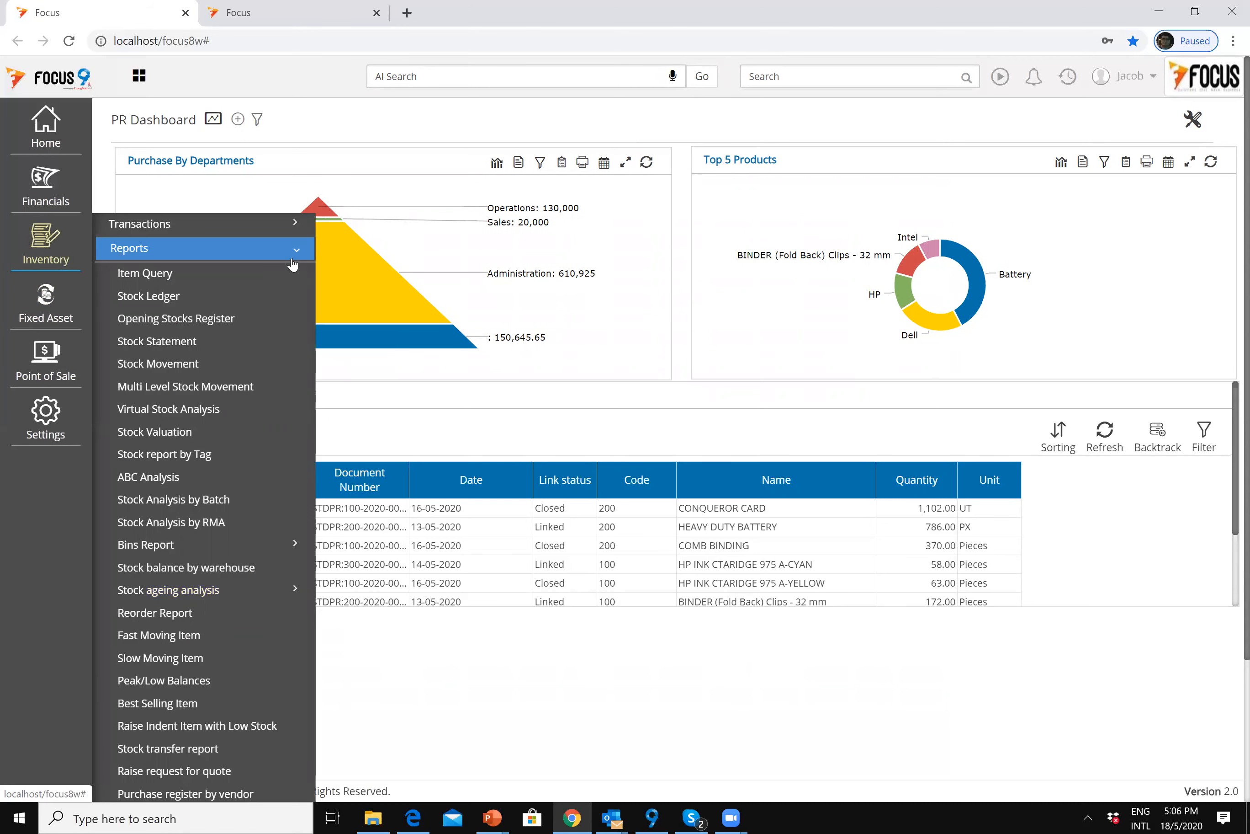
click(296, 249)
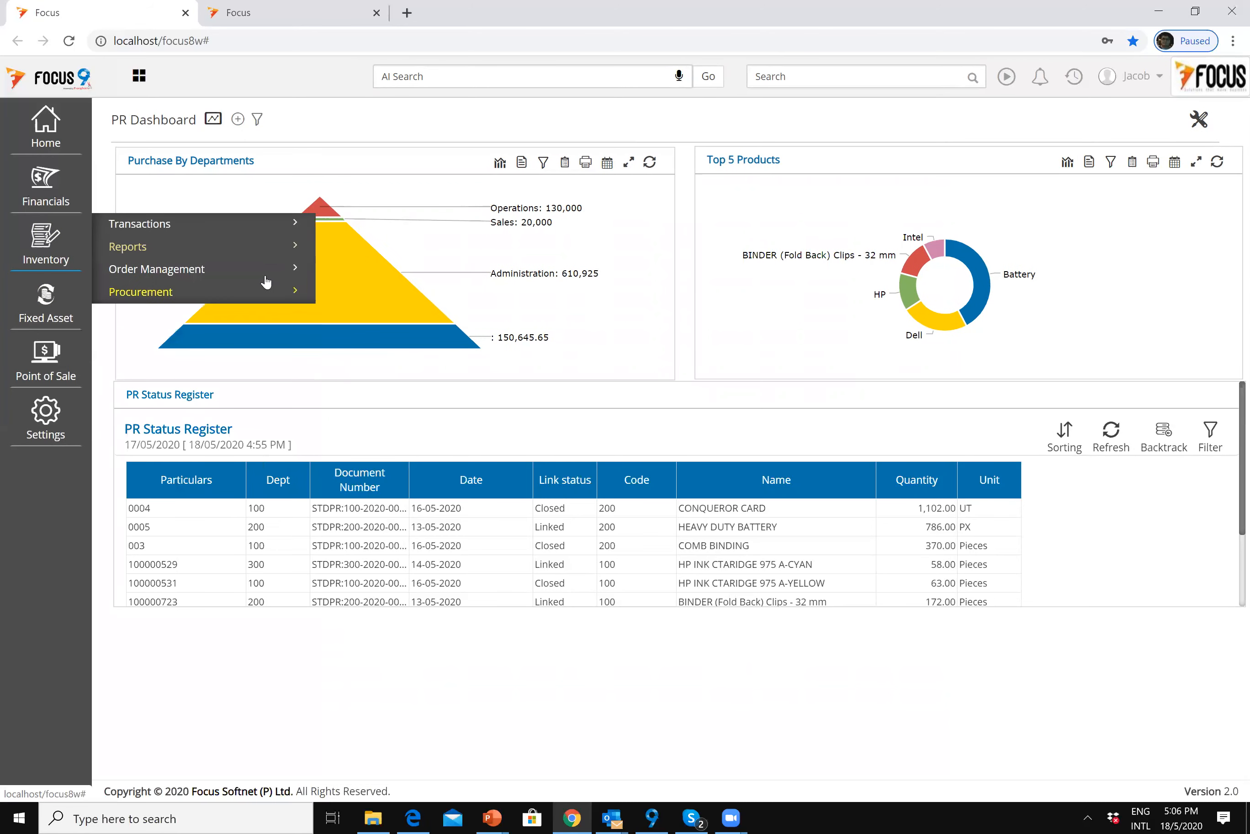
click(296, 248)
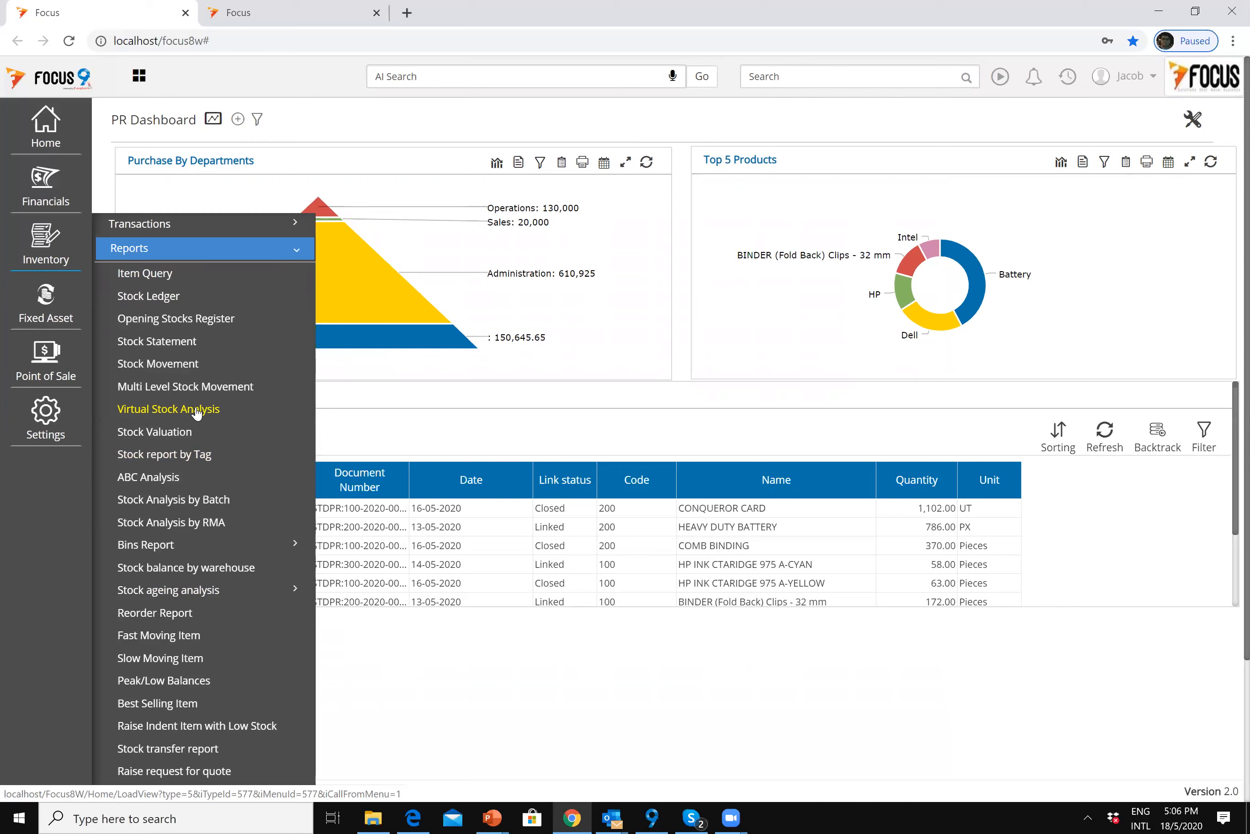
Step: Generate the Virtual Stock Analysis for all three Inventory Items
click(197, 410)
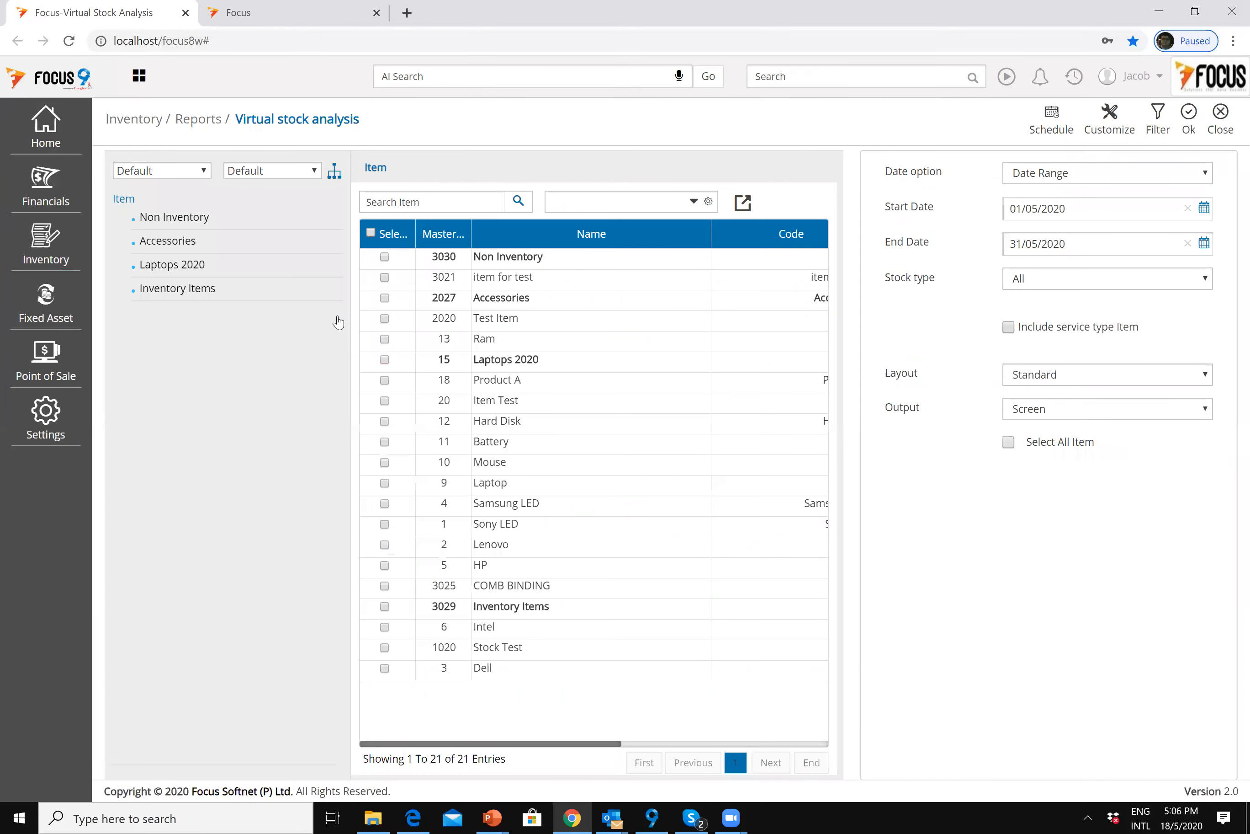
click(223, 292)
click(371, 233)
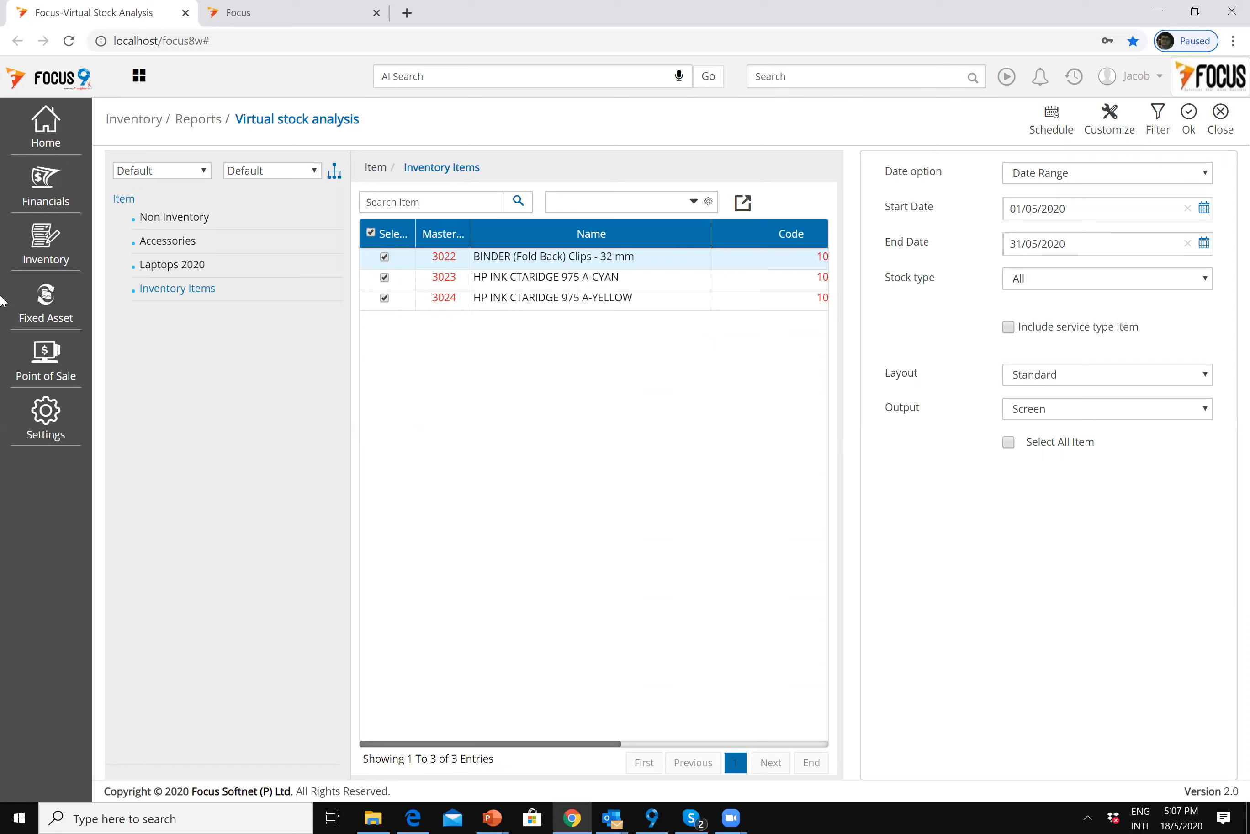
click(1189, 119)
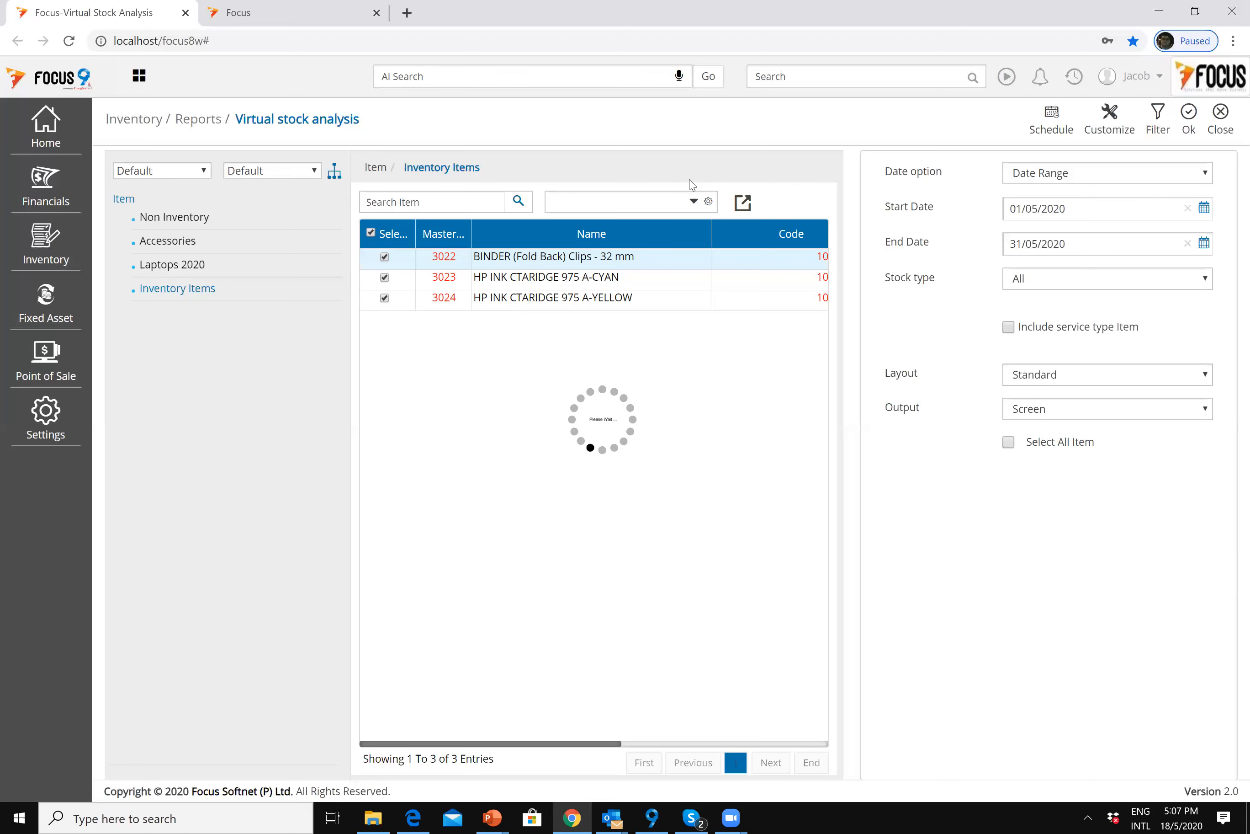
Step: Review the HP INK CTARIDGE 975 A-CYAN and BINDER Clips rows, then return to criteria
click(596, 281)
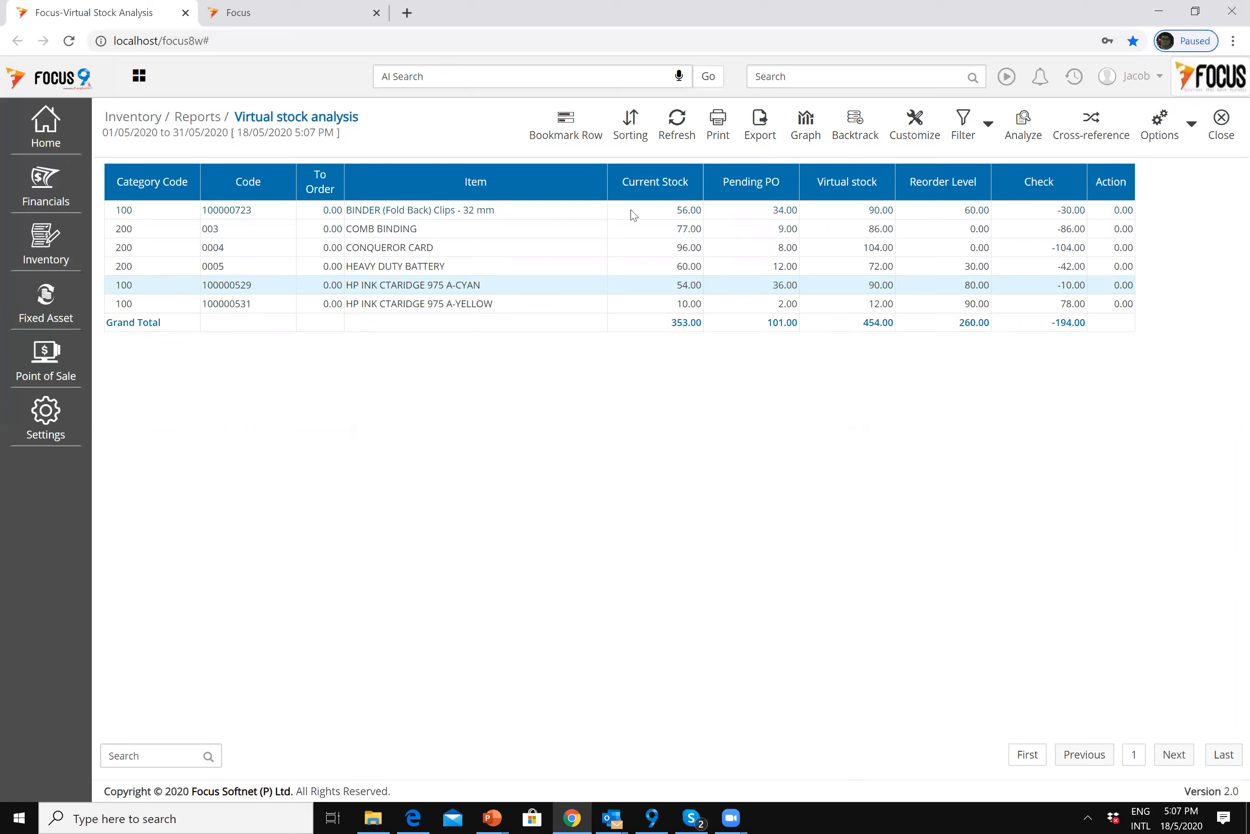
click(659, 217)
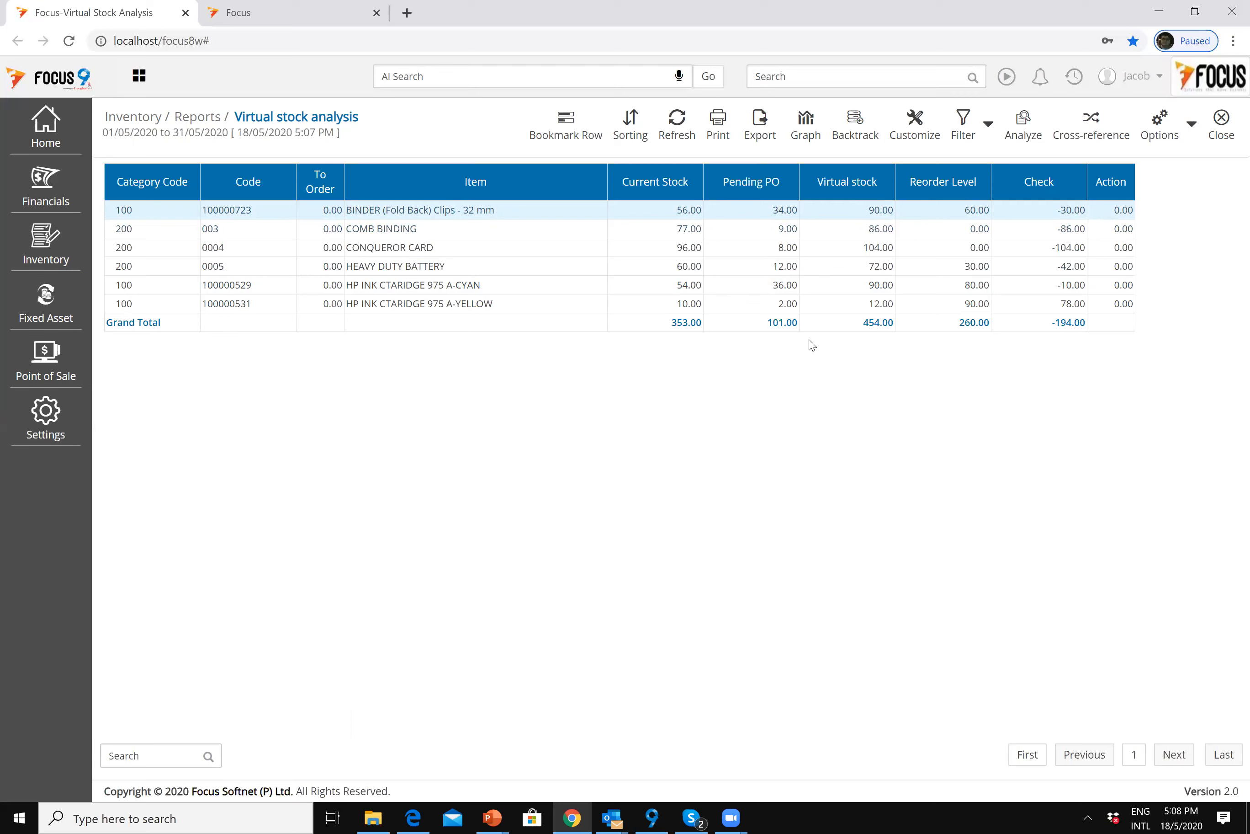
click(1218, 132)
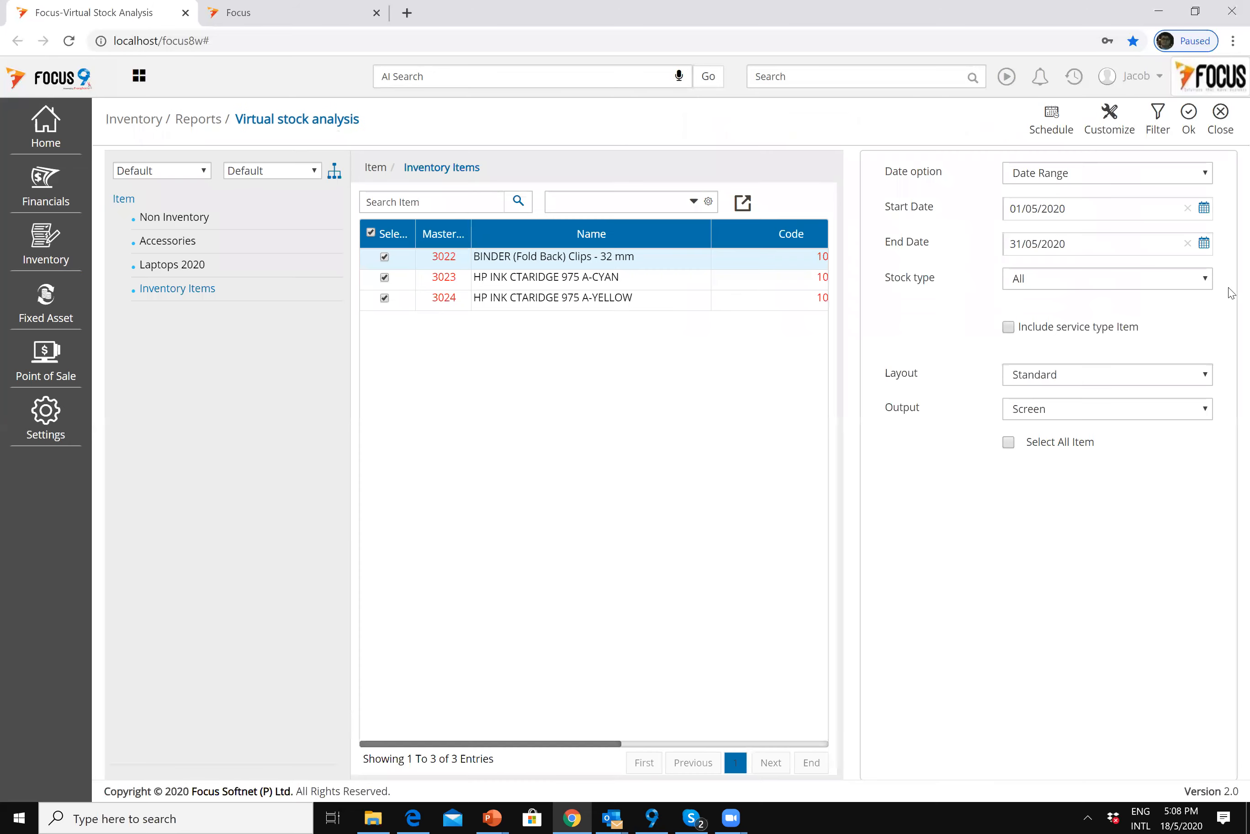
Step: Close the virtual stock analysis and open Inventory's Raise Indent Item with Low Stock report
click(1219, 123)
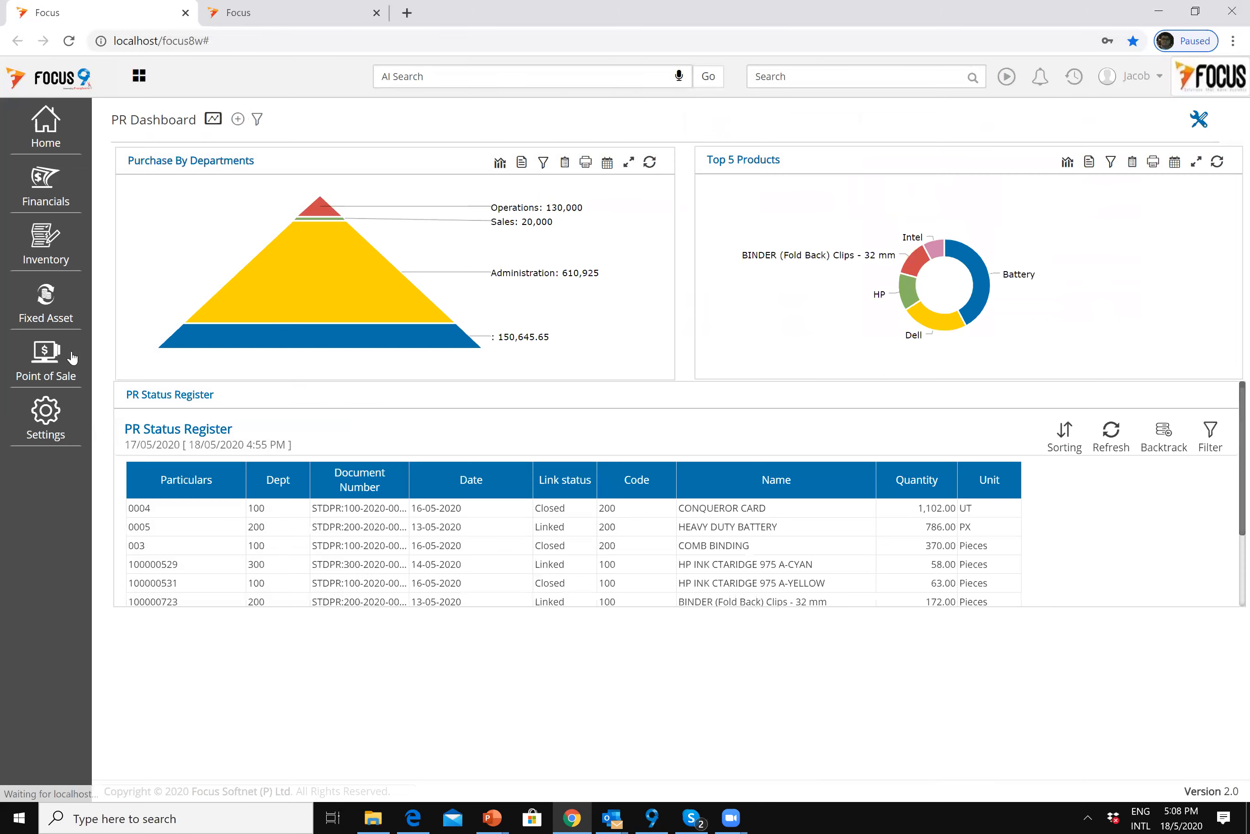
click(52, 250)
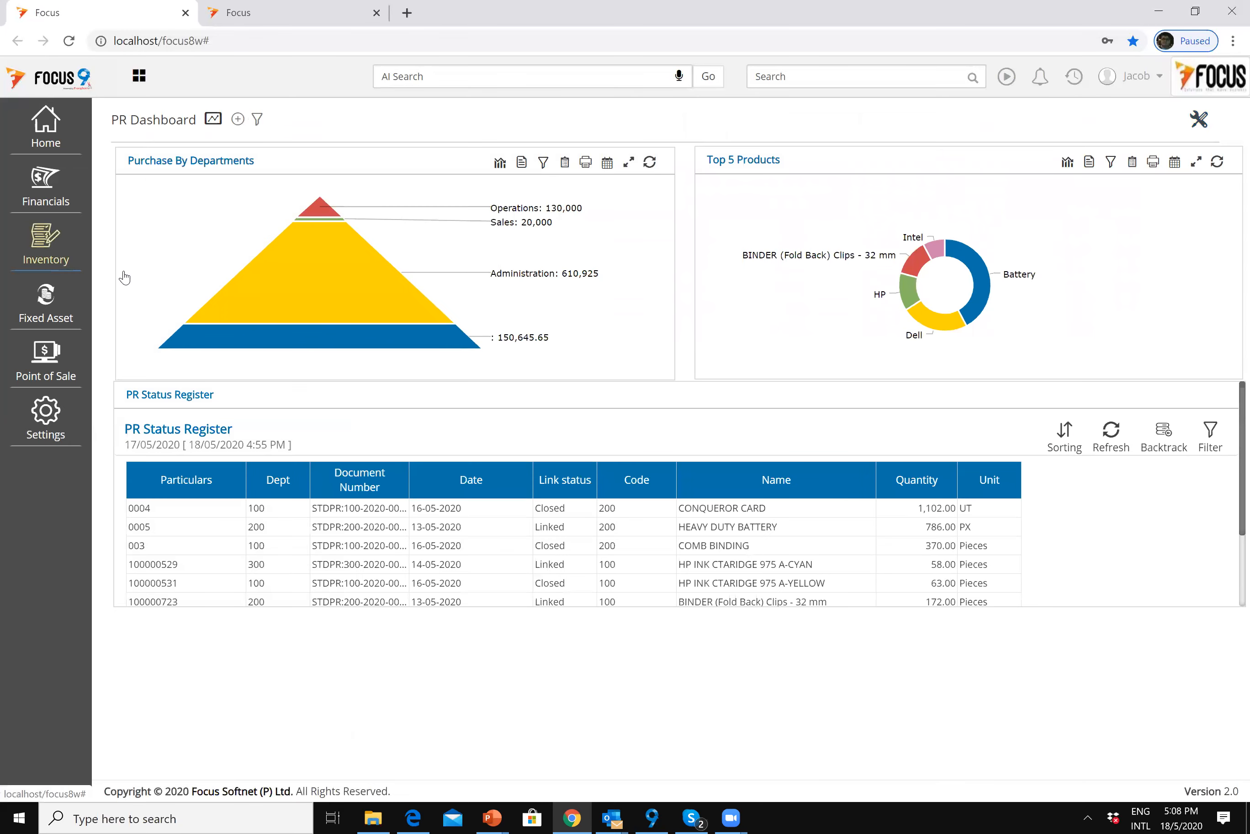
click(128, 247)
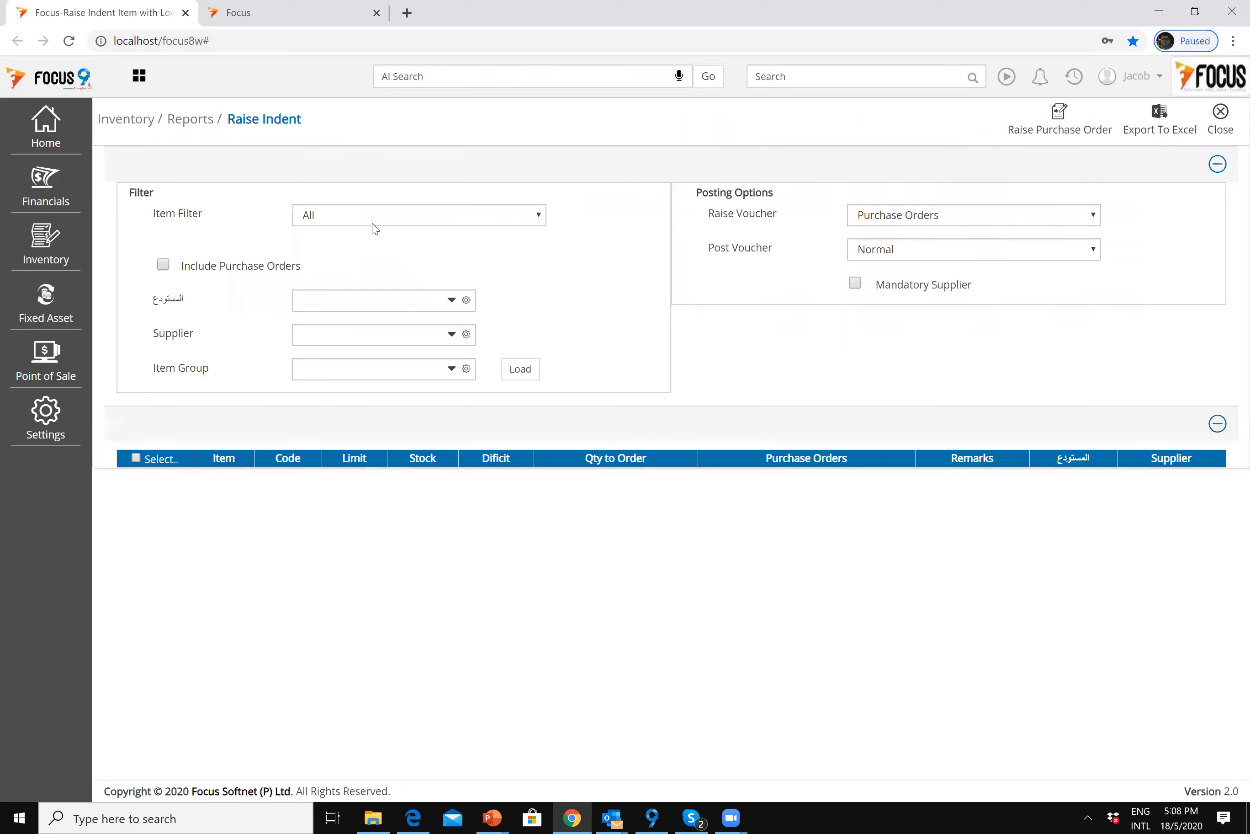
Step: Load item group INVRP with purchase orders included and tick HP INK CTARIDGE 975 A-CYAN
click(175, 266)
click(449, 371)
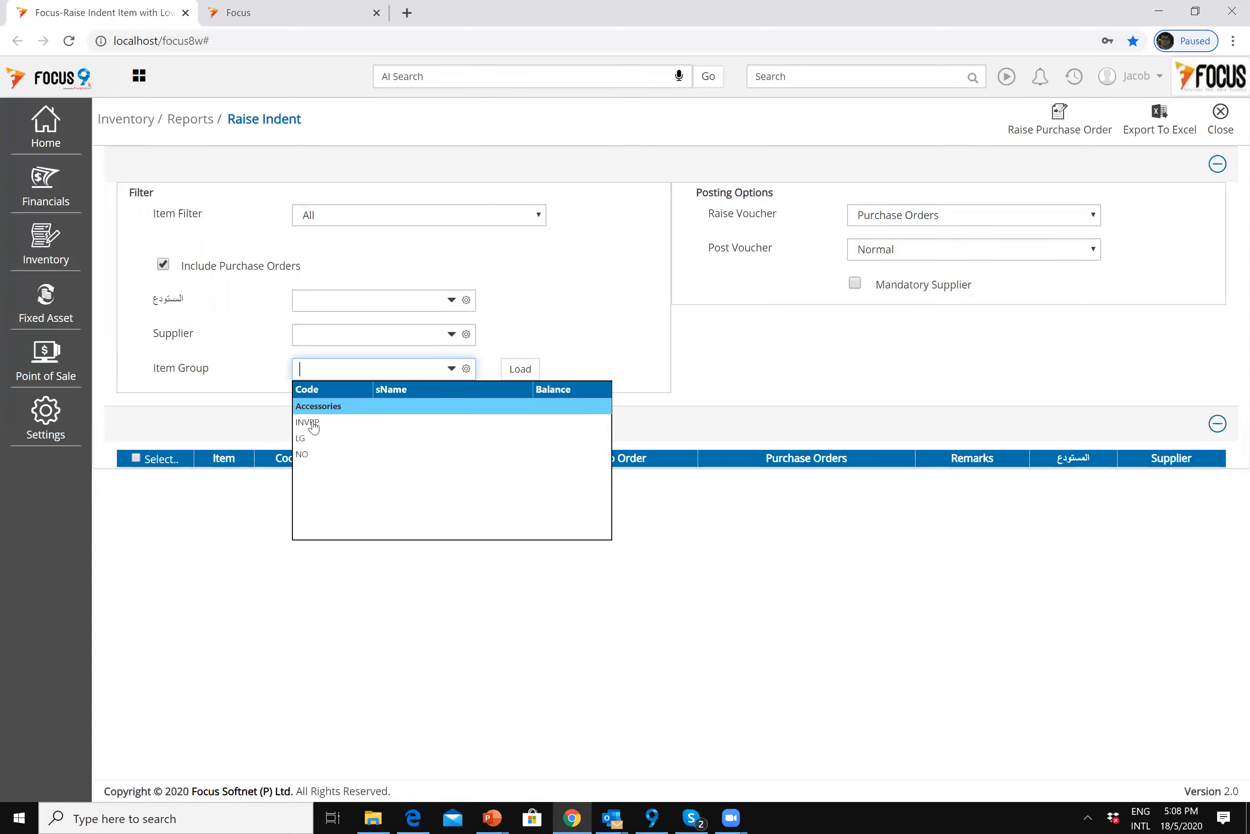
click(430, 422)
click(519, 371)
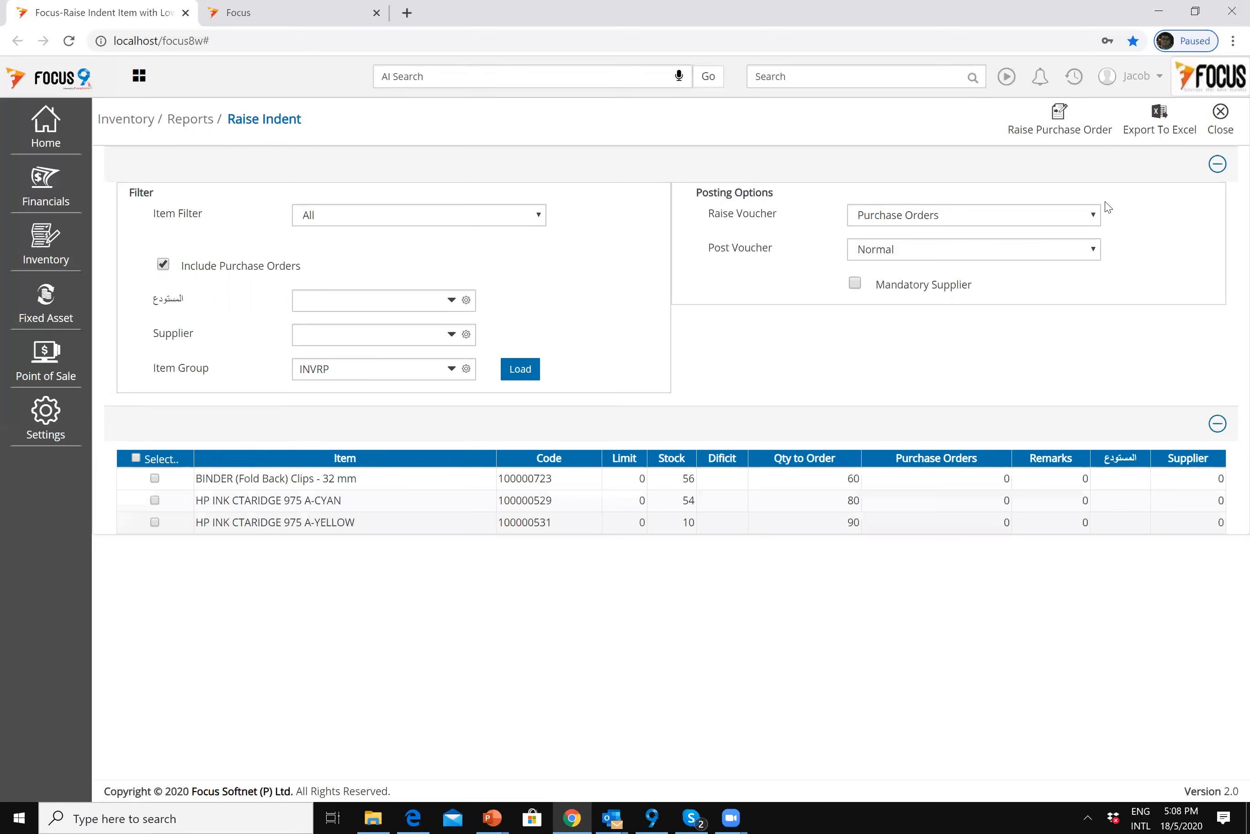
click(154, 500)
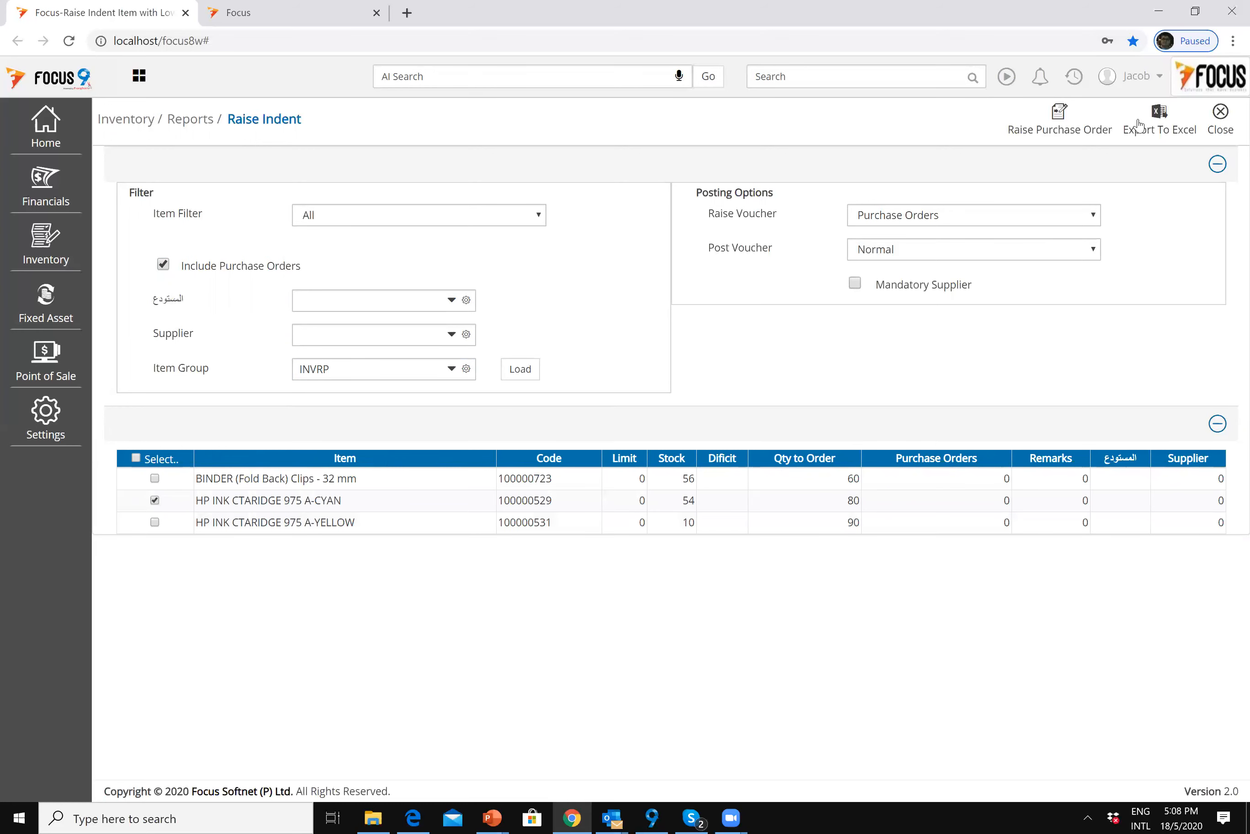